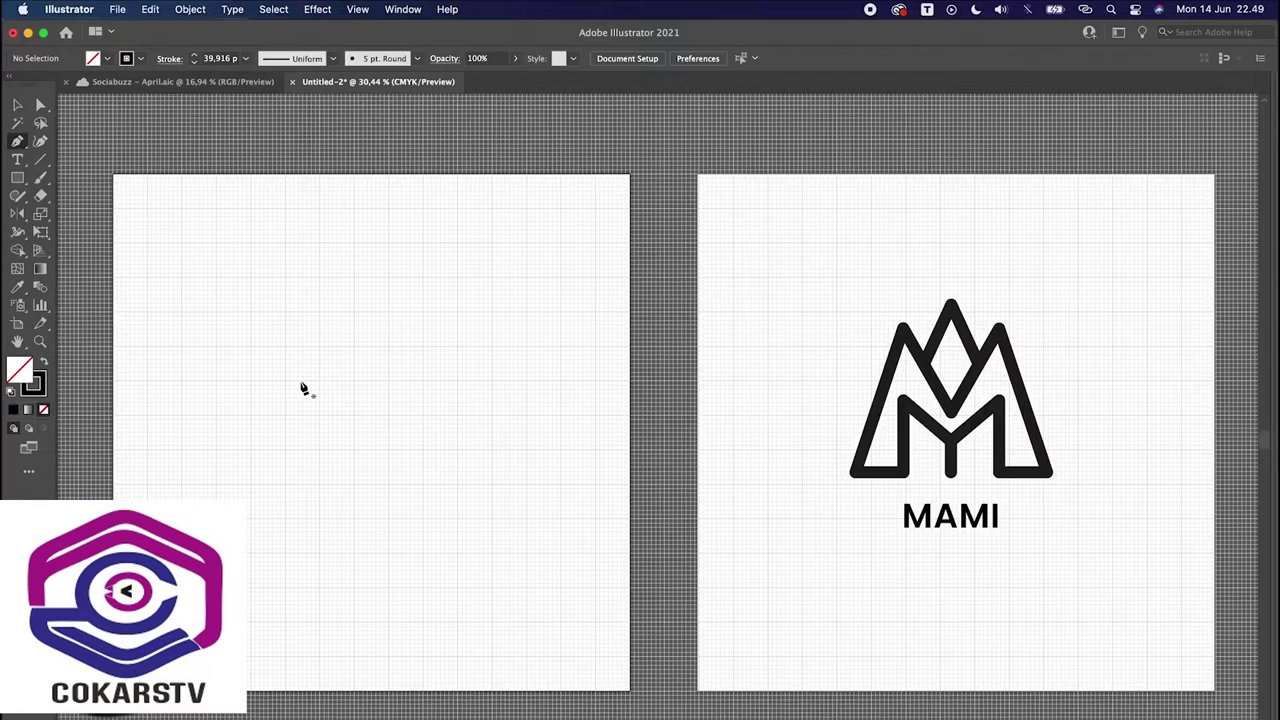
Step: Draw a closed freeform curved path with the Pen tool on the empty artboard
click(242, 270)
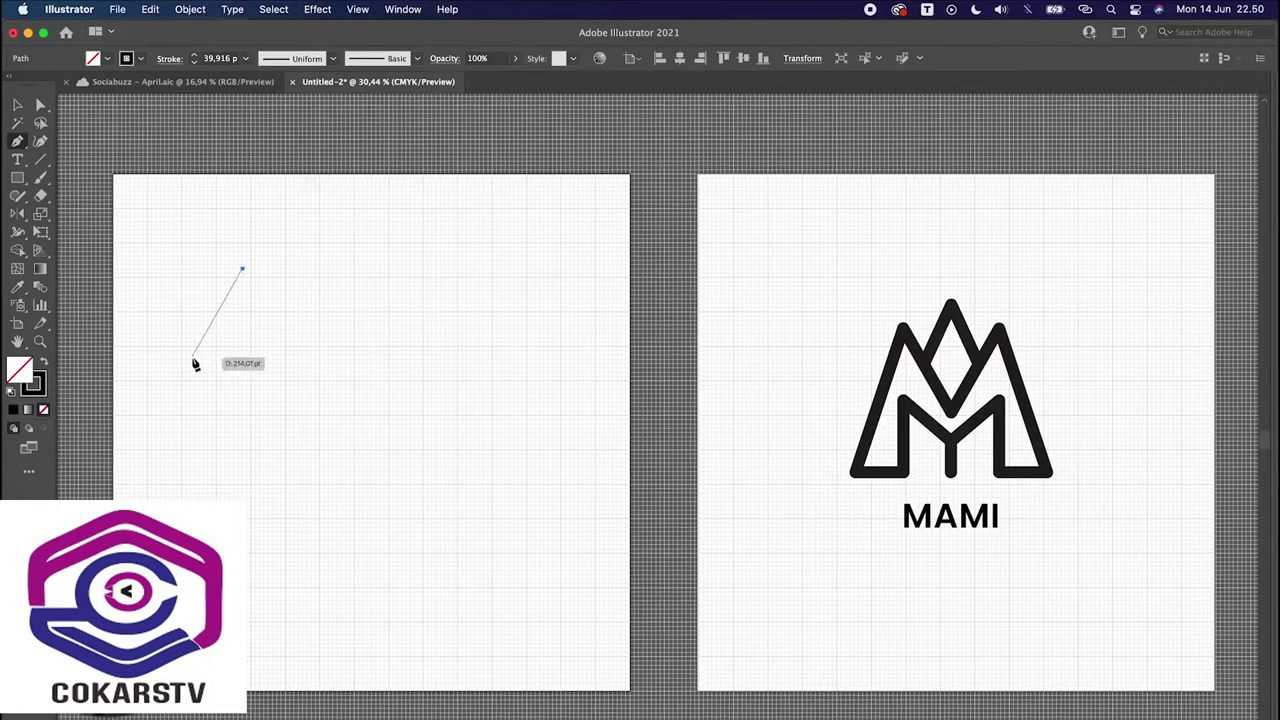
mouse_move(195, 364)
mouse_down()
mouse_move(320, 509)
mouse_move(322, 533)
mouse_up()
drag(450, 485, 445, 369)
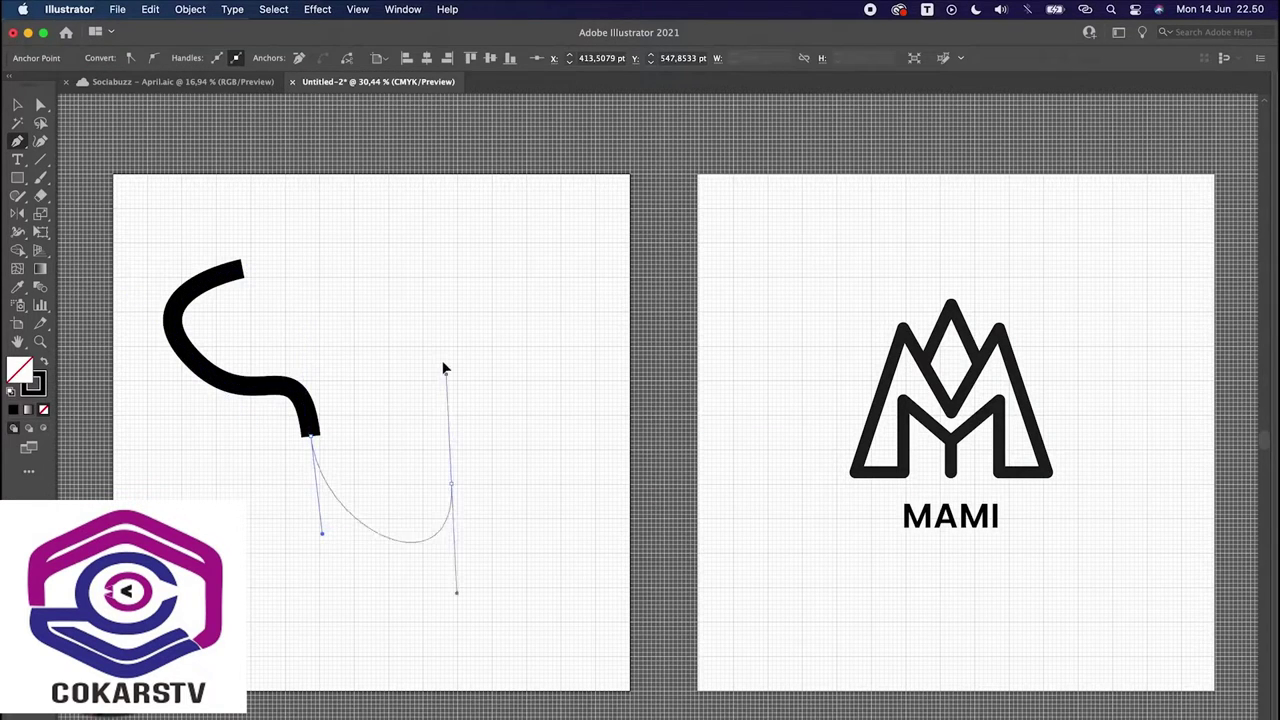
drag(462, 304, 545, 298)
drag(563, 245, 390, 209)
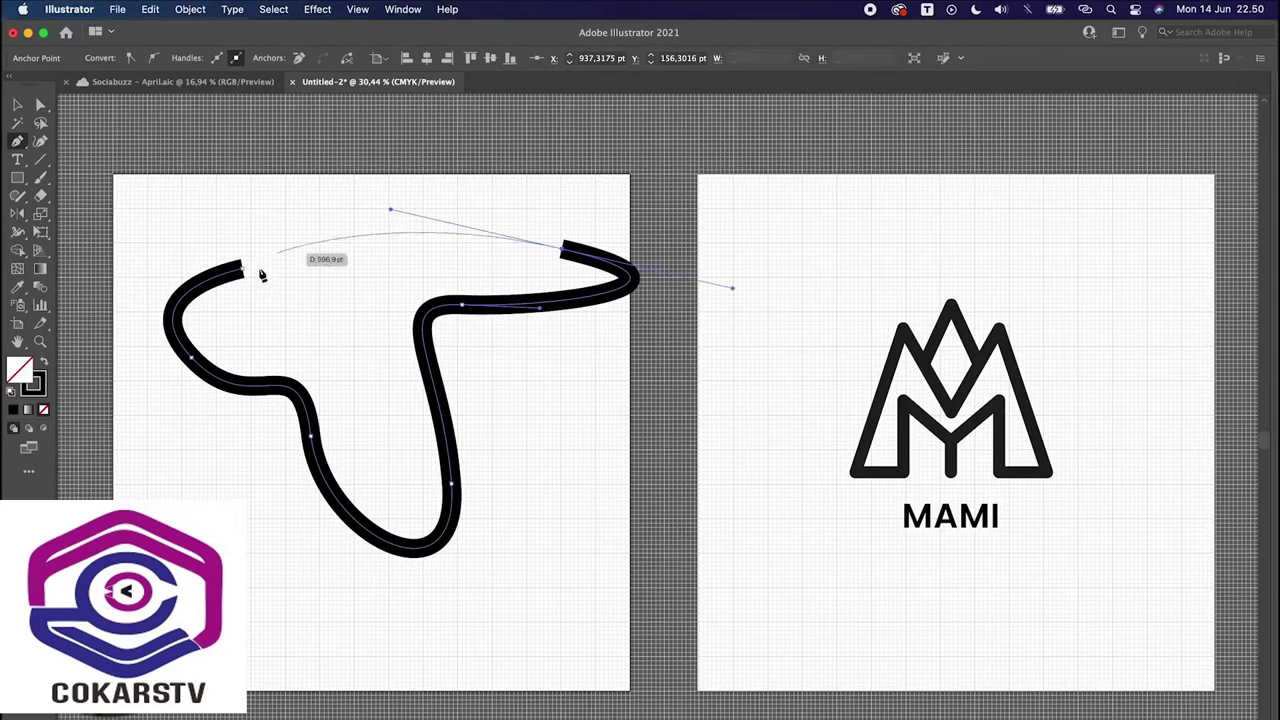
drag(242, 270, 214, 334)
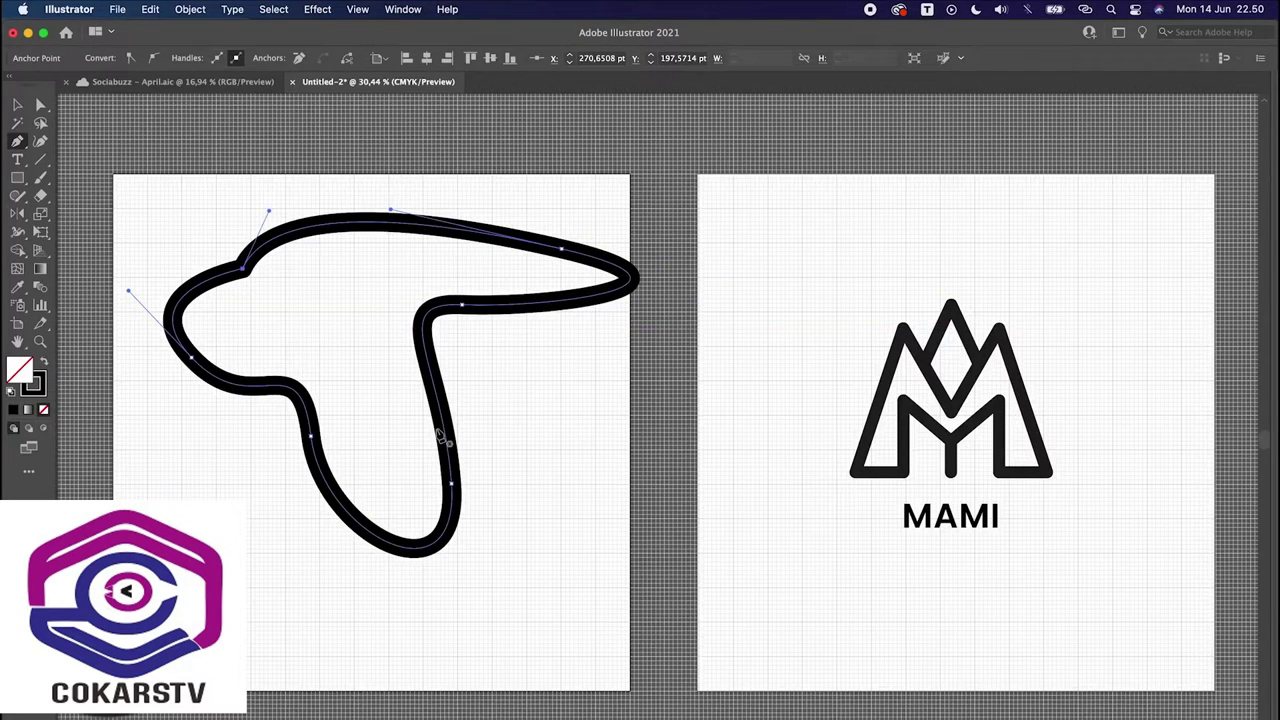
Step: Undo the entire curved path so the artboard is empty again
key(ctrl+z)
key(ctrl+z)
key(ctrl+z)
key(ctrl+z)
key(ctrl+z)
key(ctrl+z)
key(ctrl+z)
key(ctrl+z)
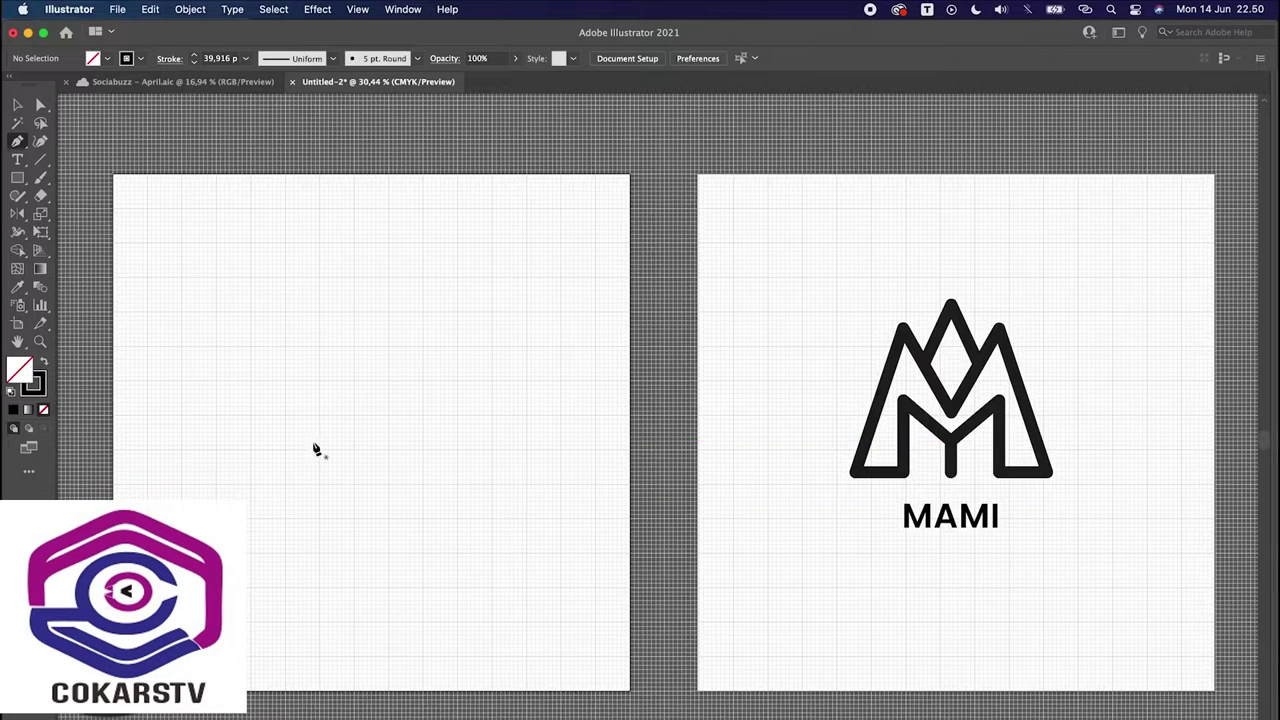
Step: Draw a closed M-shaped outline of straight Pen tool segments, with two peaks, a central valley and a flat base
click(215, 484)
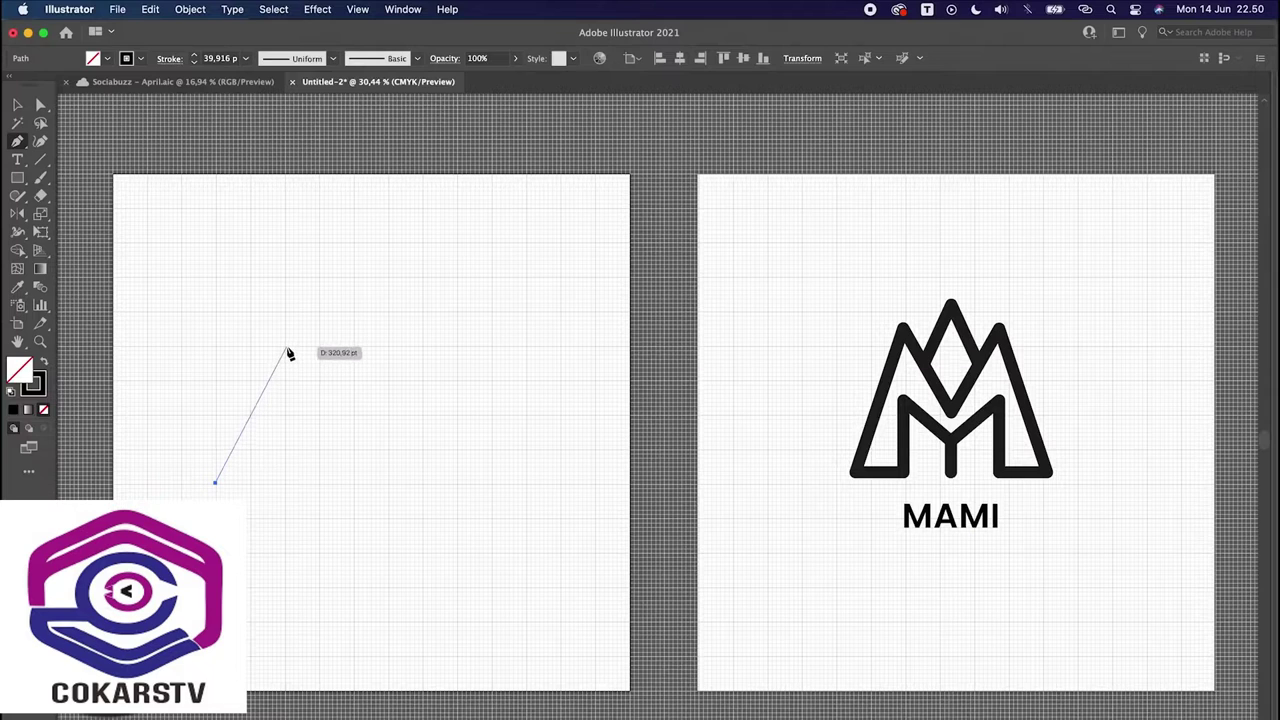
click(286, 350)
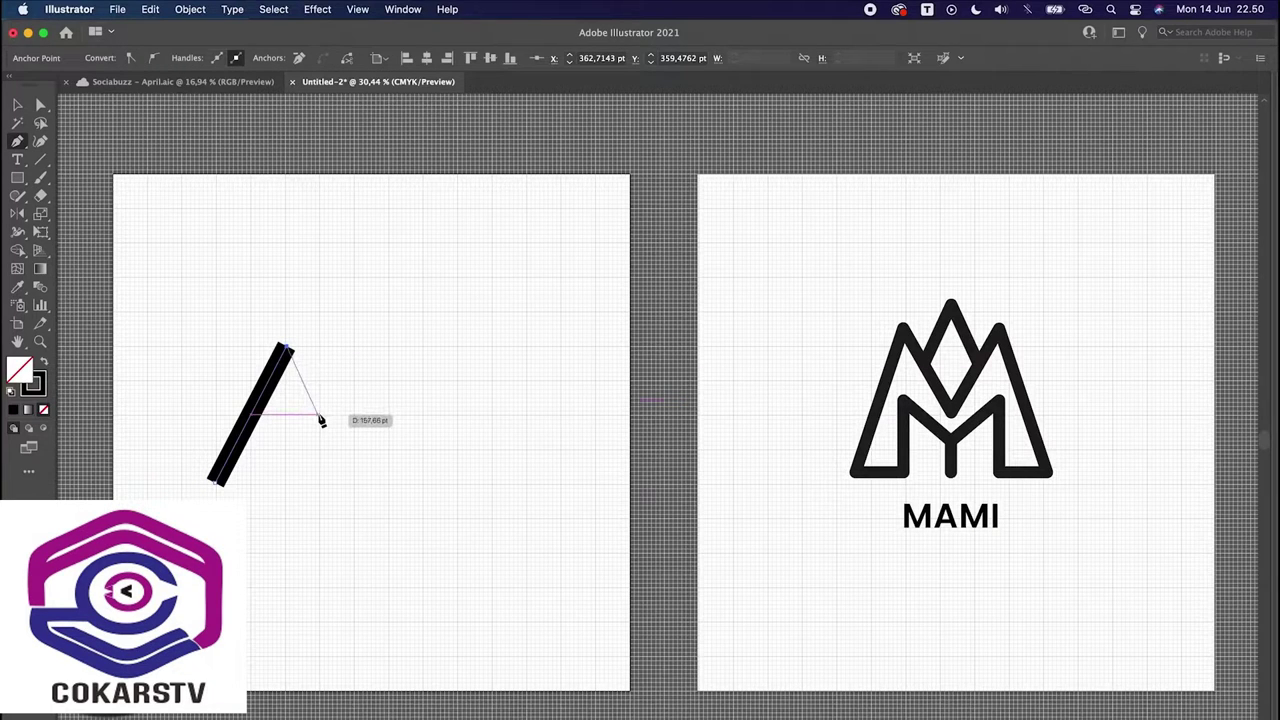
click(320, 420)
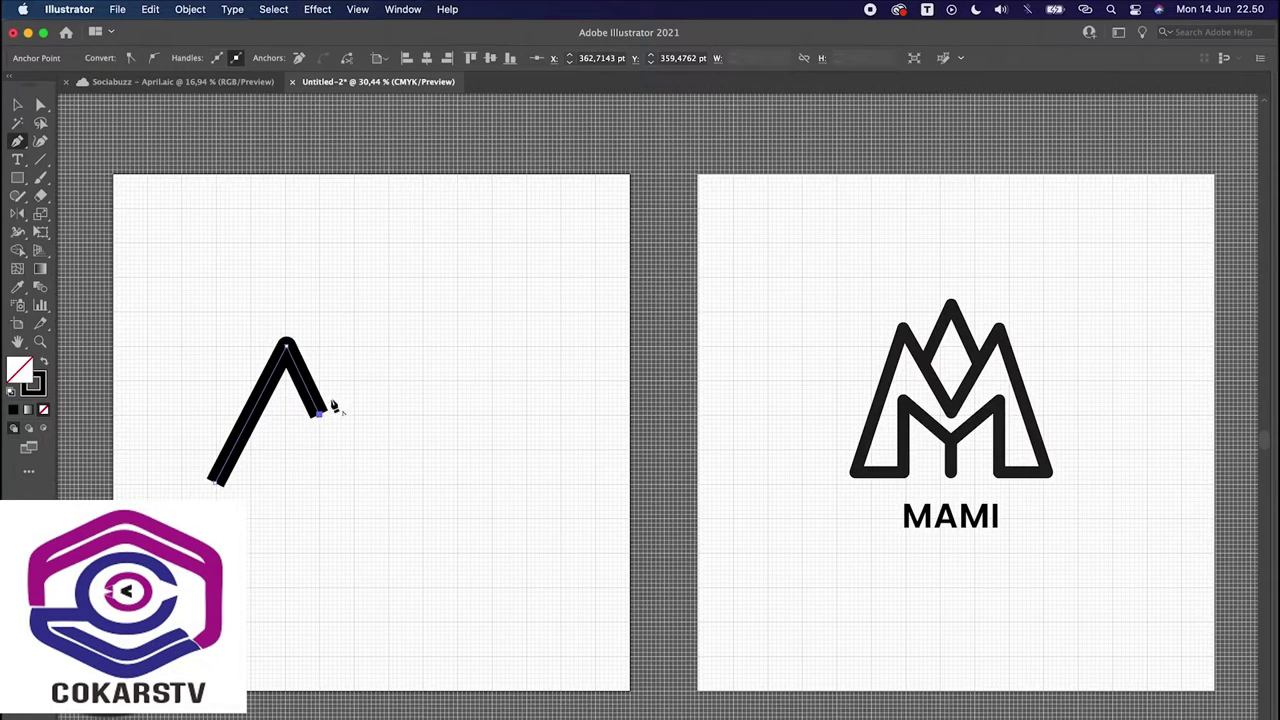
click(356, 348)
click(425, 486)
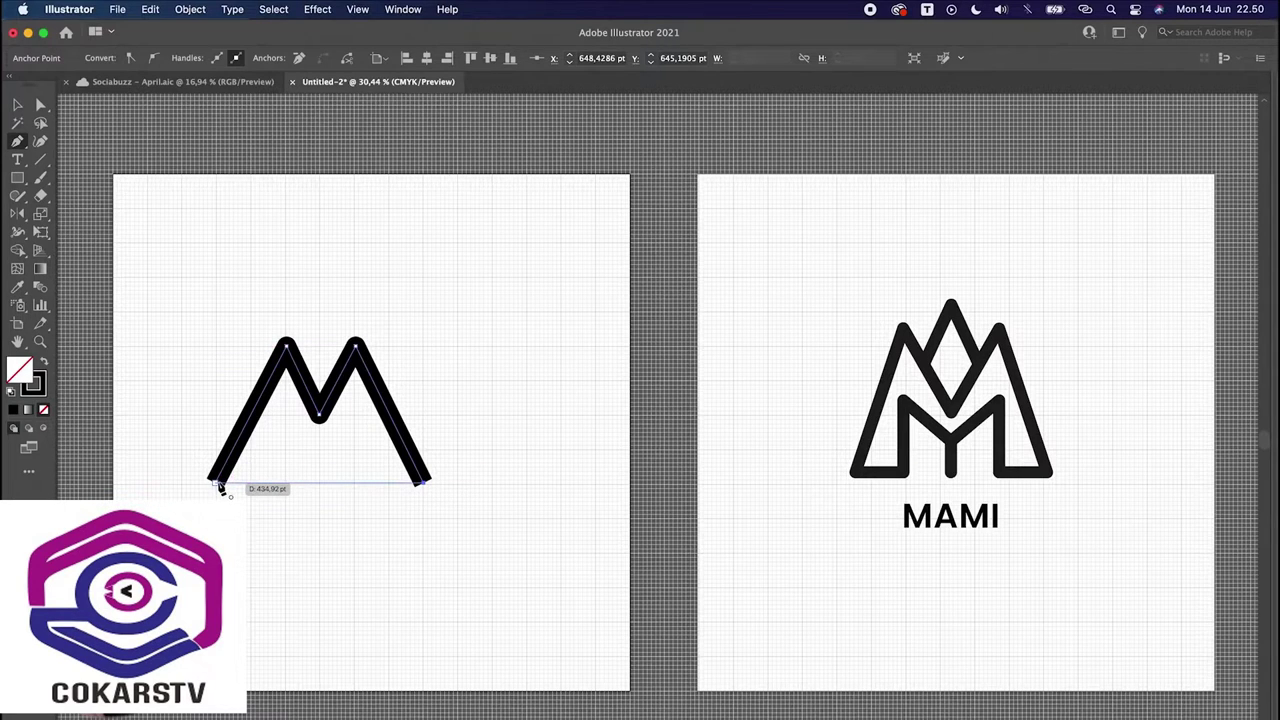
scroll(221, 487, up, 5)
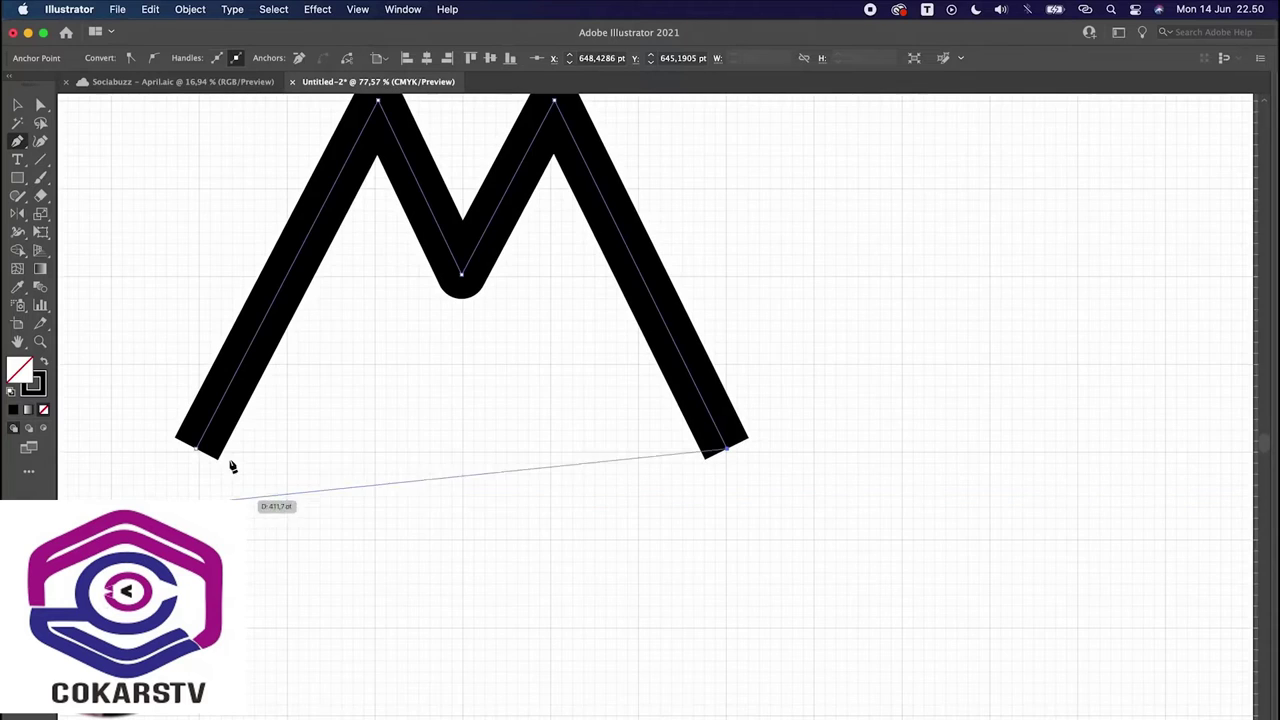
scroll(297, 274, up, 2)
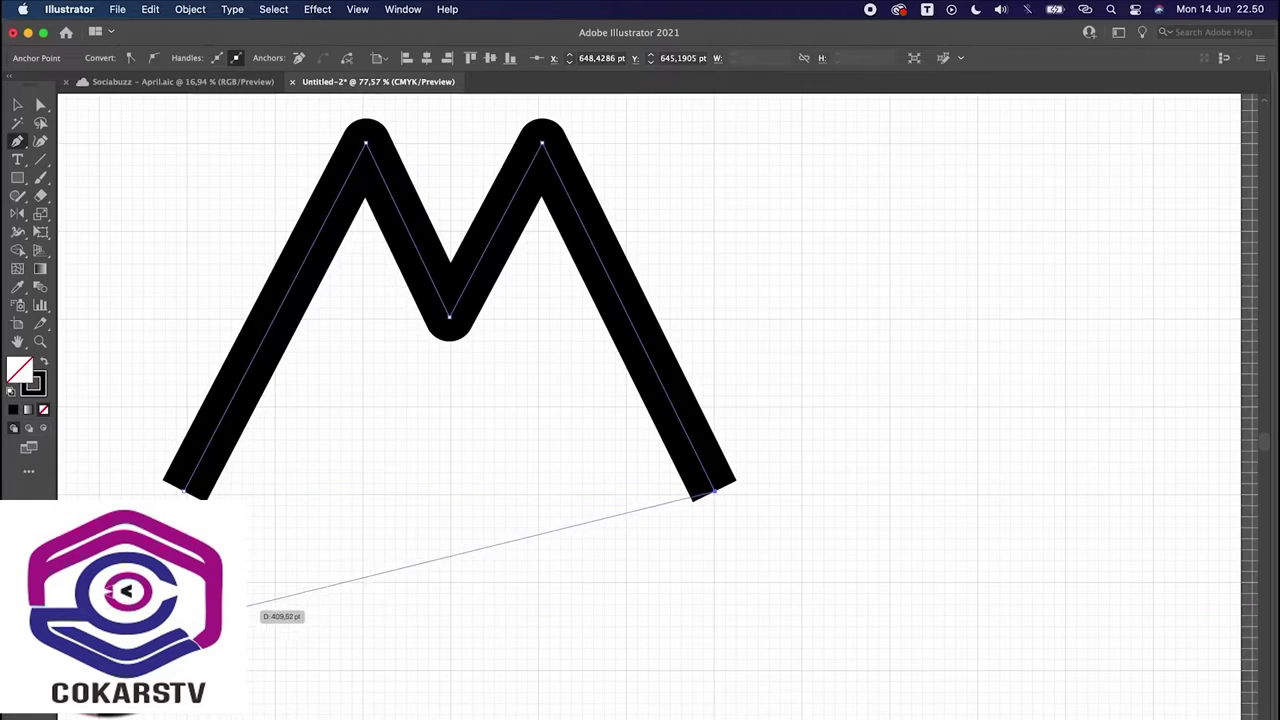
click(185, 492)
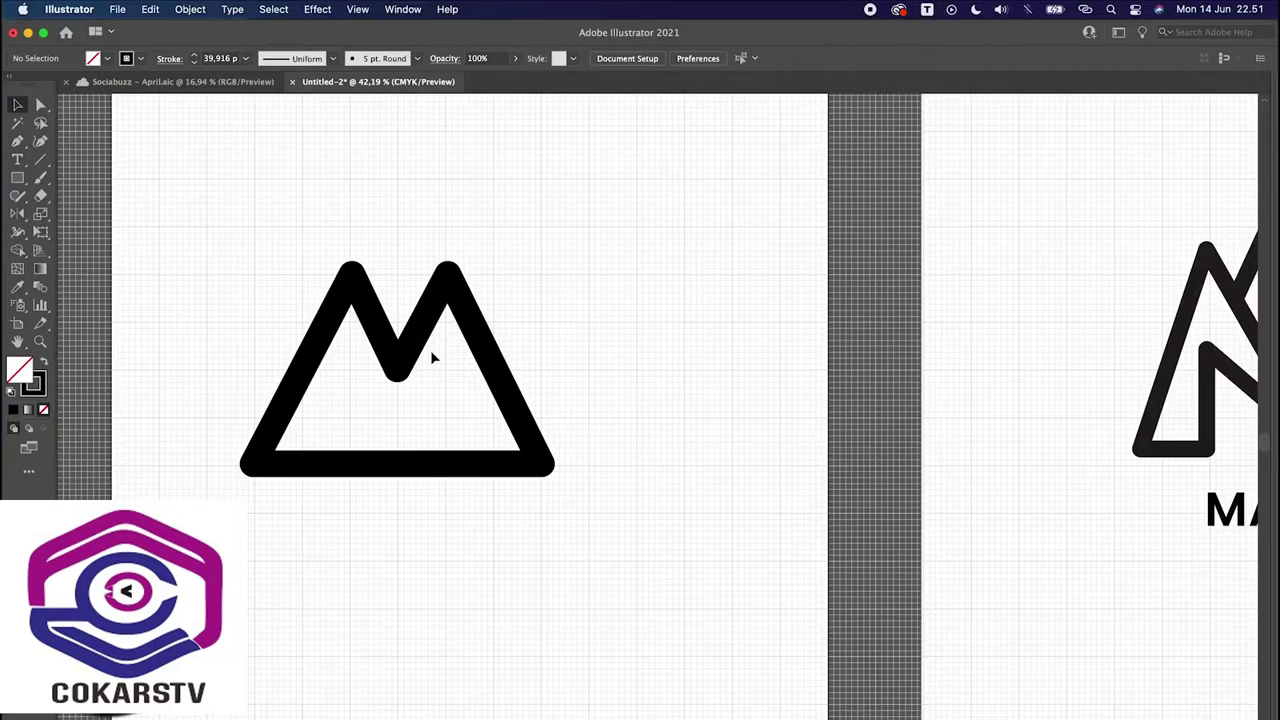
Step: Move the M's two peak anchor points outward until they sit directly above the base corners, making both sides vertical
scroll(432, 357, up, 5)
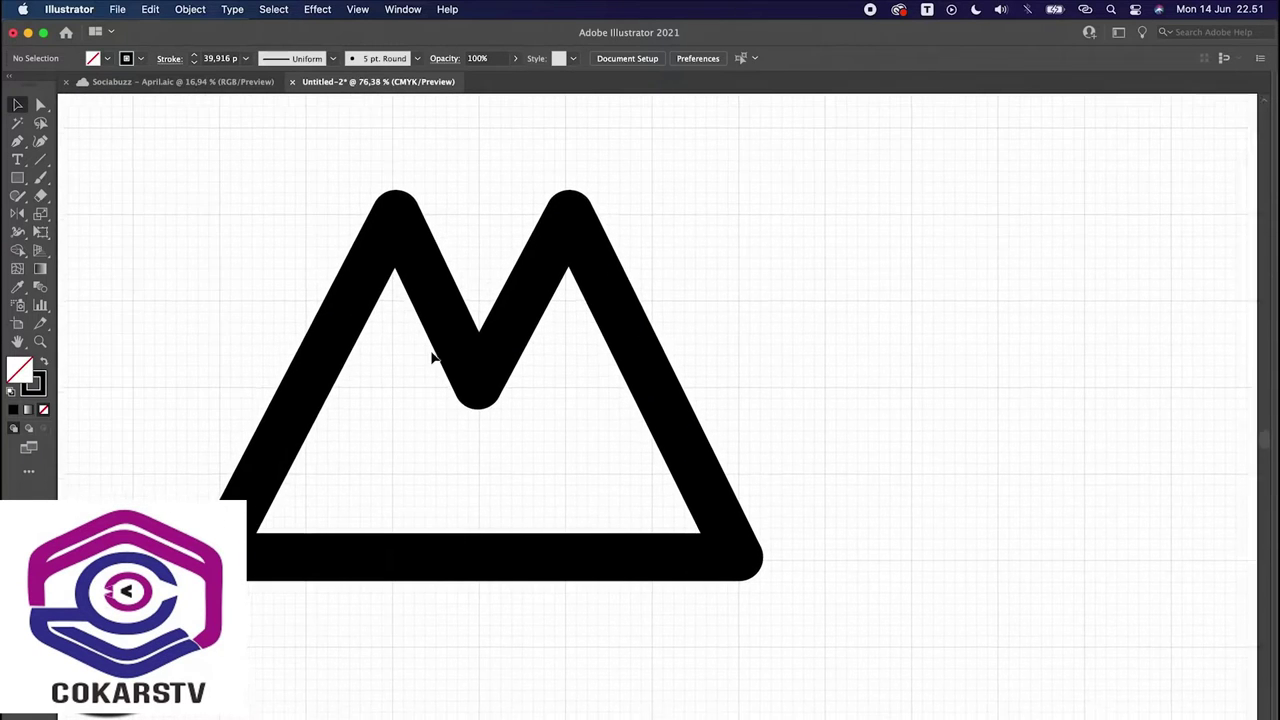
scroll(430, 352, up, 1)
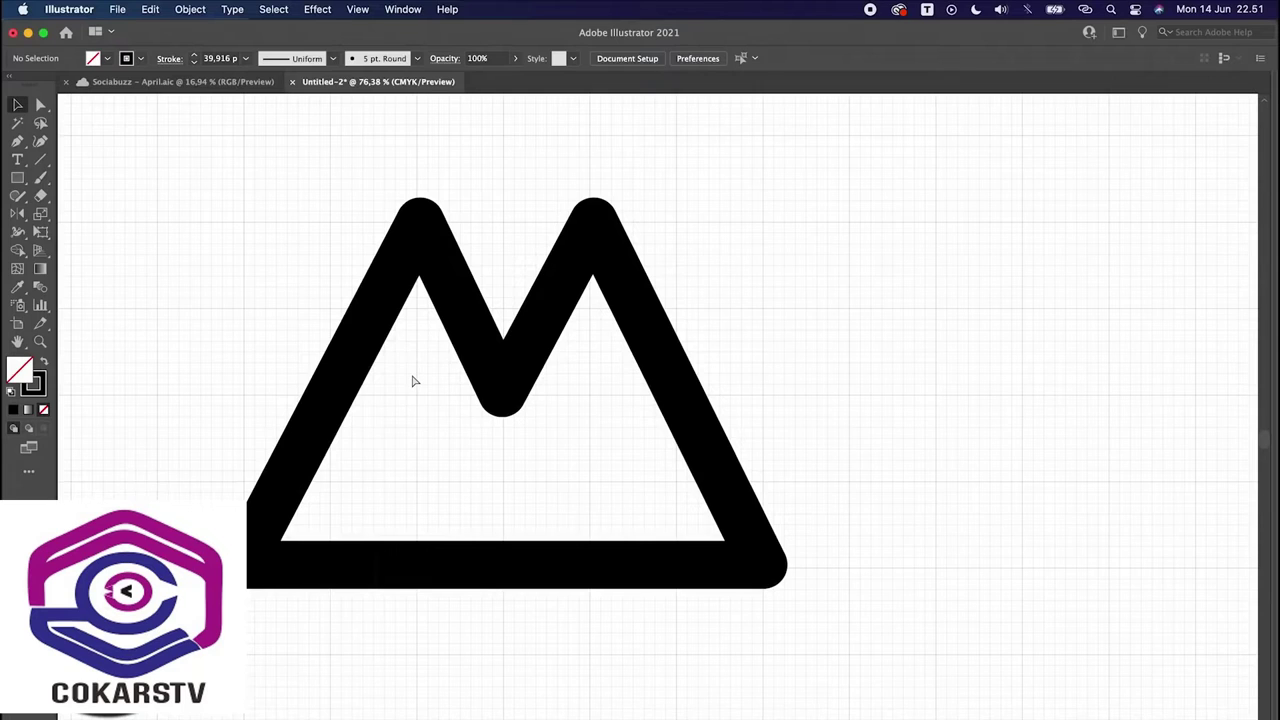
click(421, 227)
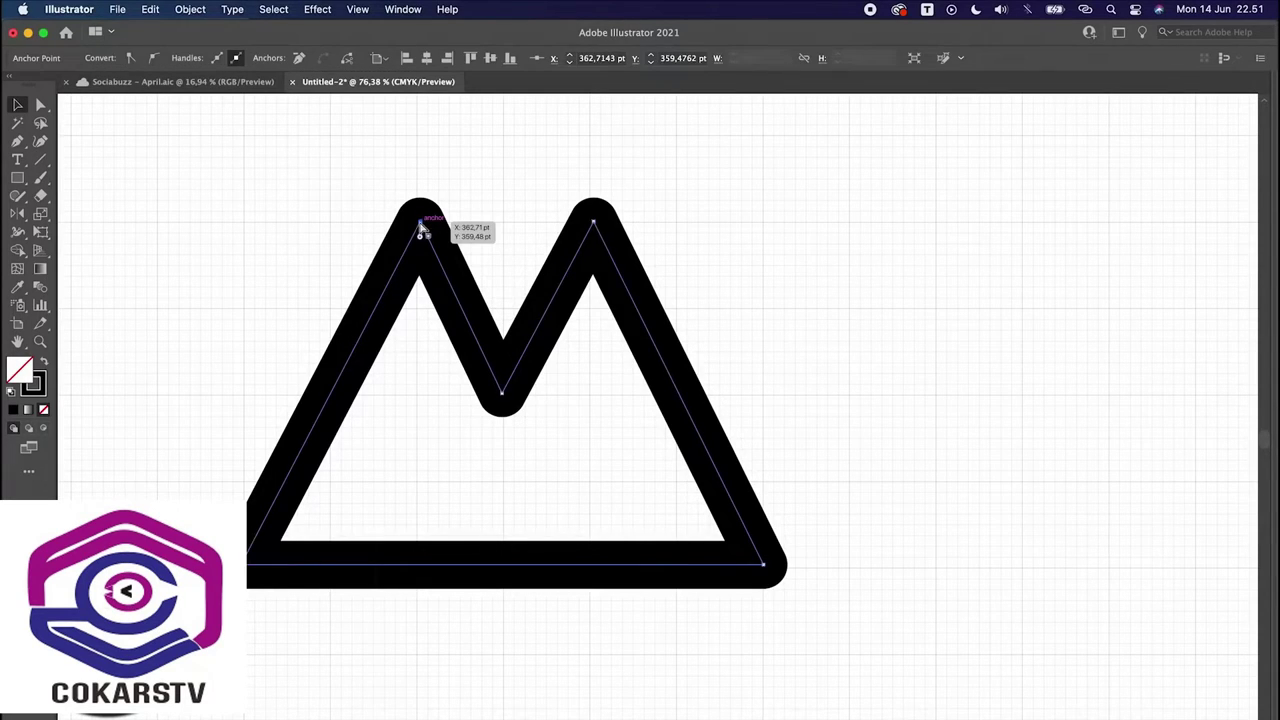
click(421, 227)
drag(421, 227, 250, 227)
drag(594, 221, 765, 228)
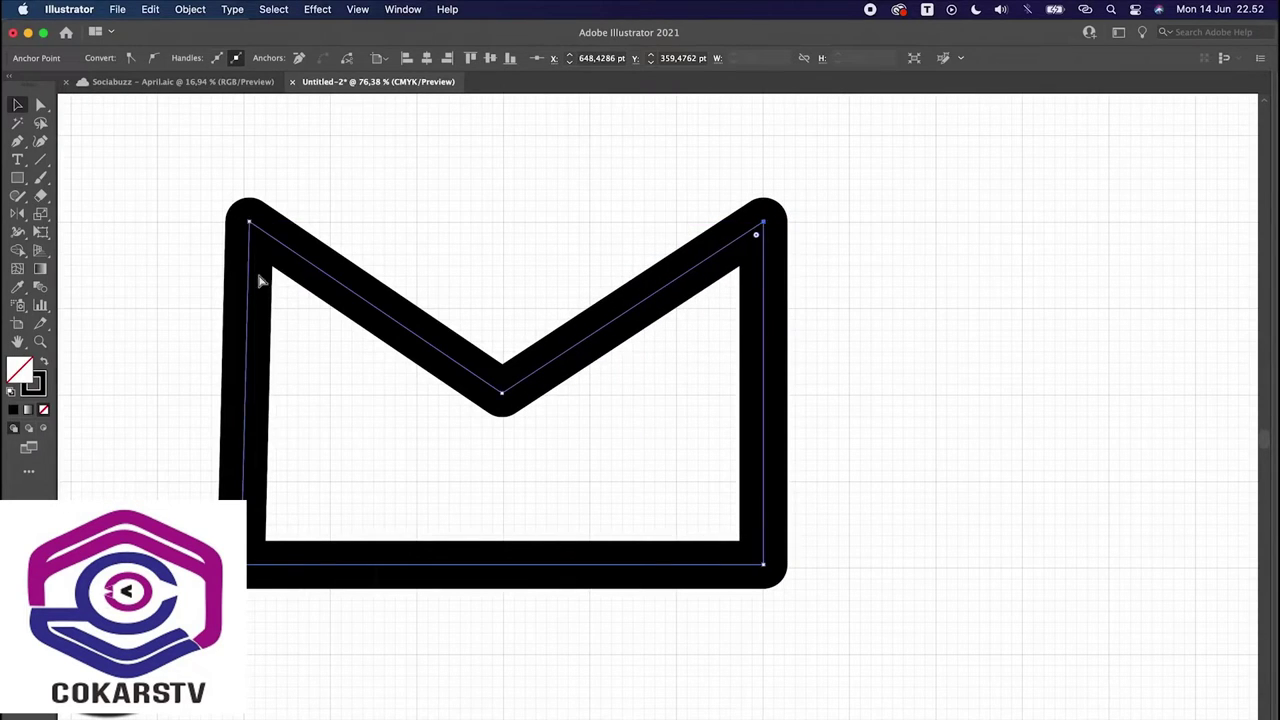
drag(250, 223, 249, 230)
click(430, 221)
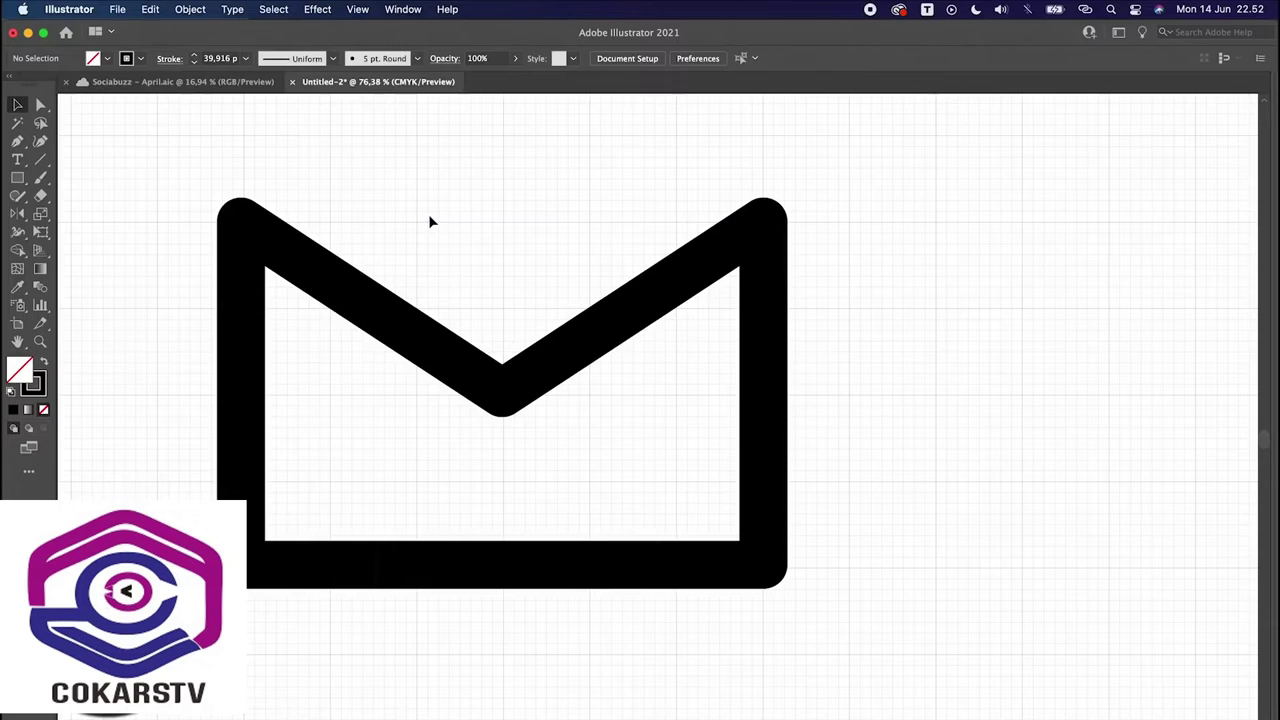
Step: Add an anchor point halfway along the outline's left edge, level with the central valley
scroll(430, 221, down, 3)
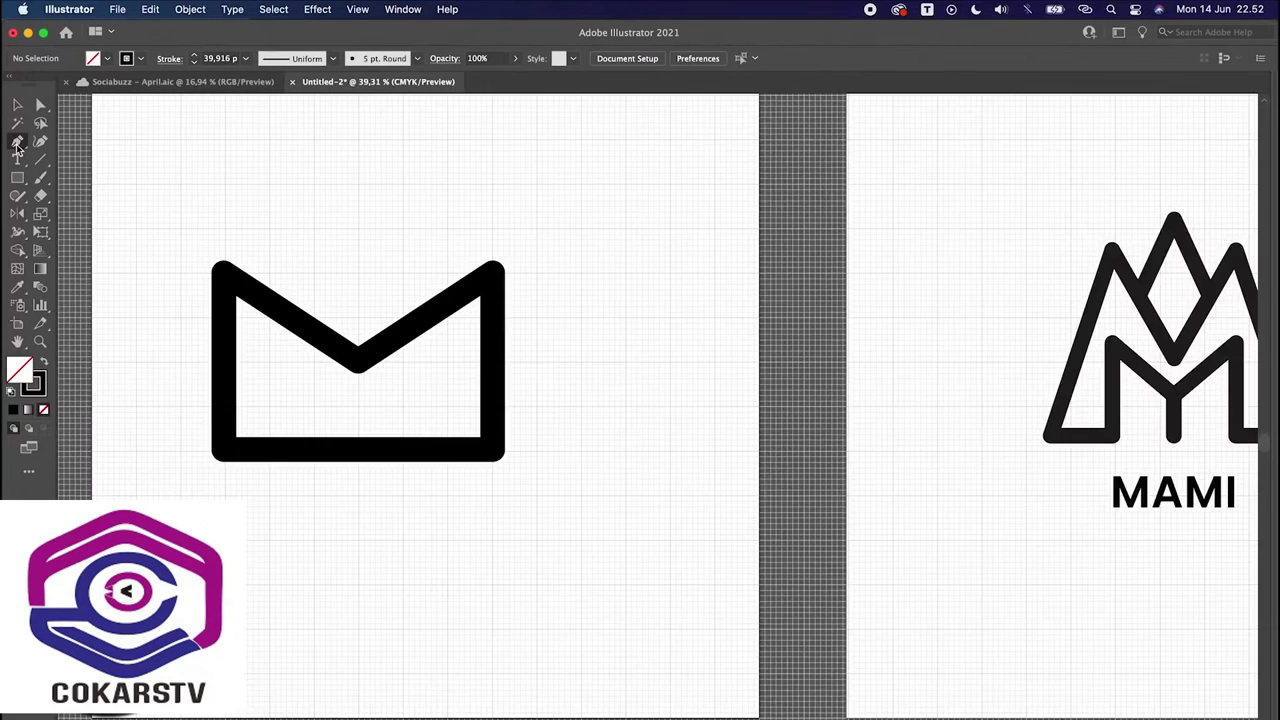
drag(17, 148, 76, 168)
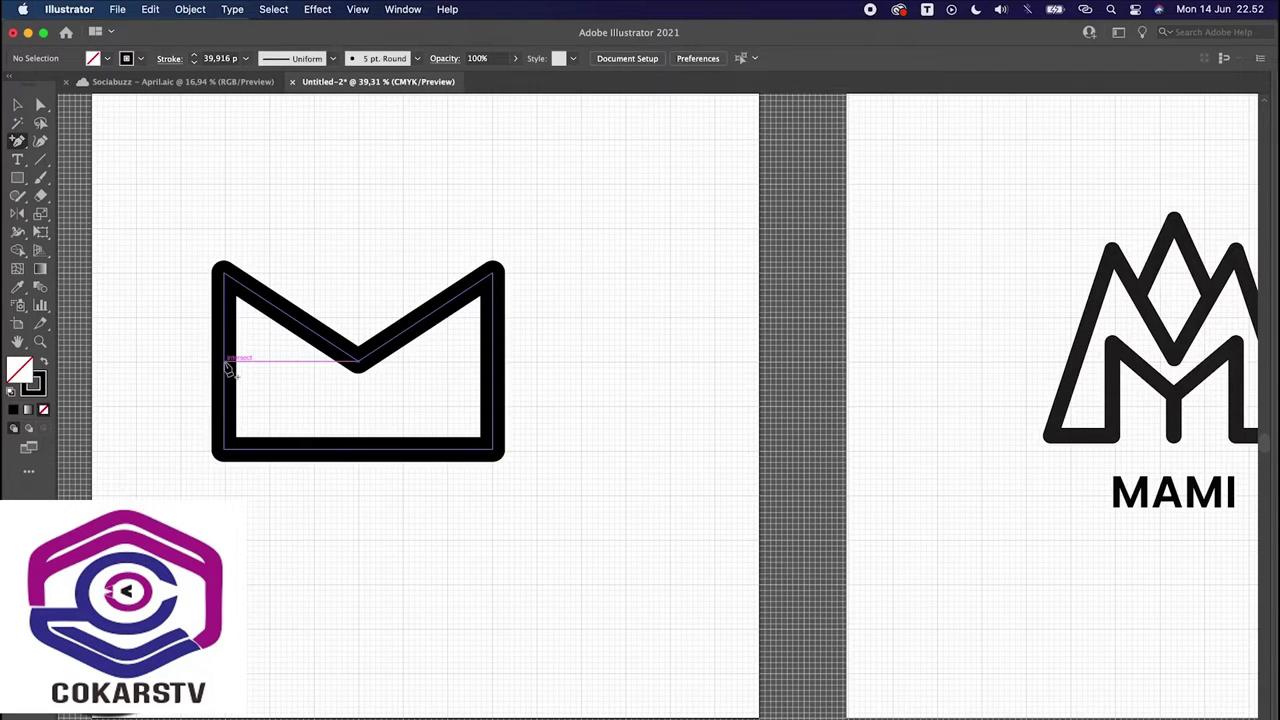
click(226, 280)
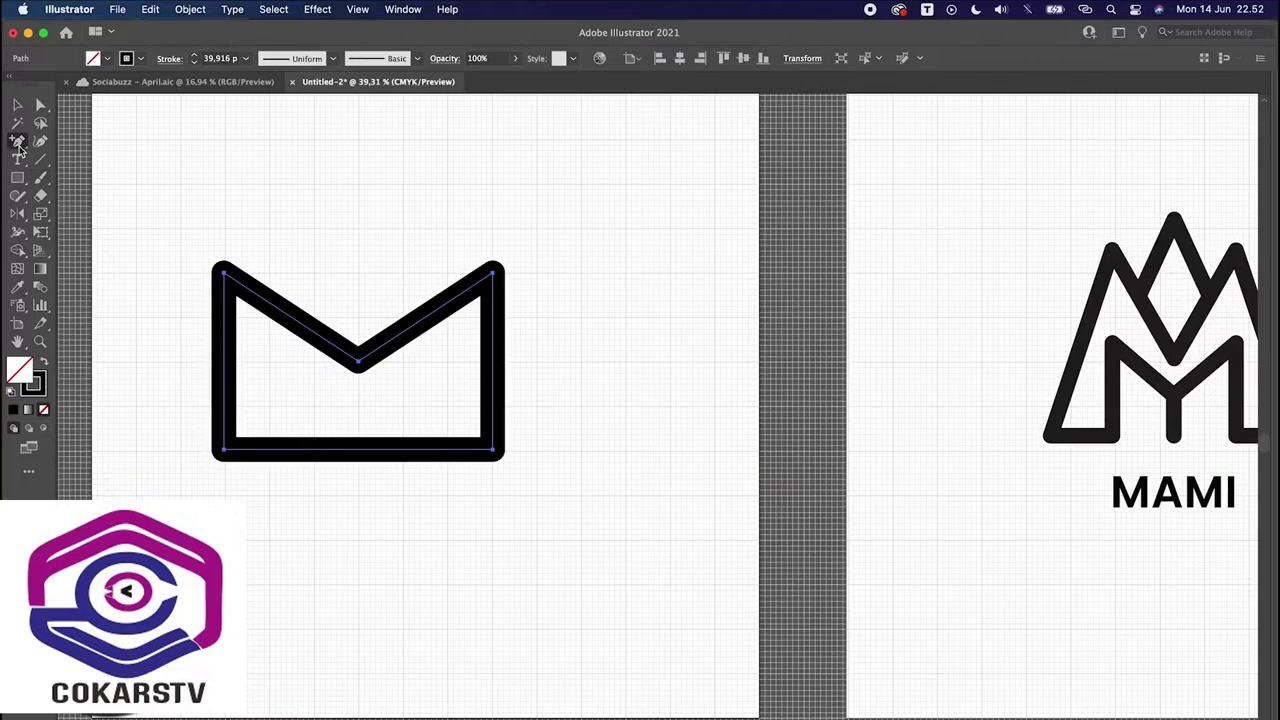
click(223, 361)
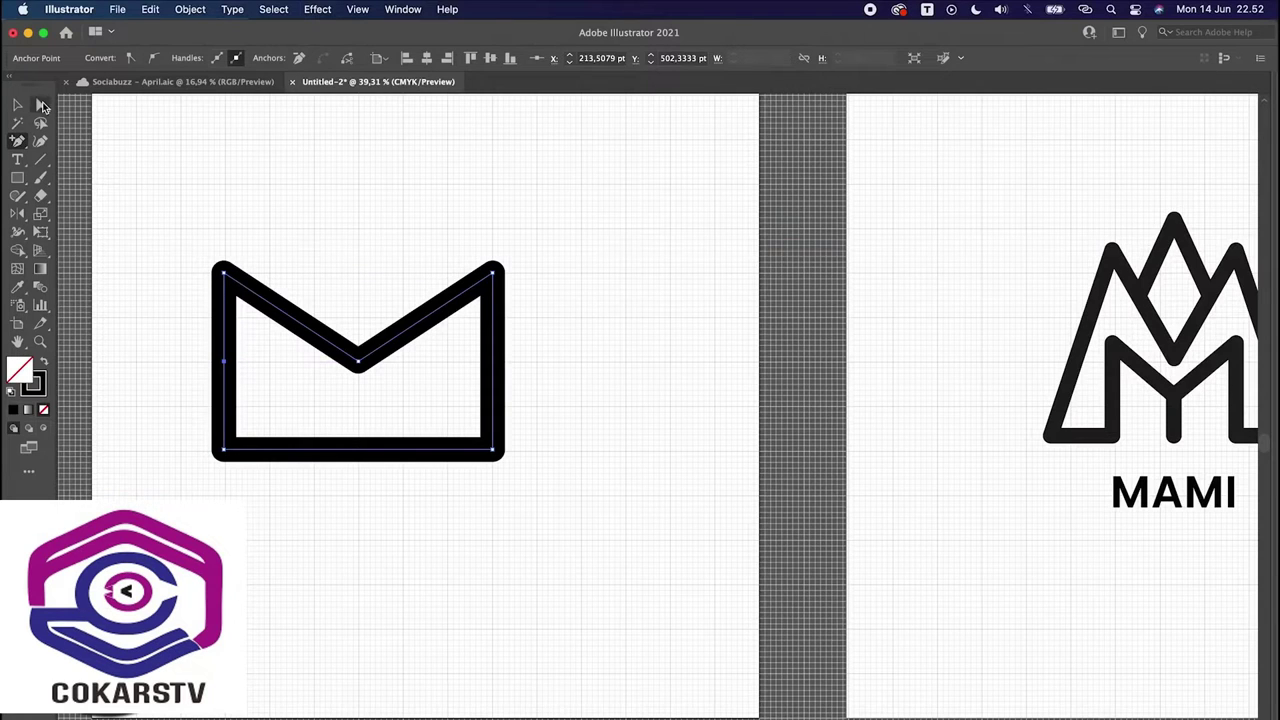
Step: Pull the left edge's middle anchor point horizontally outward to X about 101 pt with the Direct Selection tool
click(41, 105)
drag(42, 104, 95, 116)
drag(226, 366, 153, 363)
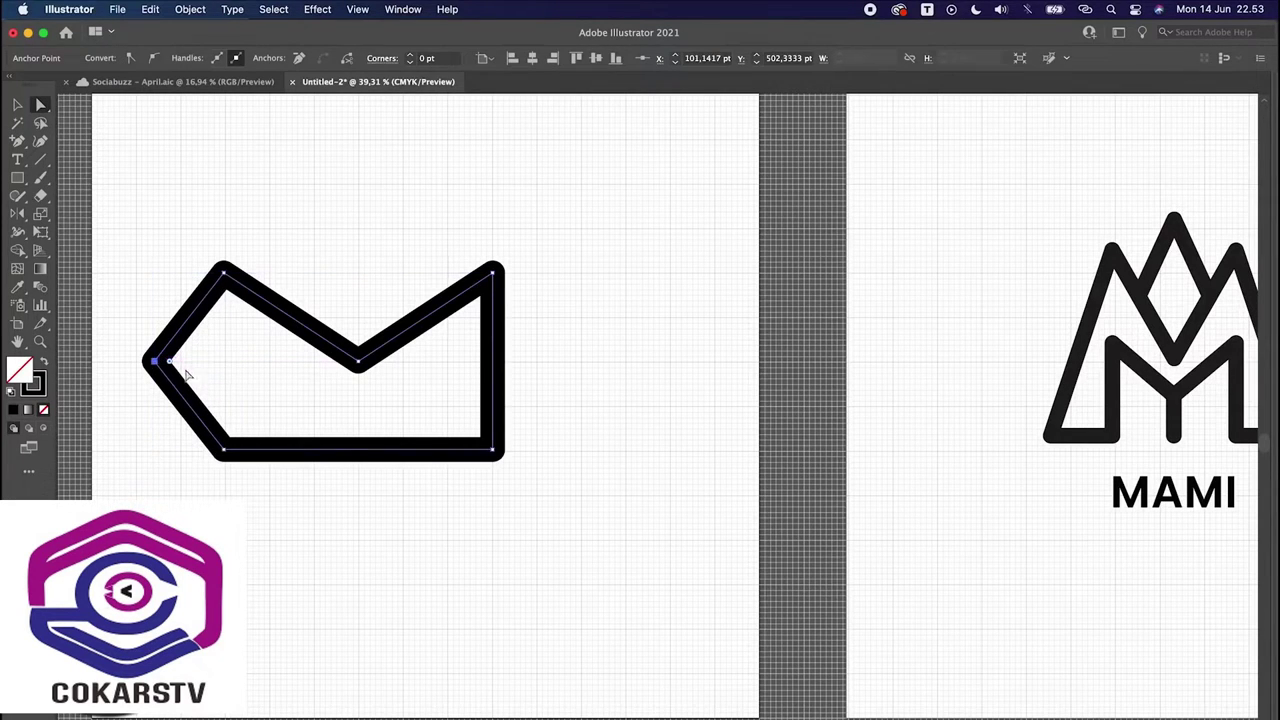
click(233, 360)
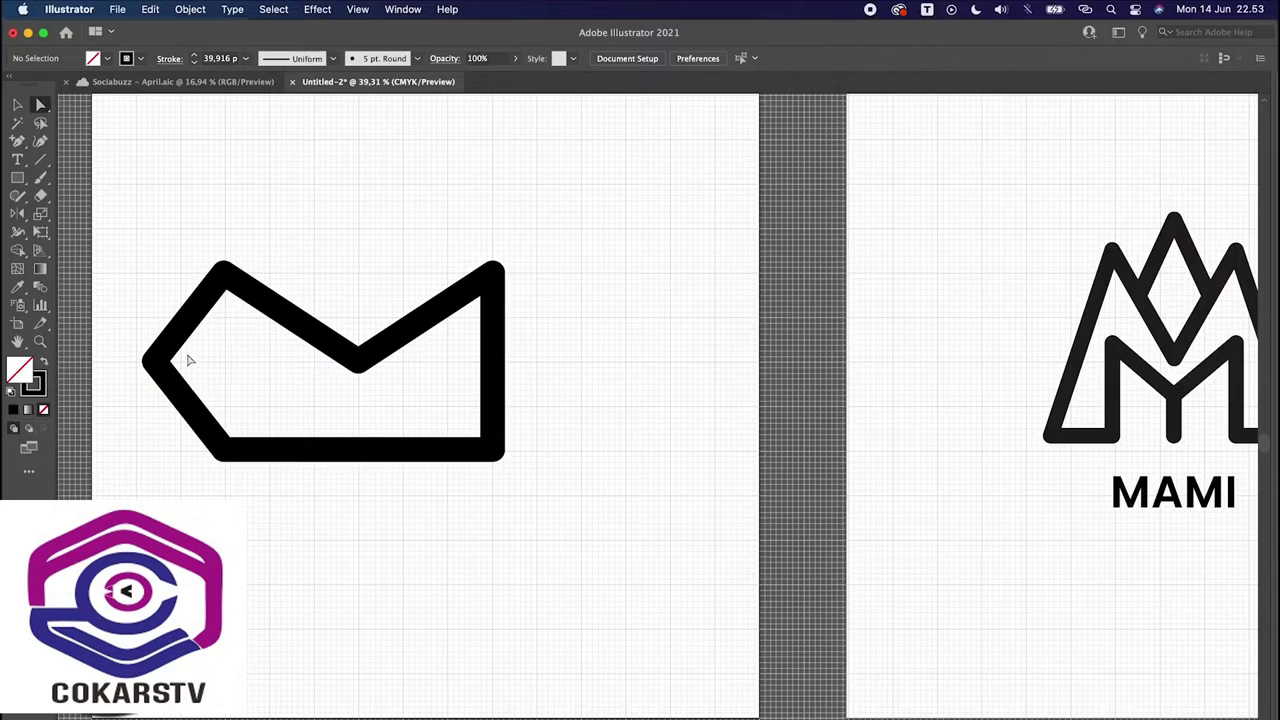
Step: Delete the protruding anchor point on the outline's left side with the Delete Anchor Point tool
click(155, 363)
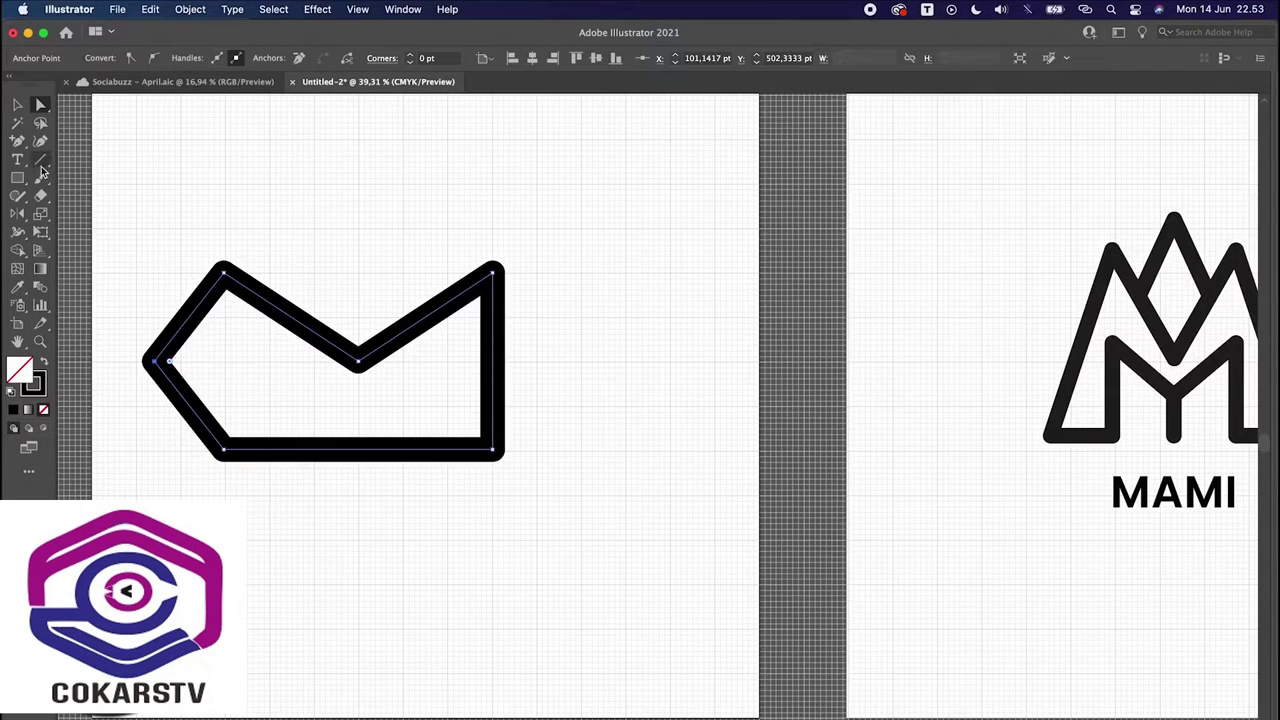
click(24, 145)
click(24, 146)
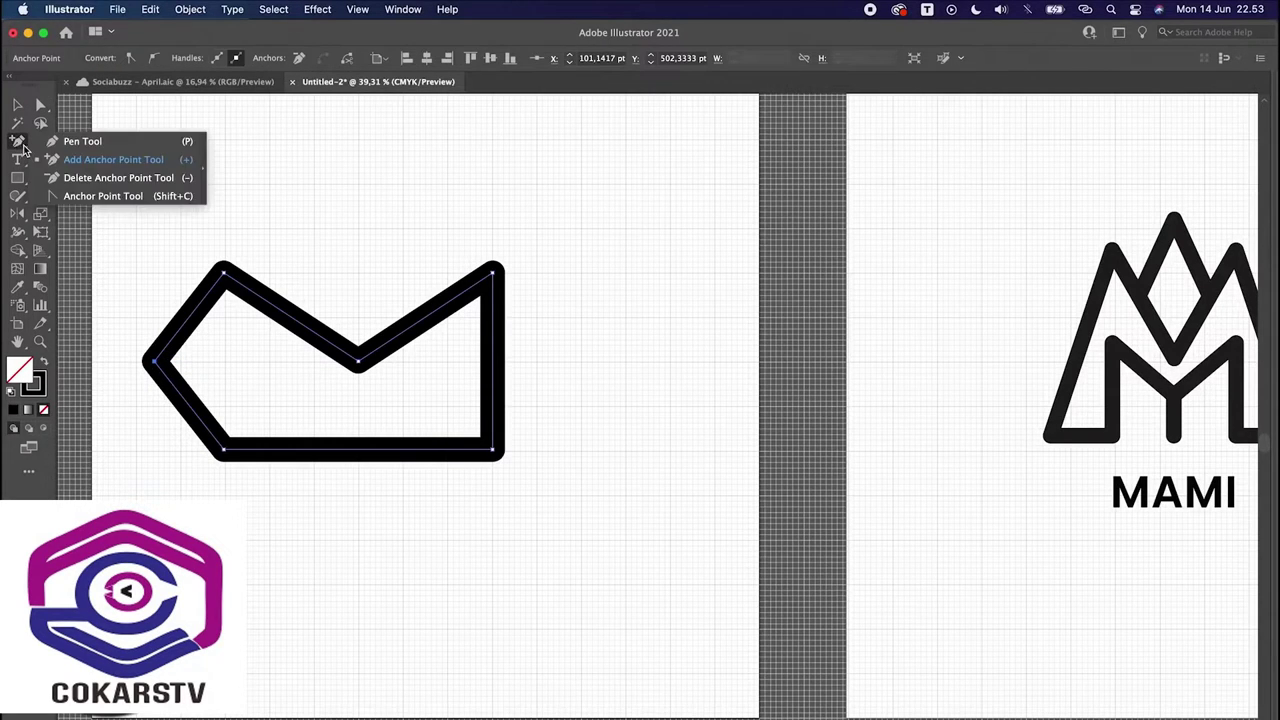
click(63, 179)
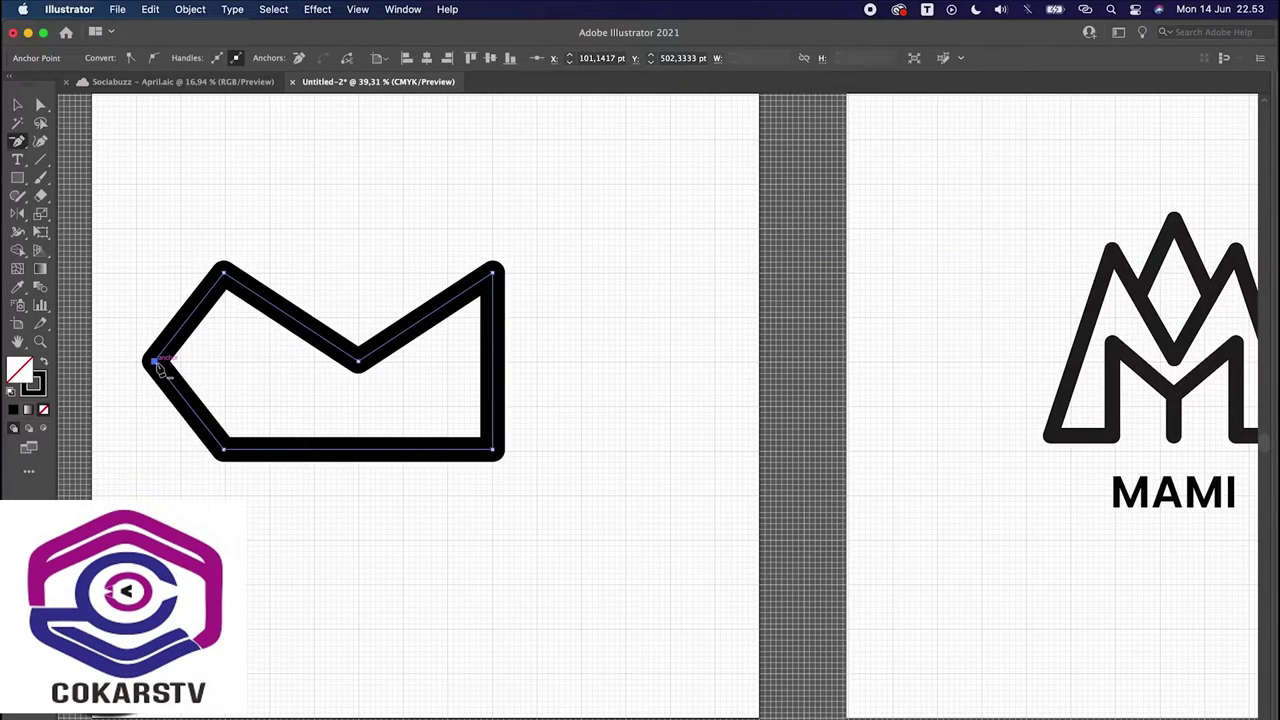
click(155, 364)
key(v)
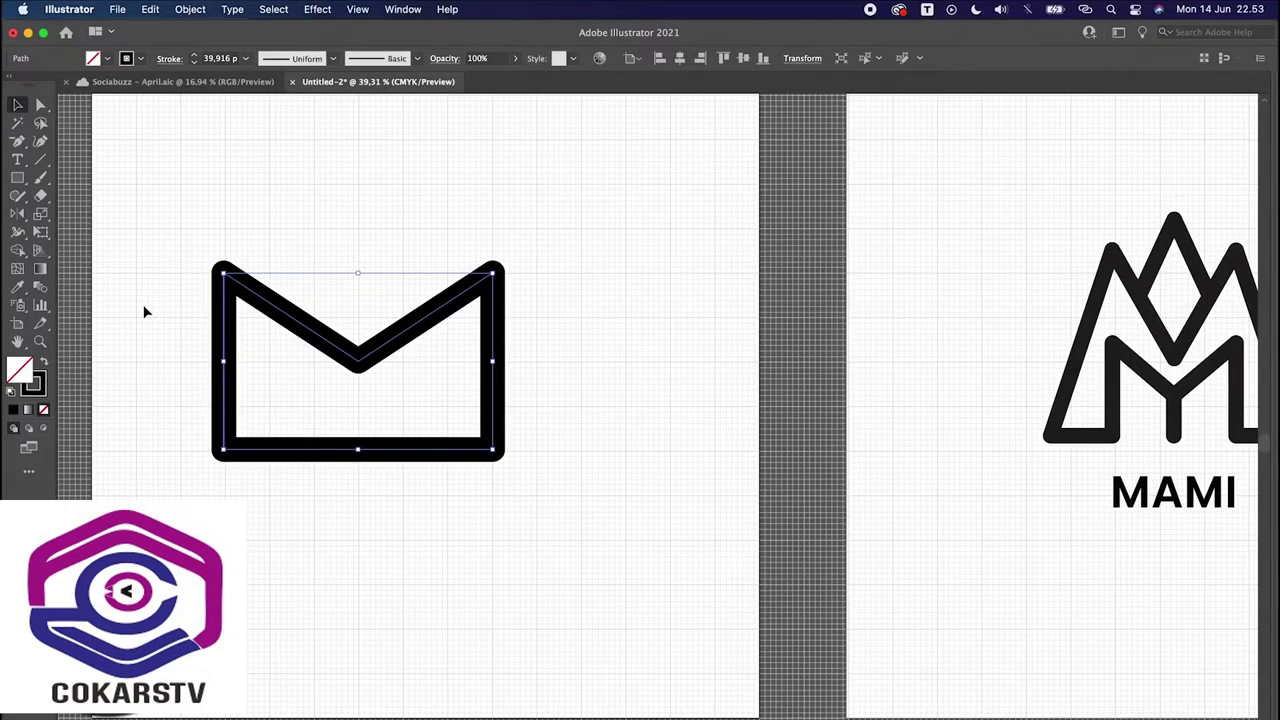
Step: Bend the outline's right edge outward and its right diagonal downward with the Curvature tool, and reshape the left diagonal
click(39, 142)
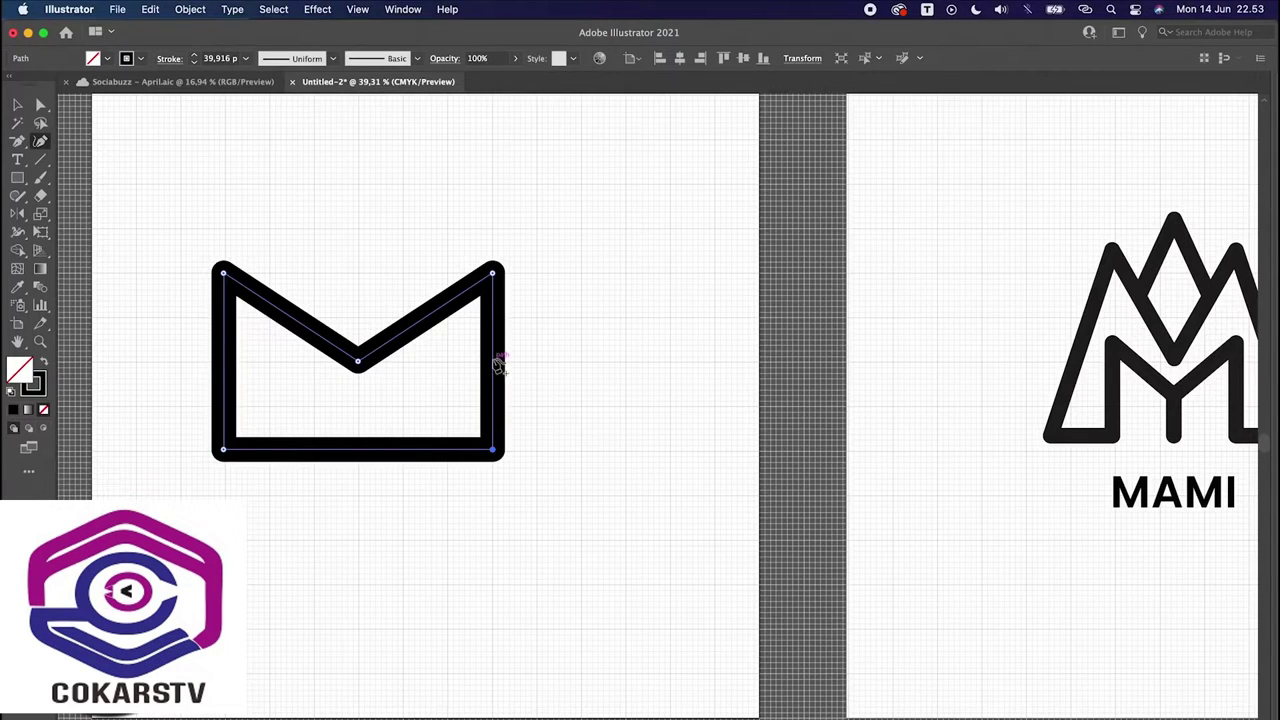
drag(495, 362, 547, 362)
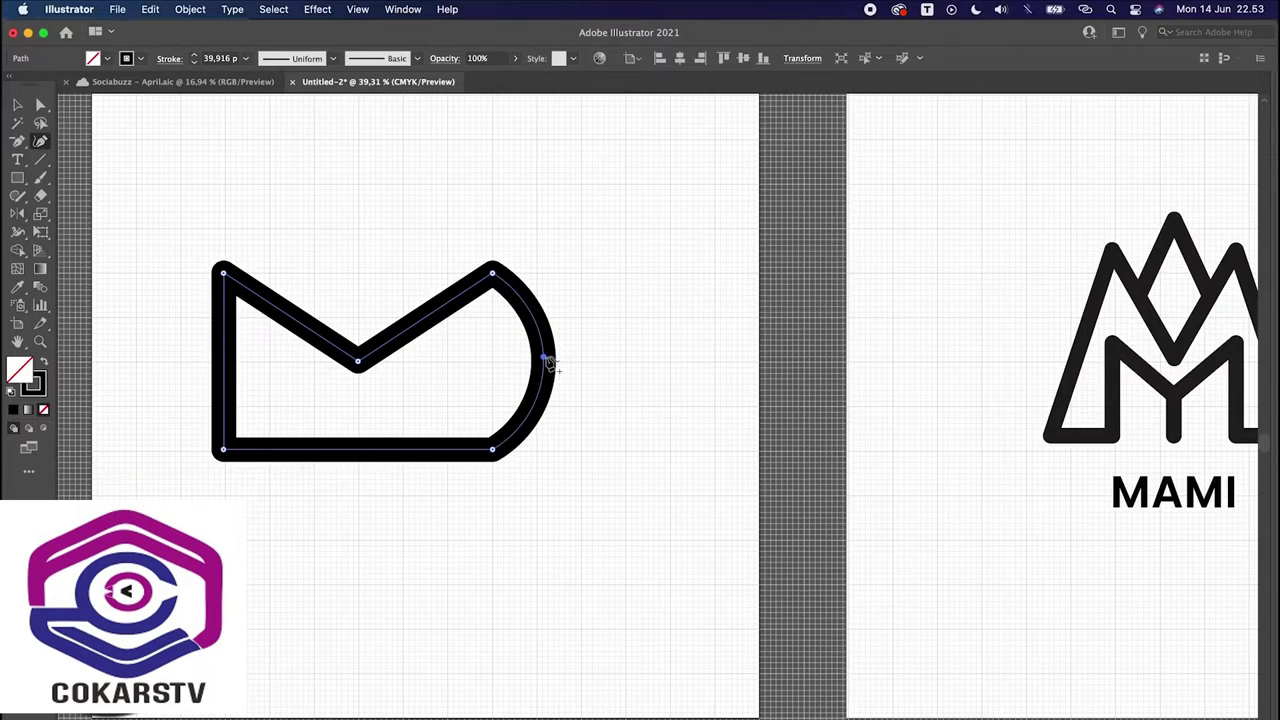
drag(426, 322, 445, 353)
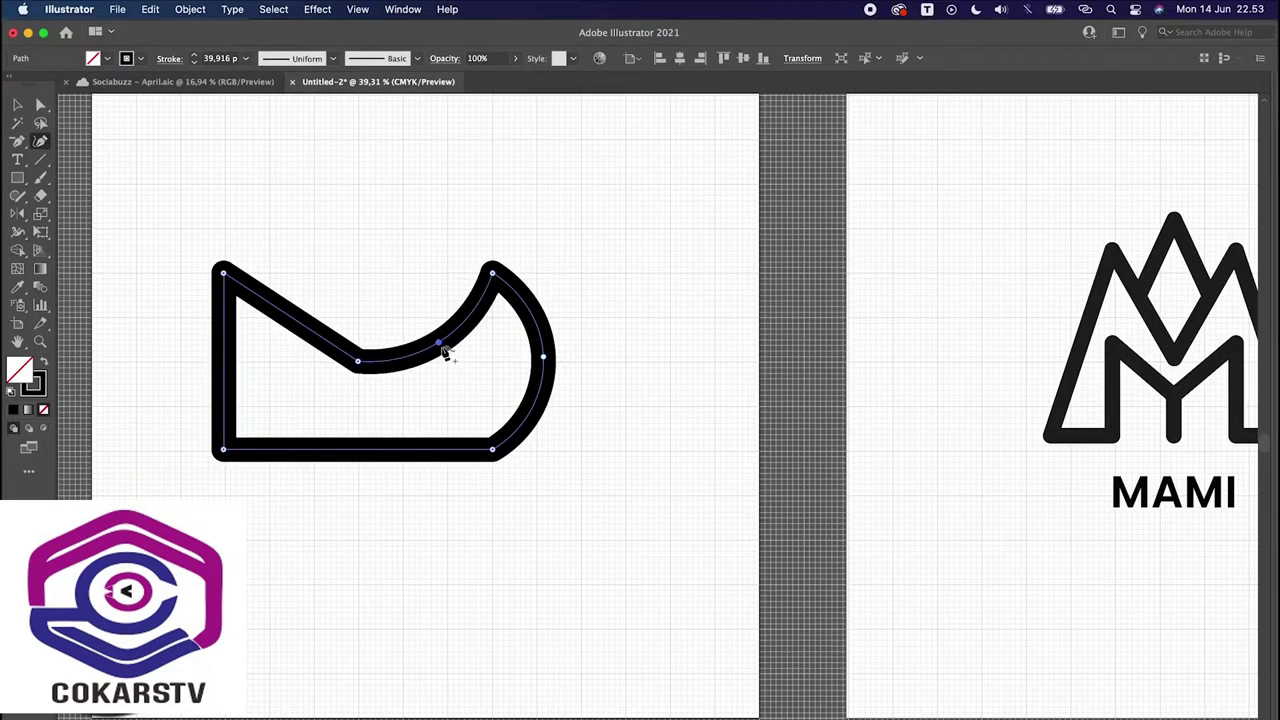
drag(294, 320, 158, 374)
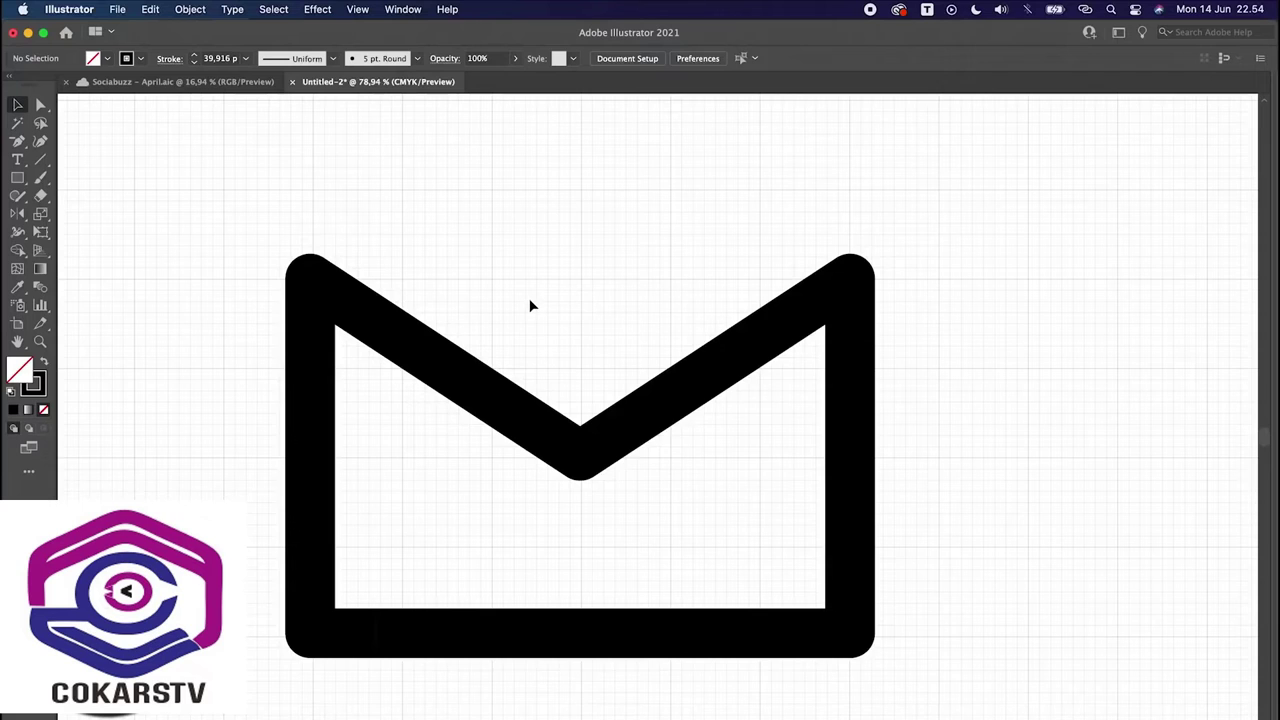
scroll(531, 300, down, 2)
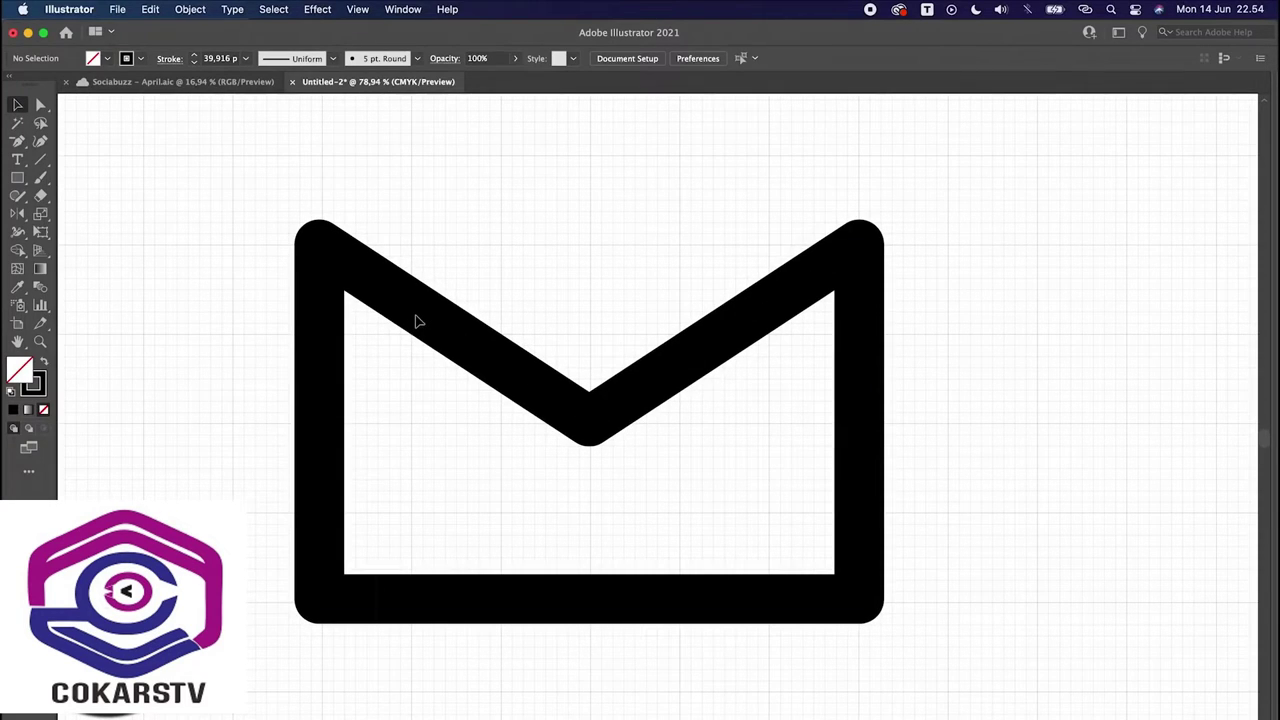
click(421, 317)
click(496, 298)
scroll(351, 254, up, 3)
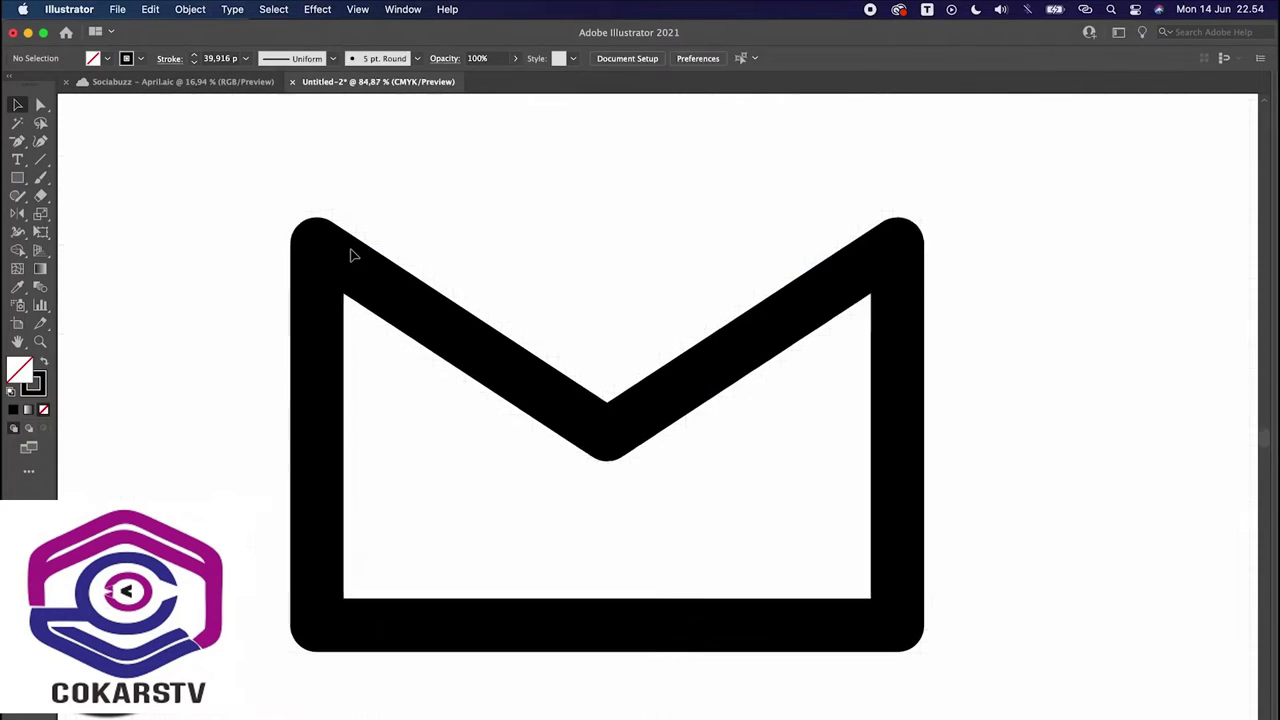
scroll(298, 163, down, 3)
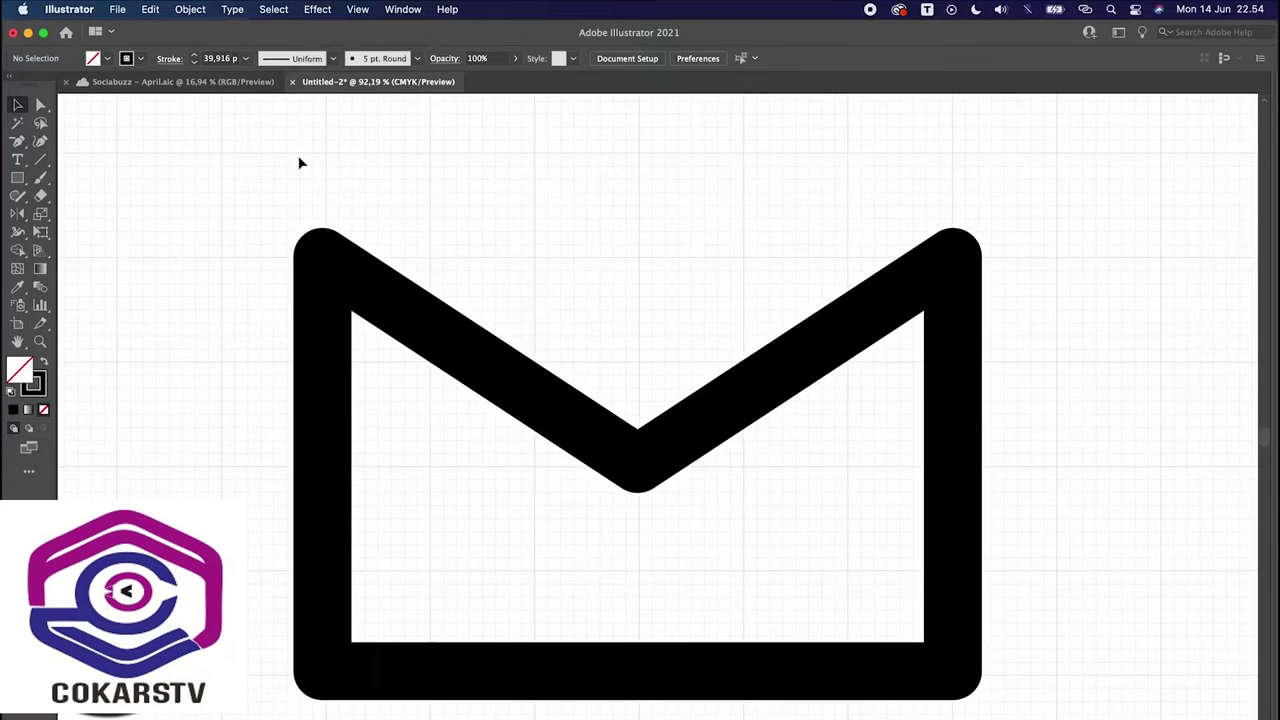
Step: Select the outline's upper-left corner anchor point with the Direct Selection tool and examine its position against the grid
scroll(290, 222, up, 3)
key(a)
drag(306, 243, 400, 352)
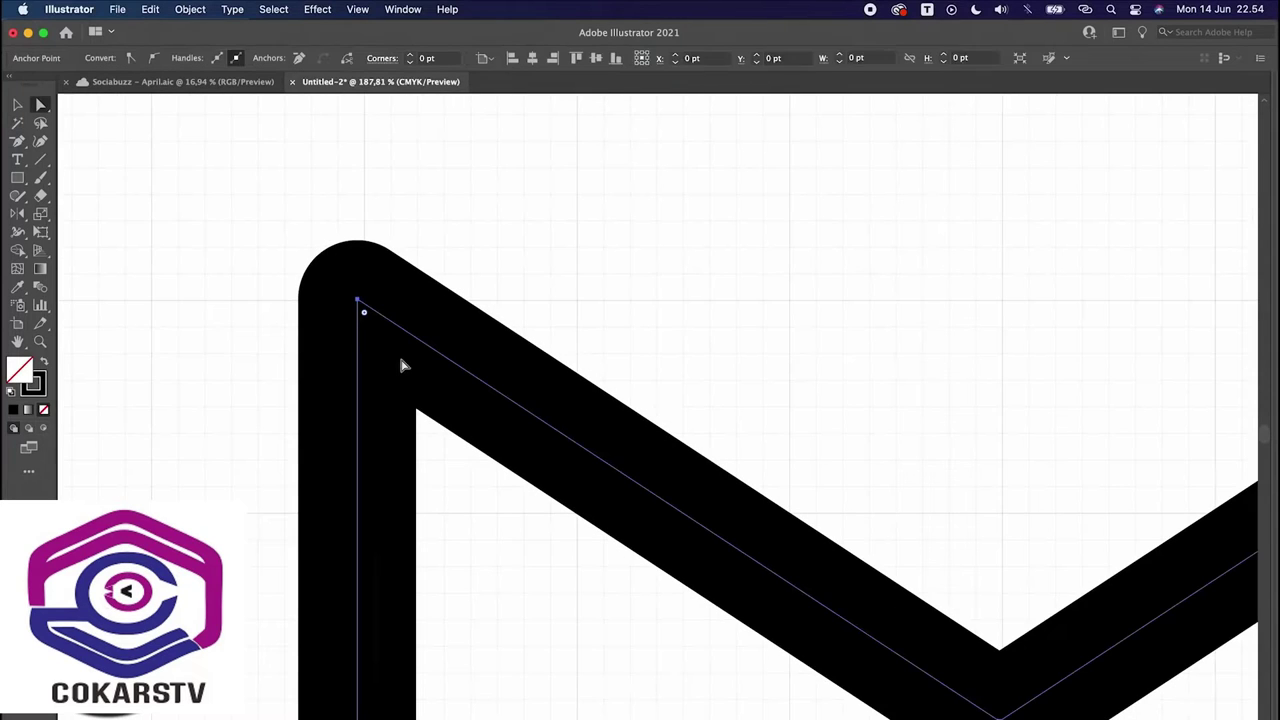
scroll(360, 313, up, 2)
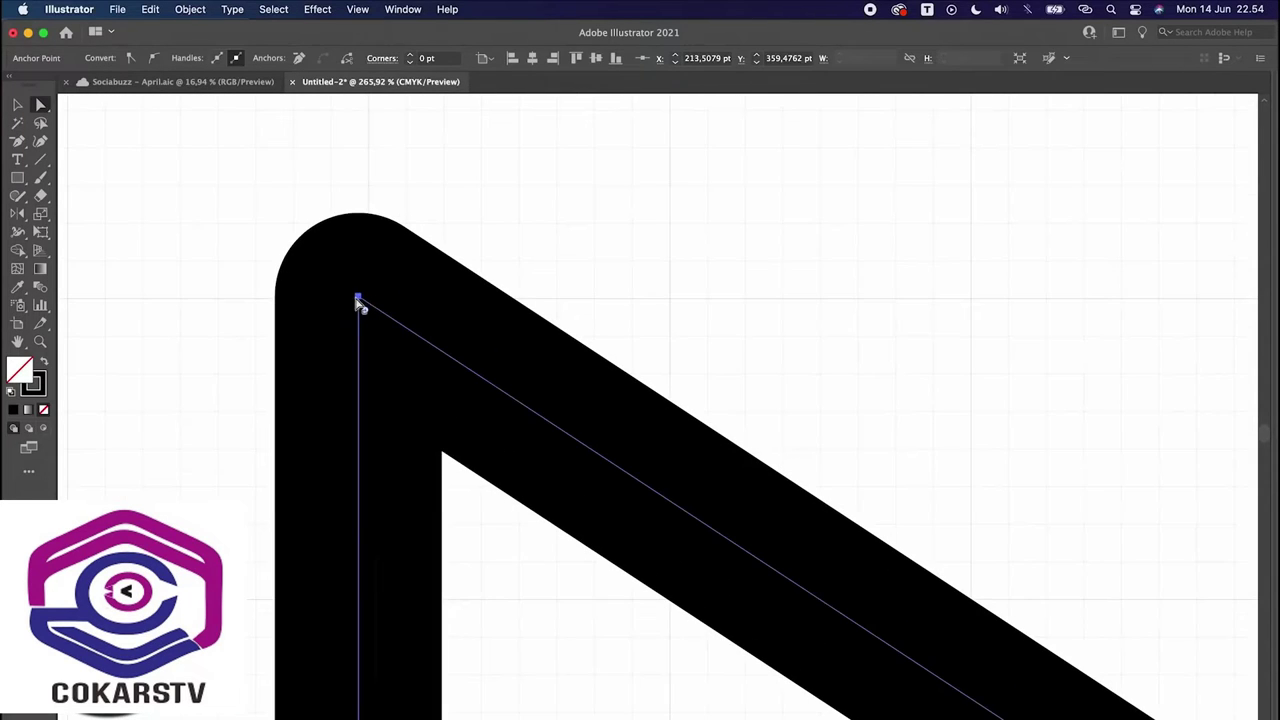
scroll(361, 302, up, 2)
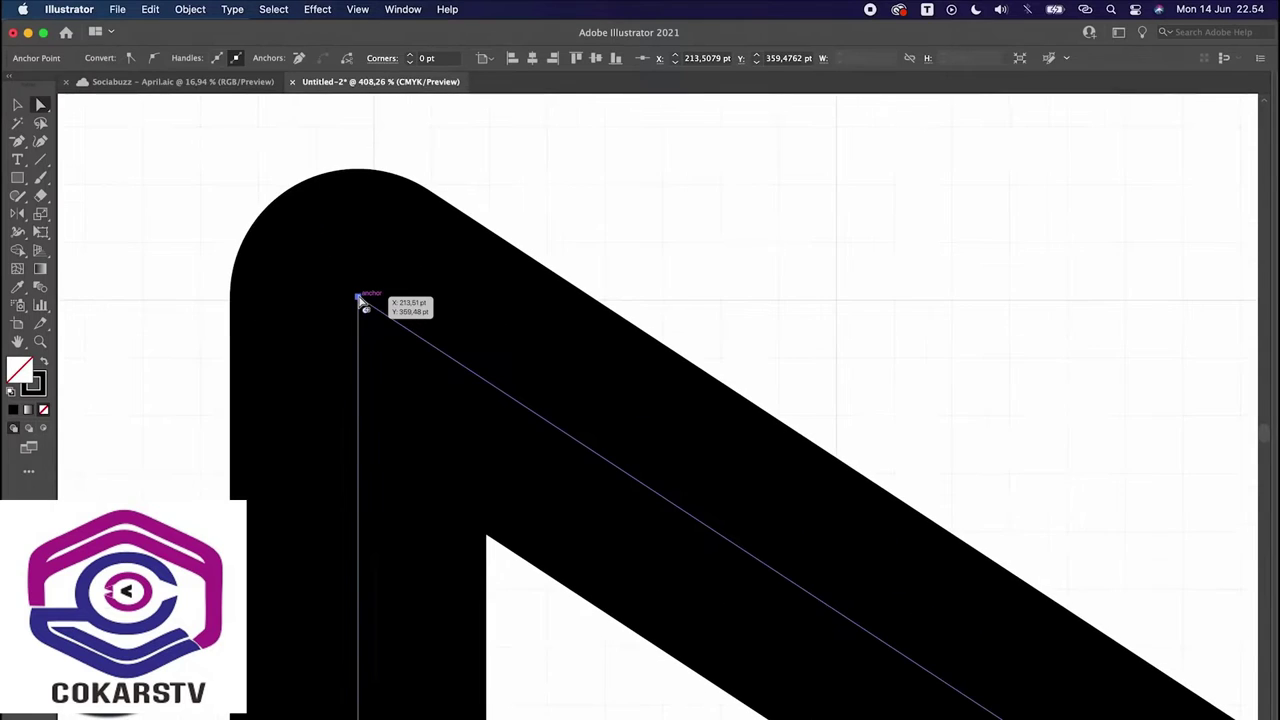
scroll(358, 302, left, 3)
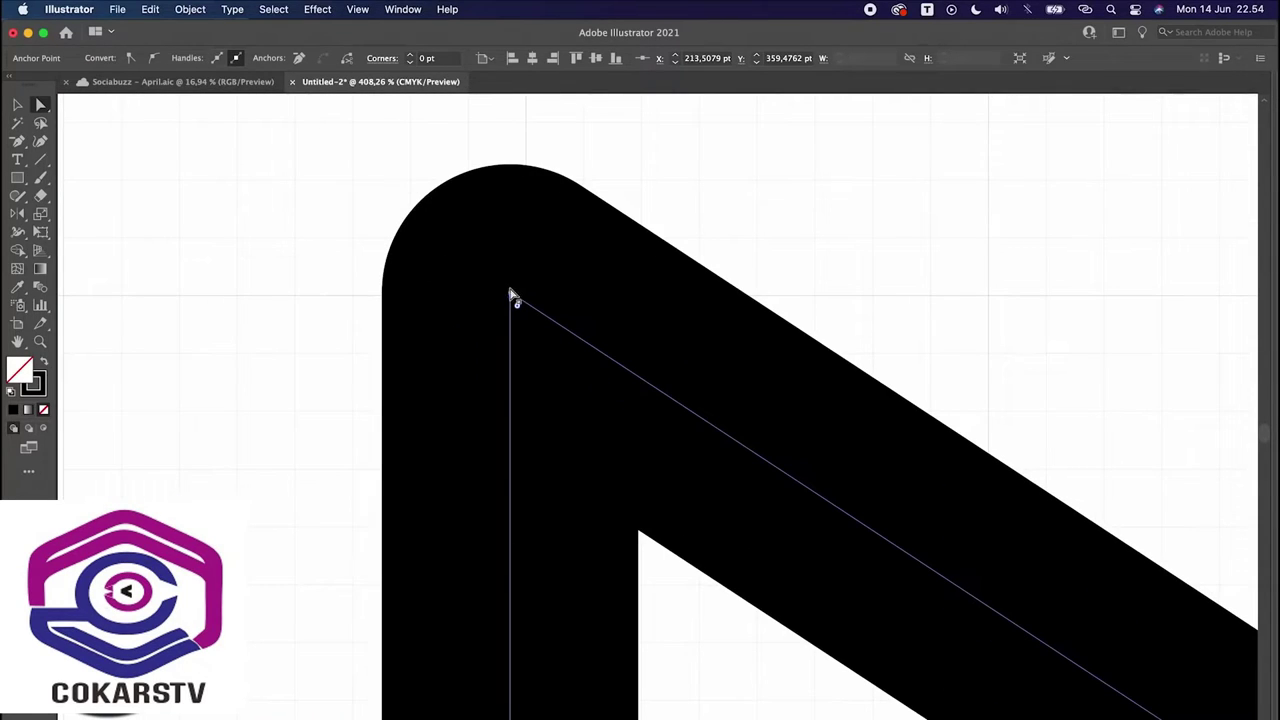
mouse_move(511, 291)
mouse_down()
mouse_move(526, 337)
mouse_move(535, 290)
mouse_move(511, 294)
mouse_up()
Step: Select the whole M-shaped outline and set its stroke weight to 10 pt
key(v)
click(243, 331)
click(437, 371)
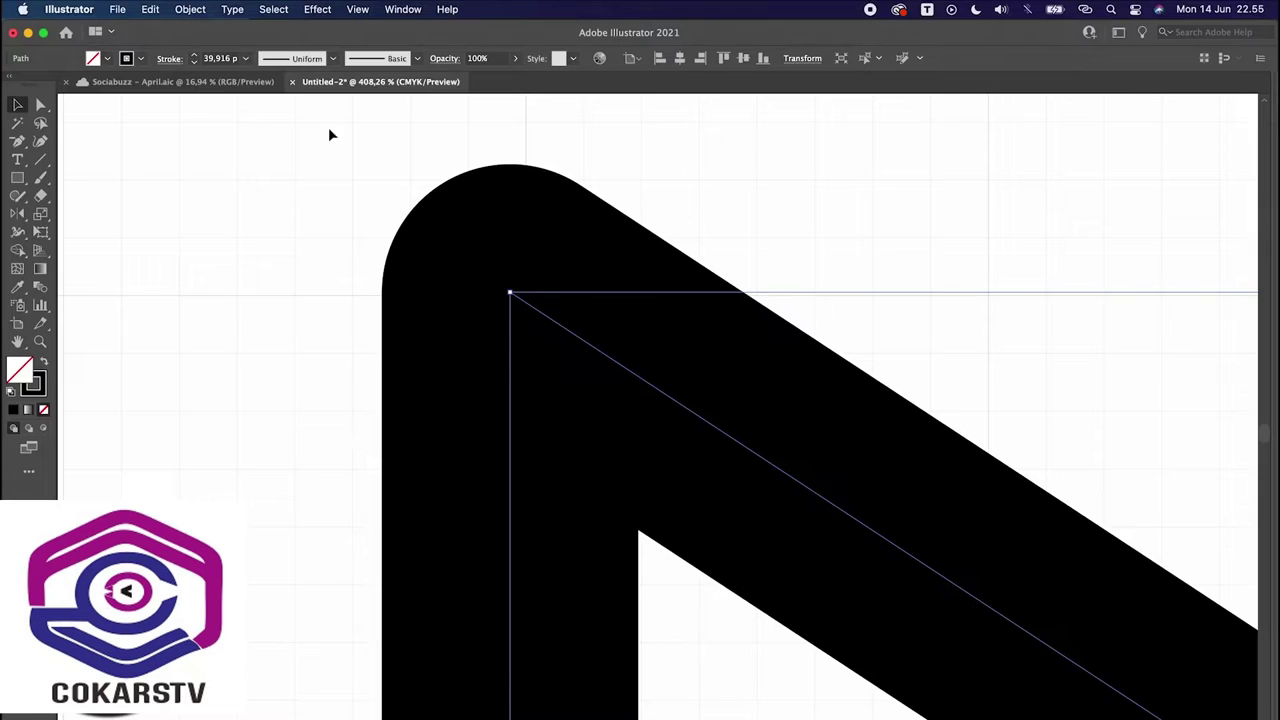
double_click(215, 58)
text(10)
key(Return)
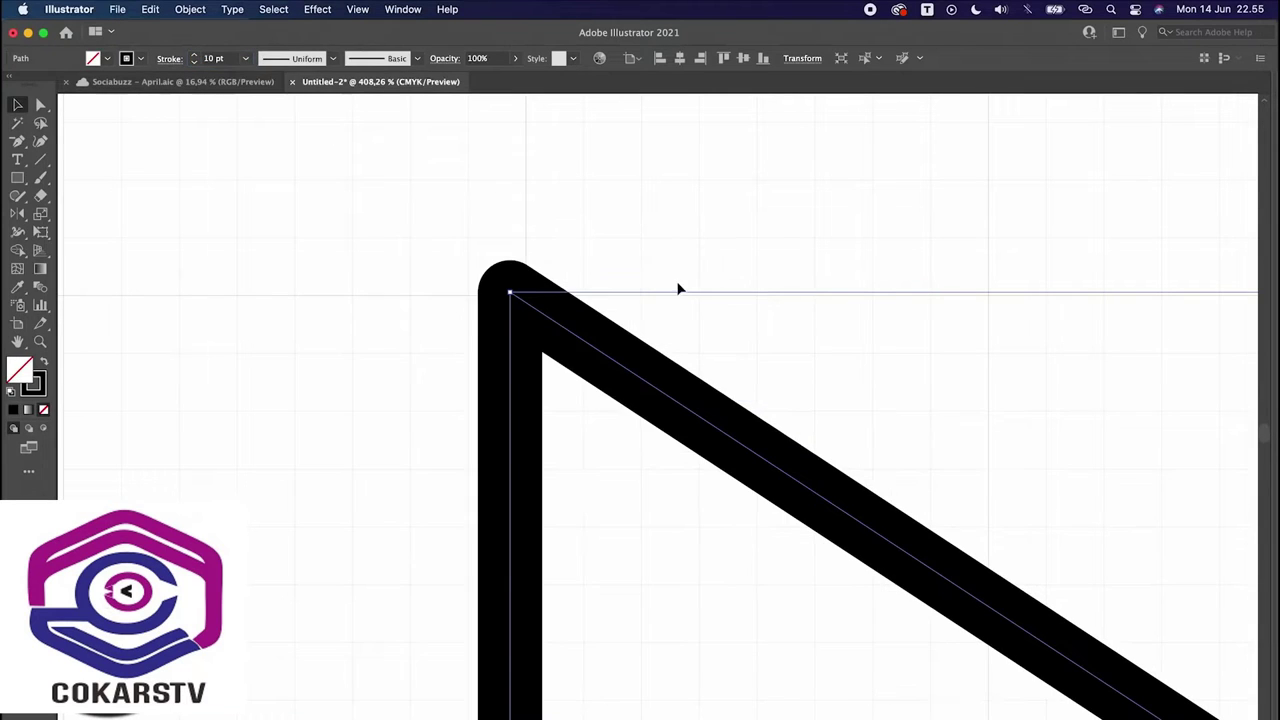
click(477, 253)
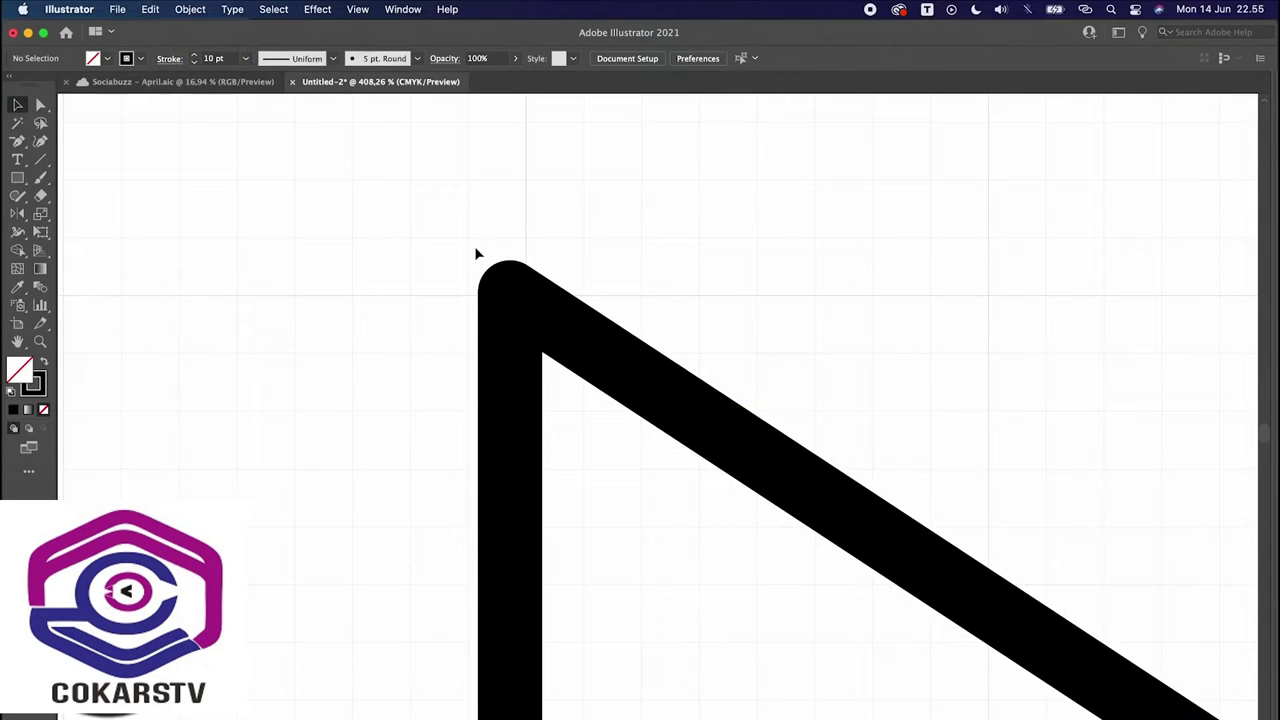
Step: Reselect the M-shaped outline and set its stroke weight to 30 pt
key(a)
key(v)
click(580, 372)
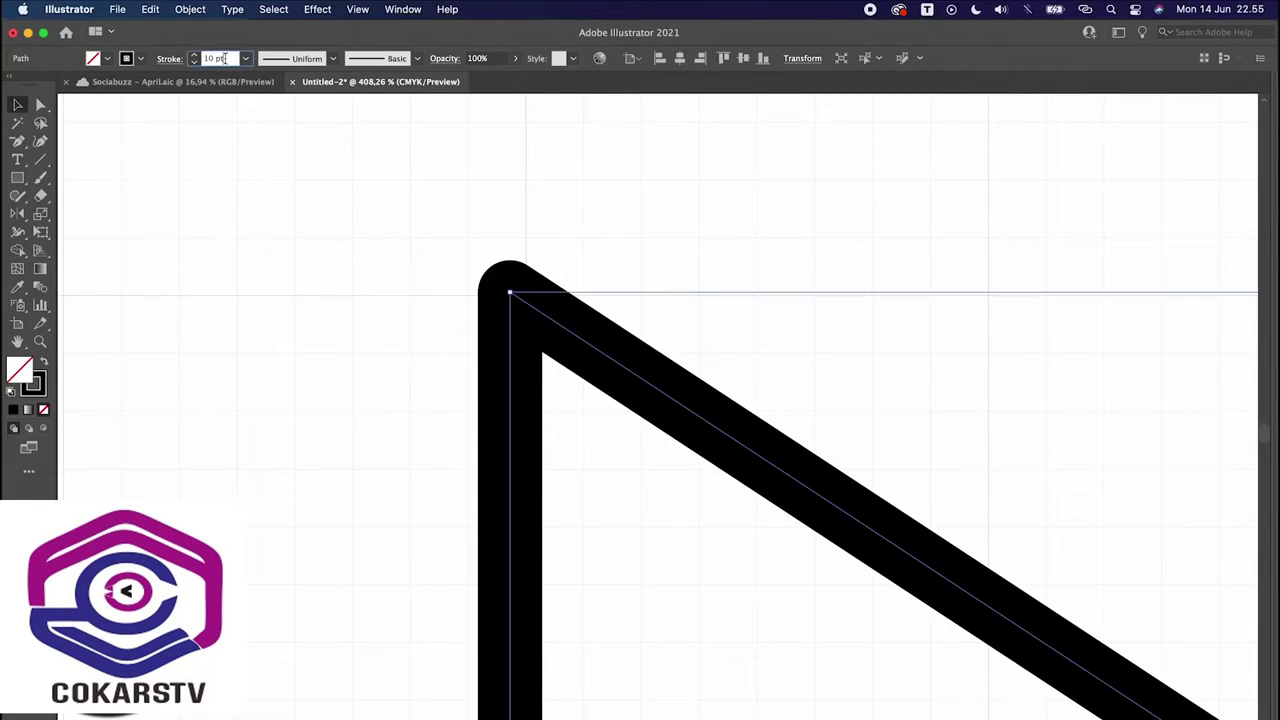
triple_click(225, 58)
text(30)
key(Return)
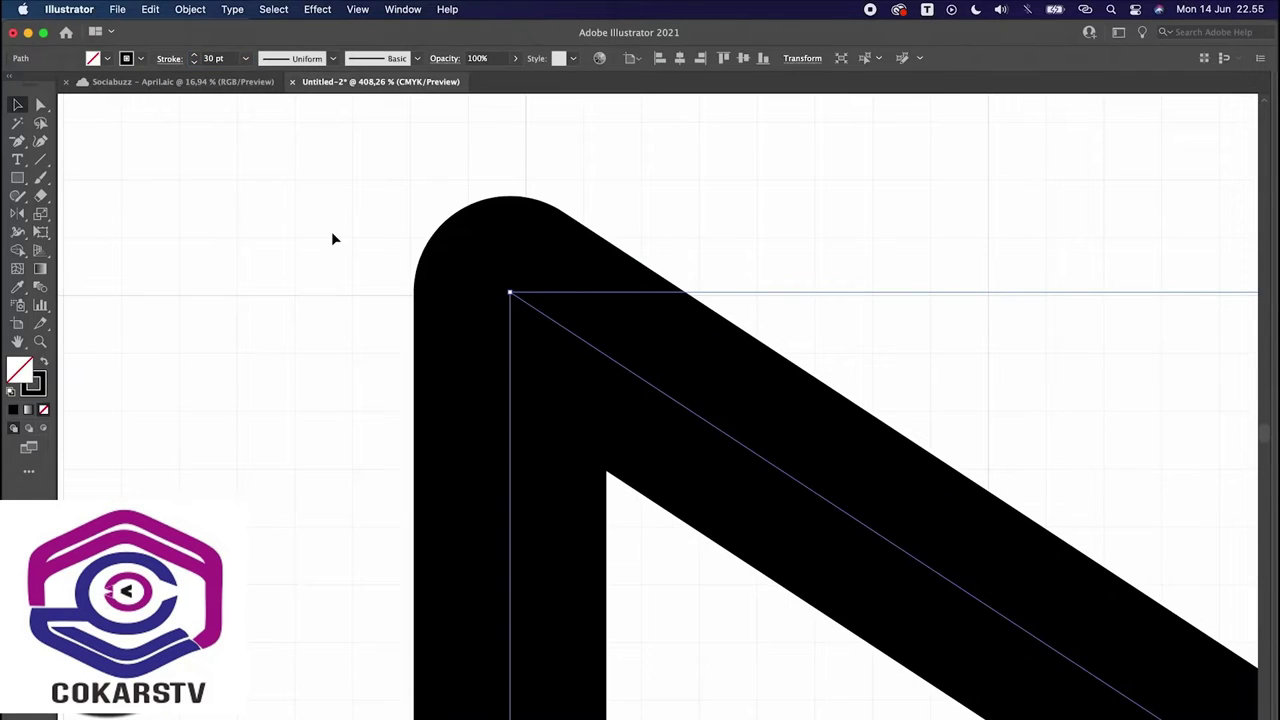
click(333, 236)
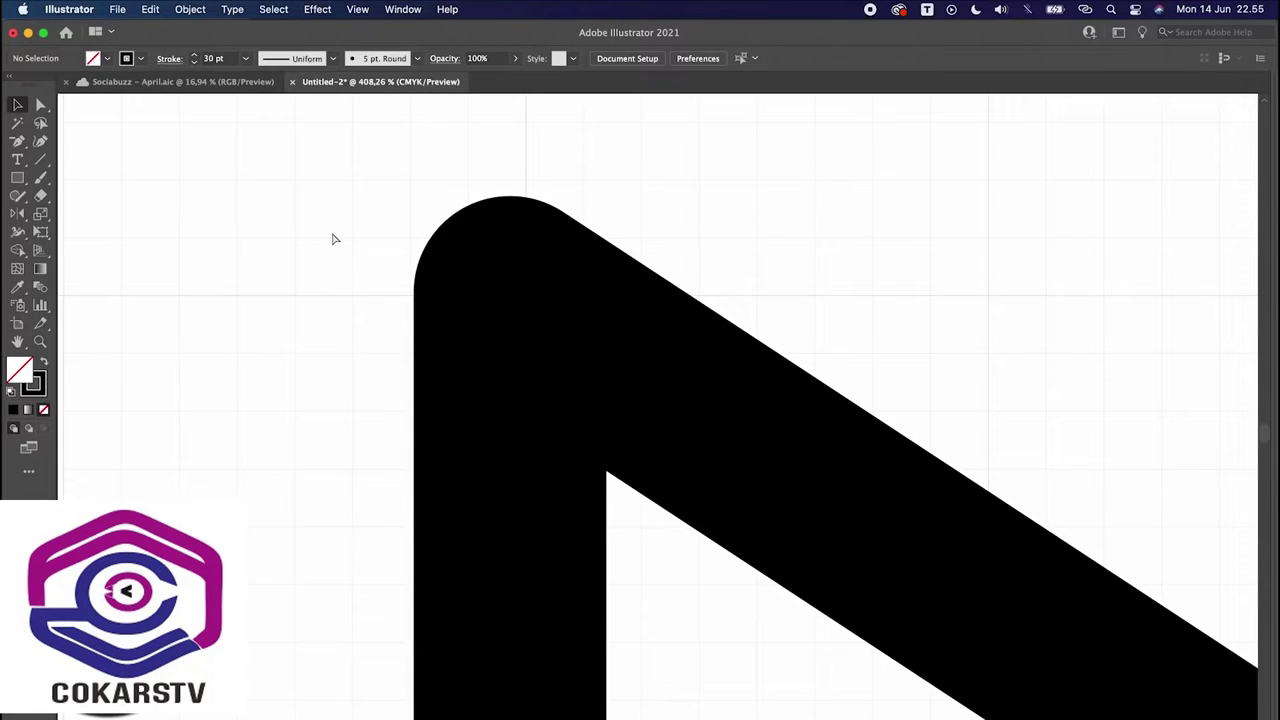
Step: Compare the practice shape and the MAMI logo in outline and preview display, finishing in outline display
key(super+y)
scroll(566, 251, down, 15)
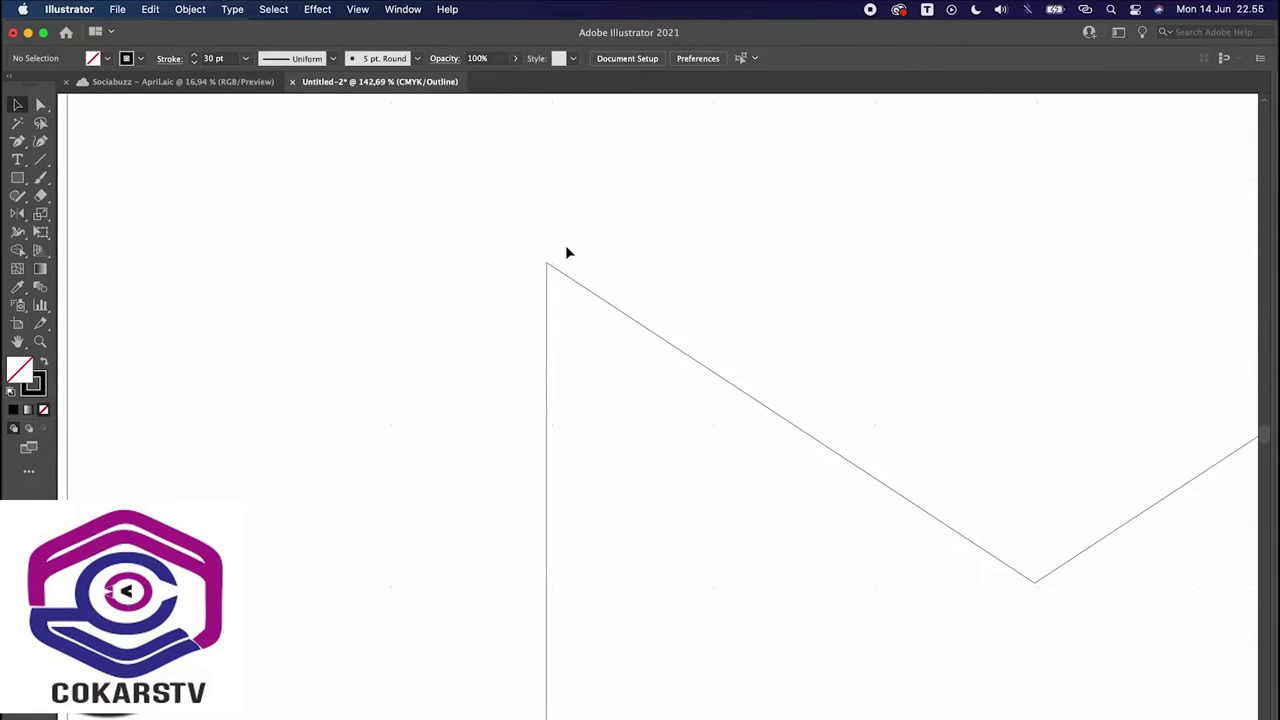
scroll(567, 252, up, 4)
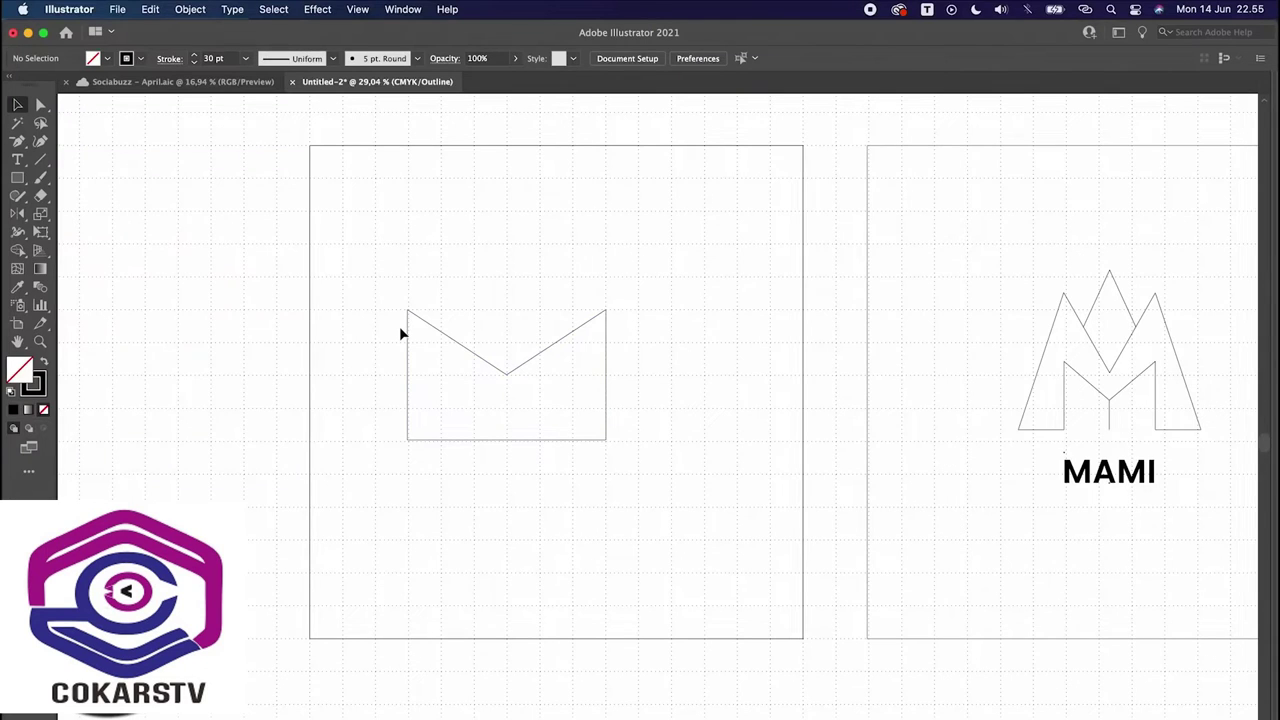
key(super+y)
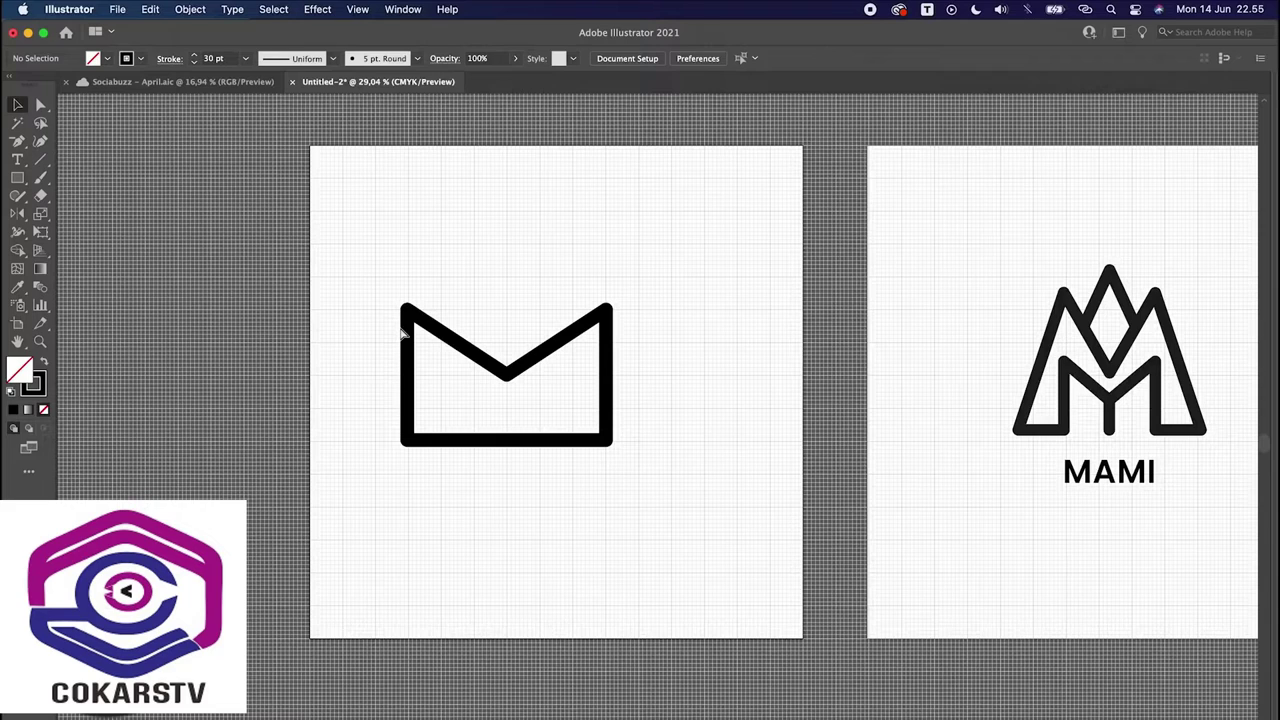
key(super+y)
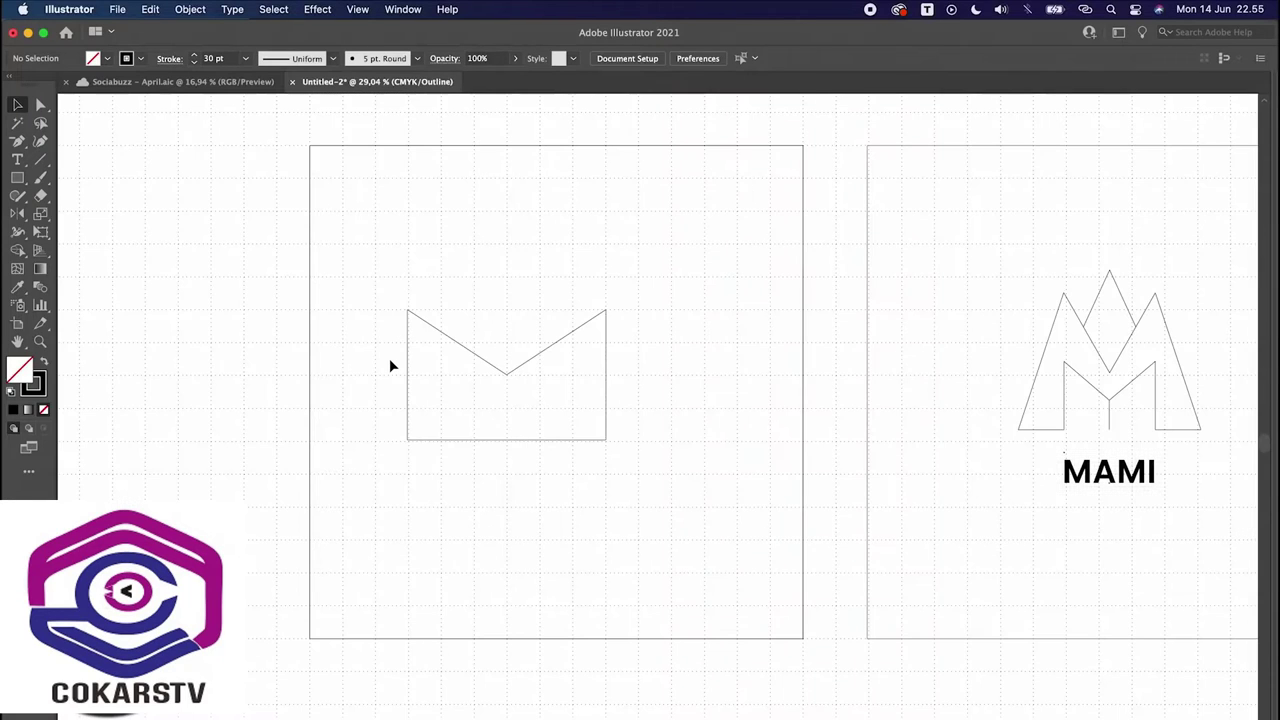
Step: Move the M-shaped outline slightly so that its upper-left corner anchor lands on the nearest grid intersection
scroll(389, 358, up, 10)
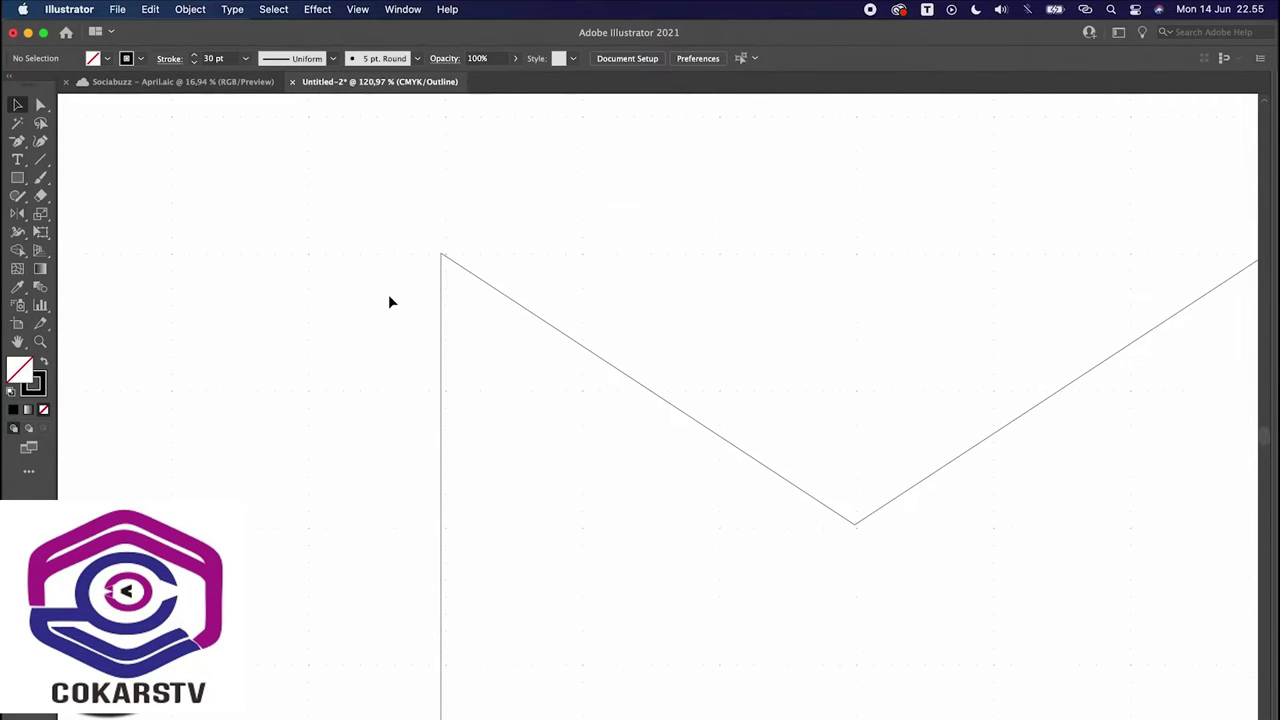
scroll(390, 302, up, 8)
key(a)
key(v)
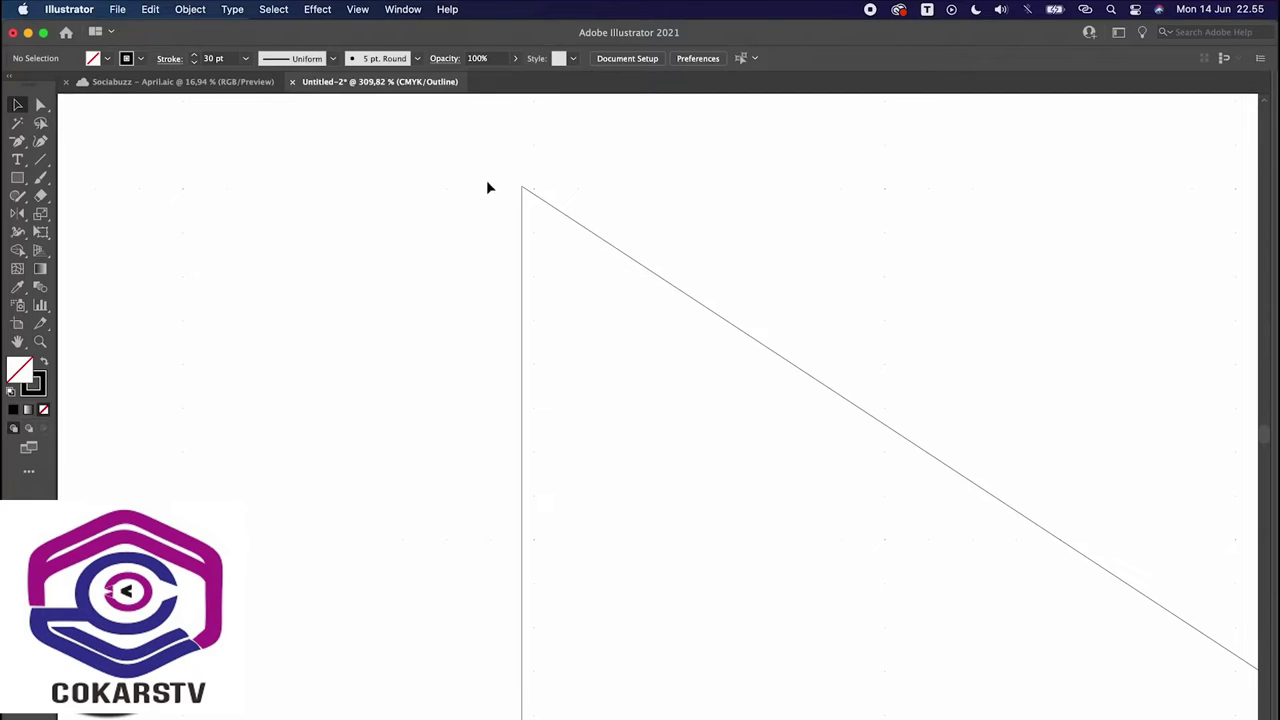
click(521, 187)
scroll(537, 169, up, 8)
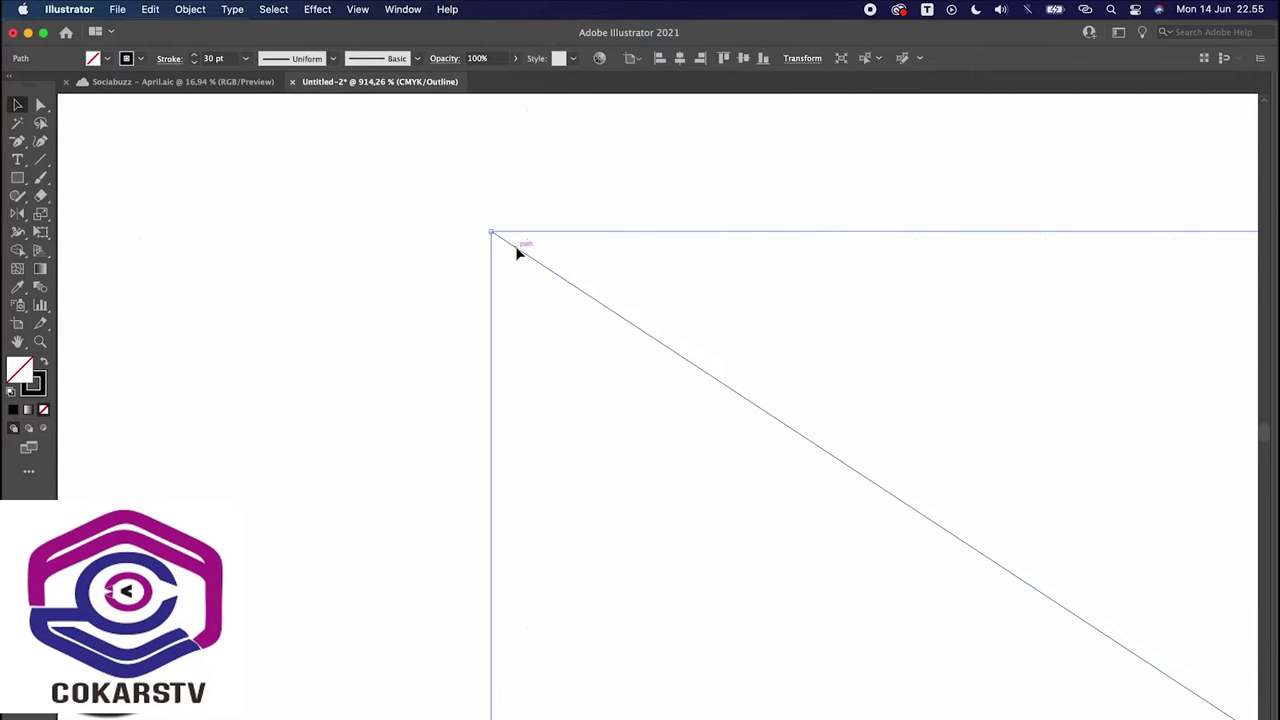
drag(517, 255, 550, 256)
click(580, 228)
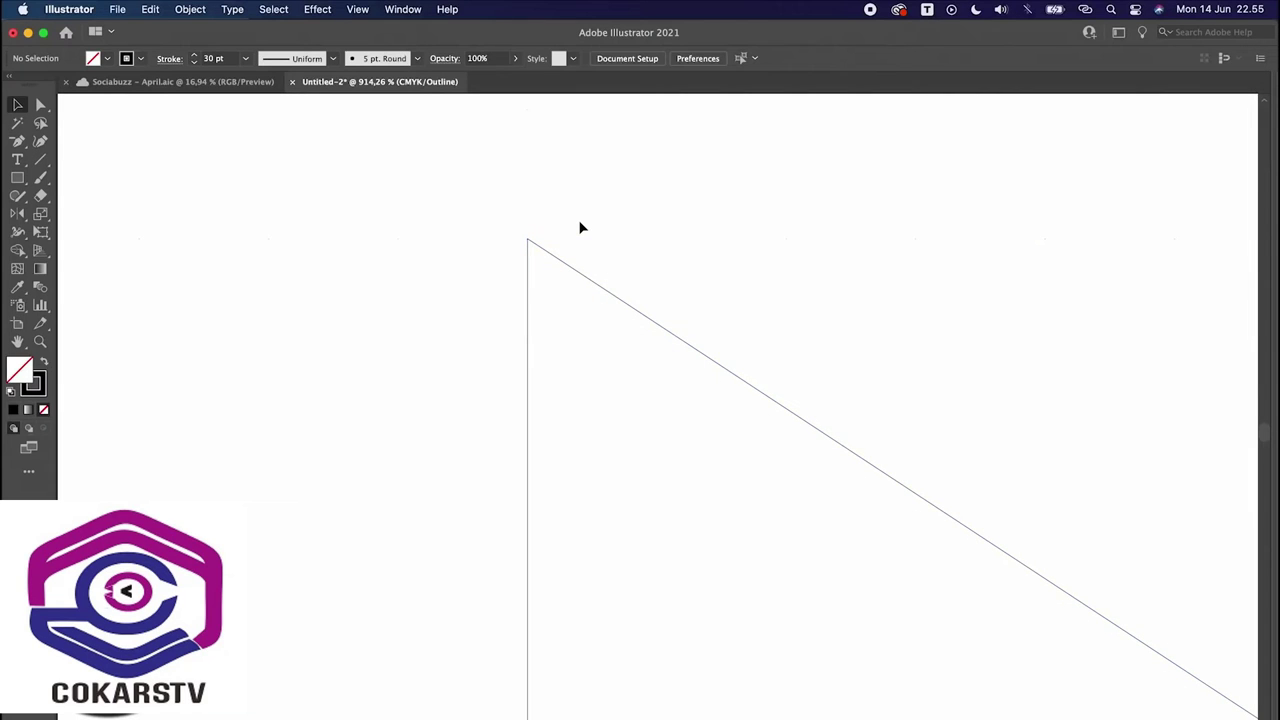
Step: Return to preview display and check the whole M-shaped outline against the grid
key(ctrl+y)
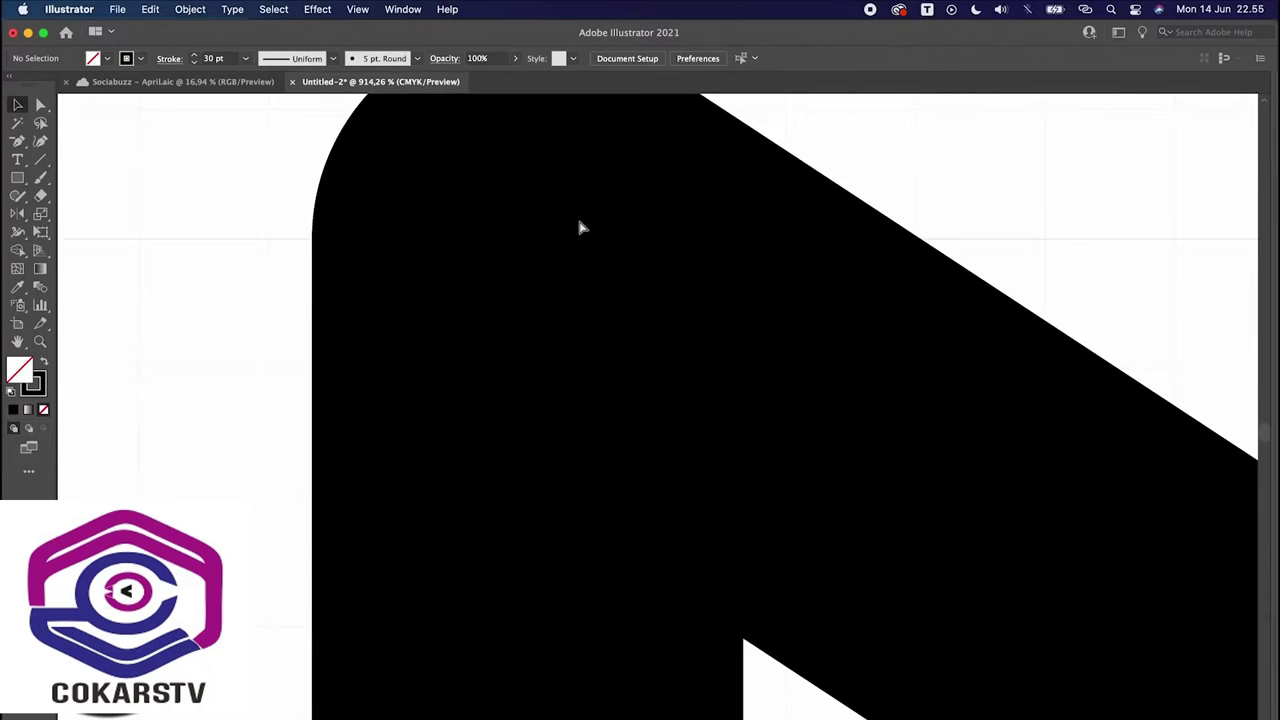
scroll(580, 228, down, 5)
scroll(580, 228, down, 3)
key(ctrl+apostrophe)
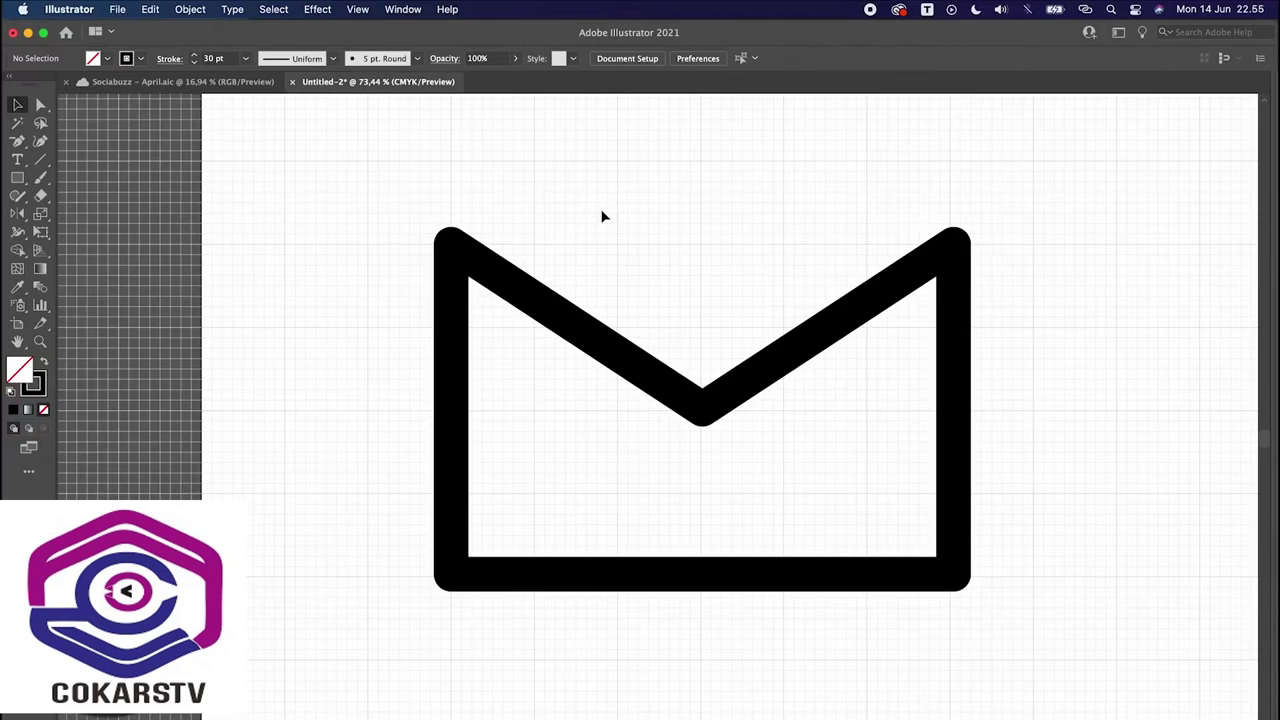
scroll(646, 253, up, 1)
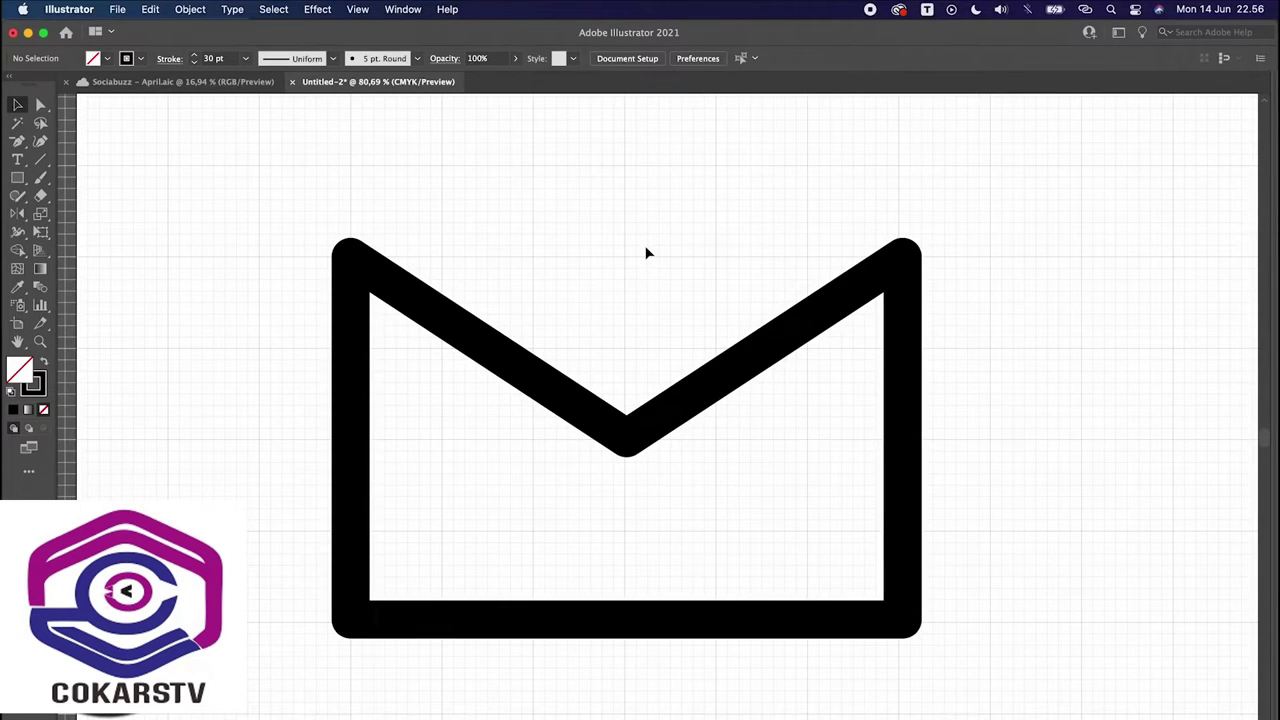
scroll(577, 277, down, 3)
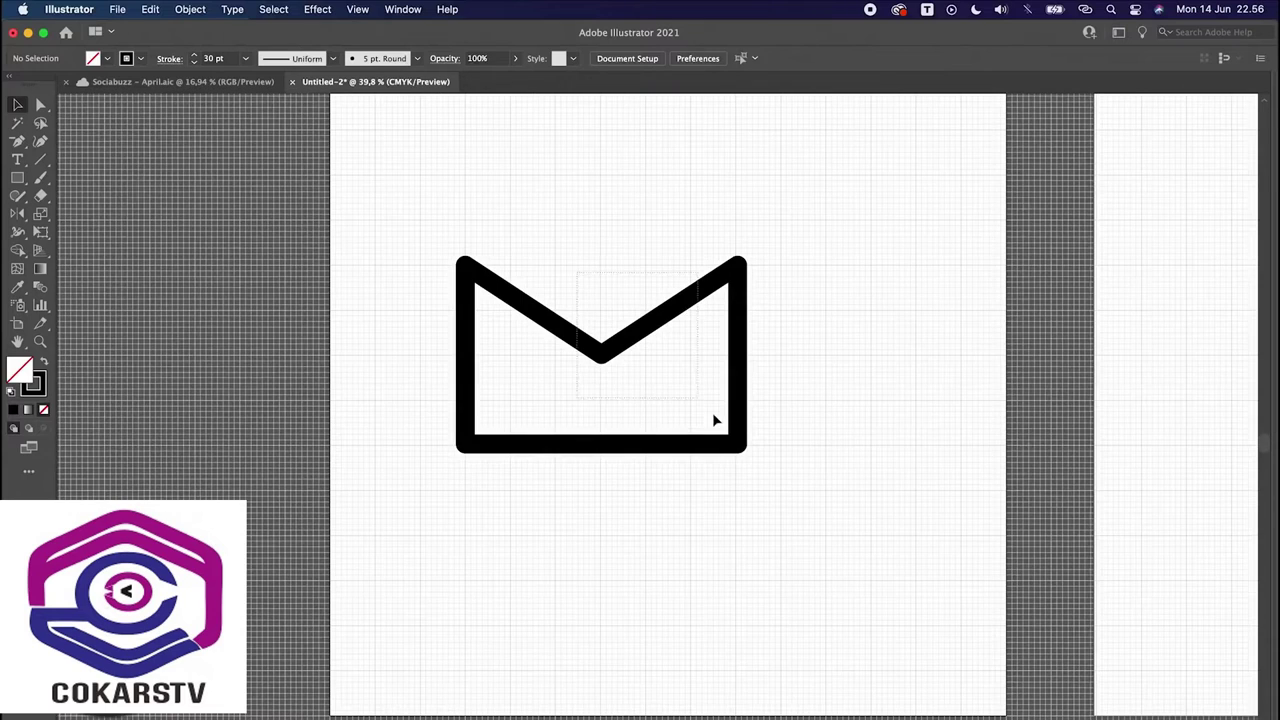
Step: Show the radial pattern of rotated outline copies in outline display and select one of its paths to examine it
key(ctrl+a)
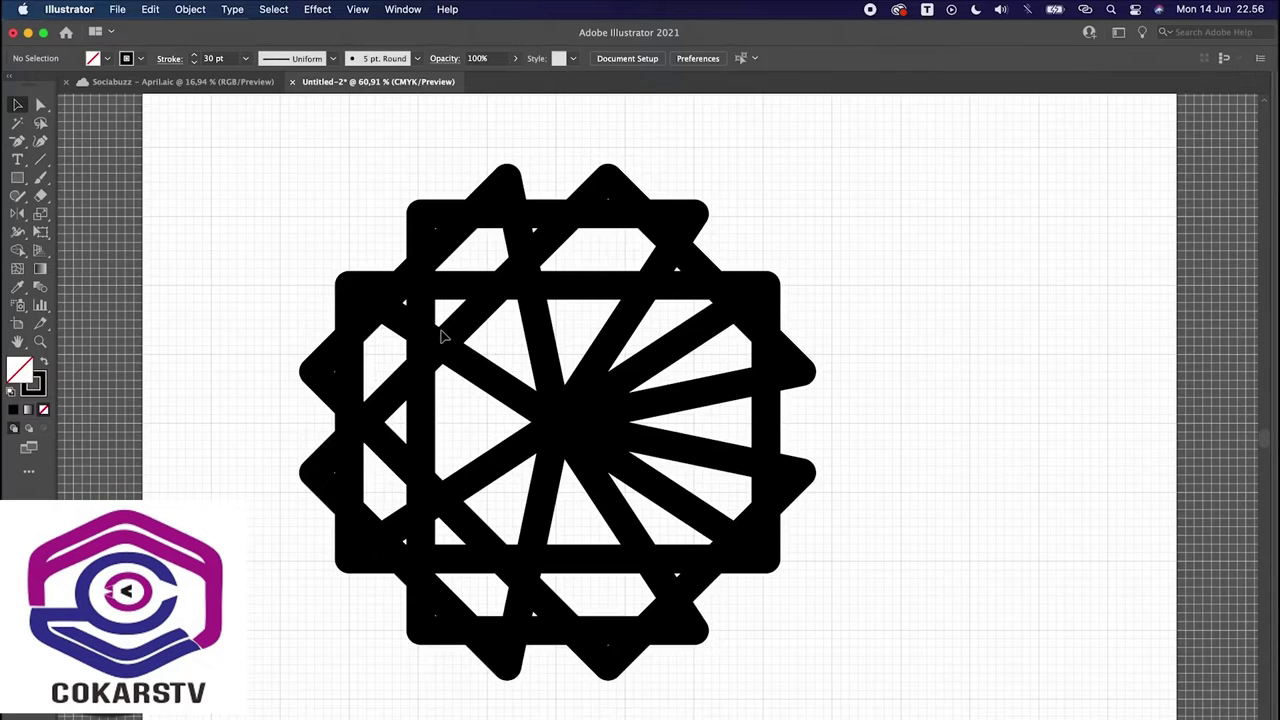
key(ctrl+y)
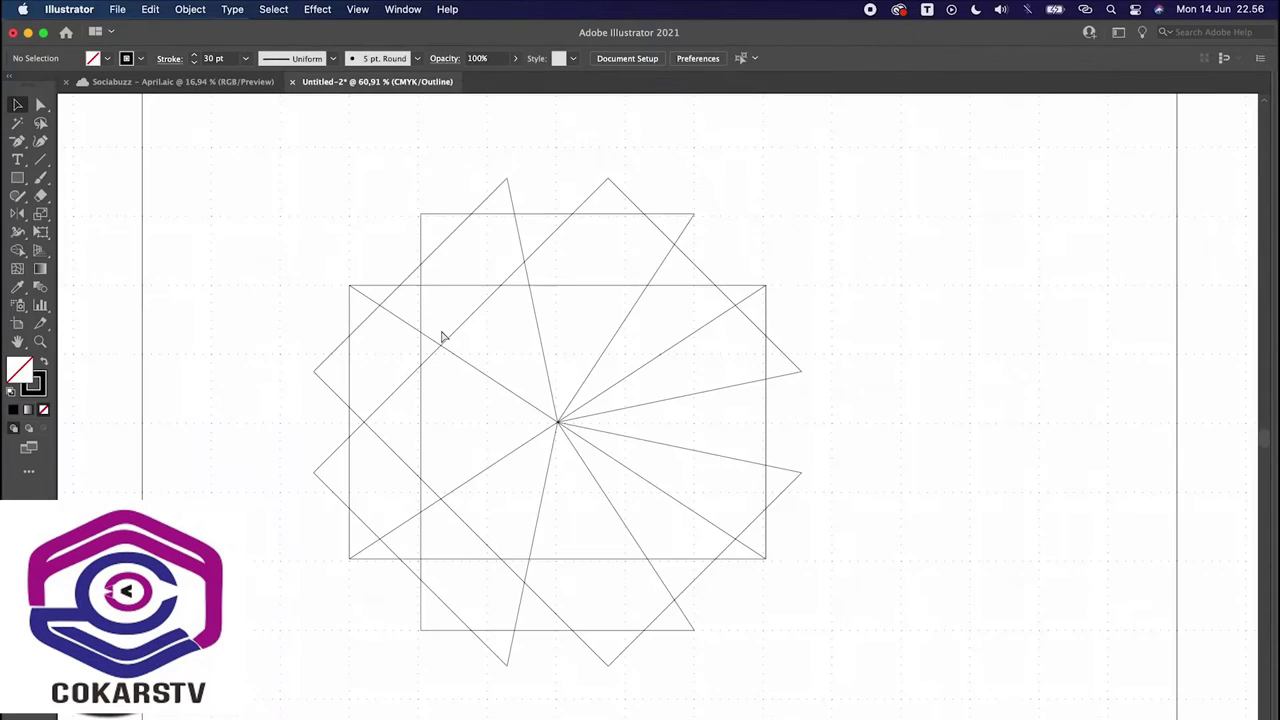
scroll(626, 277, up, 3)
scroll(443, 197, down, 2)
click(443, 197)
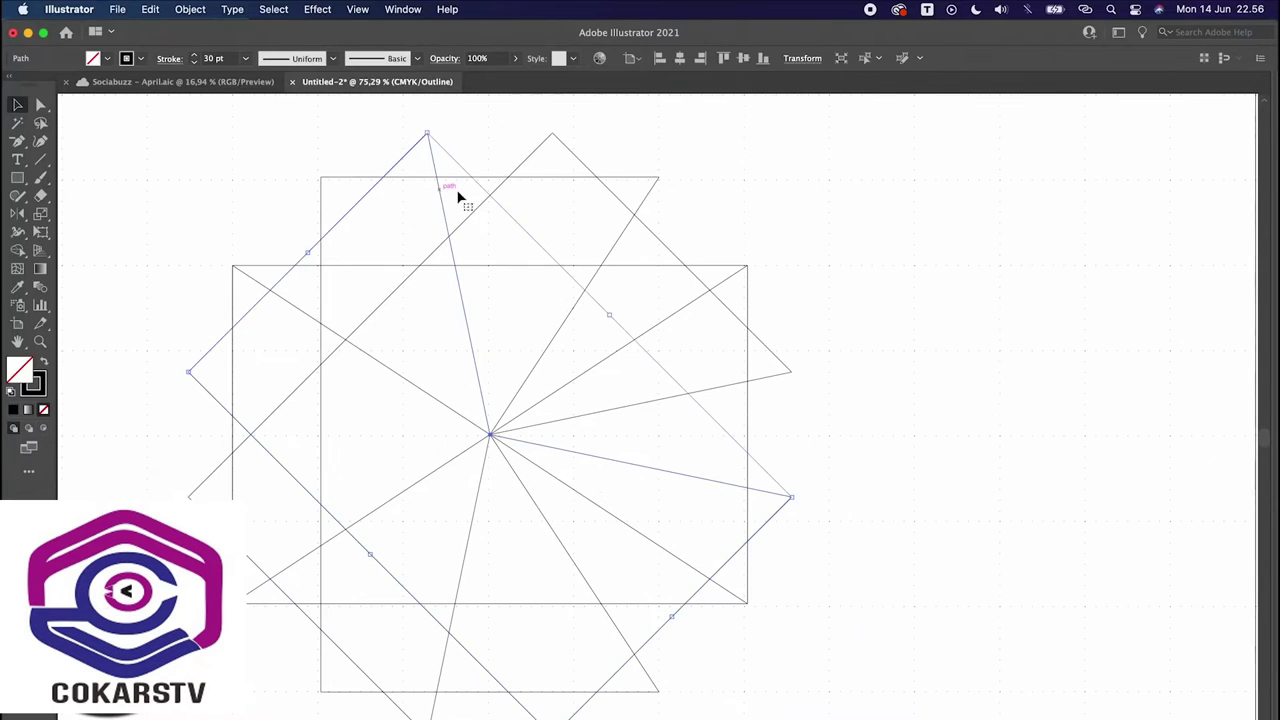
click(577, 158)
click(576, 179)
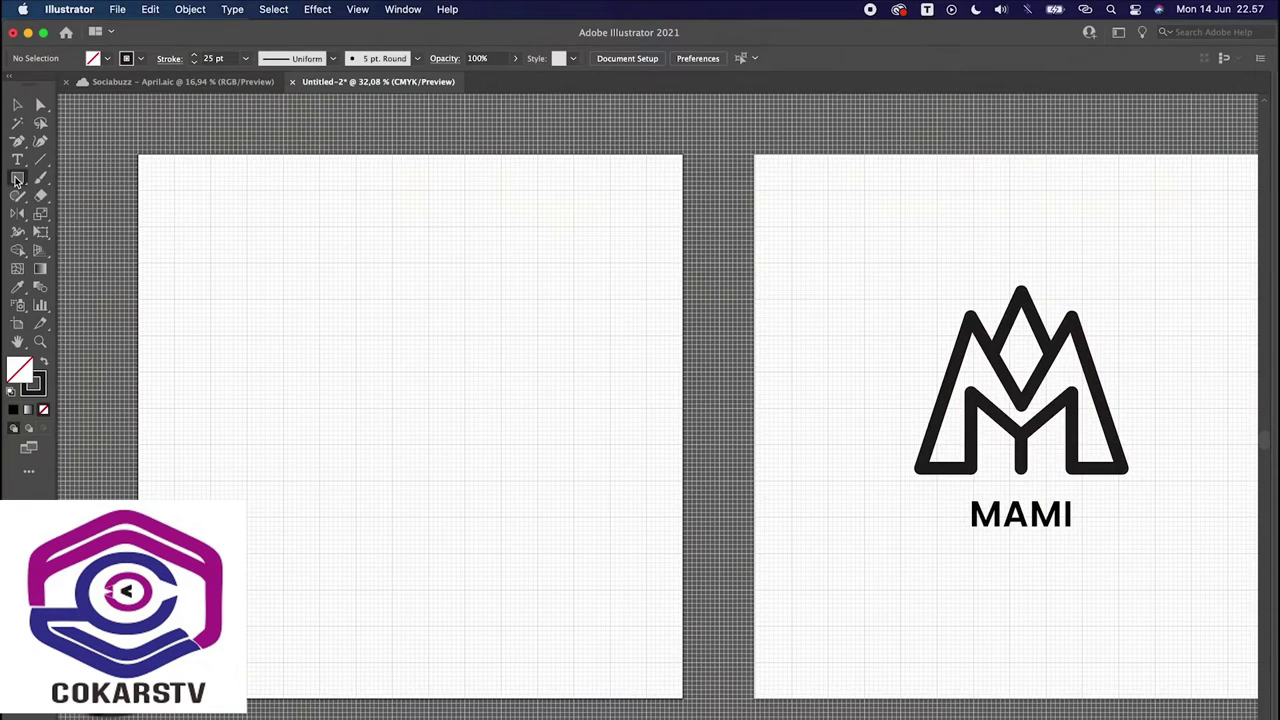
Step: Create a rectangle 400 pt wide and 300 pt high on the empty artboard with the Rectangle tool
click(18, 178)
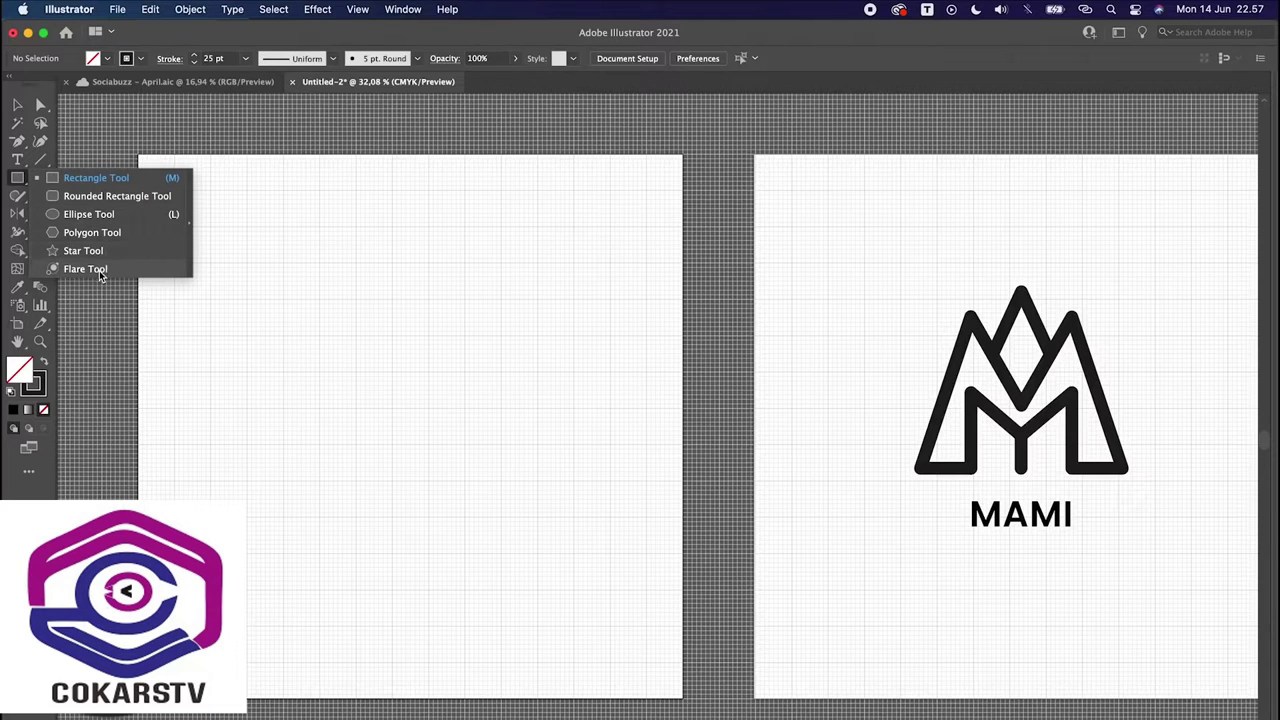
click(104, 180)
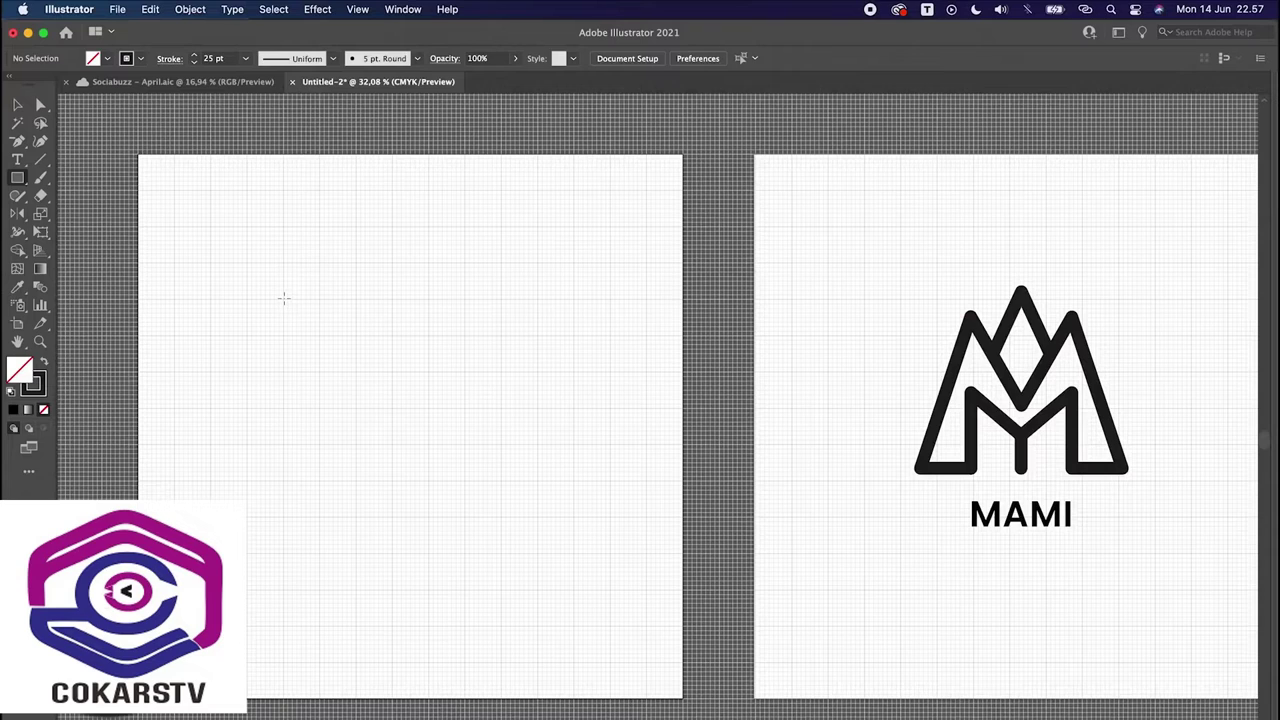
click(283, 298)
key(Escape)
click(309, 324)
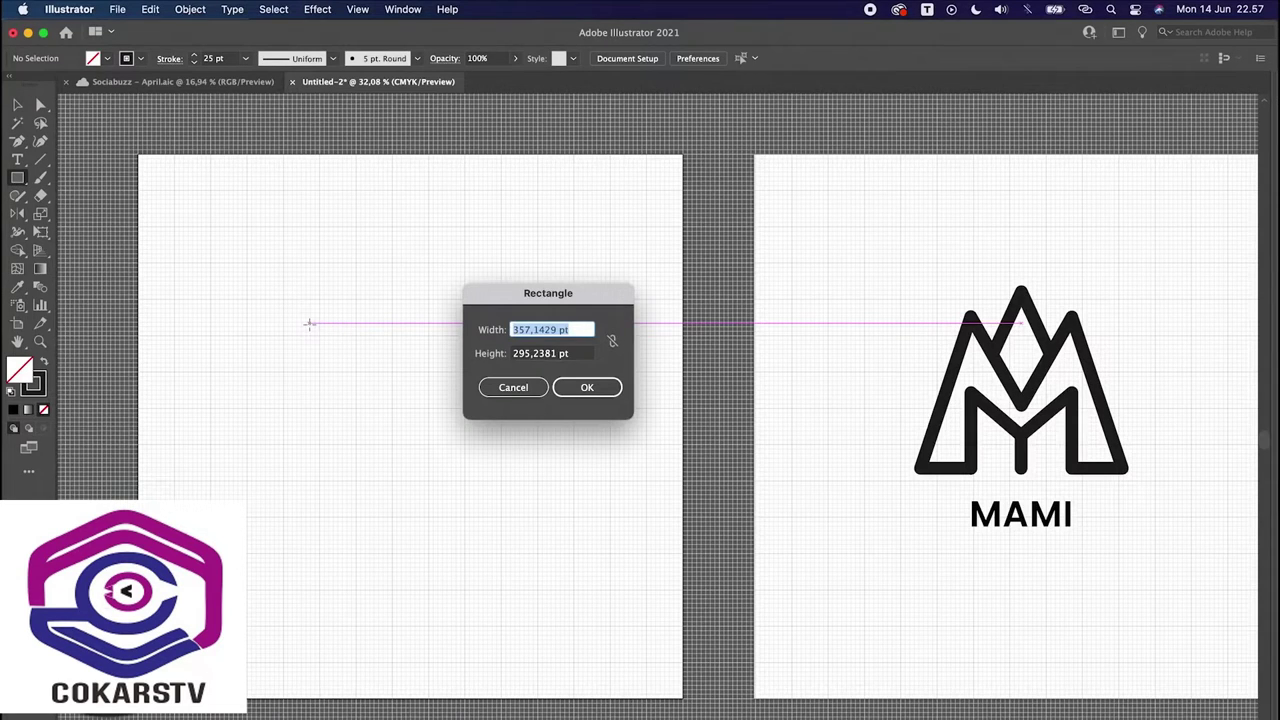
text(400)
key(Tab)
text(300)
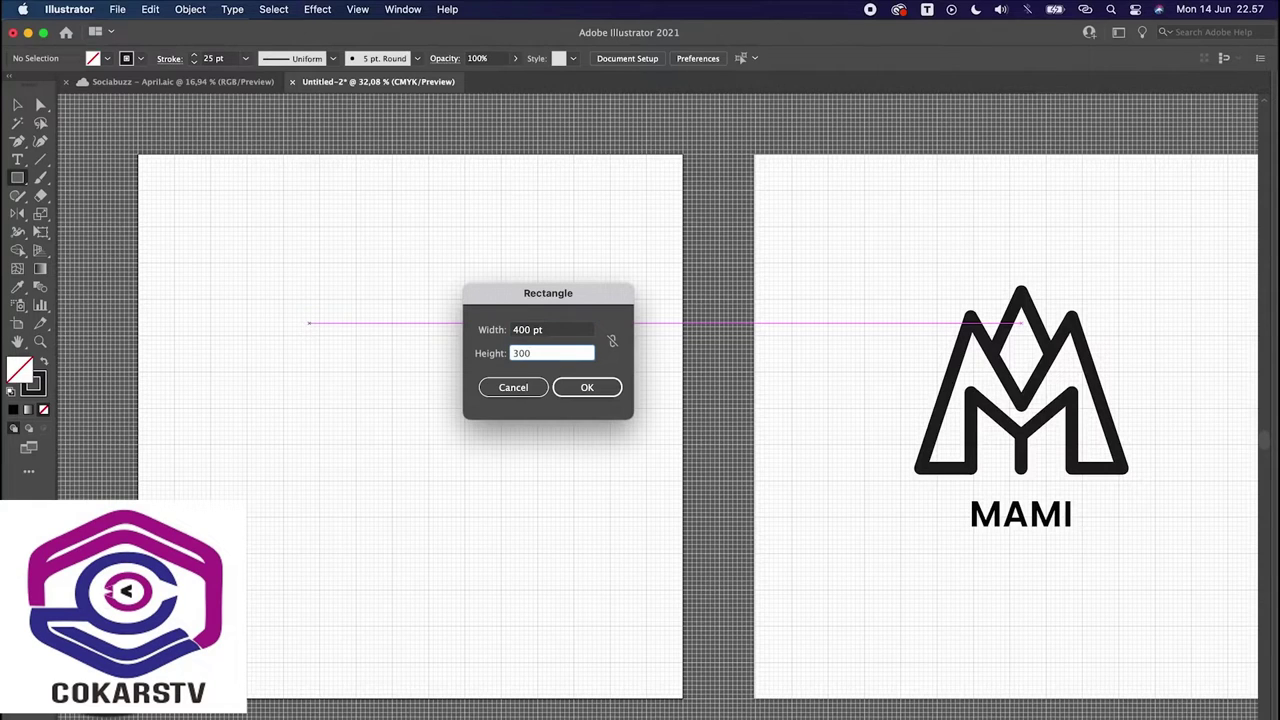
key(Return)
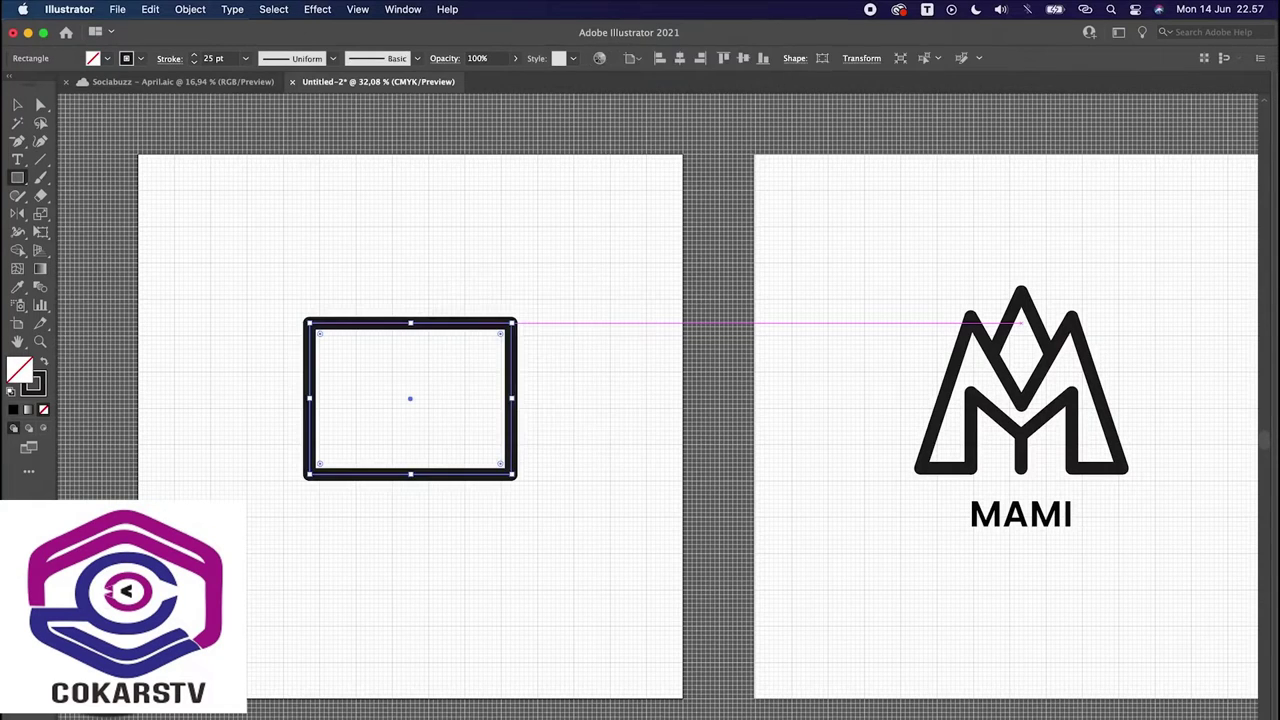
key(v)
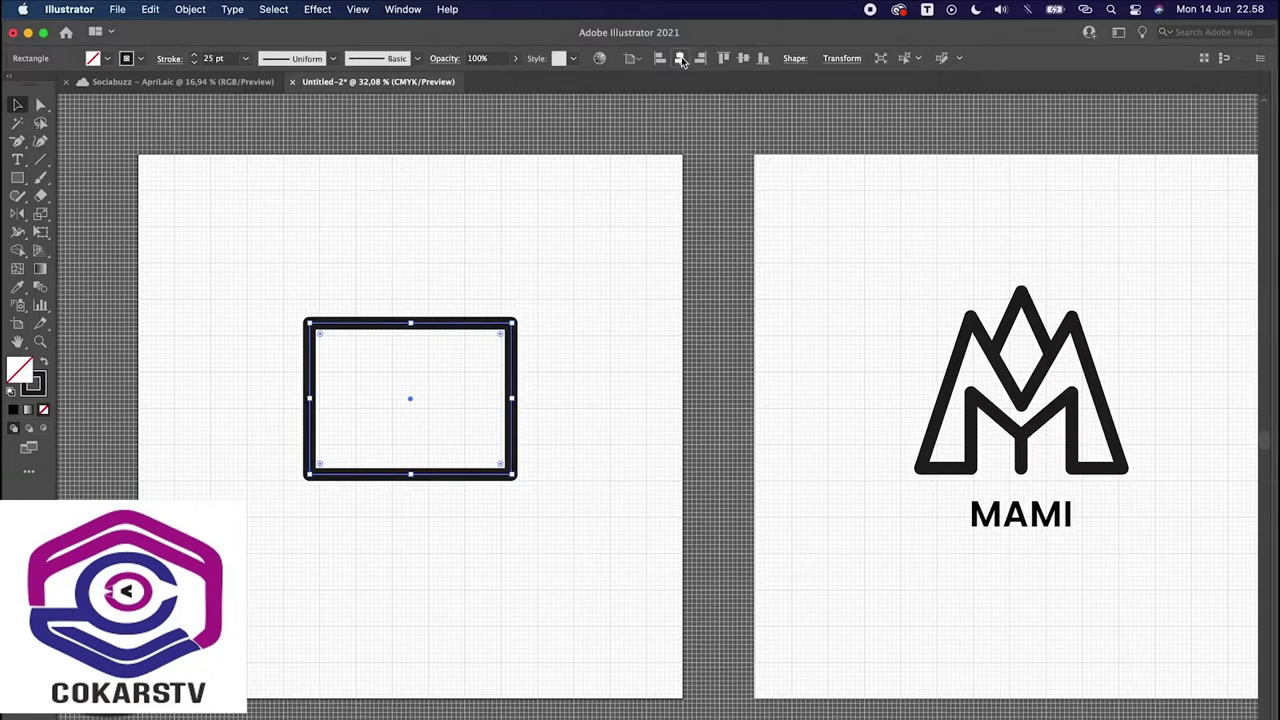
Step: Center the rectangle vertically on the artboard and clear the selection
click(743, 57)
click(575, 260)
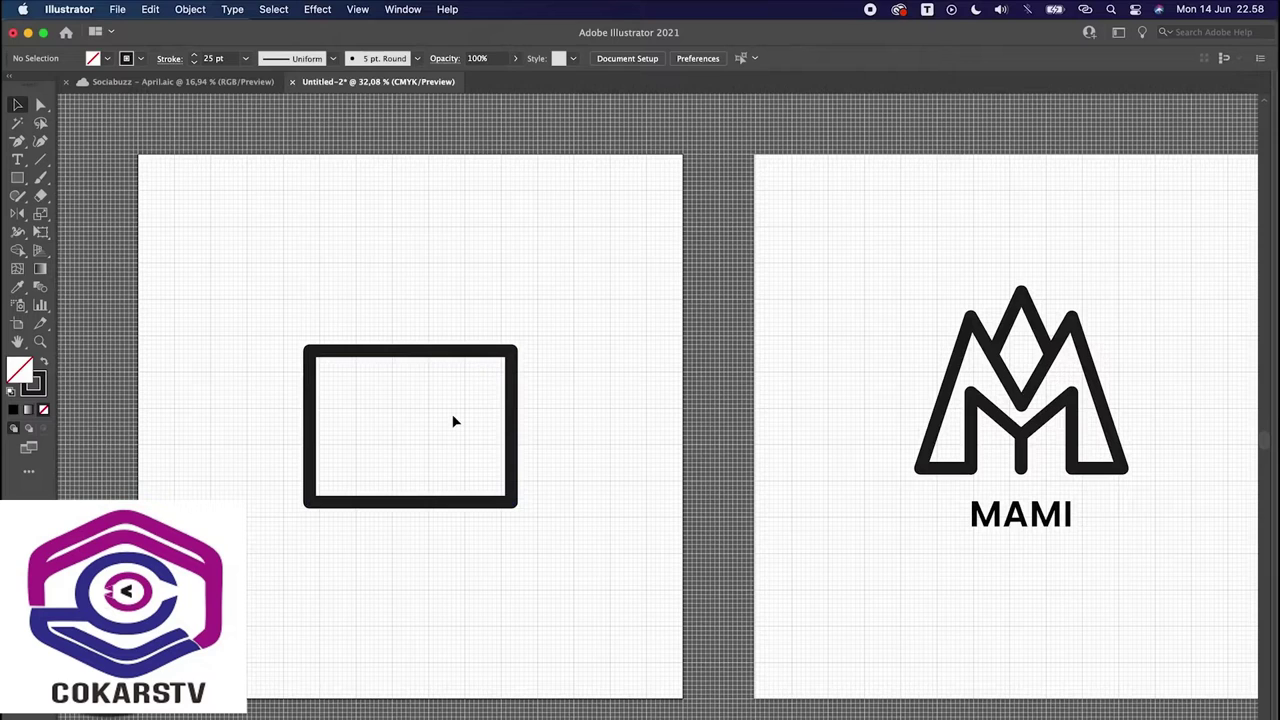
Step: Select the outer M outline of the finished MAMI logo to examine its path and lower middle anchor point
click(1020, 392)
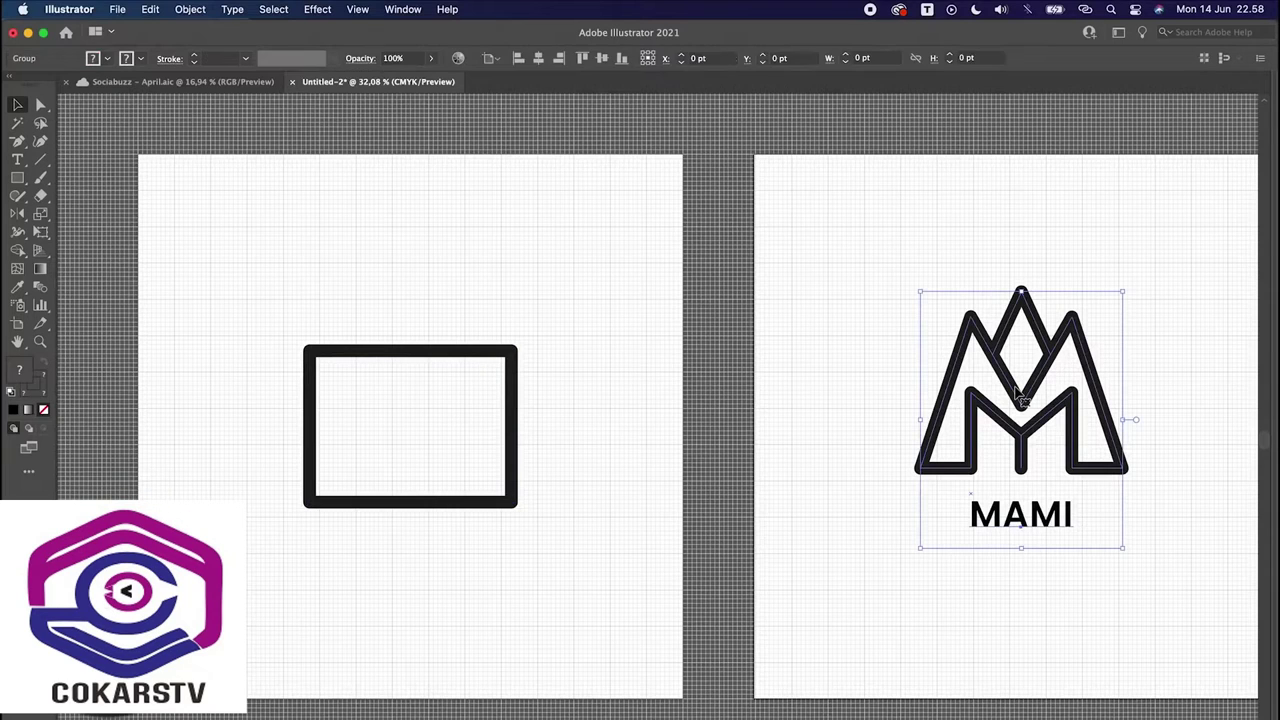
click(660, 406)
key(a)
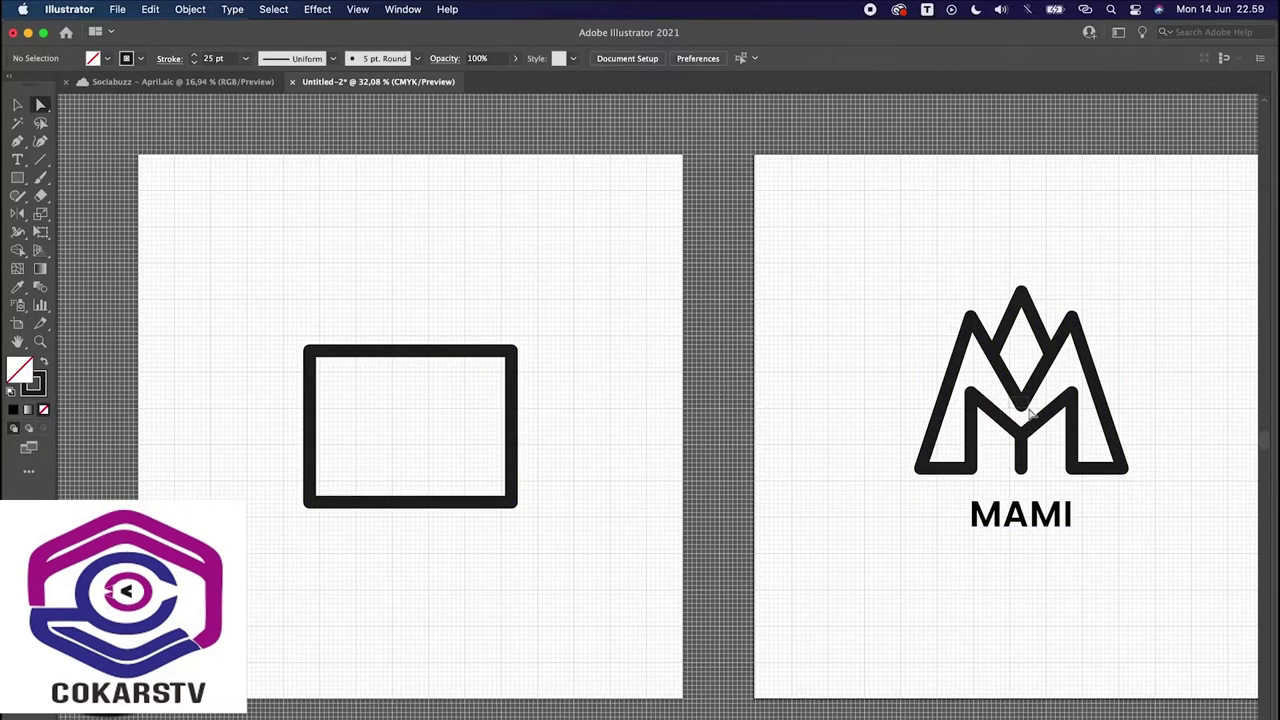
click(1021, 405)
mouse_move(1024, 410)
mouse_down()
mouse_move(1025, 316)
mouse_move(1024, 405)
mouse_up()
click(529, 394)
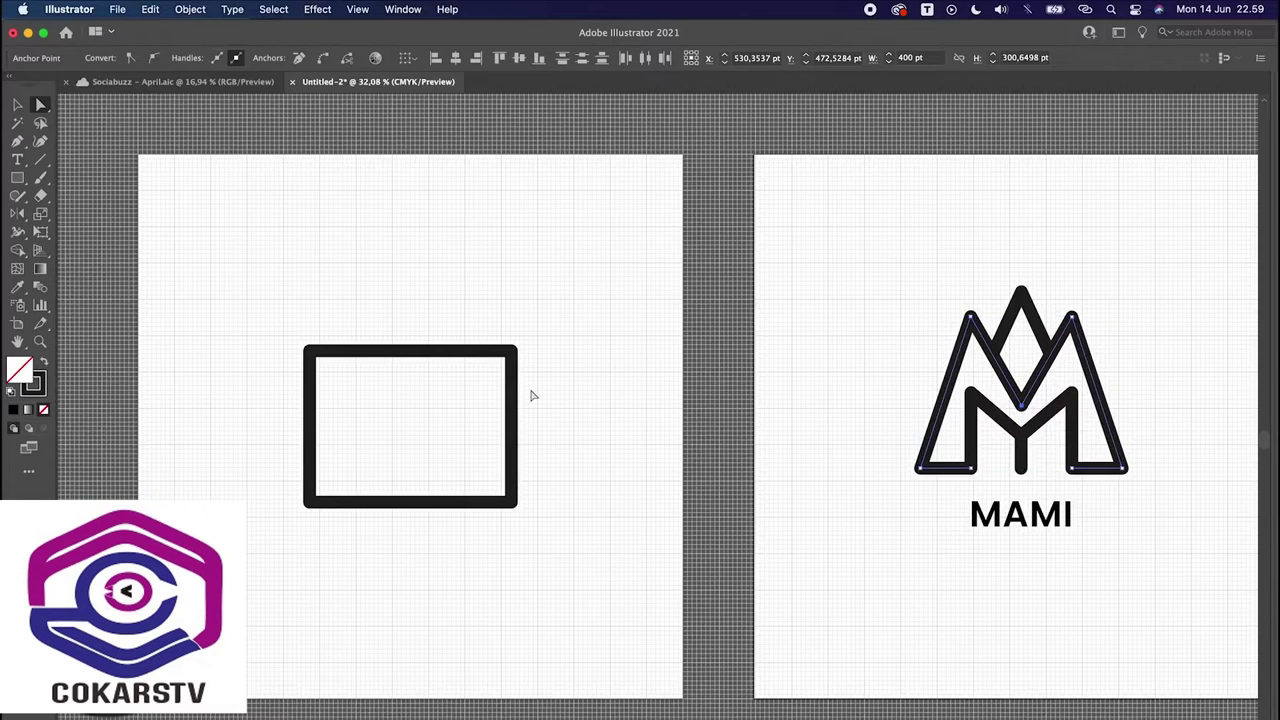
Step: Try the Add Anchor Point tool at the midpoint of the rectangle's top edge and undo the added point
key(v)
click(445, 355)
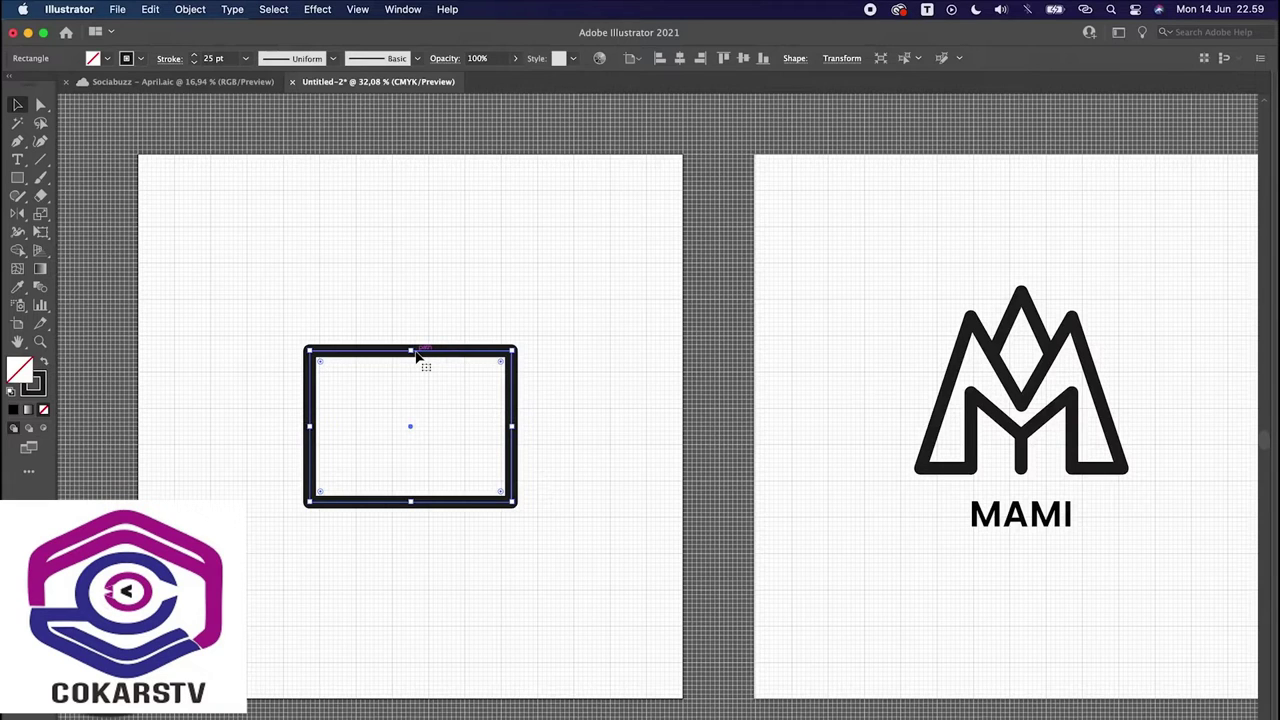
click(19, 143)
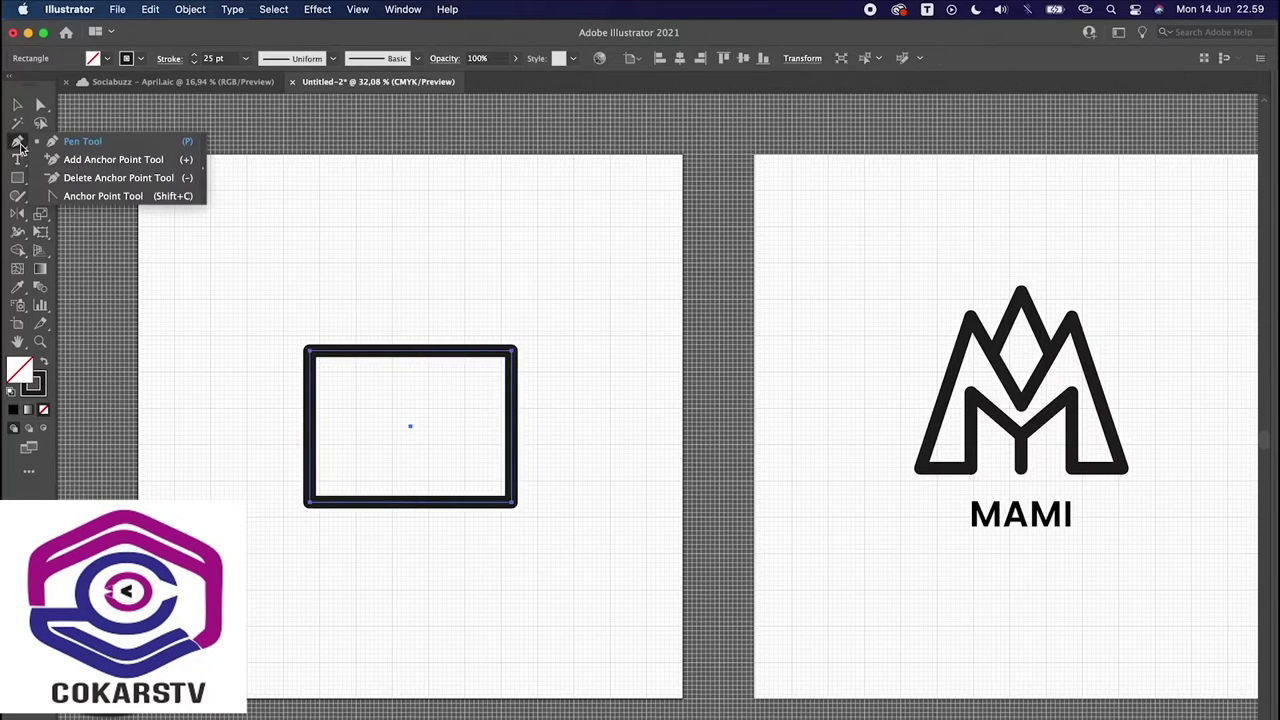
click(100, 159)
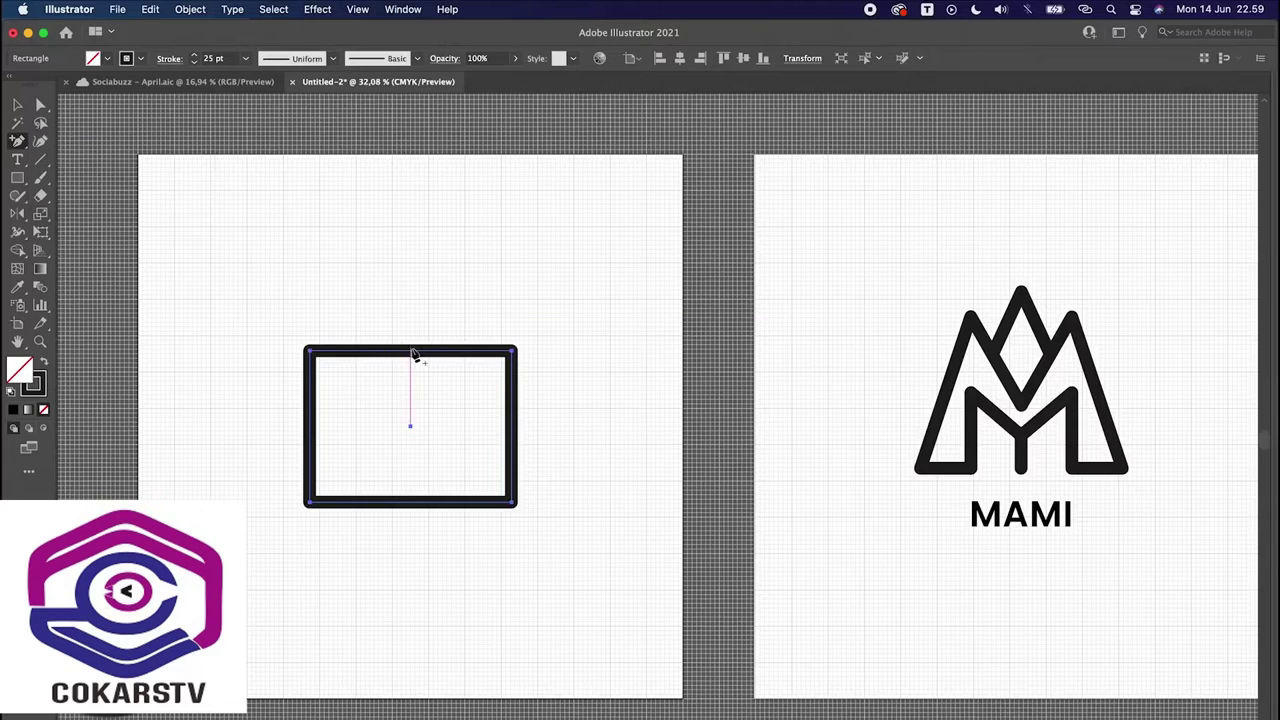
click(411, 351)
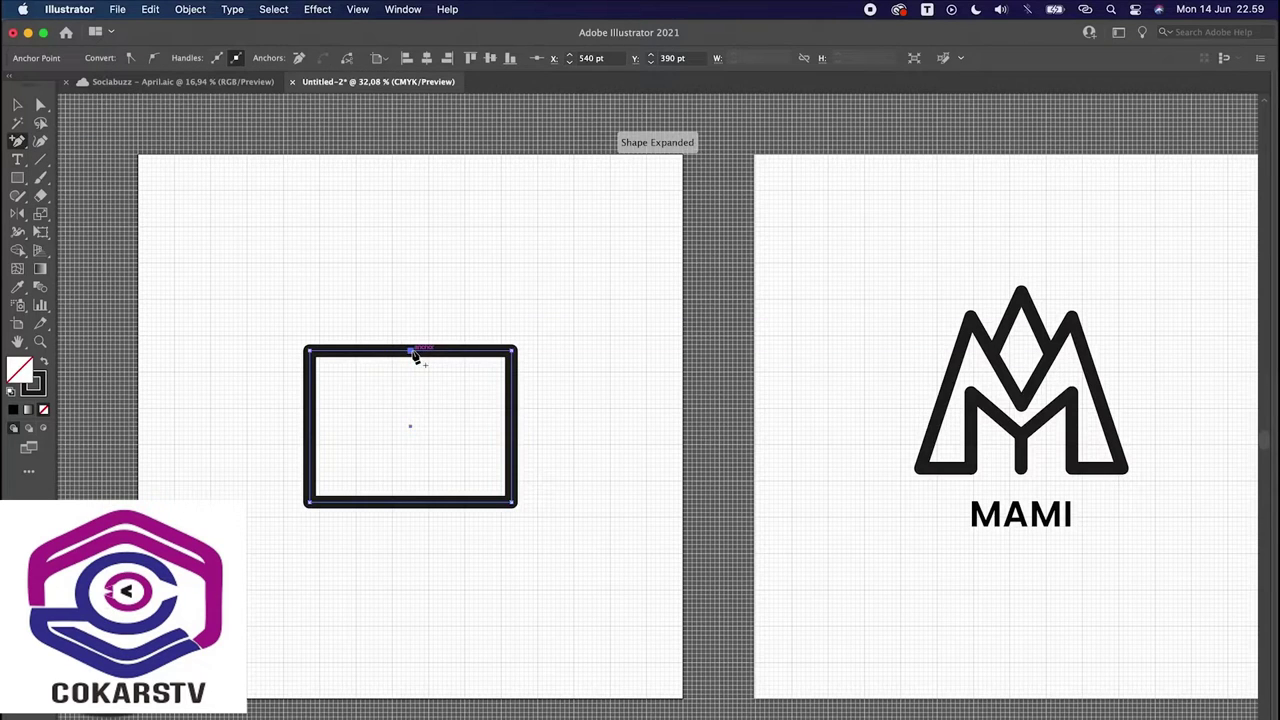
key(super+z)
Step: Add an anchor point at the midpoint of the rectangle's top edge with the Pen tool and move it straight down to about Y 548 pt
click(17, 143)
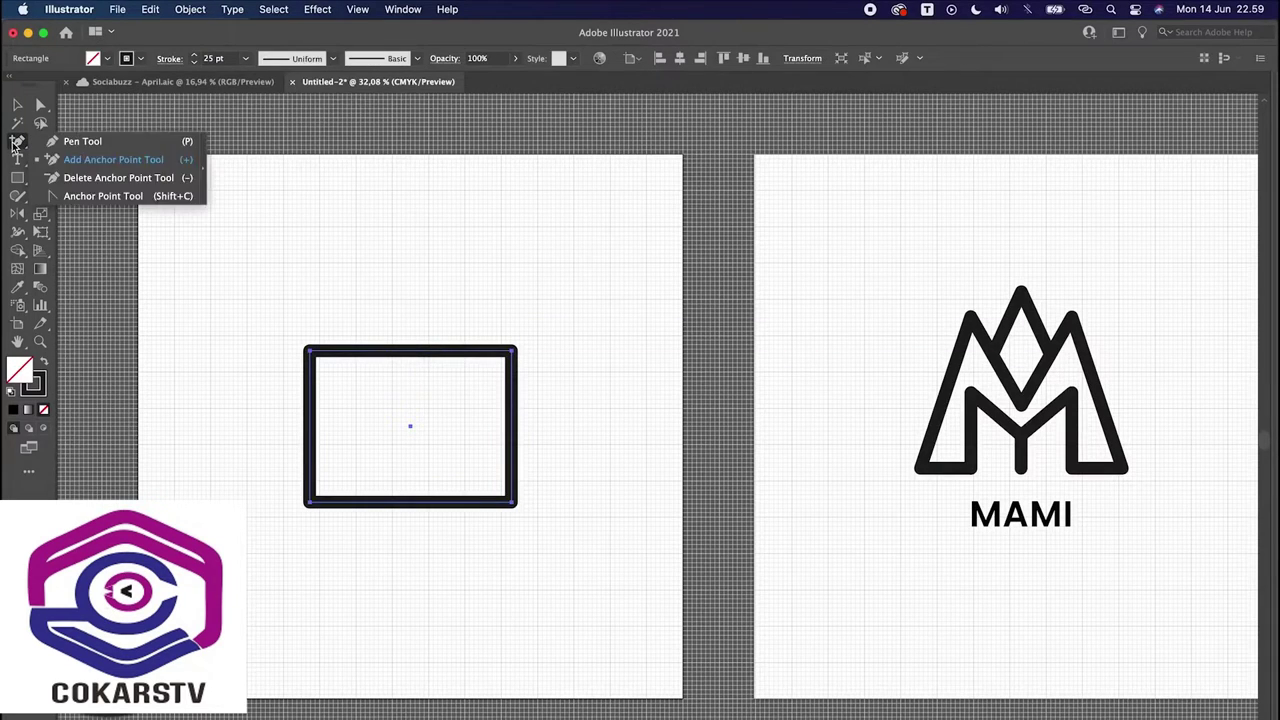
click(66, 146)
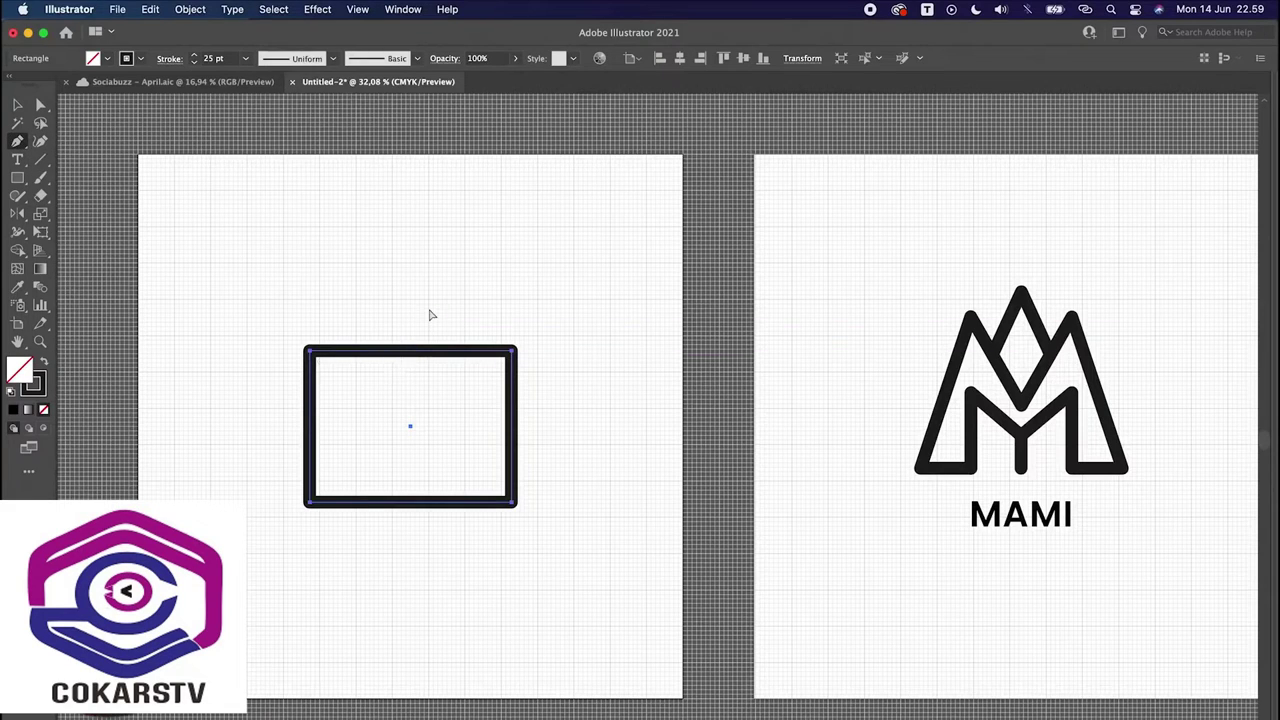
super+click(430, 318)
click(18, 105)
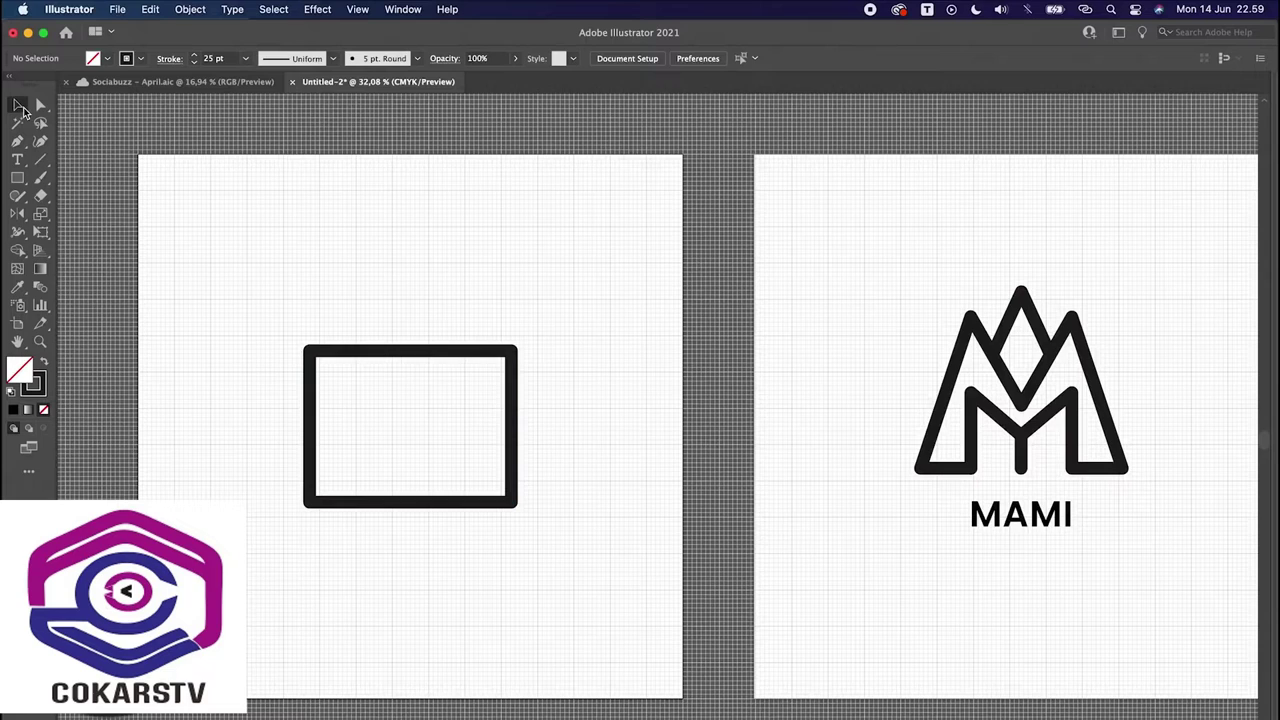
click(376, 348)
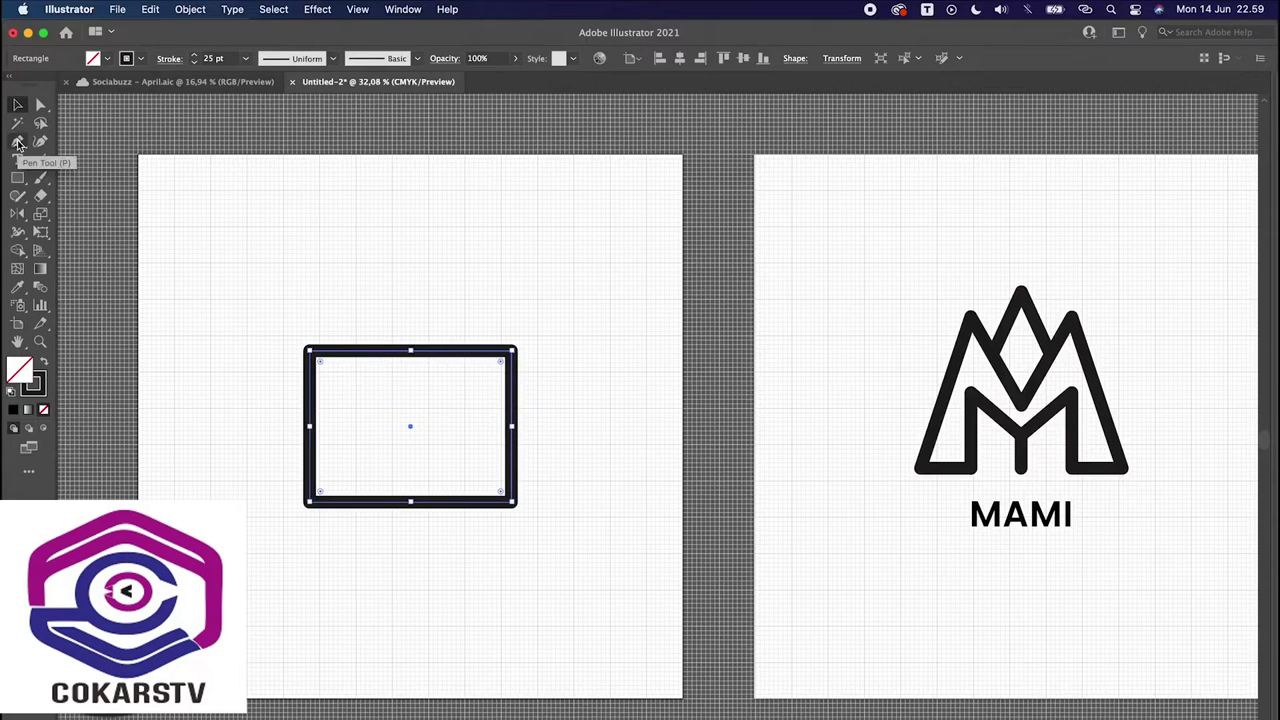
click(17, 143)
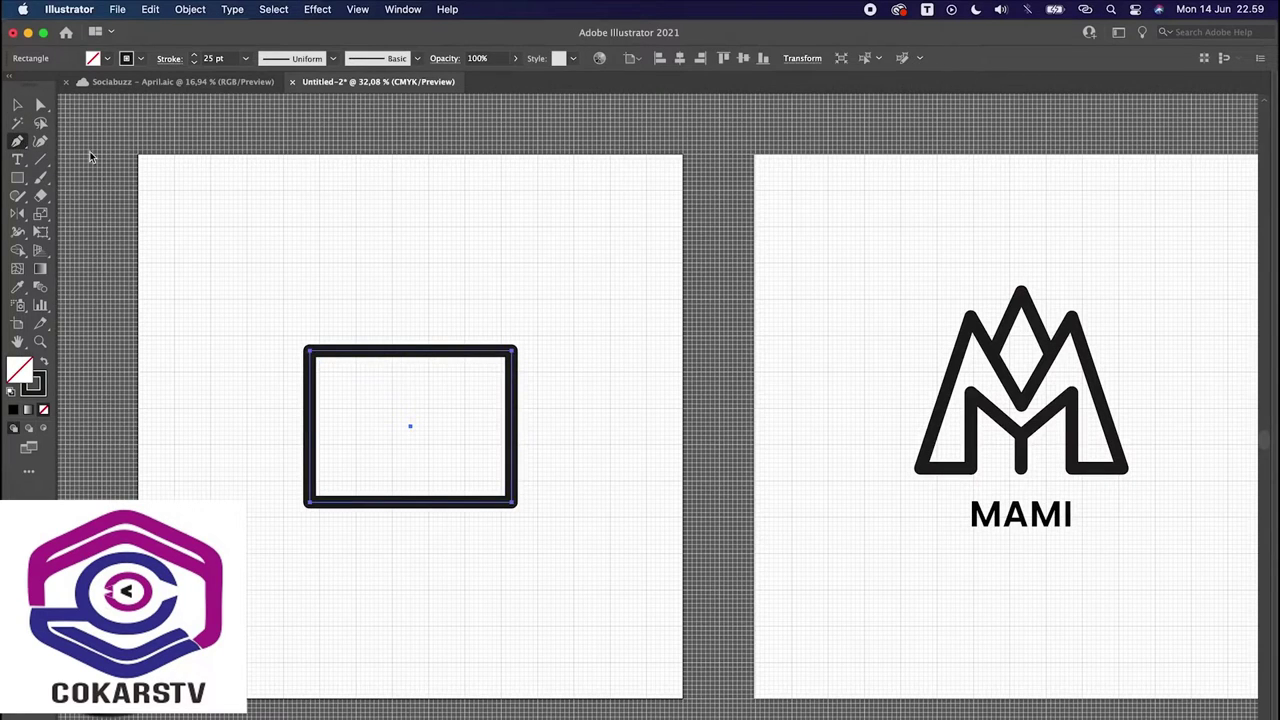
click(414, 356)
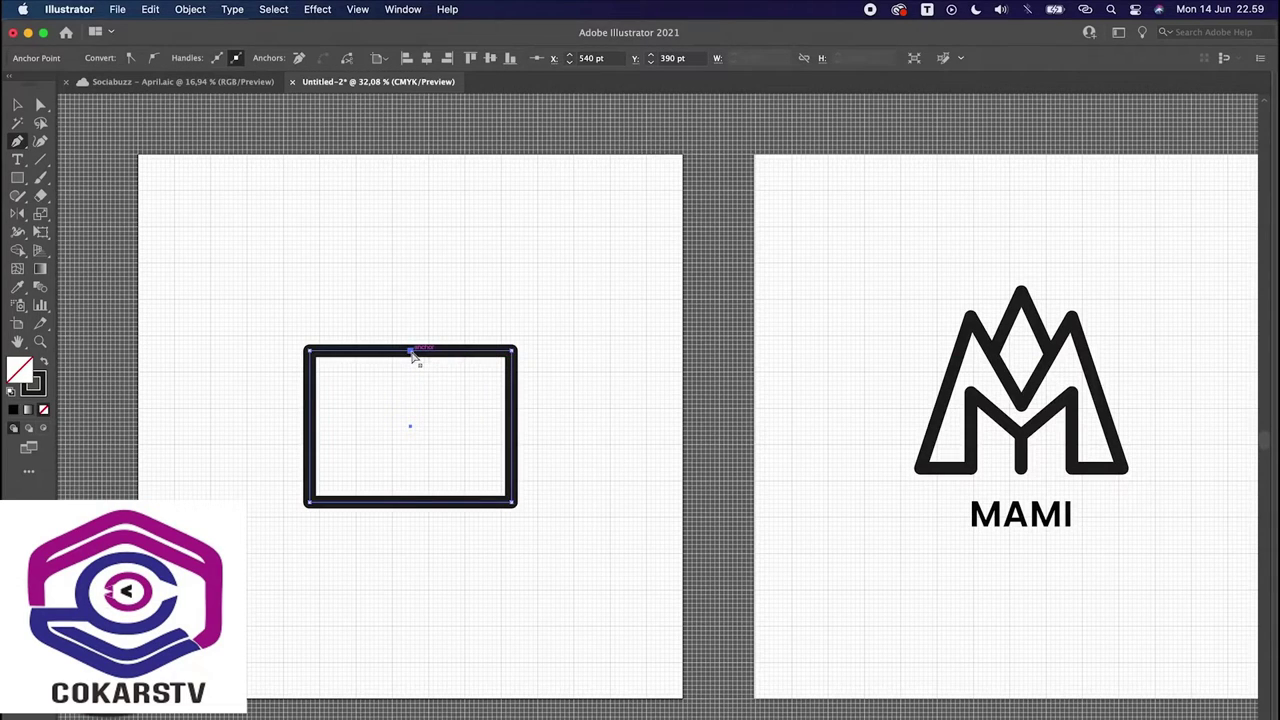
drag(414, 356, 414, 430)
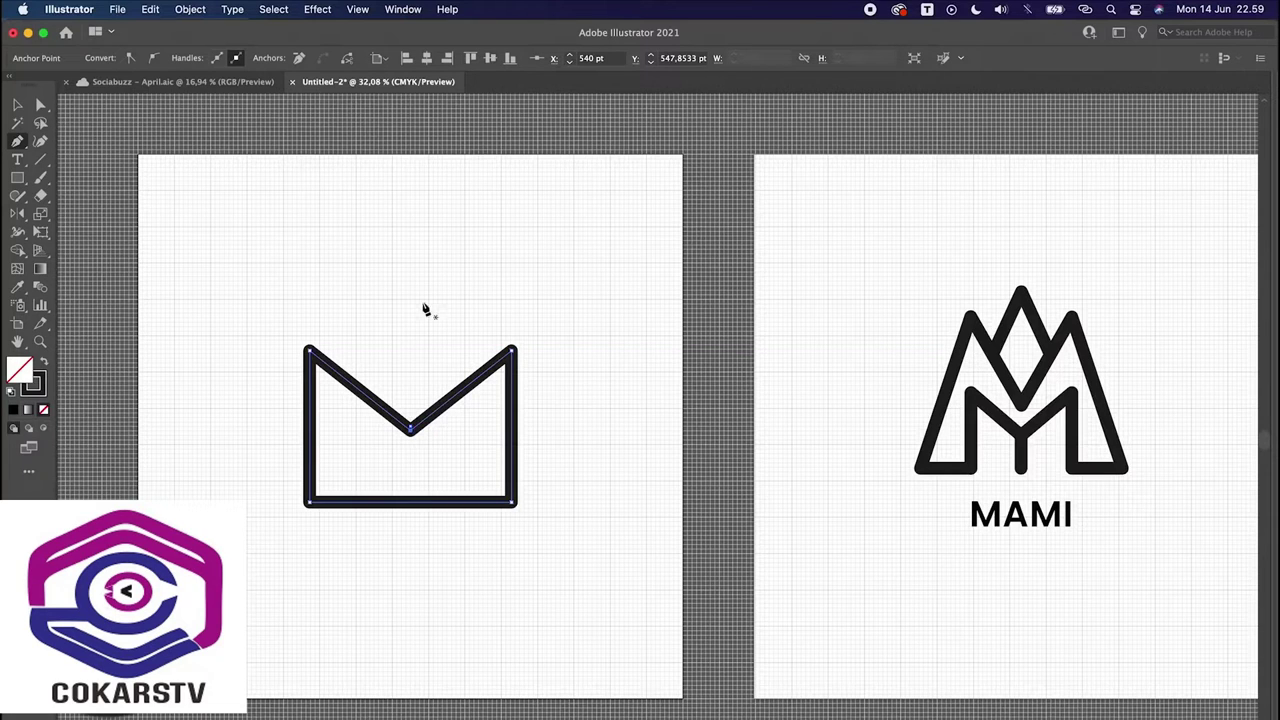
Step: Try moving the left peak anchor of the finished MAMI logo outward and undo that move
drag(486, 325, 545, 389)
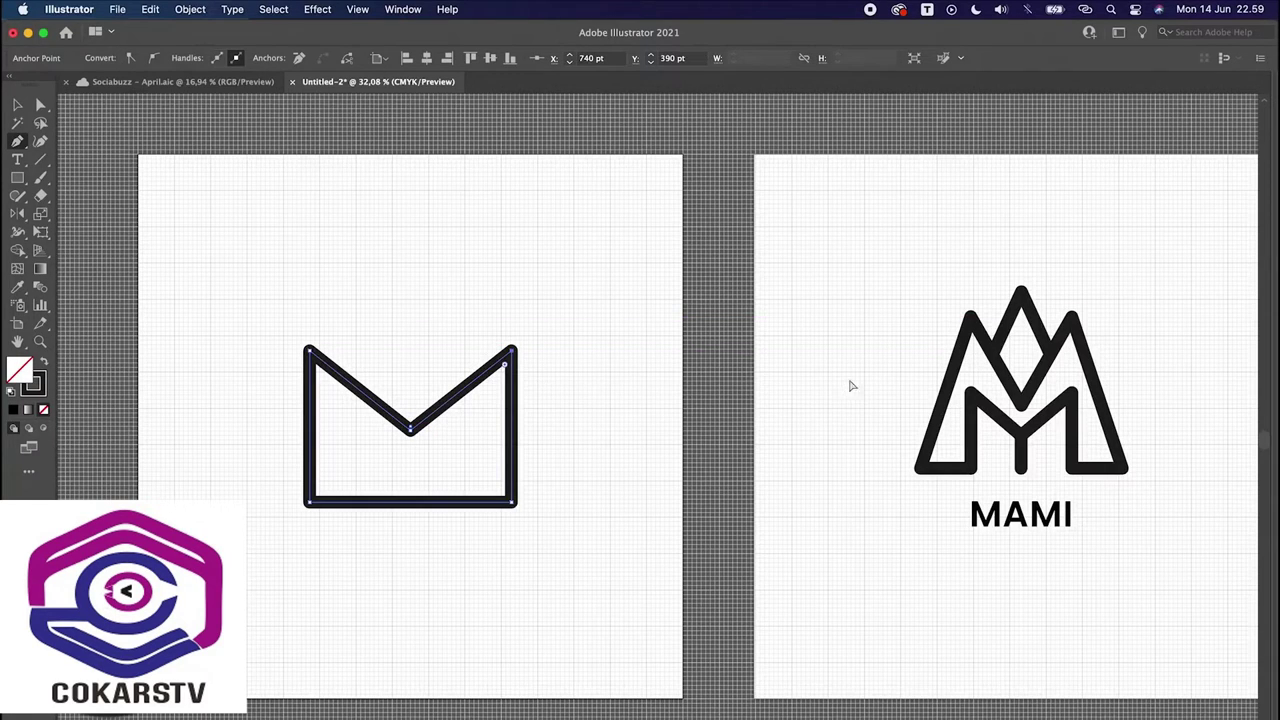
click(972, 318)
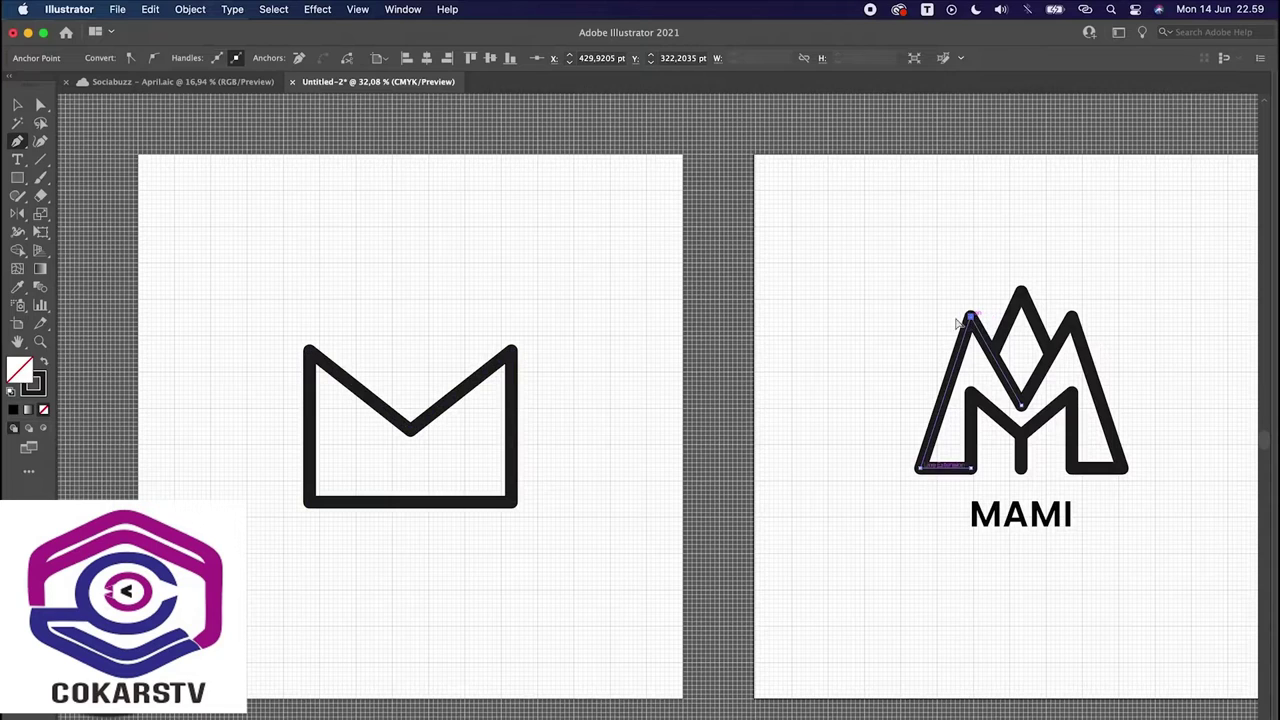
drag(973, 319, 923, 323)
key(cmd+z)
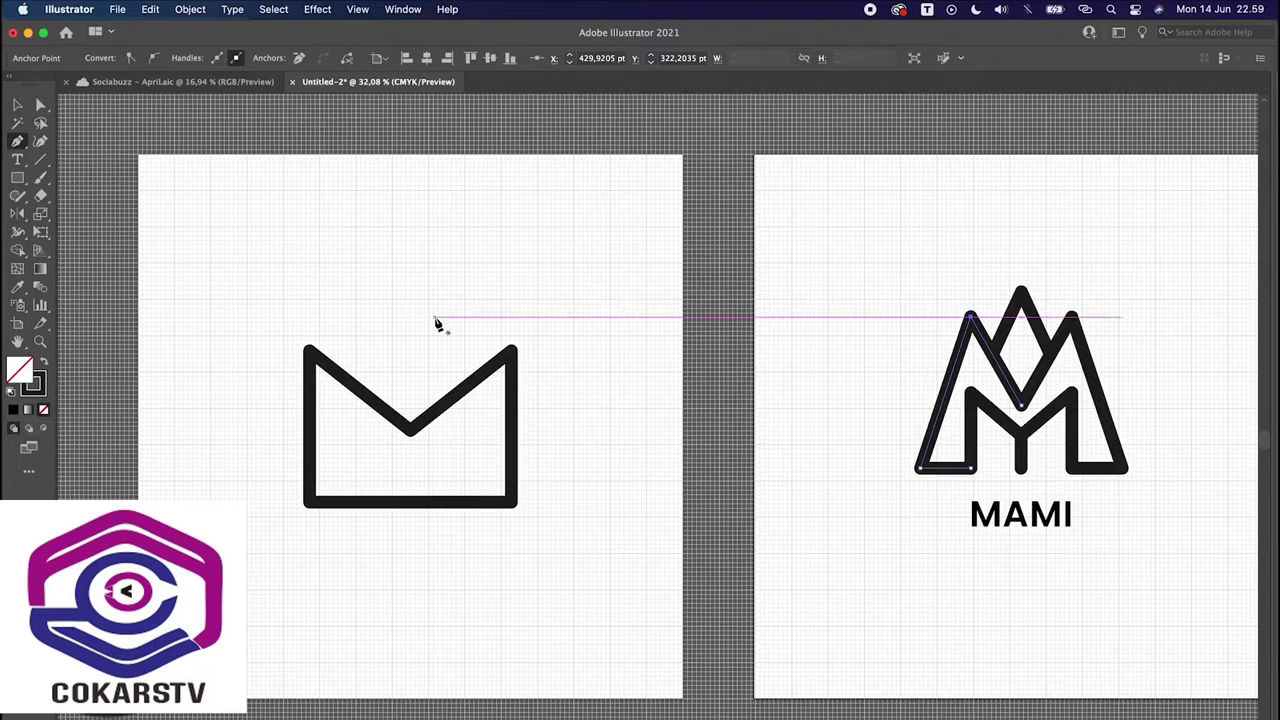
Step: Move the upper-right corner anchor of the notched rectangle 90 pt to the left, to X 650 pt
drag(460, 323, 552, 383)
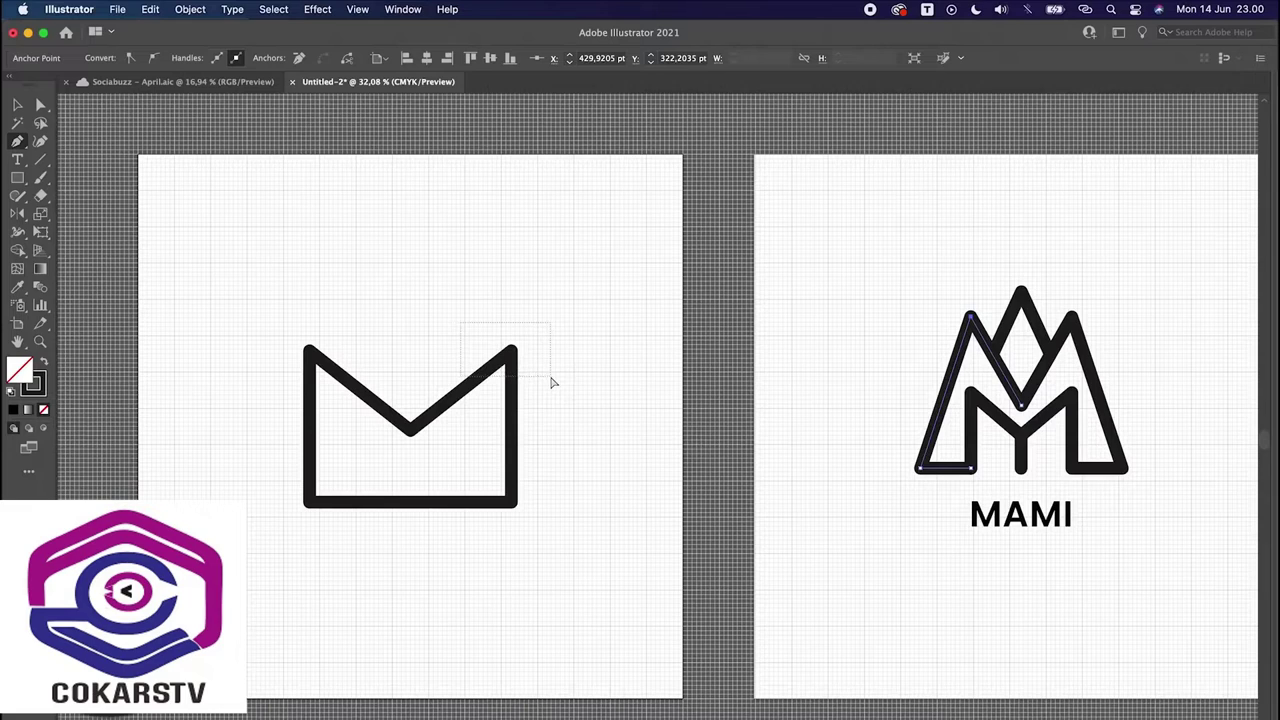
drag(552, 382, 554, 380)
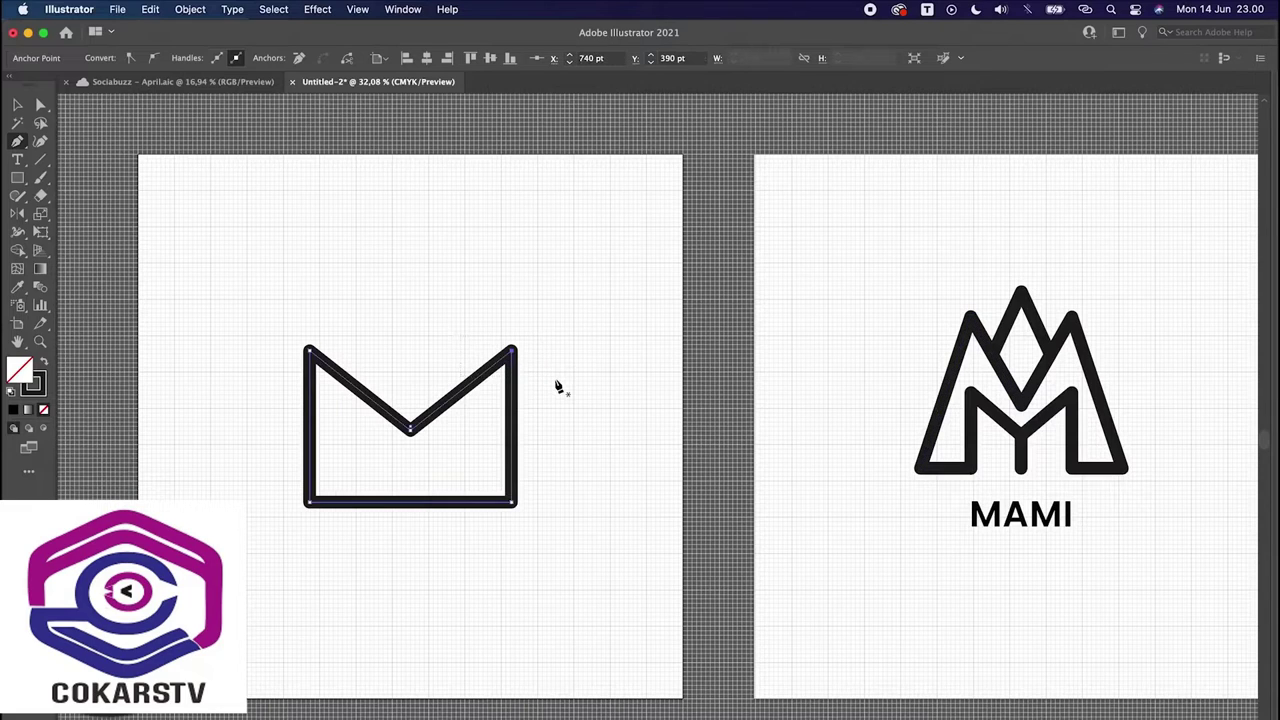
key(shift+Left)
key(shift+Left)
key(shift+Left)
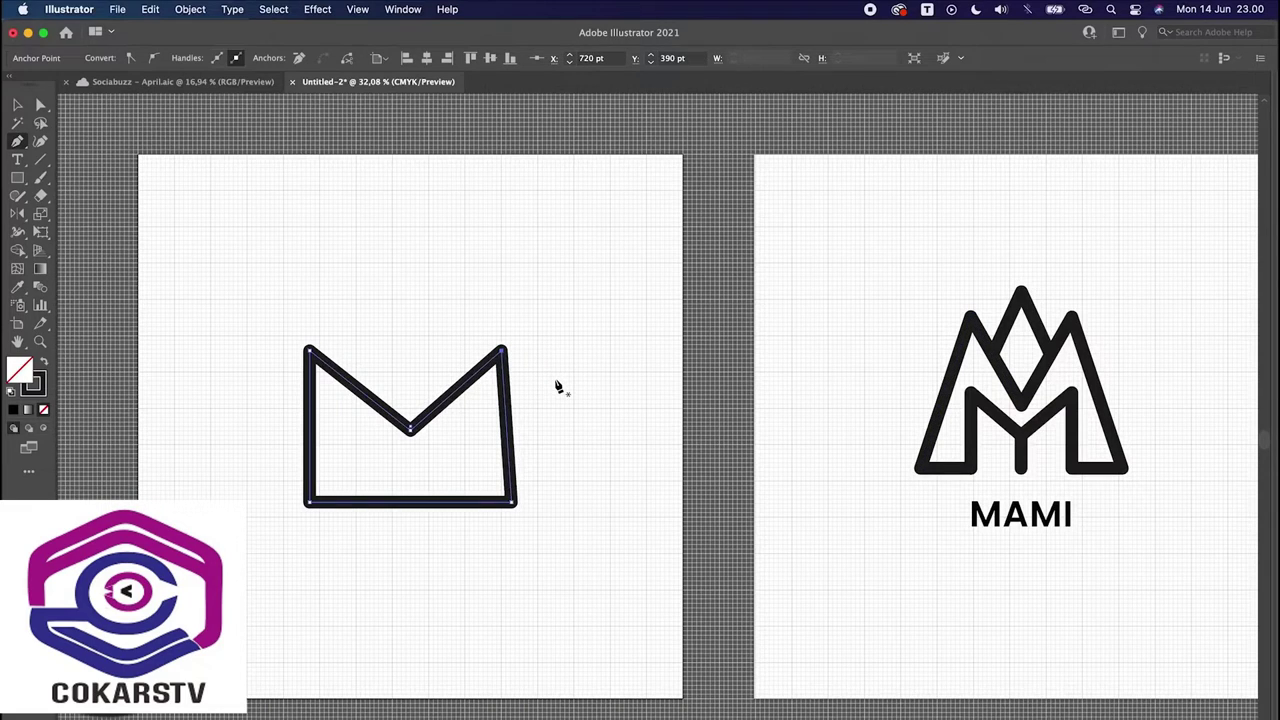
key(shift+Left)
key(shift+Left)
key(shift+Left)
key(shift+Left)
key(shift+Left)
key(shift+Left)
key(shift+Left)
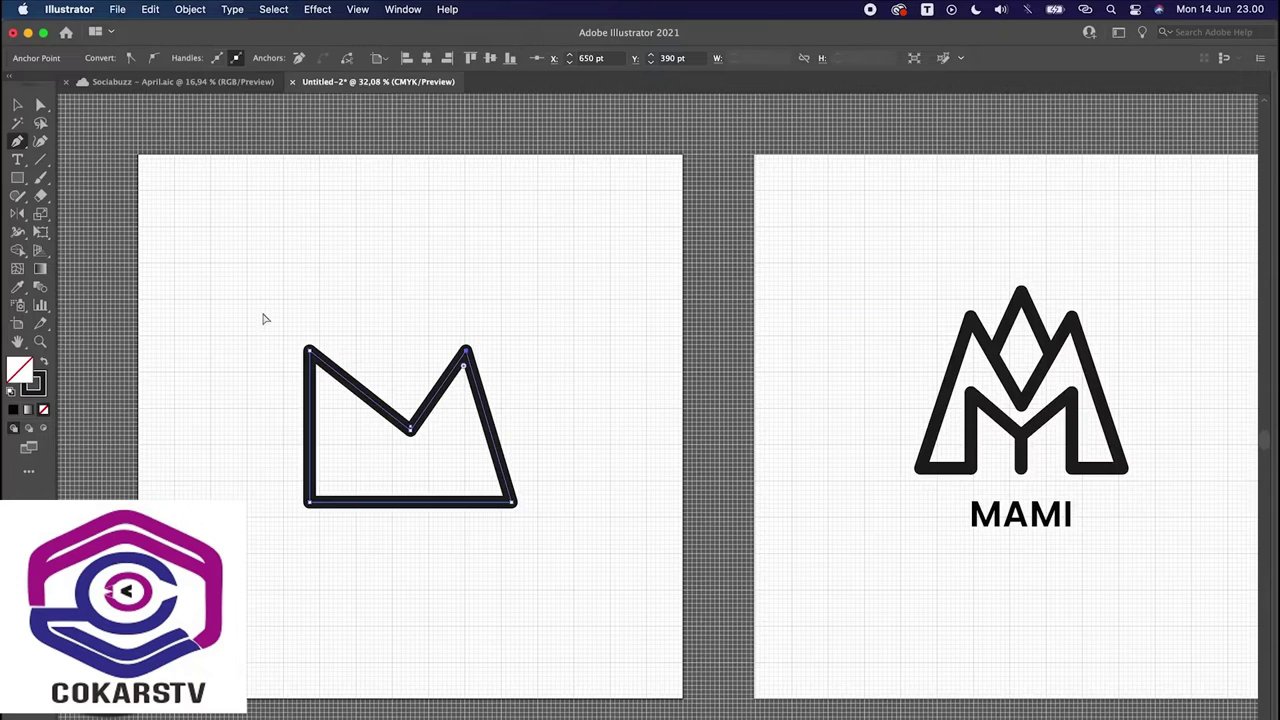
Step: Move the upper-left corner anchor of the shape 100 pt to the right, to X 440 pt, and clear the selection
drag(304, 314, 346, 376)
key(shift+Right)
key(shift+Right)
key(shift+Right)
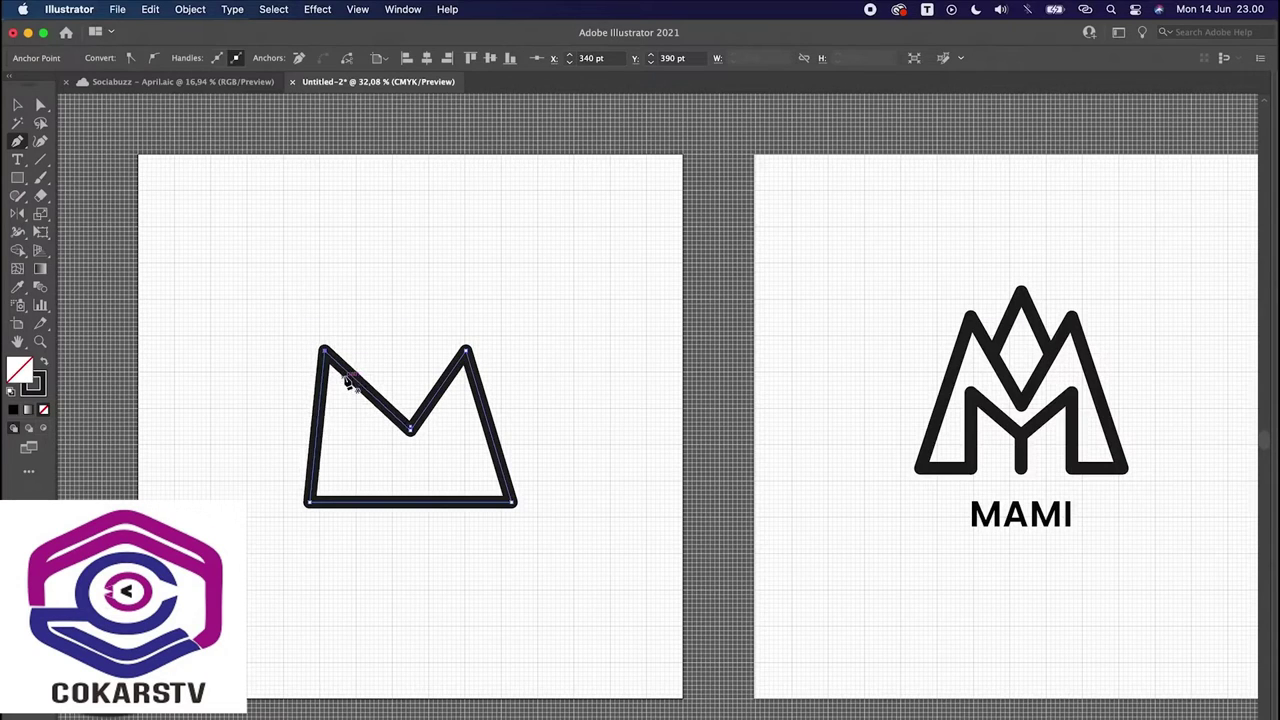
key(shift+Right)
key(shift+Right)
key(shift+Right)
key(shift+Right)
key(shift+Right)
key(shift+Right)
key(shift+Right)
key(shift+Right)
key(shift+Right)
key(shift+Right)
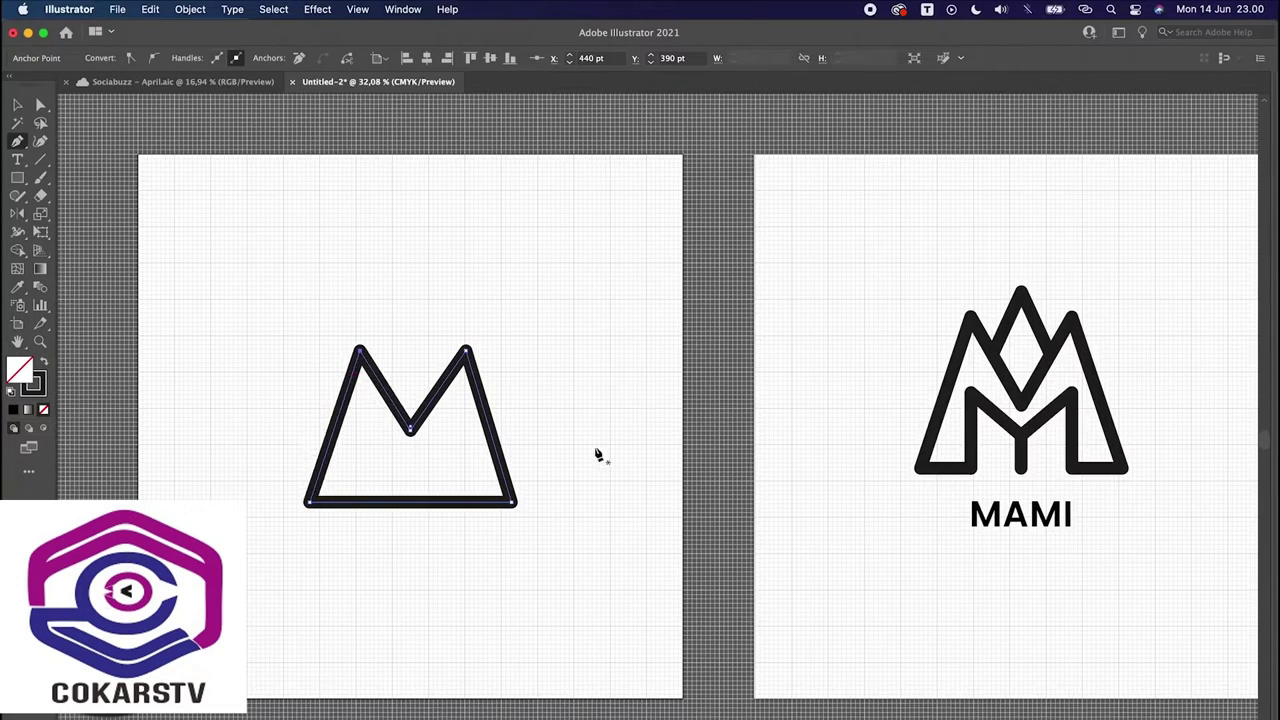
key(super+shift+a)
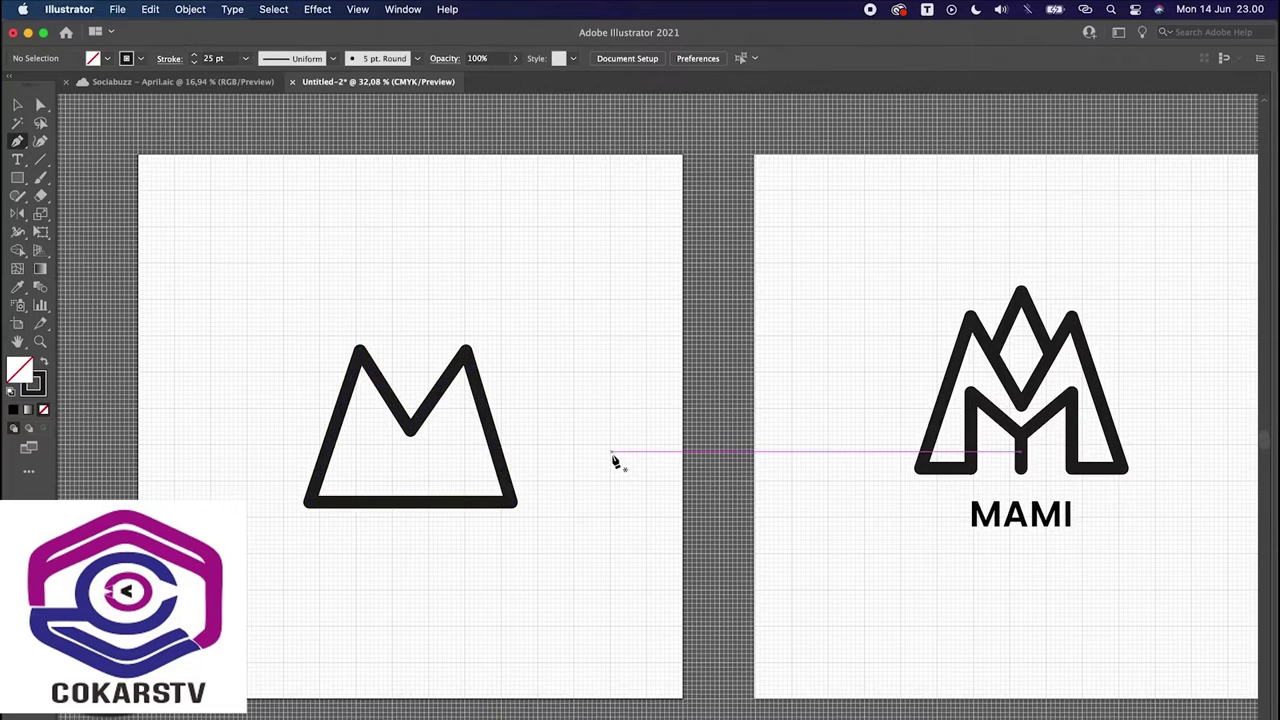
Step: Select the inner M path of the finished MAMI logo and examine how its legs and middle point are built
scroll(1127, 430, up, 3)
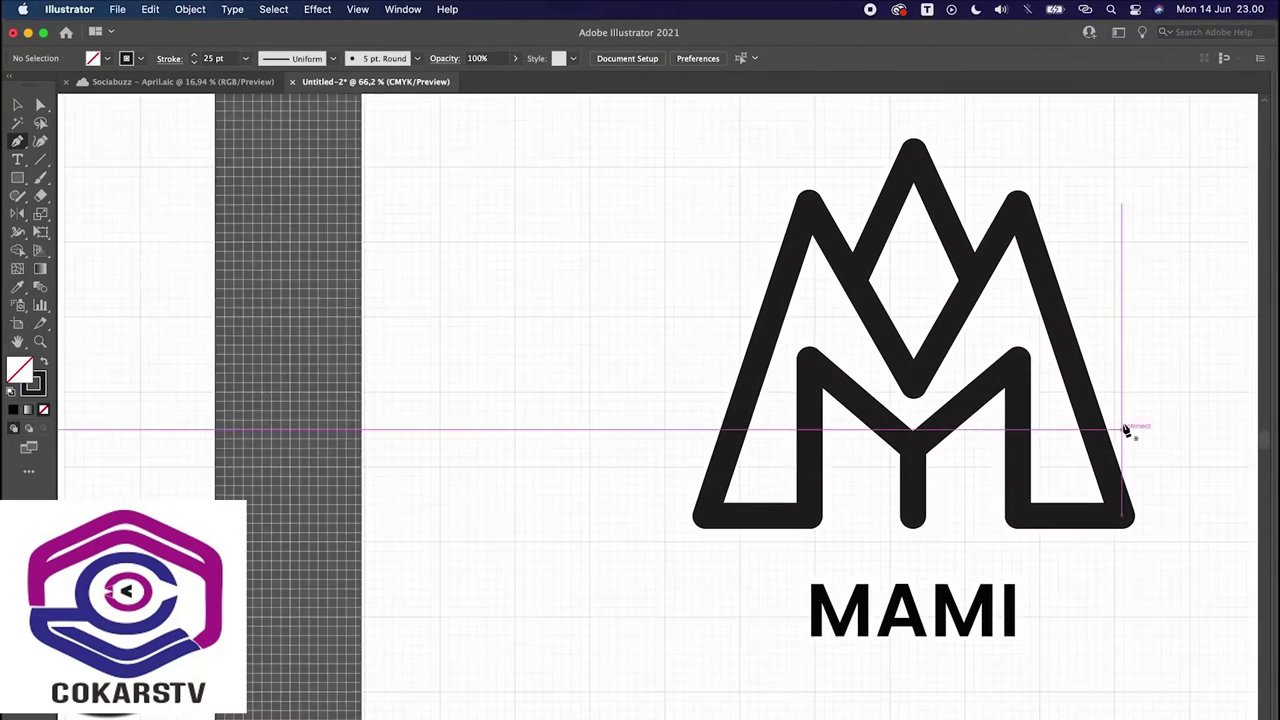
scroll(1127, 430, up, 3)
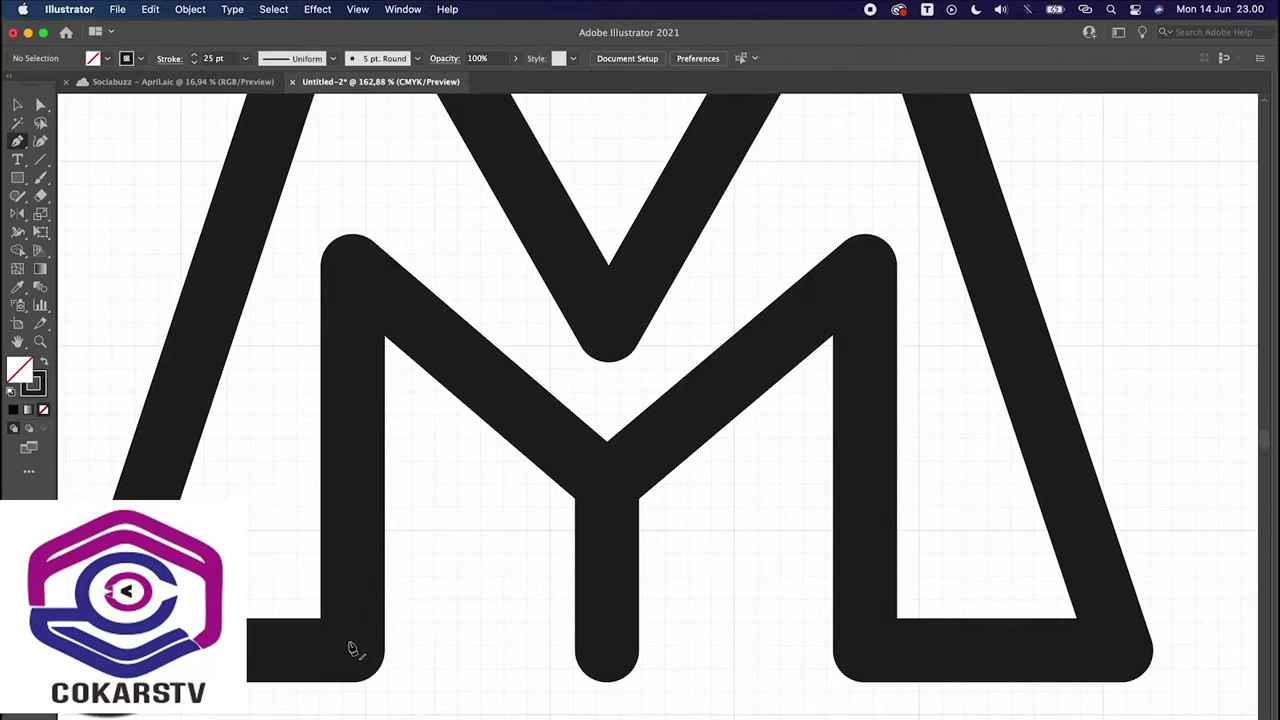
click(355, 342)
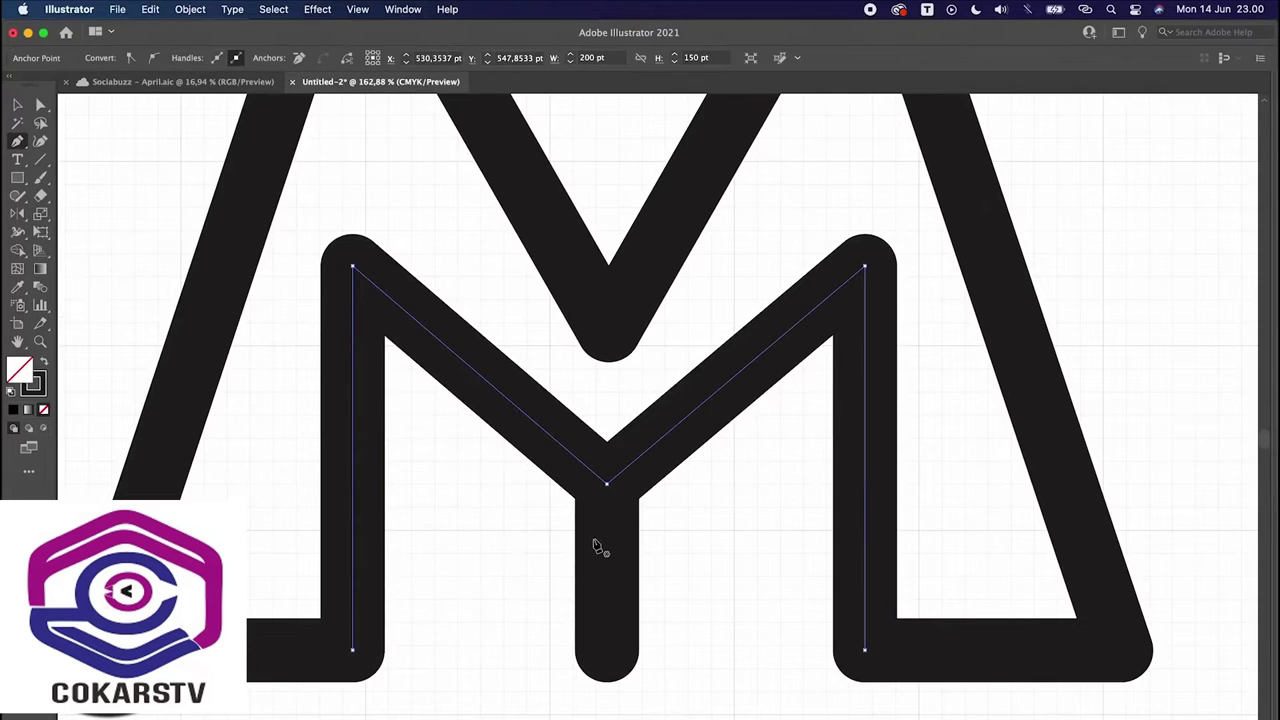
click(425, 627)
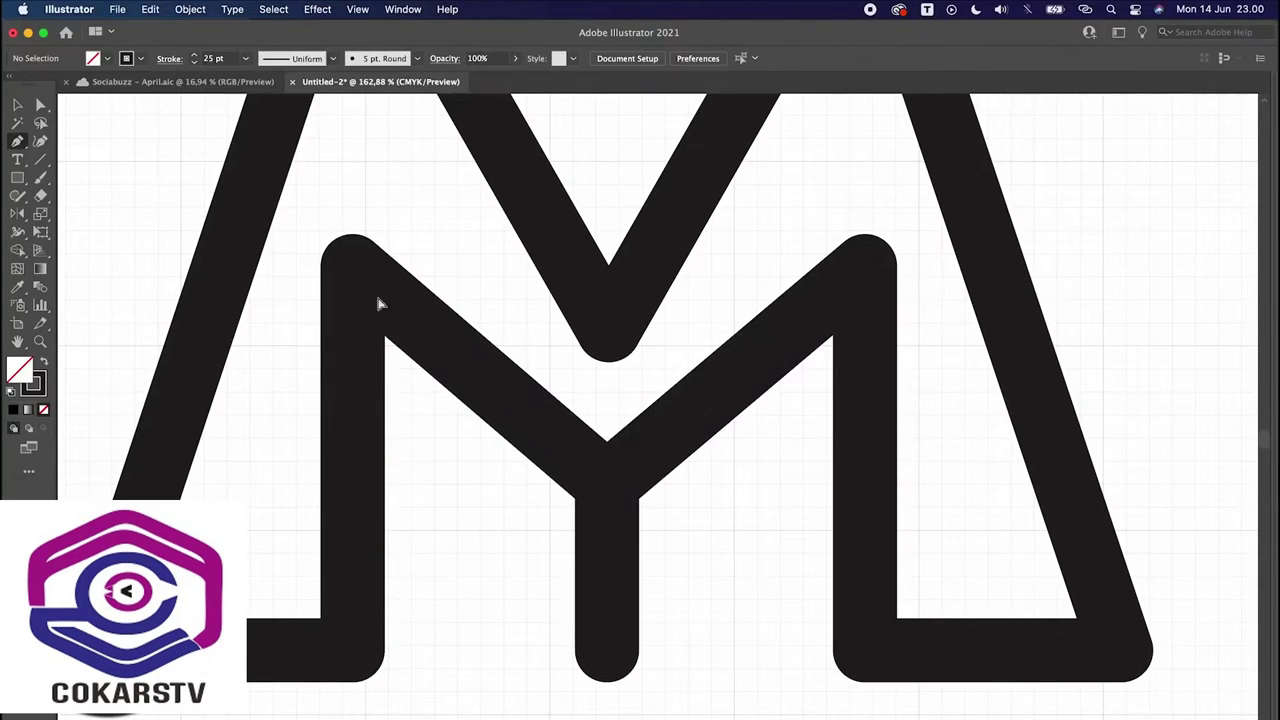
click(355, 271)
key(super+shift+a)
key(super+0)
Step: Add an anchor point on the bottom edge of the new M outline, about 100 pt from its left corner, with the Pen tool
scroll(852, 278, left, 10)
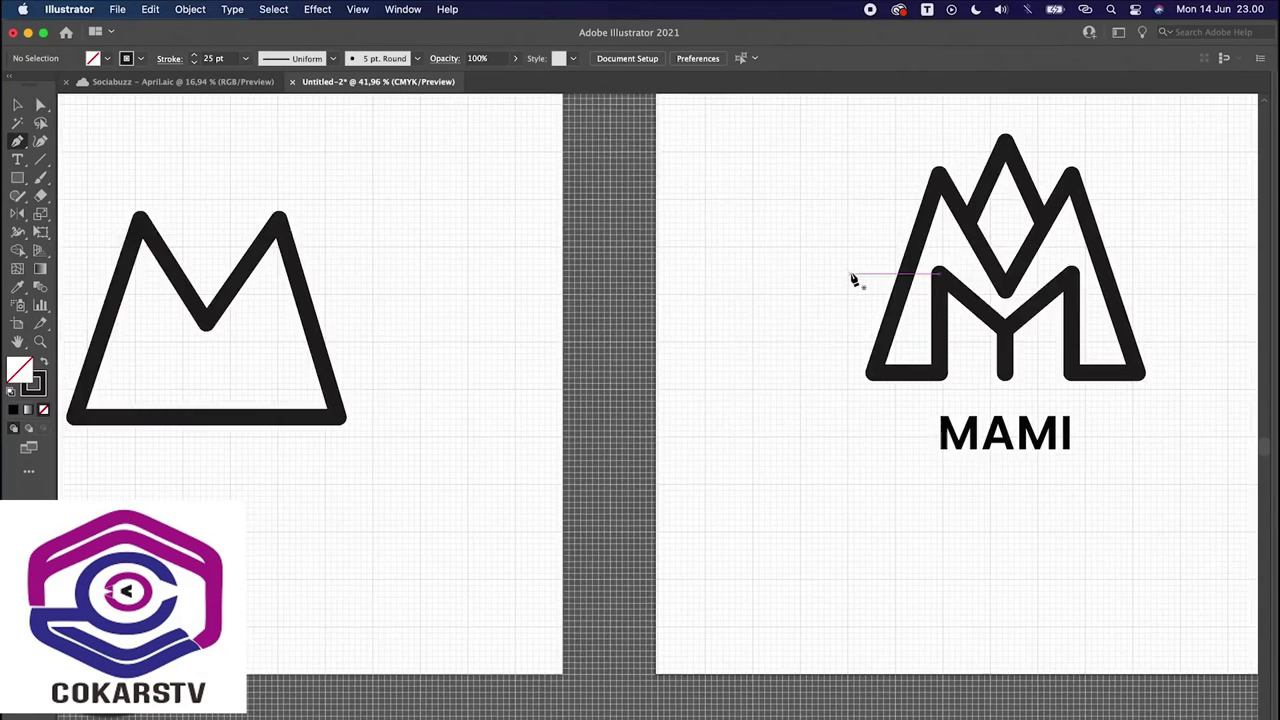
scroll(514, 400, up, 5)
key(super+')
scroll(514, 400, up, 1)
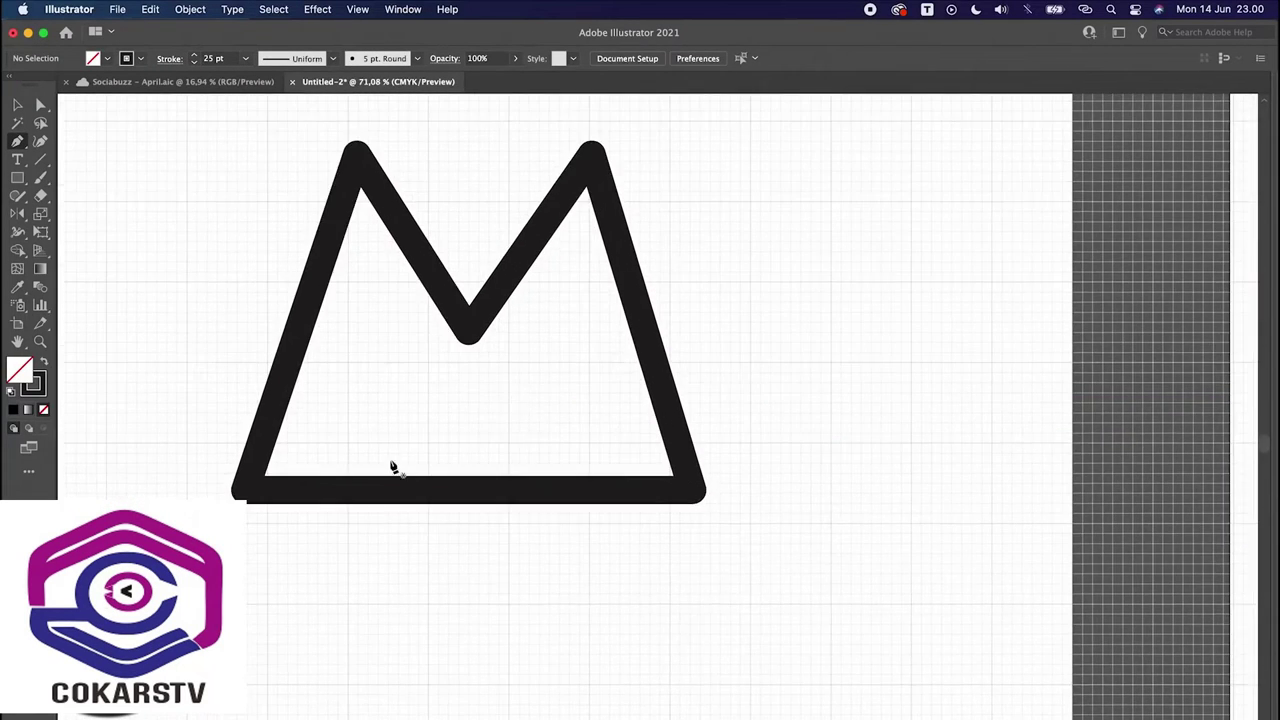
click(392, 492)
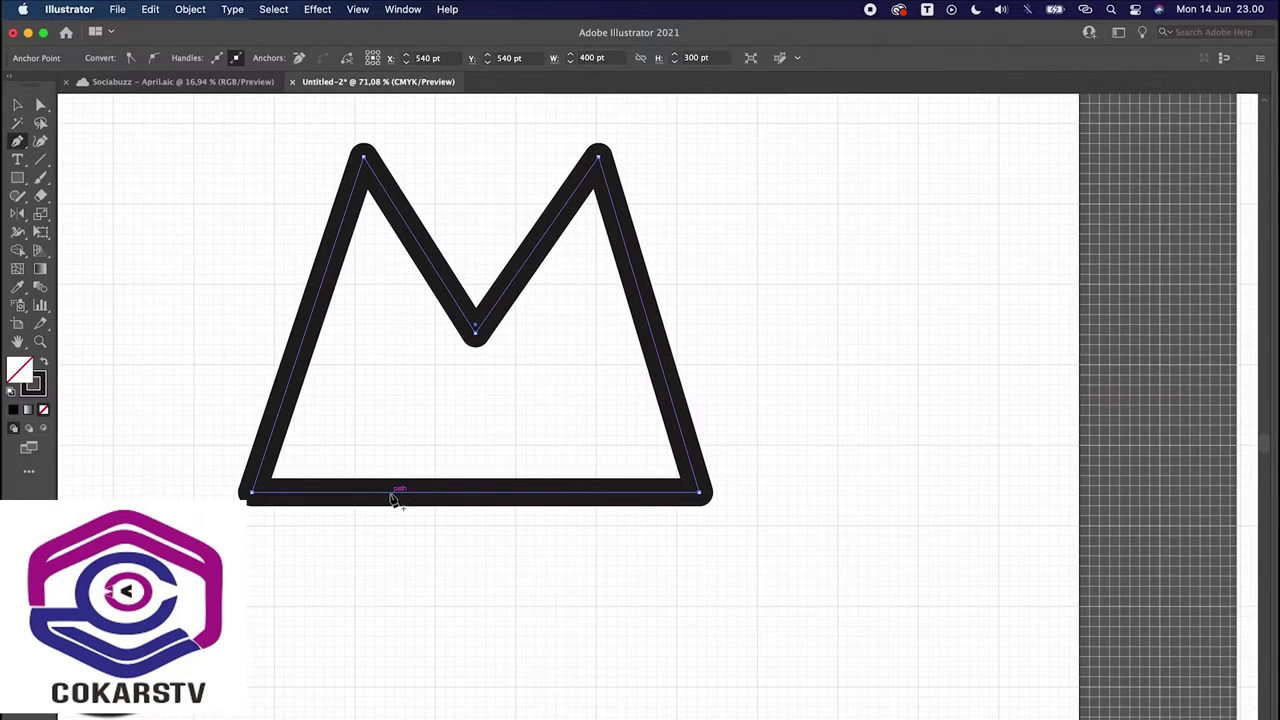
drag(20, 147, 89, 147)
Step: Add anchor points on the M outline's bottom edge at its midpoint, X 540 pt, and about 100 pt from its right corner
click(476, 497)
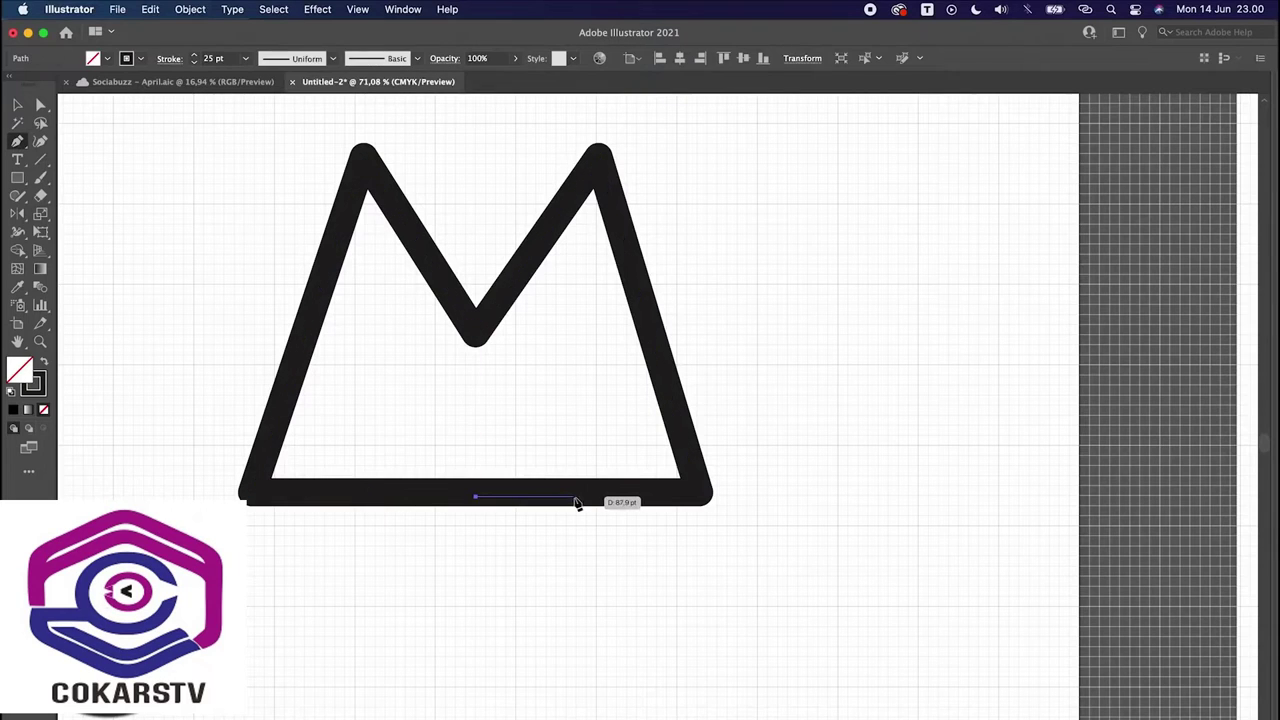
key(super+z)
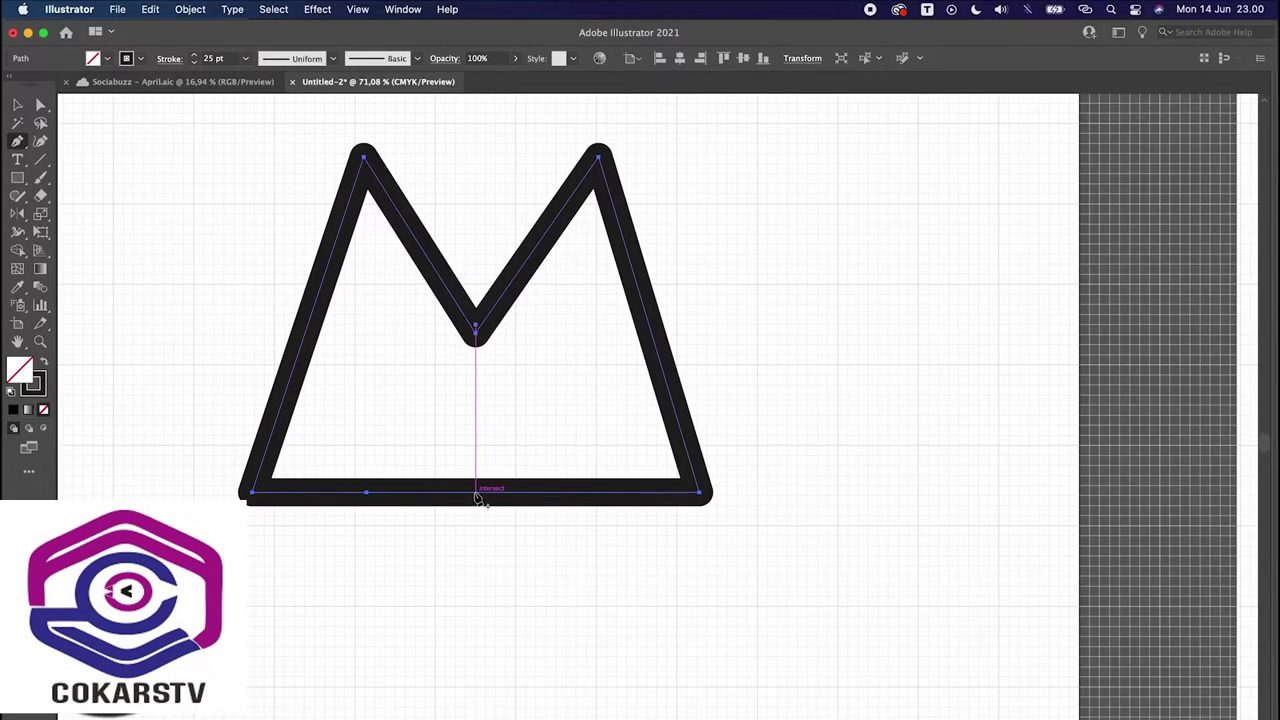
scroll(476, 497, up, 3)
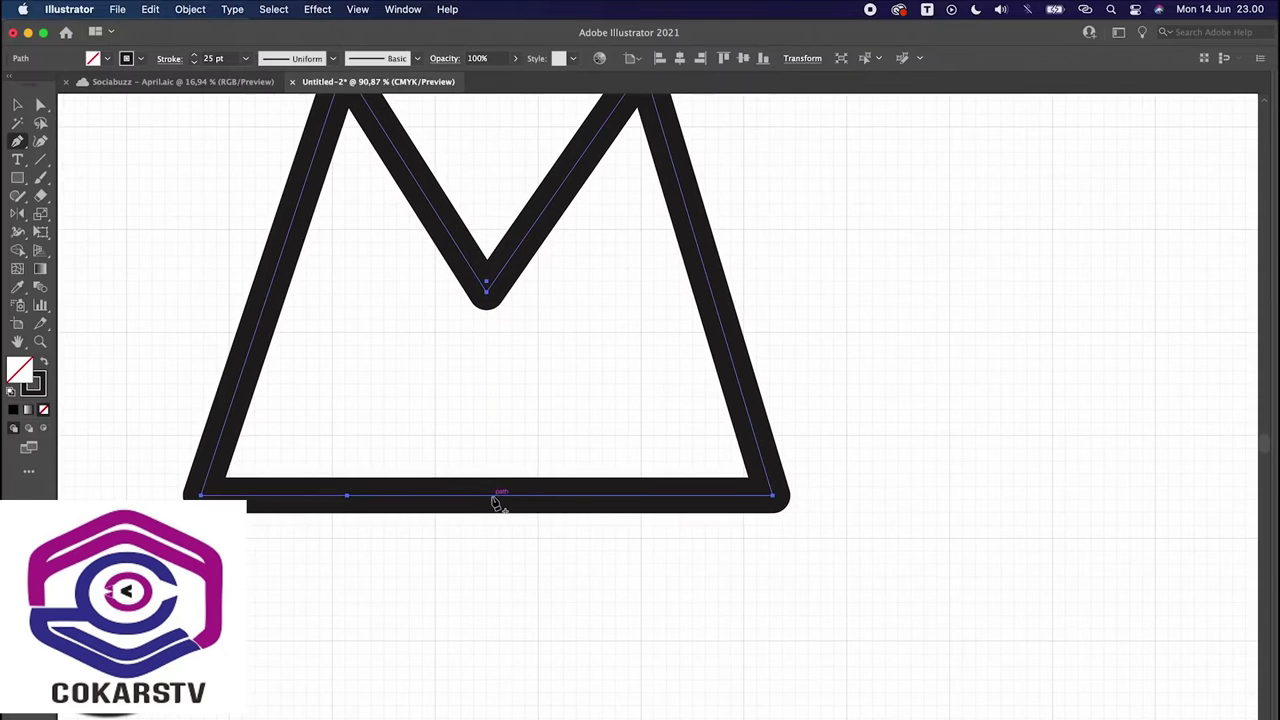
click(488, 496)
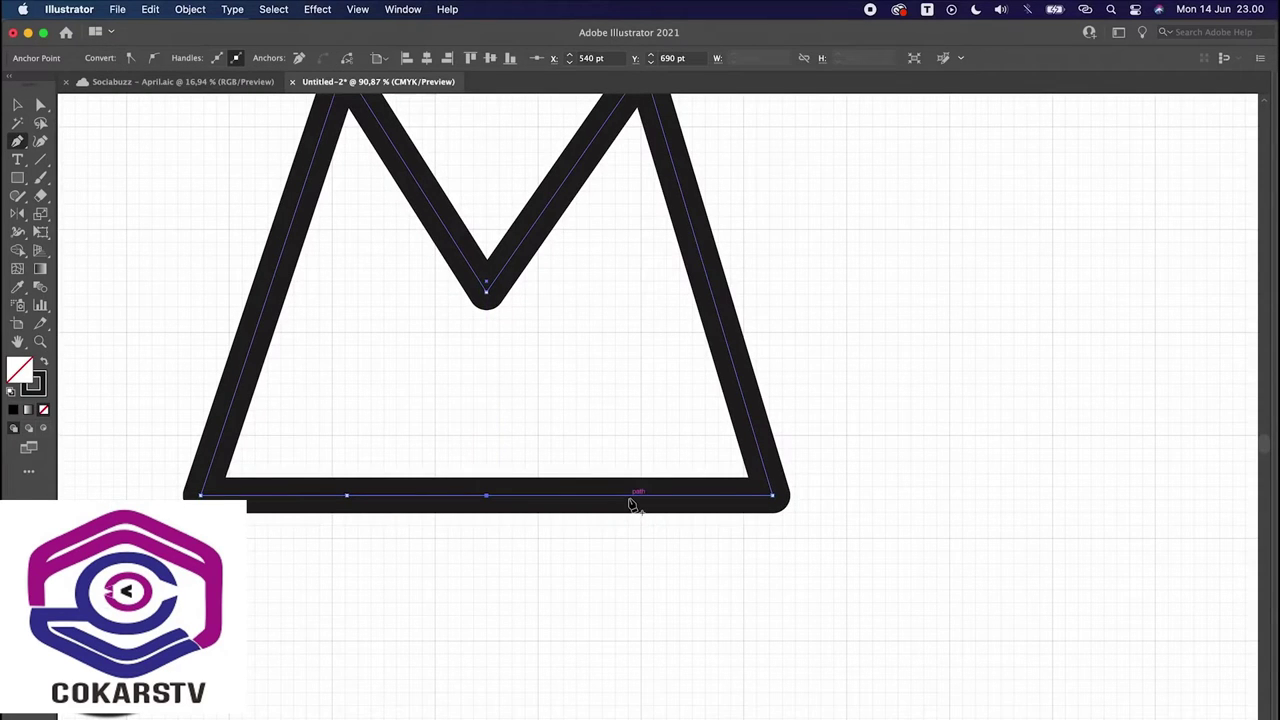
scroll(630, 500, up, 3)
Step: Select all the anchors along the bottom edge with the Direct Selection tool and distribute them evenly by horizontal centre
key(a)
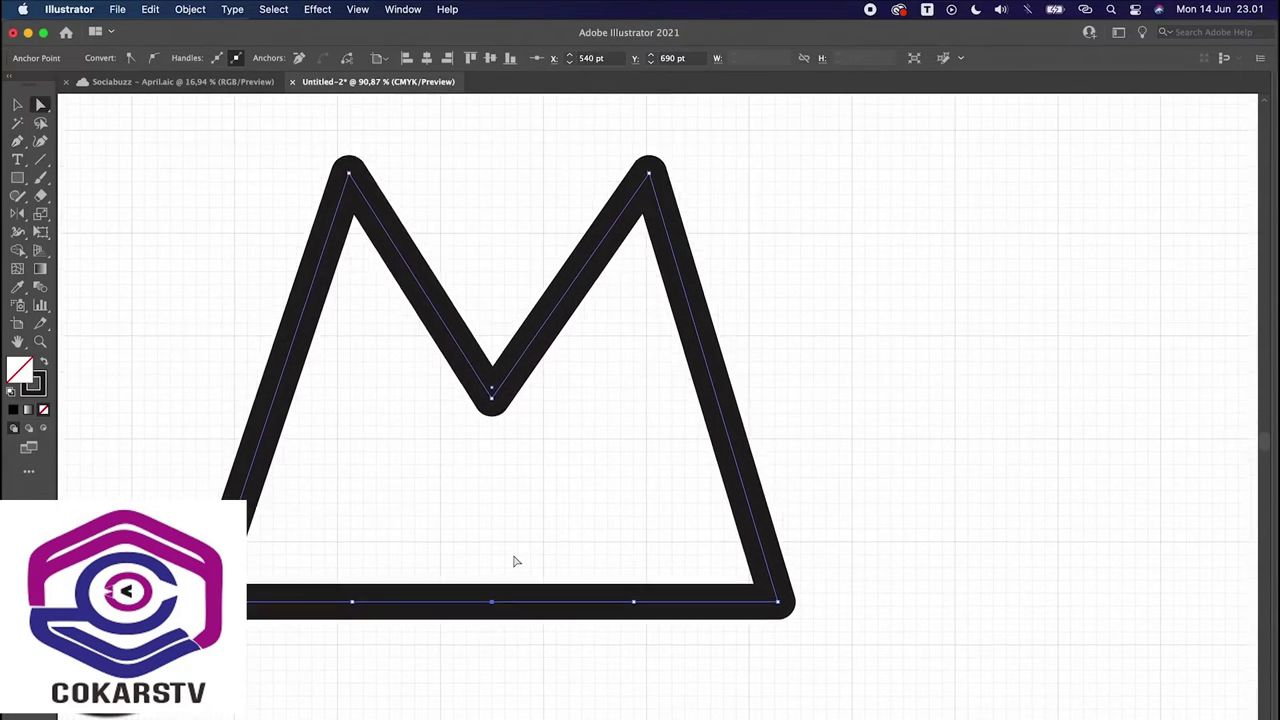
click(350, 578)
drag(378, 652, 402, 636)
drag(506, 650, 624, 557)
drag(353, 601, 430, 601)
click(674, 606)
drag(240, 579, 834, 630)
click(40, 105)
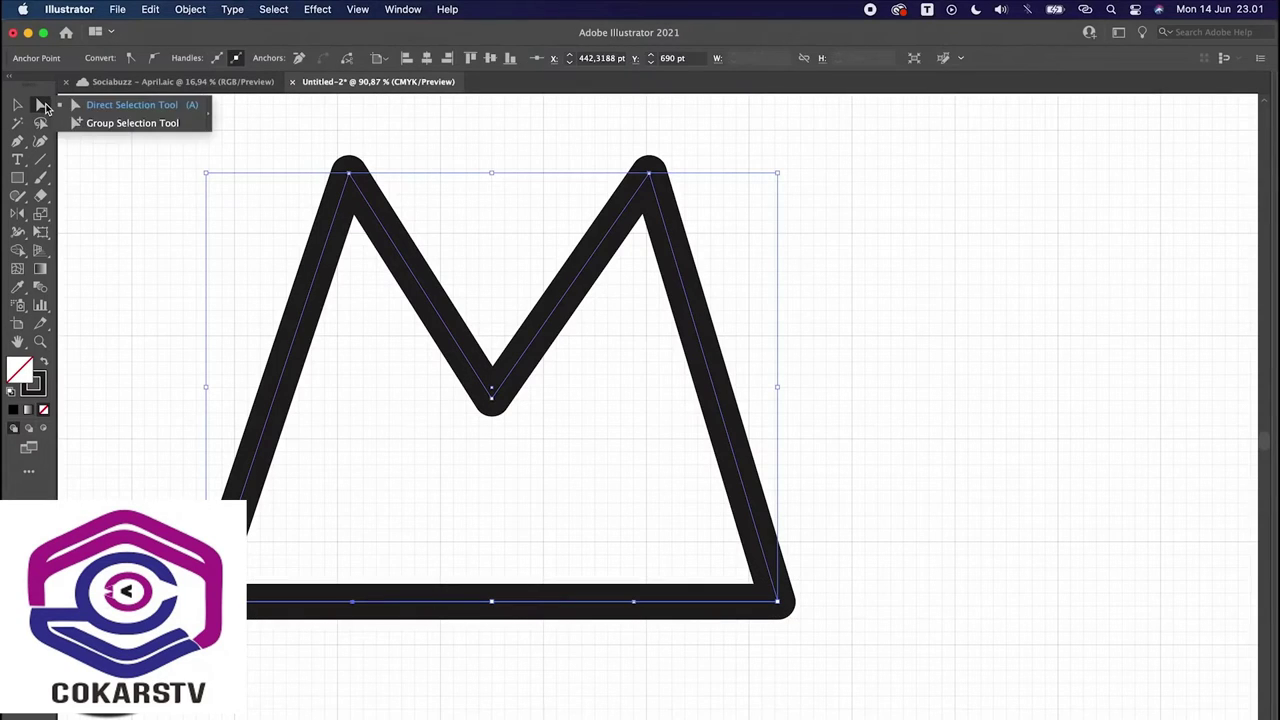
click(87, 108)
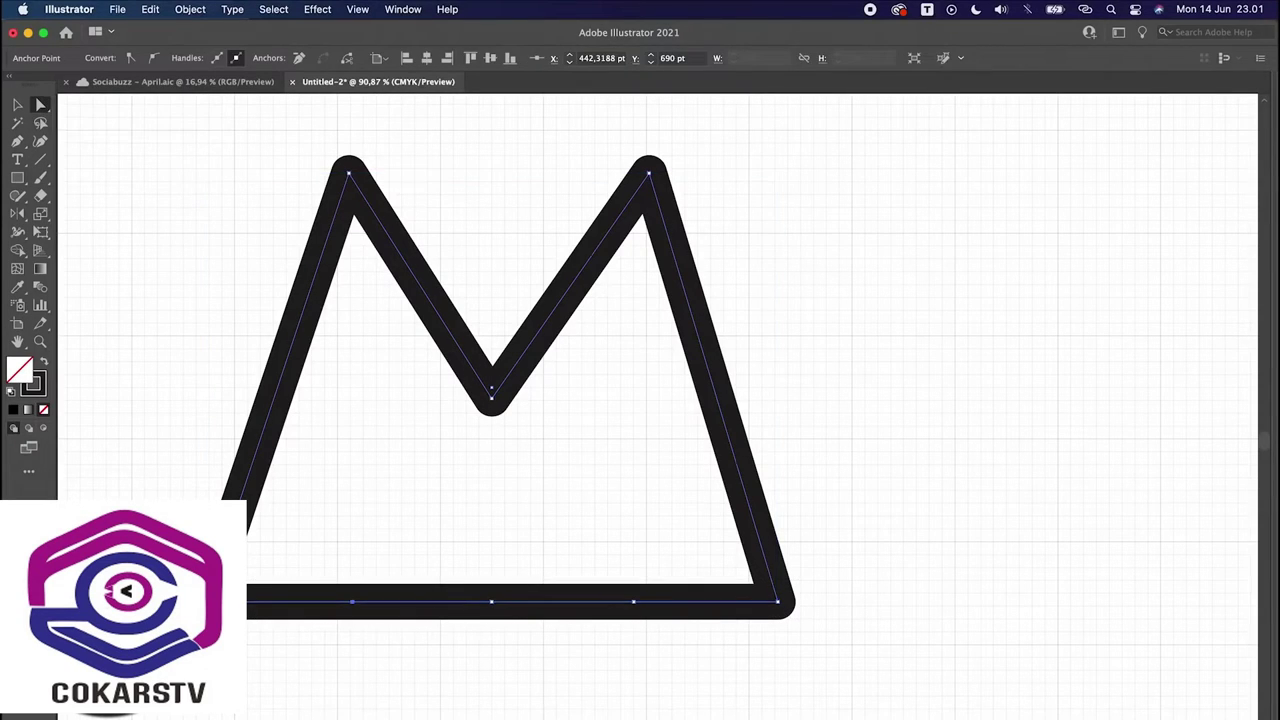
drag(260, 545, 885, 678)
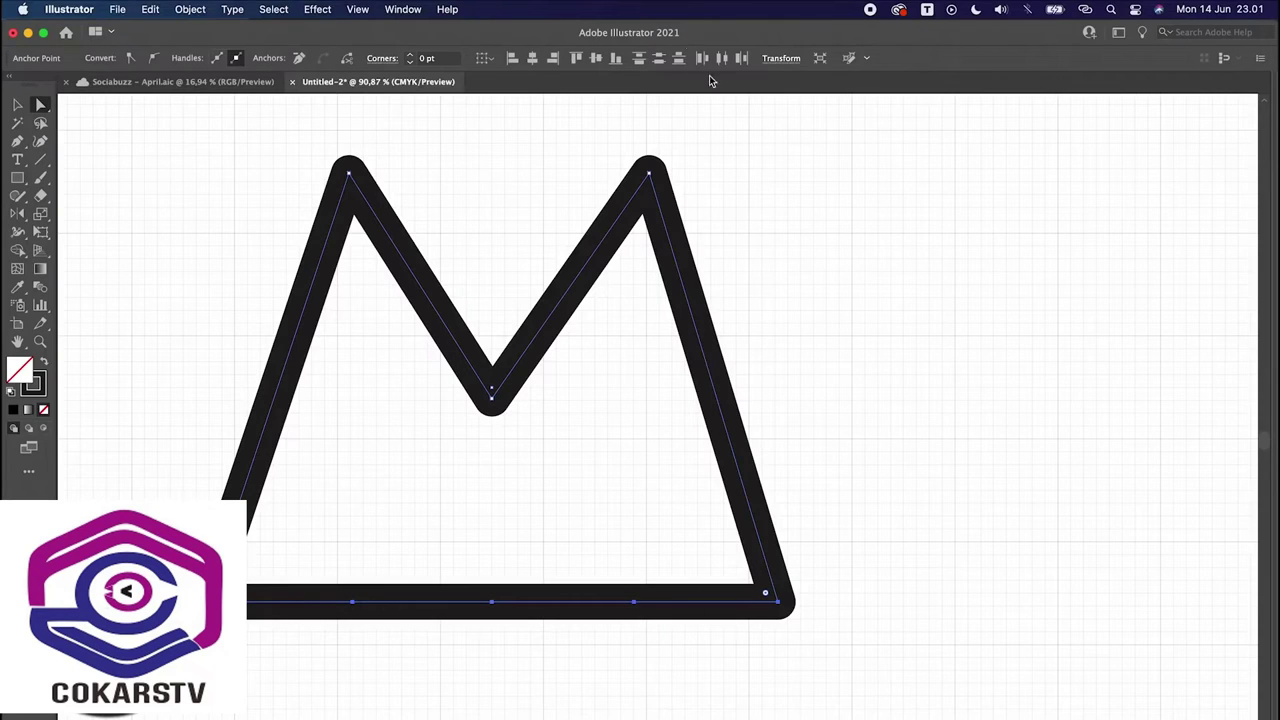
click(484, 58)
click(520, 74)
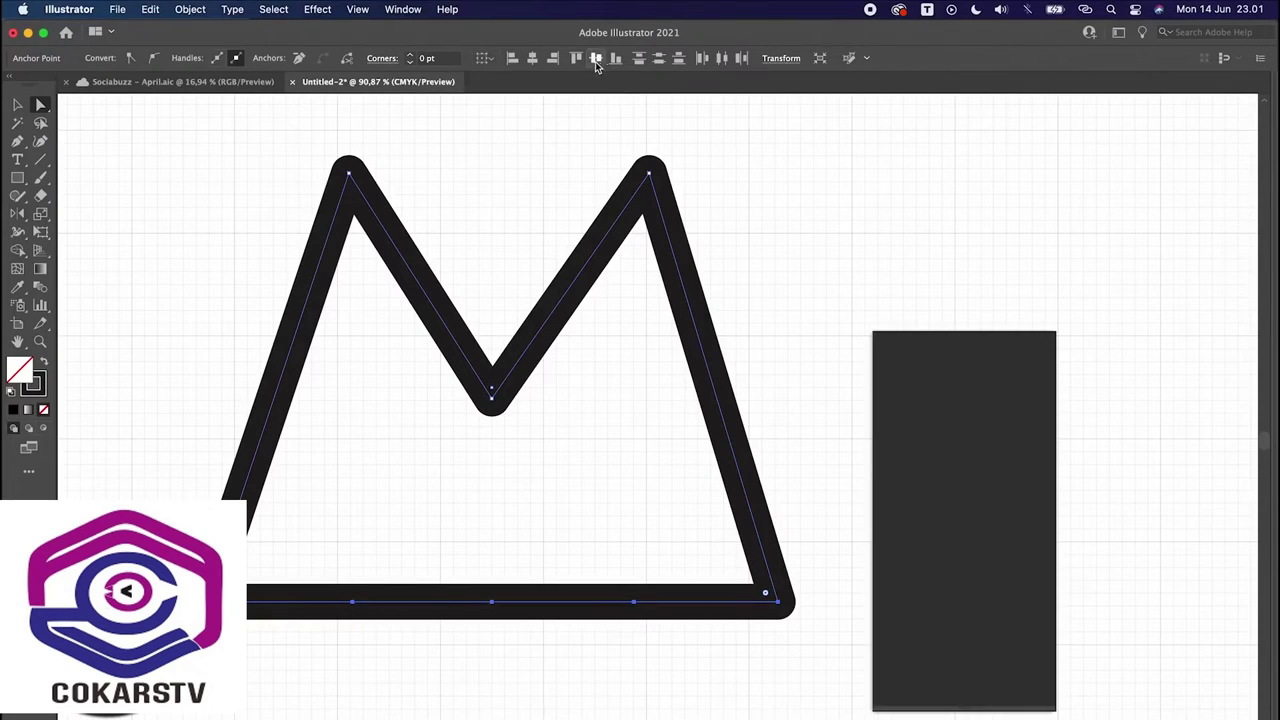
click(722, 58)
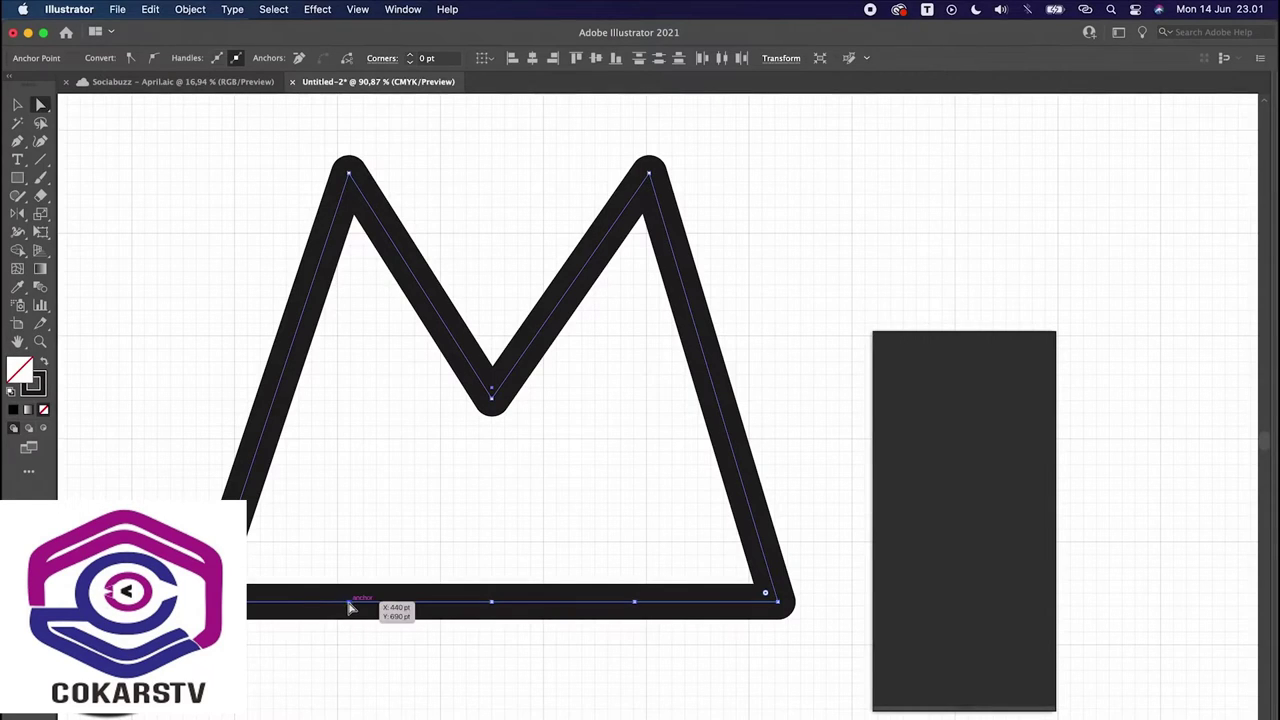
Step: Shift the two outer added anchors inward to about X 492 pt and X 590 pt, and redistribute all bottom anchors horizontally
drag(349, 602, 423, 602)
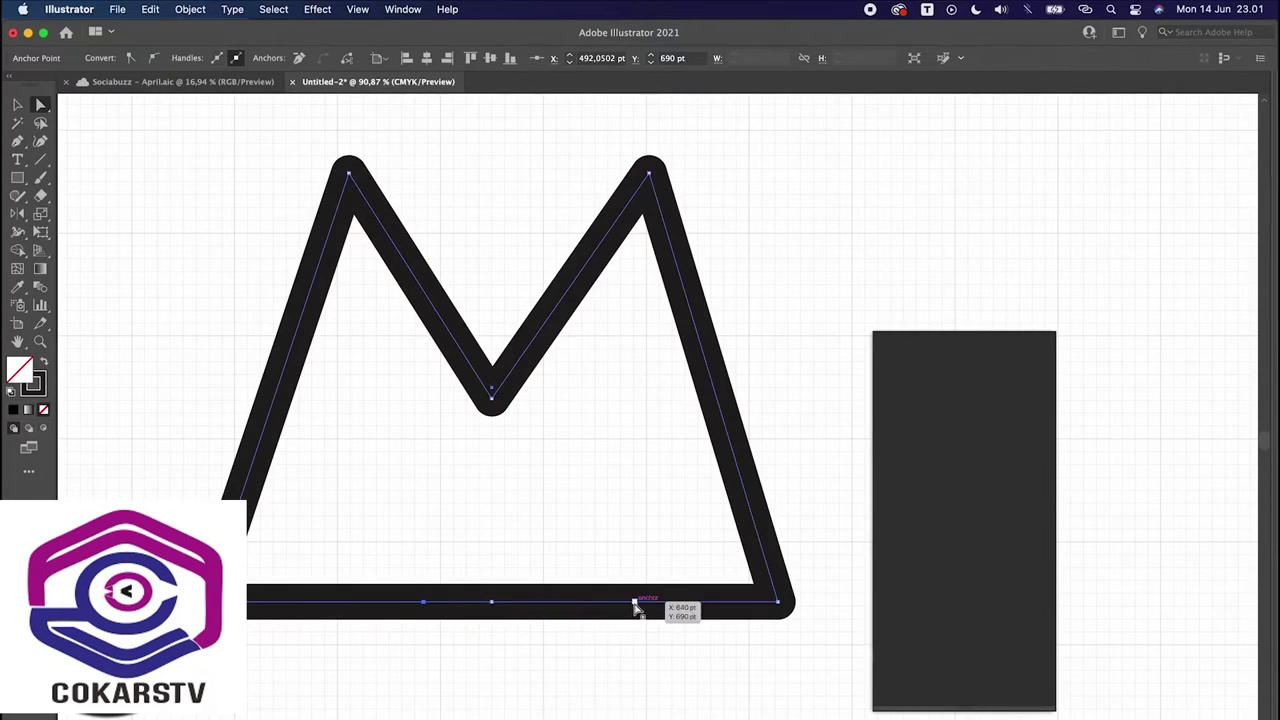
drag(635, 603, 565, 604)
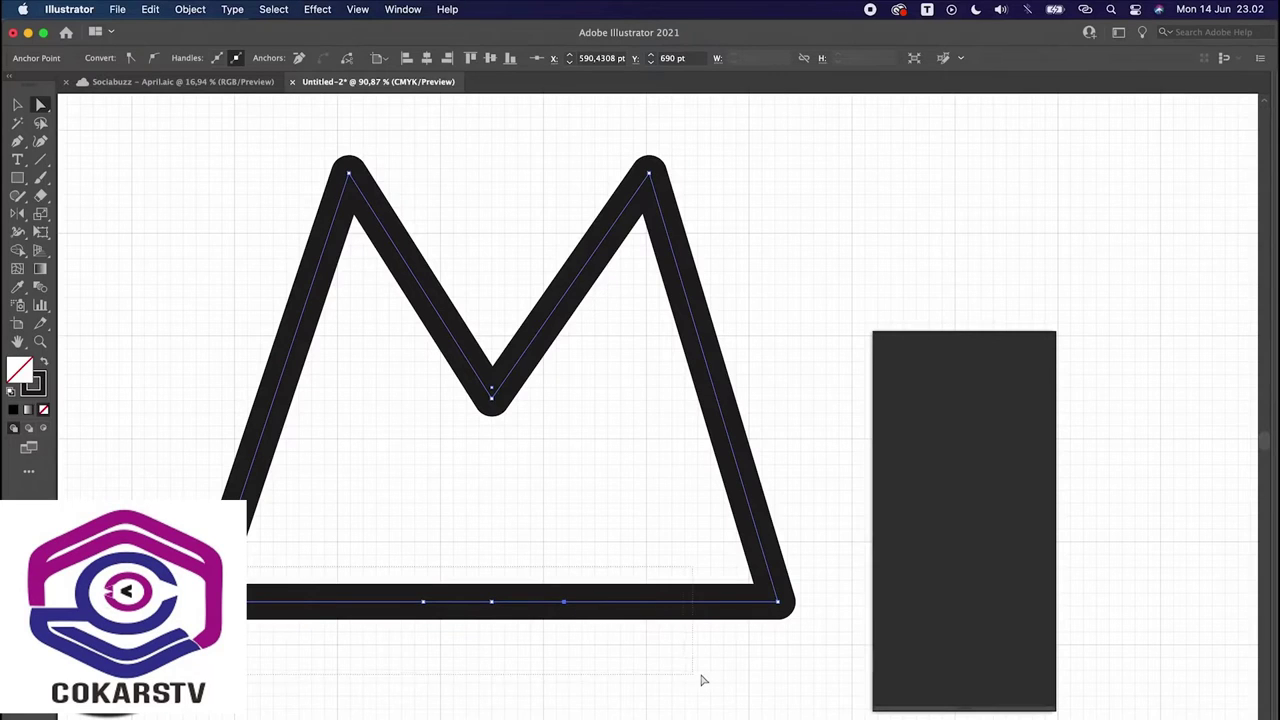
drag(745, 590, 820, 677)
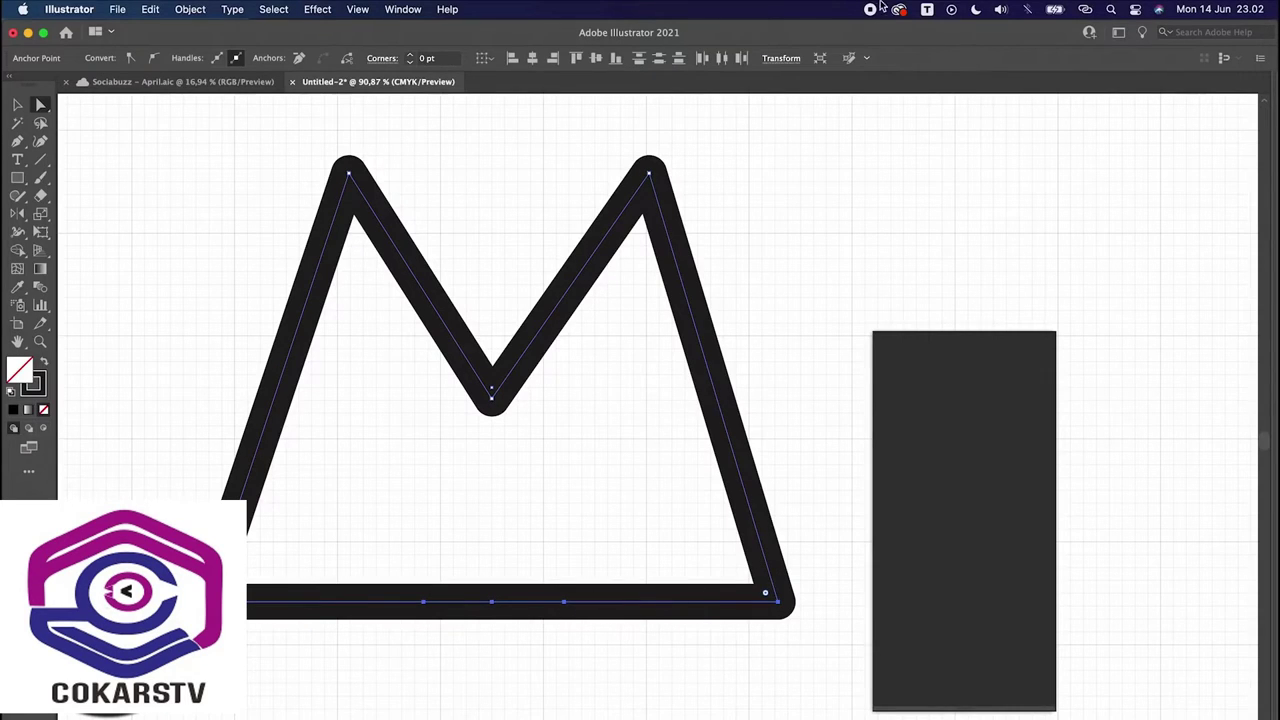
click(724, 60)
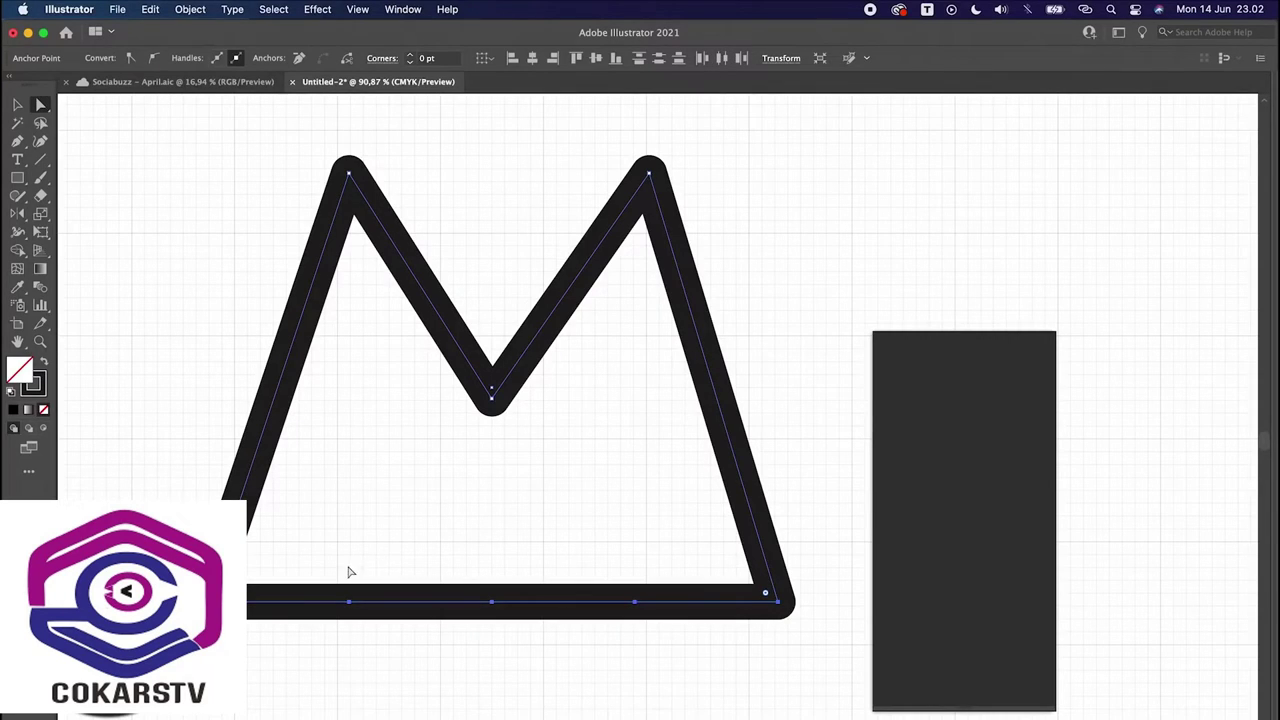
Step: Move the middle anchor of the bottom edge up 70 pt, to Y 620 pt
drag(533, 653, 533, 653)
key(shift+Up)
key(shift+Up)
key(shift+Up)
key(shift+Up)
key(shift+Up)
key(shift+Up)
key(shift+Up)
key(shift+Up)
key(shift+Up)
key(shift+Up)
key(shift+Up)
key(shift+Up)
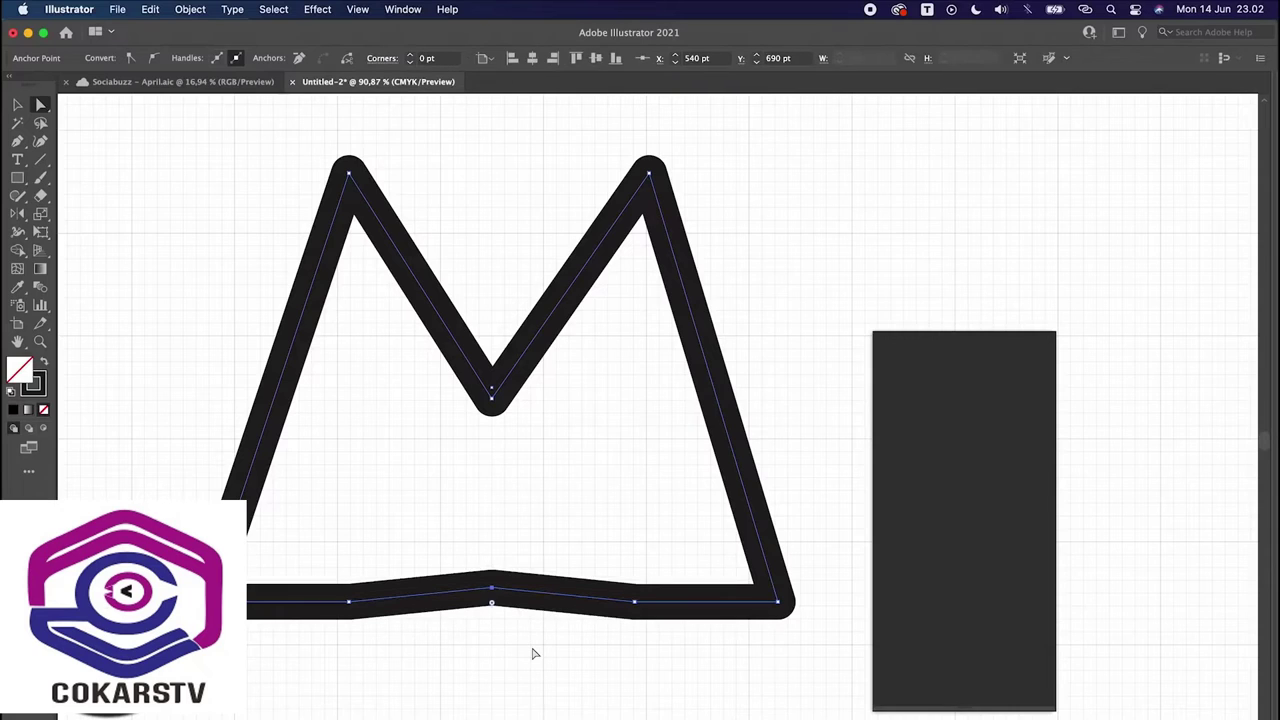
key(shift+Up)
key(shift+Up)
key(shift+Up)
key(shift+Up)
key(shift+Up)
key(shift+Up)
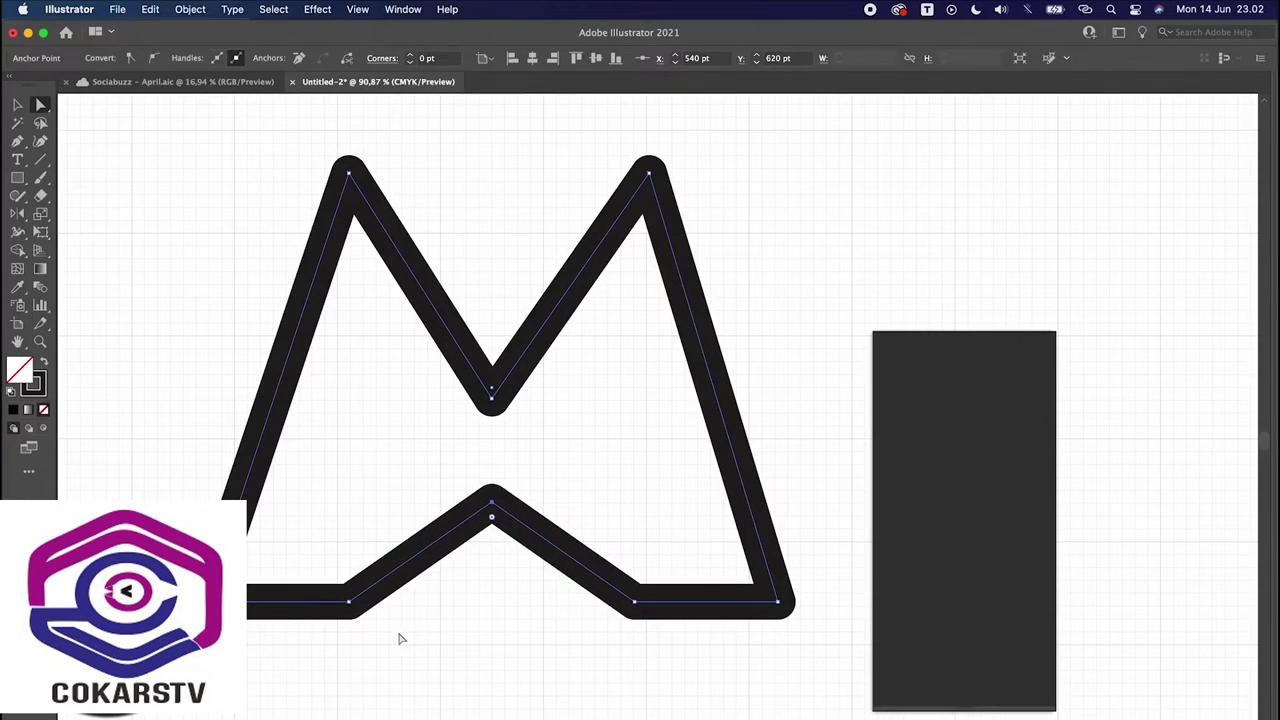
Step: Move the two added anchors on either side of the middle anchor up 120 pt together, to Y 570 pt
drag(333, 585, 691, 677)
key(shift+Up)
key(shift+Up)
key(shift+Up)
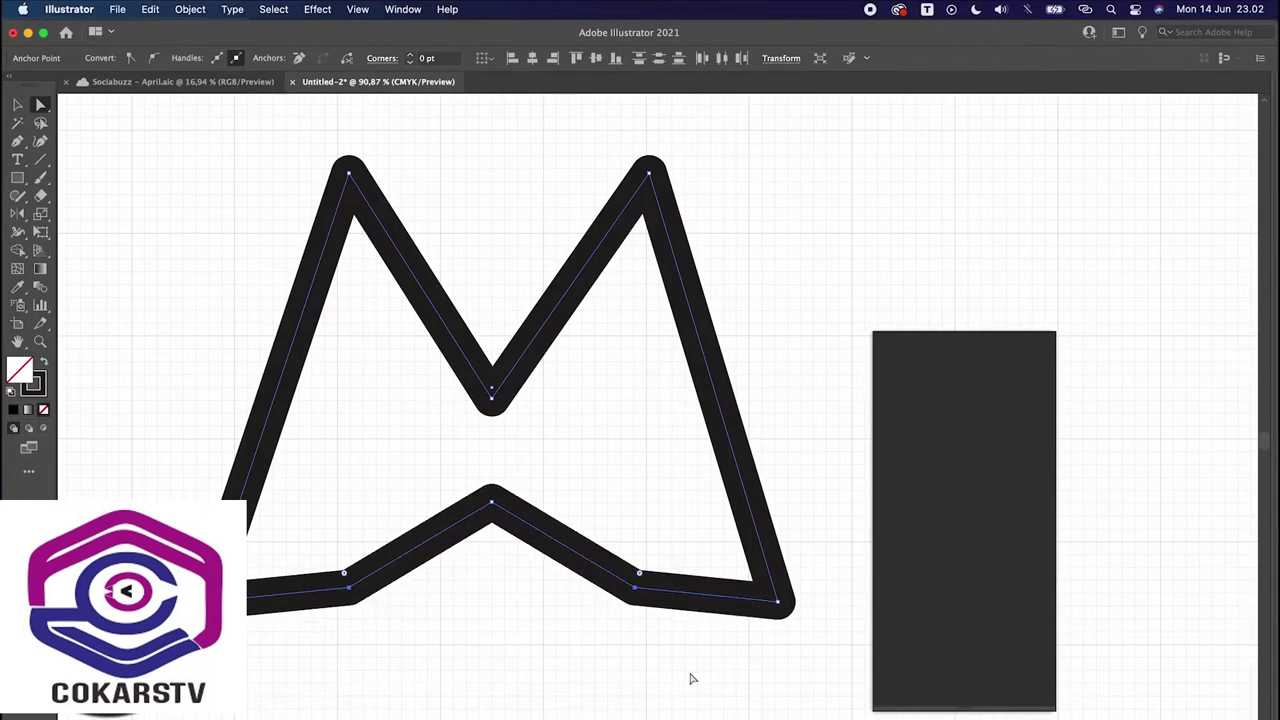
key(shift+Up)
key(shift+Up)
key(shift+Up)
key(shift+Up)
key(shift+Up)
key(shift+Up)
key(shift+Up)
key(shift+Up)
key(shift+Up)
key(shift+Up)
key(shift+Up)
key(shift+Up)
key(shift+Up)
key(shift+Up)
key(shift+Up)
key(shift+Up)
key(shift+Up)
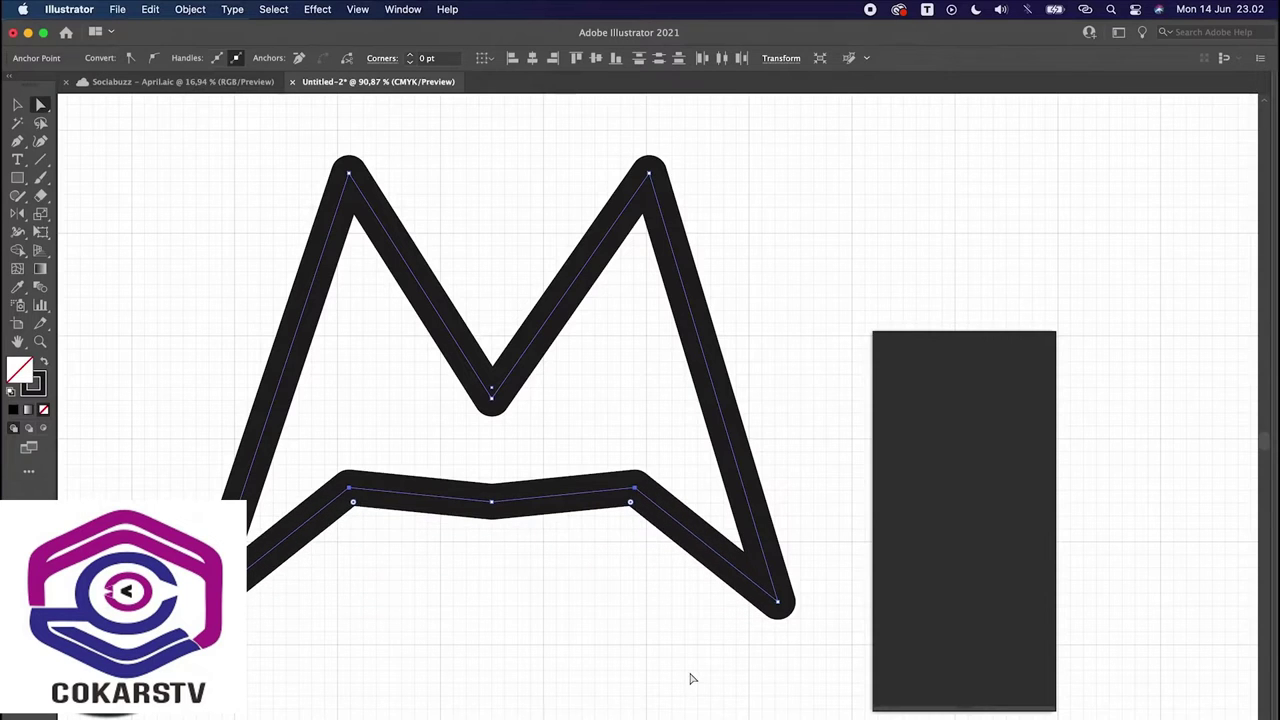
key(shift+Up)
key(shift+Up)
key(shift+Up)
key(shift+Up)
key(shift+Up)
key(shift+Up)
key(shift+Up)
key(shift+Up)
key(shift+Up)
key(shift+Up)
key(shift+Up)
key(shift+Up)
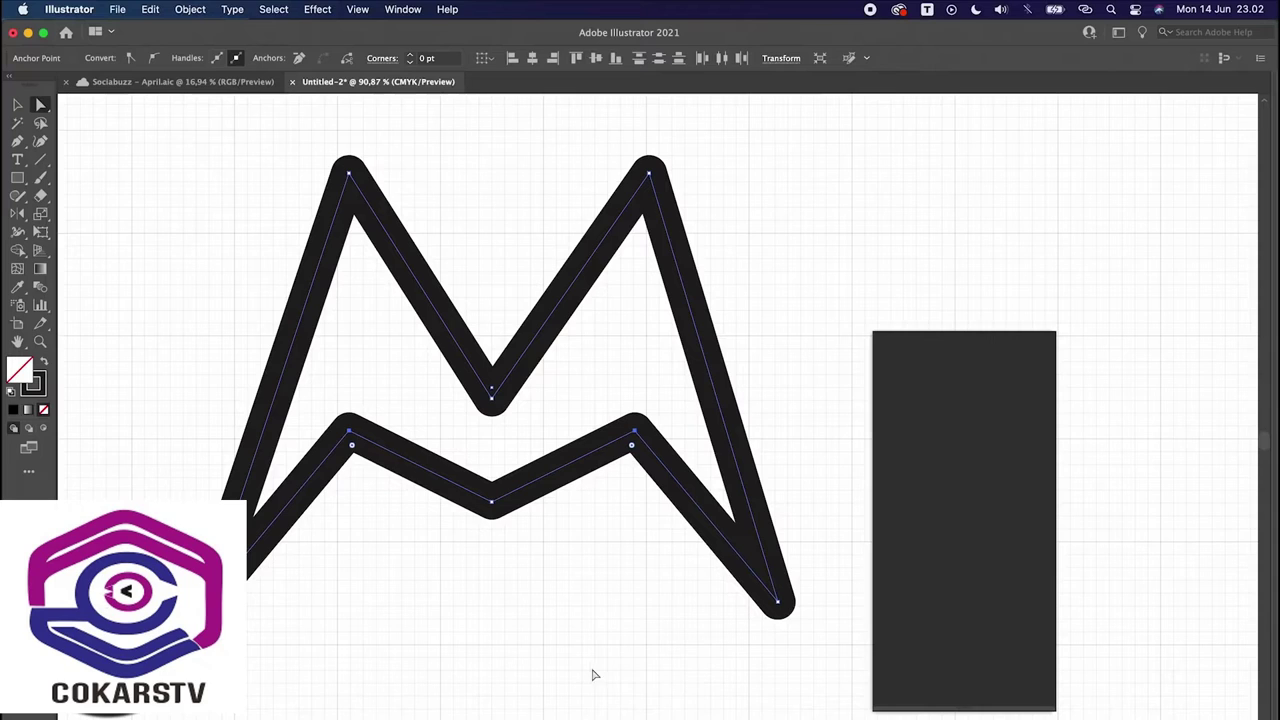
Step: Add an anchor point on each lower diagonal with the Pen tool and move both onto the baseline to form the M's feet
key(p)
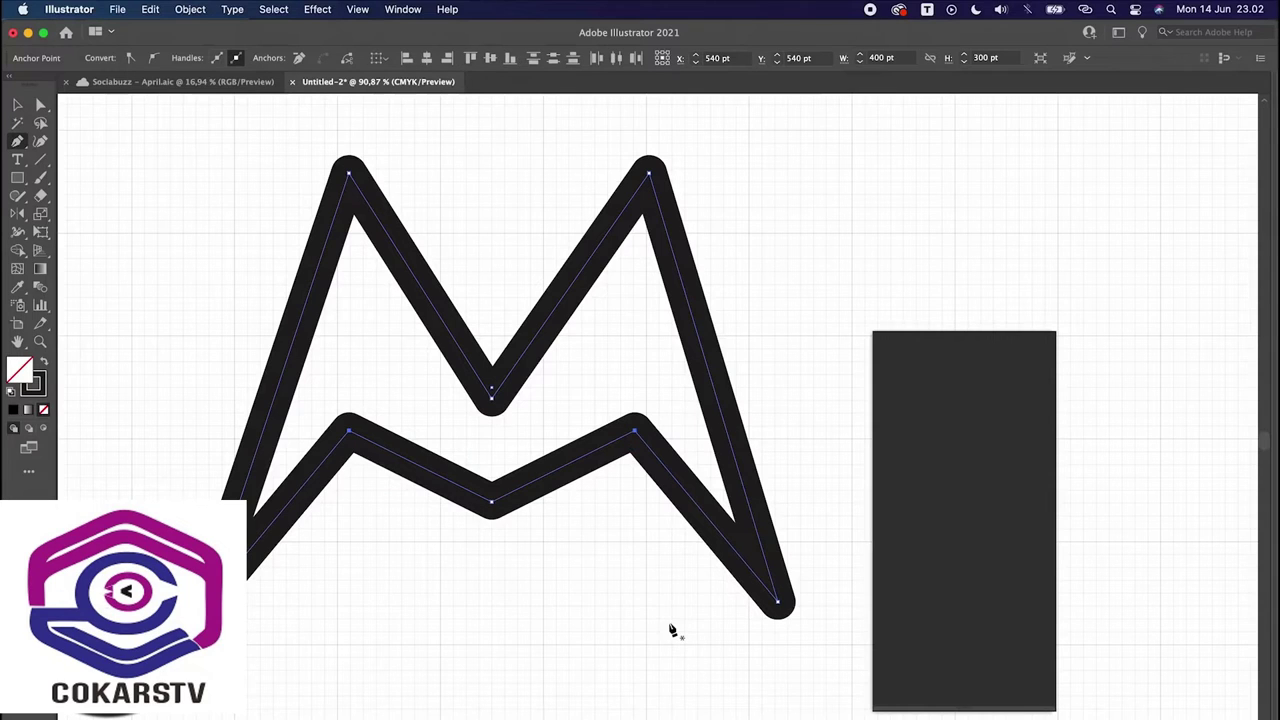
click(700, 511)
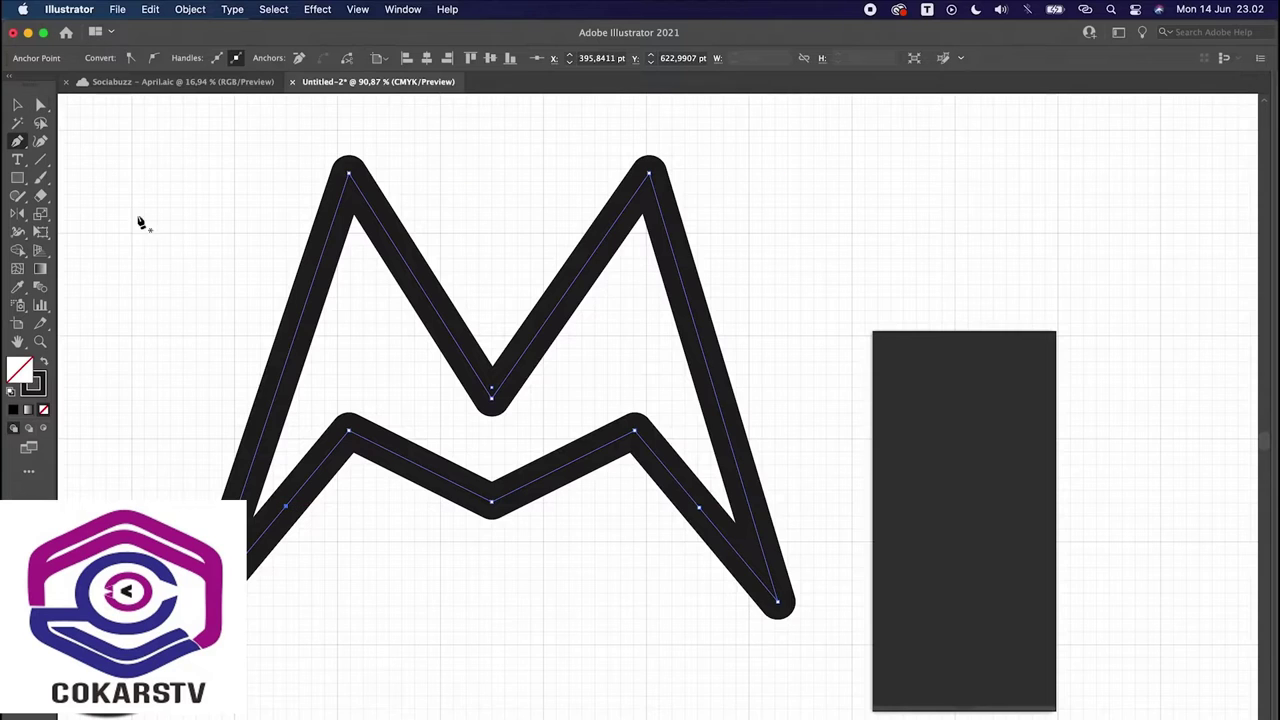
drag(287, 510, 348, 606)
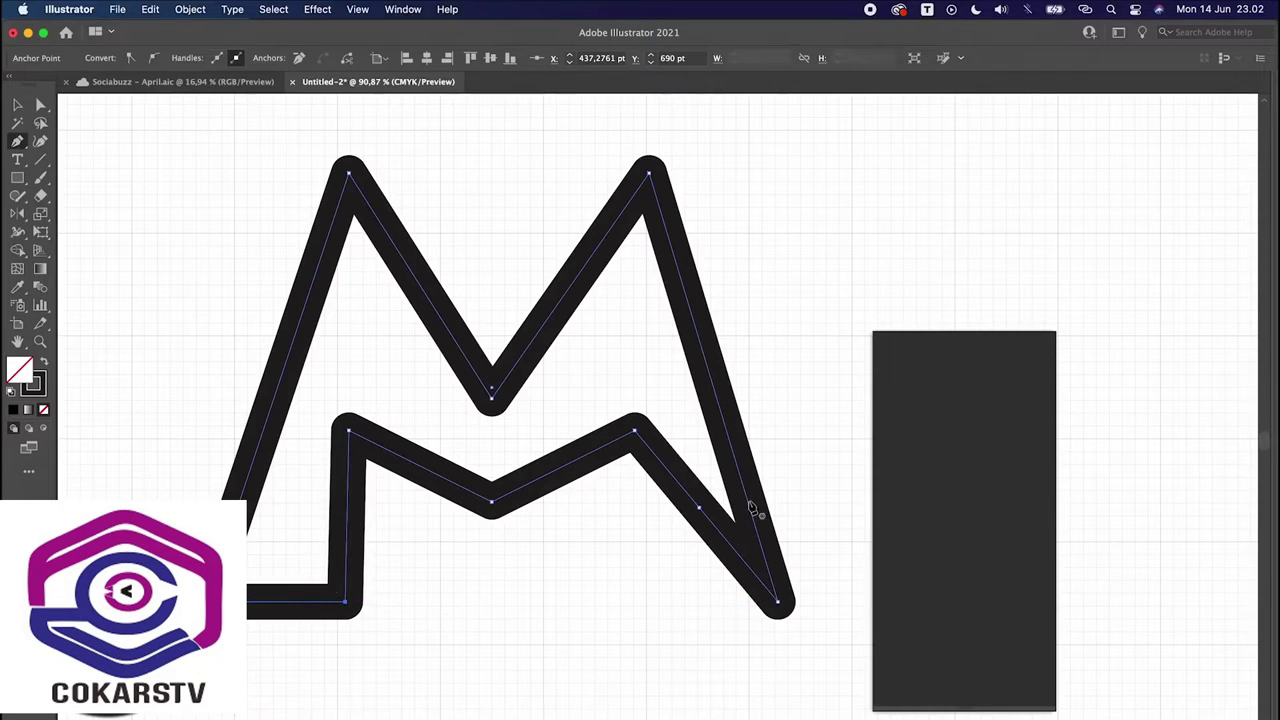
drag(700, 509, 636, 606)
Step: Raise the two inner leg corner anchors of the new M about 30 pt to match the finished logo, and clear the selection
key(v)
scroll(700, 560, down, 5)
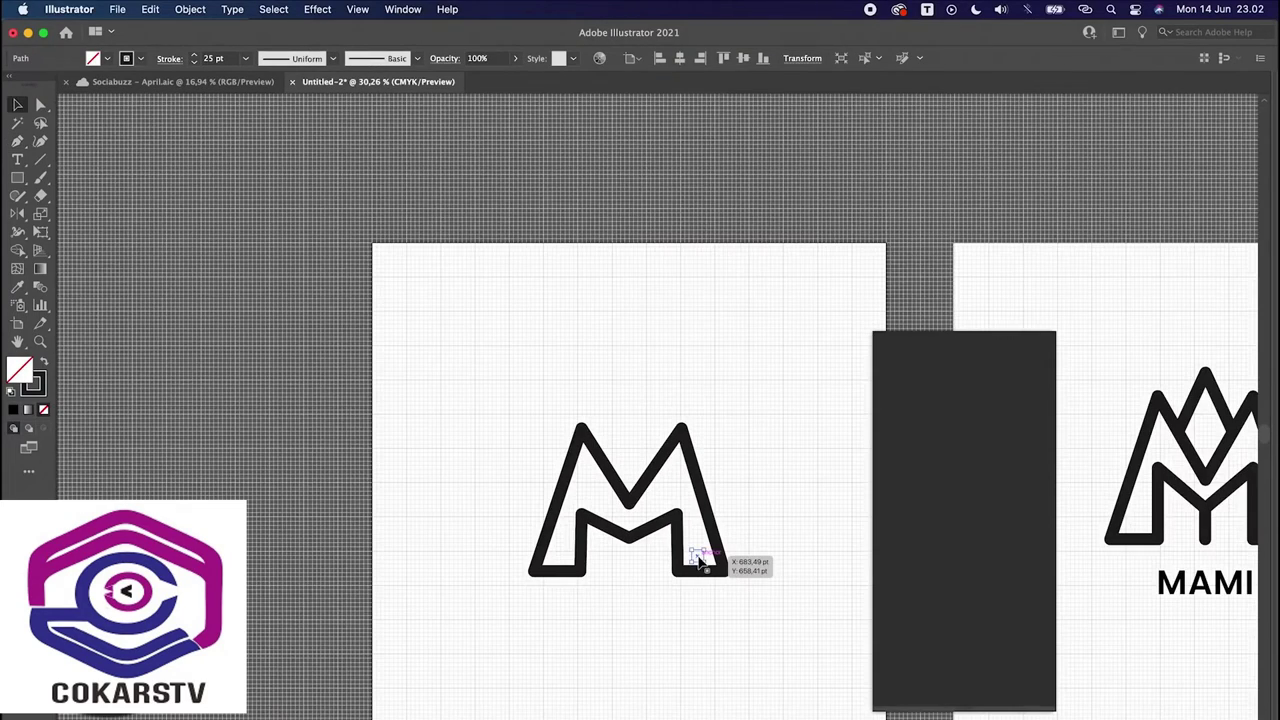
scroll(700, 562, right, 5)
scroll(698, 563, right, 2)
scroll(698, 563, down, 1)
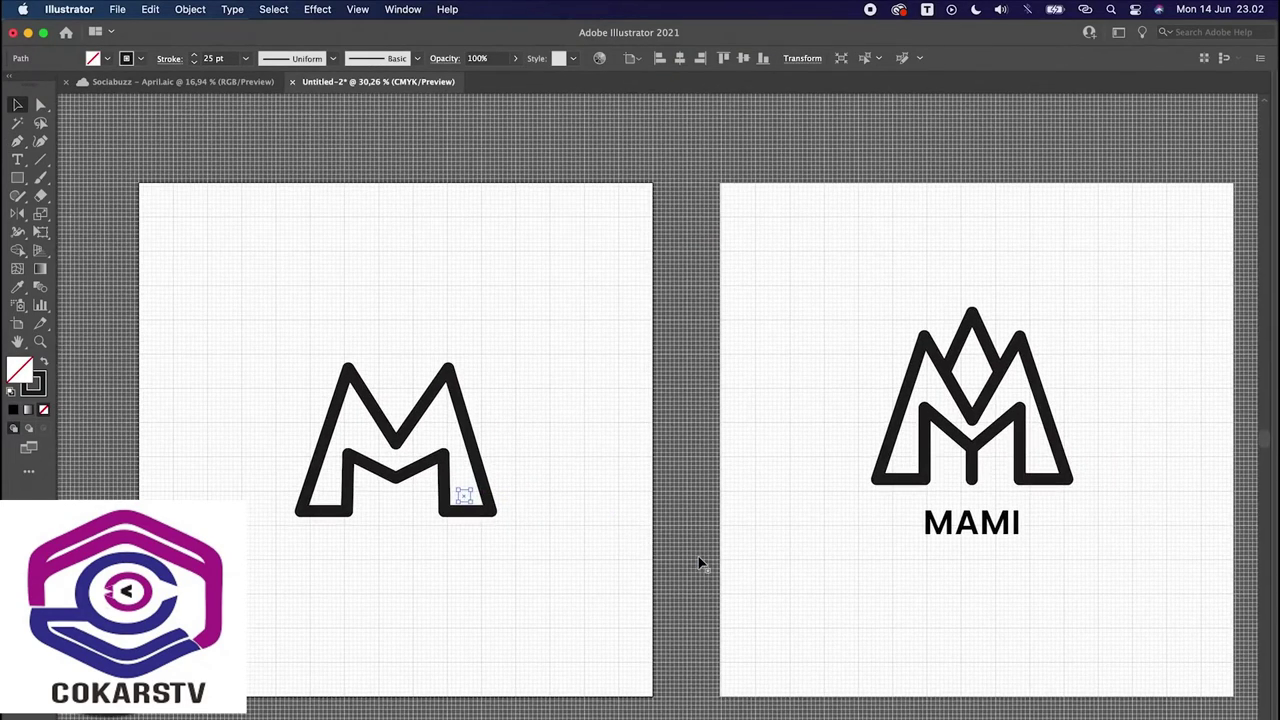
key(a)
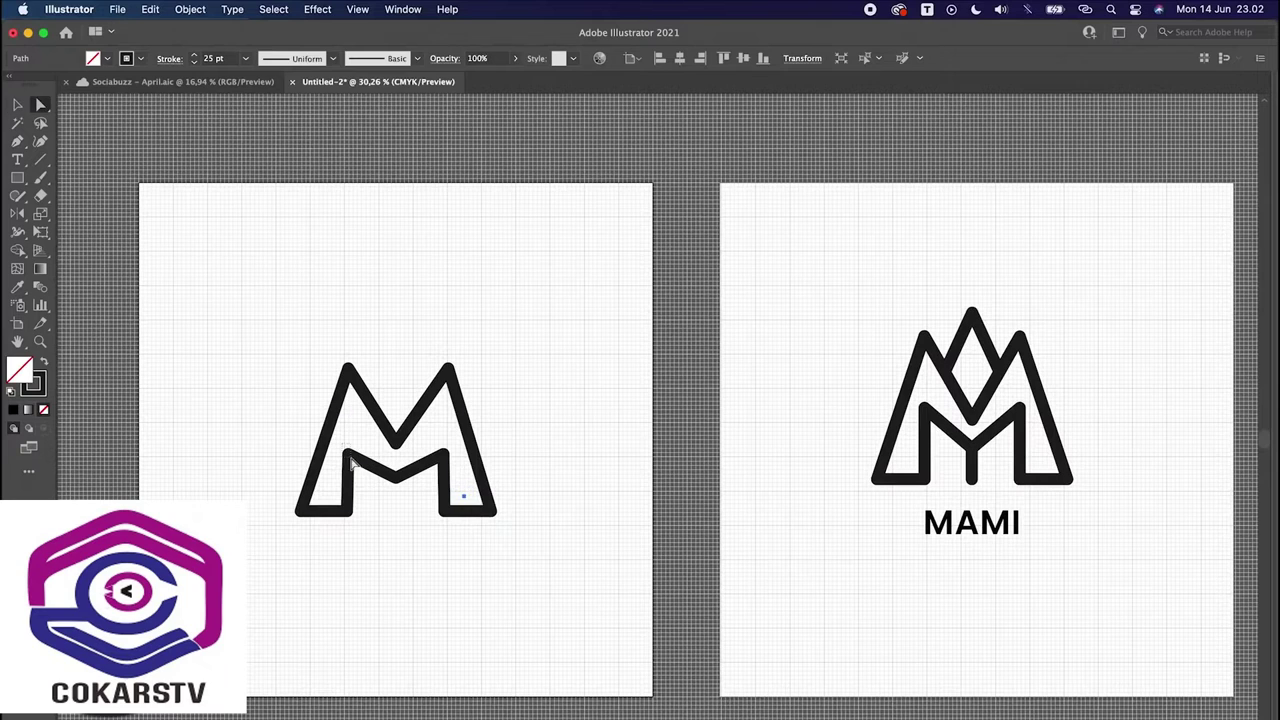
click(351, 458)
scroll(355, 462, up, 2)
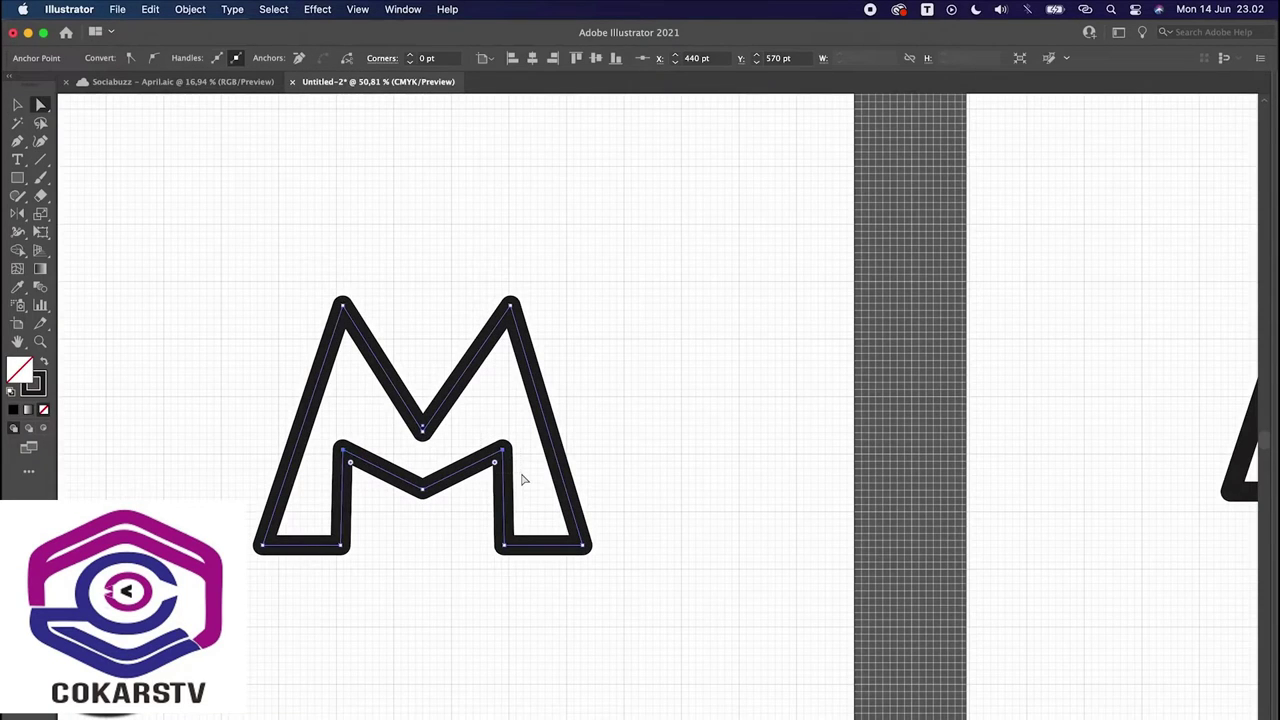
key(shift+Up)
key(shift+Up)
key(shift+Up)
key(shift+Up)
key(shift+Up)
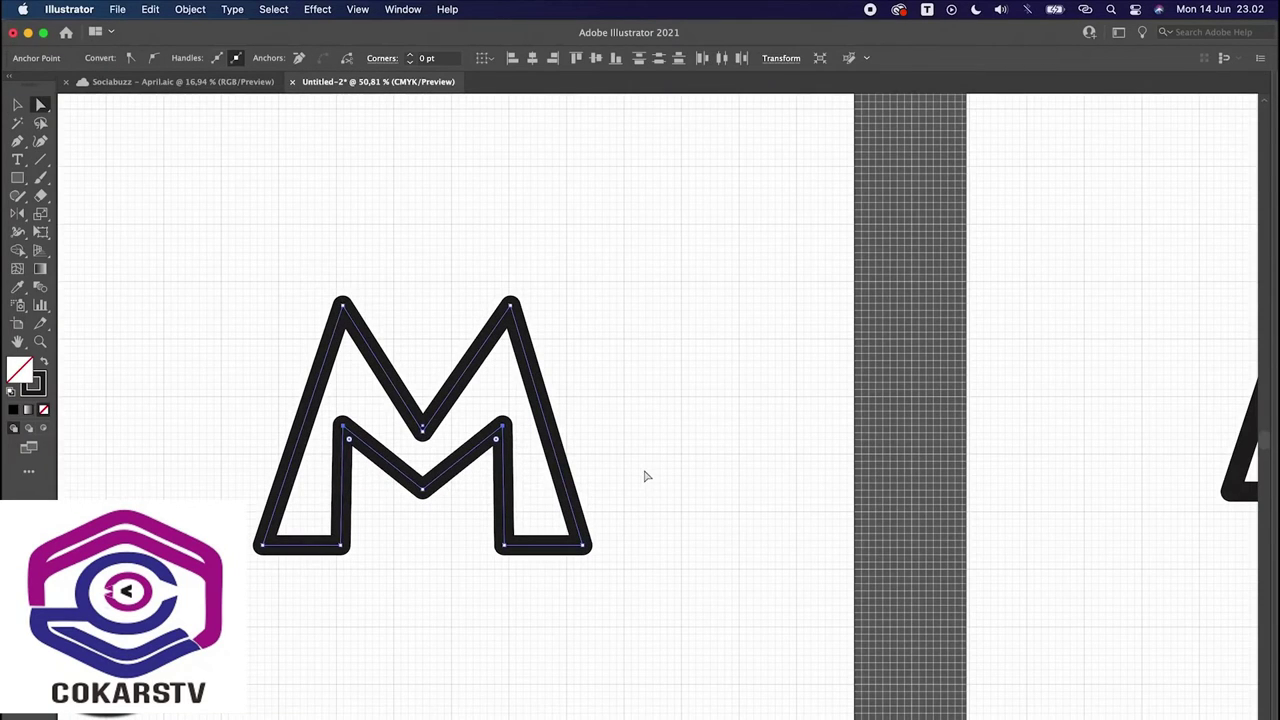
click(645, 476)
scroll(645, 476, down, 2)
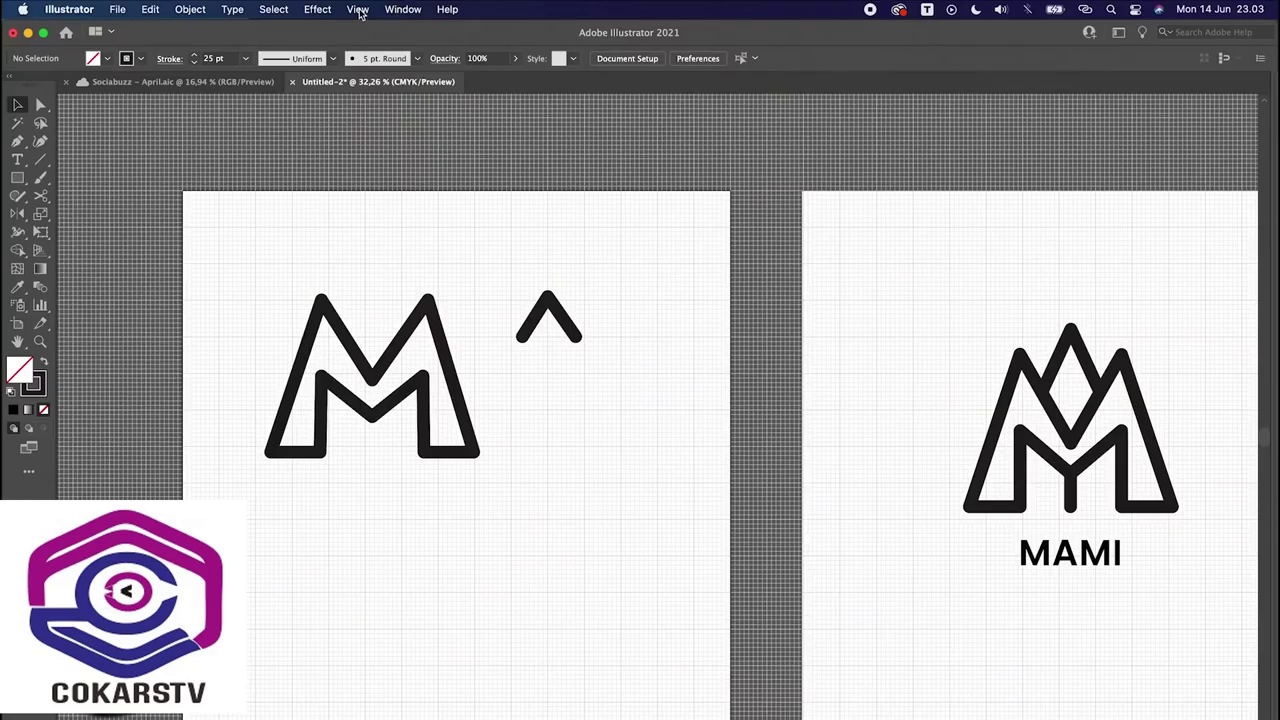
Step: Check that Smart Guides are enabled and move the small chevron into the M's upper notch, centred over the middle point to form a diamond
click(358, 10)
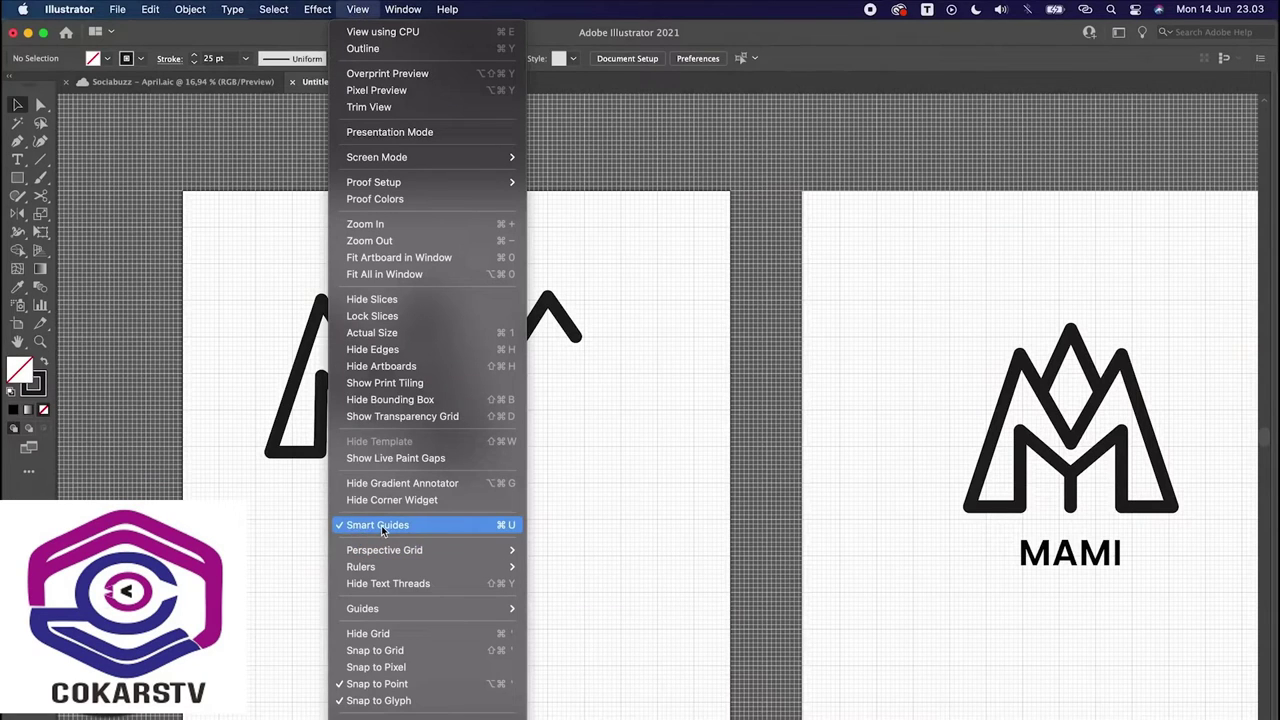
click(713, 393)
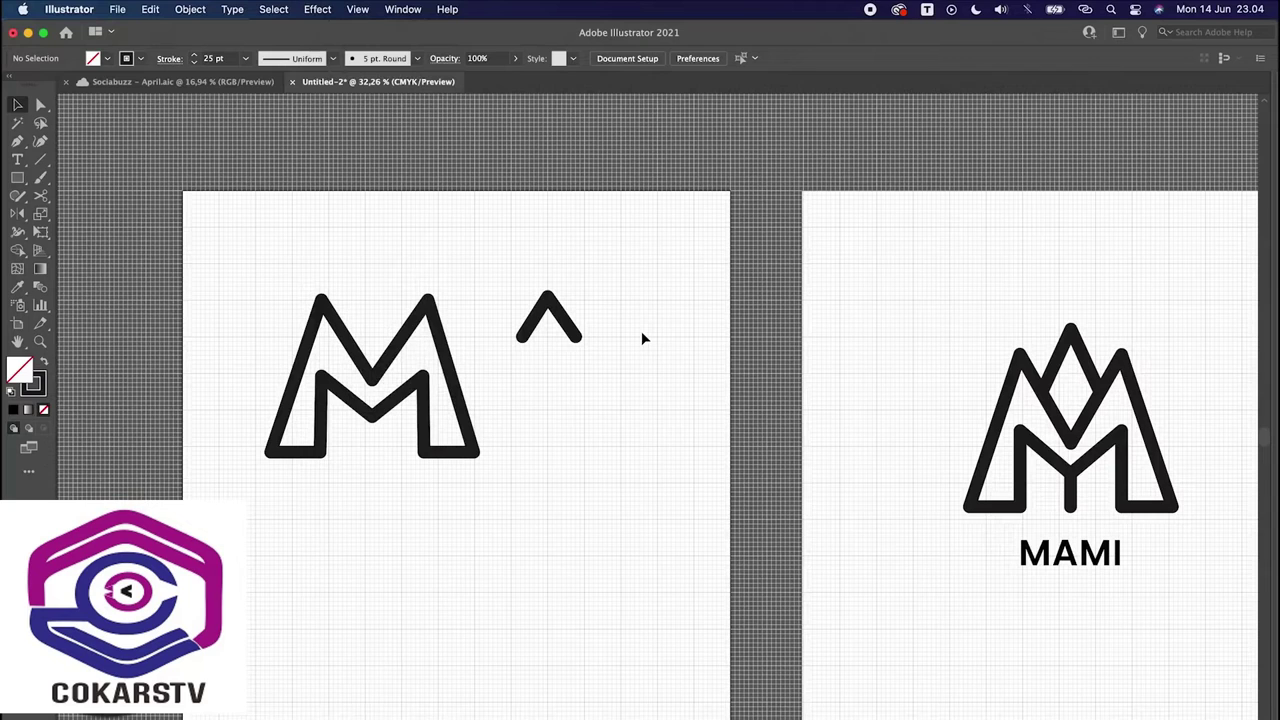
scroll(399, 318, up, 3)
scroll(399, 320, left, 2)
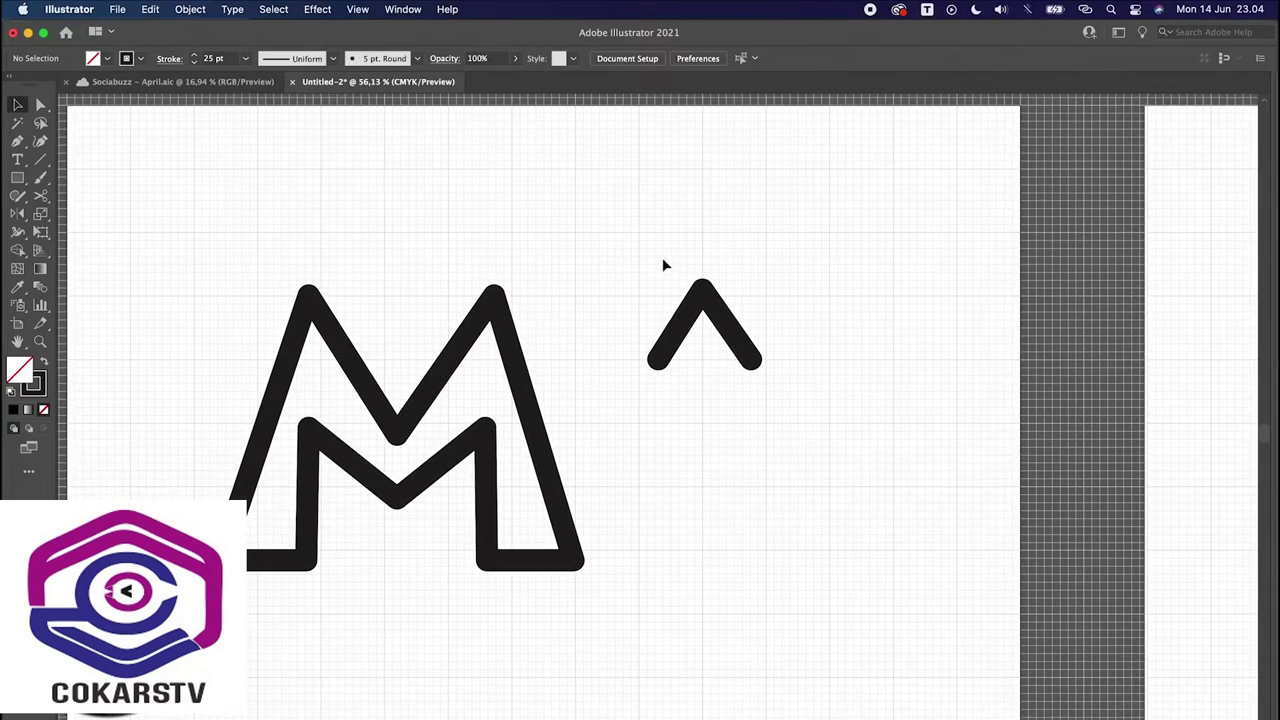
drag(274, 234, 971, 580)
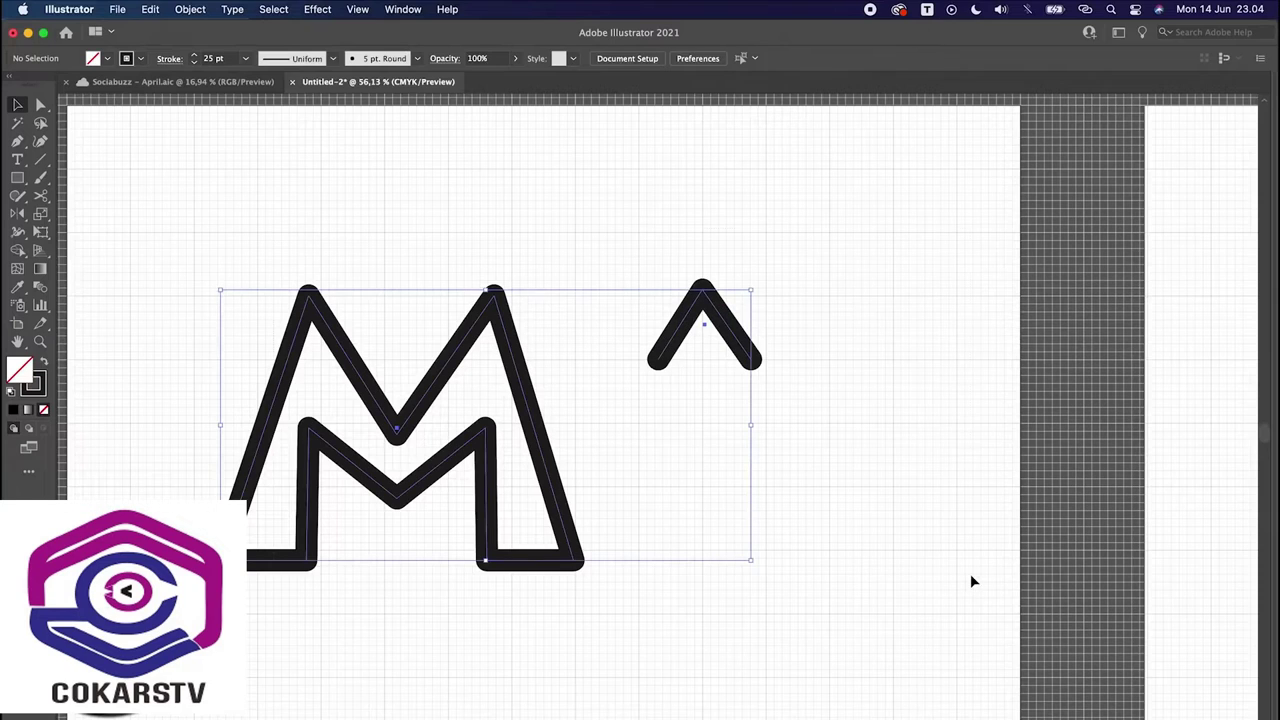
click(838, 473)
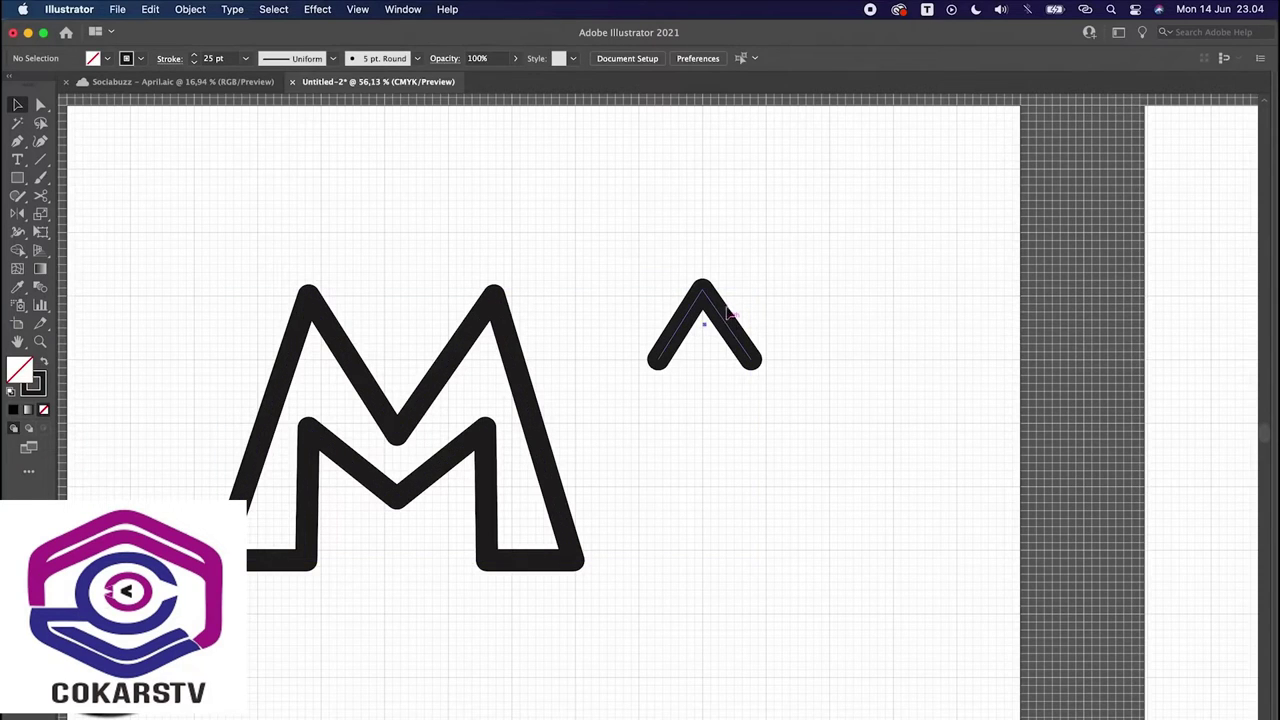
drag(730, 315, 685, 262)
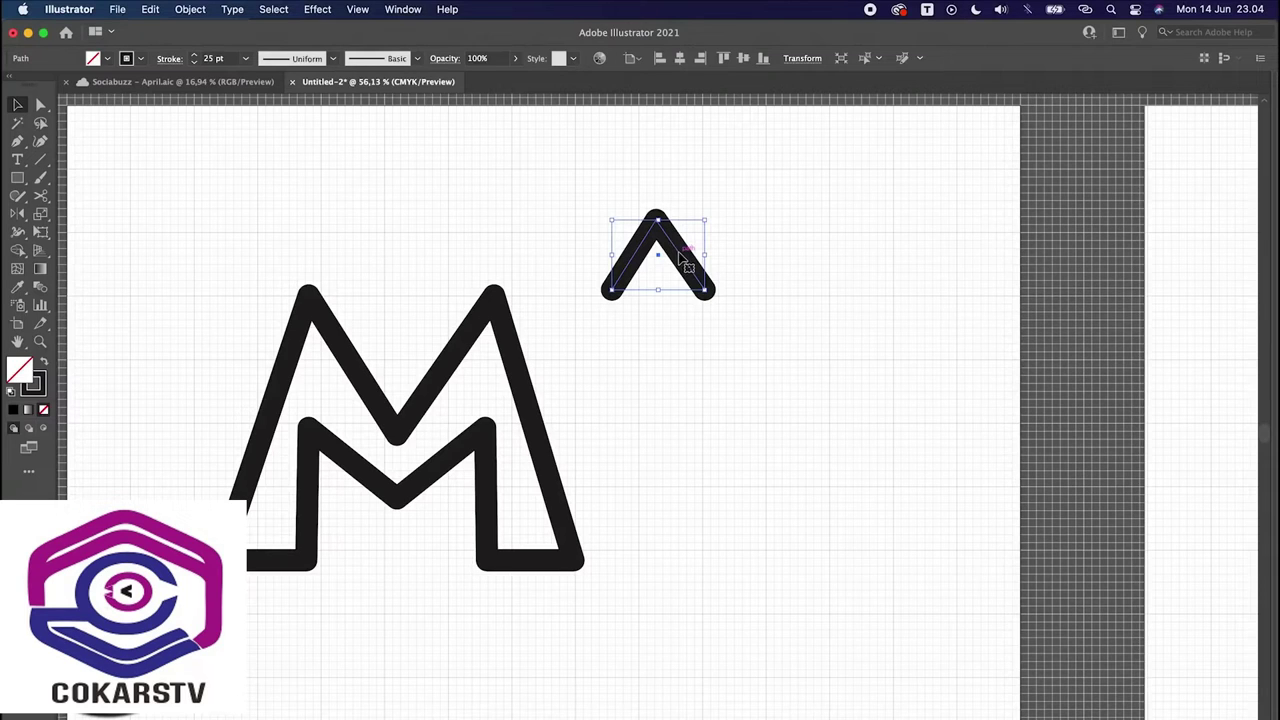
drag(677, 257, 419, 327)
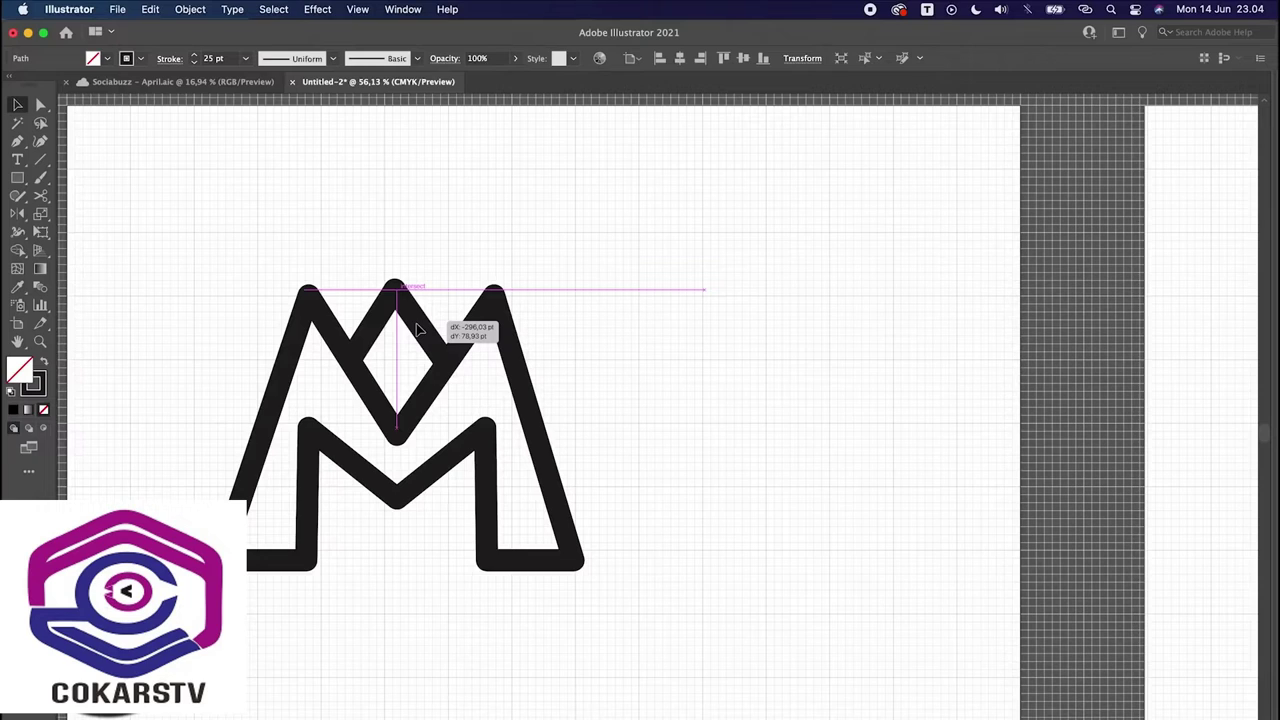
Step: Place the chevron in the M's notch, draw a horizontal test line across the M's peaks to check its height, and delete the line
drag(419, 327, 419, 327)
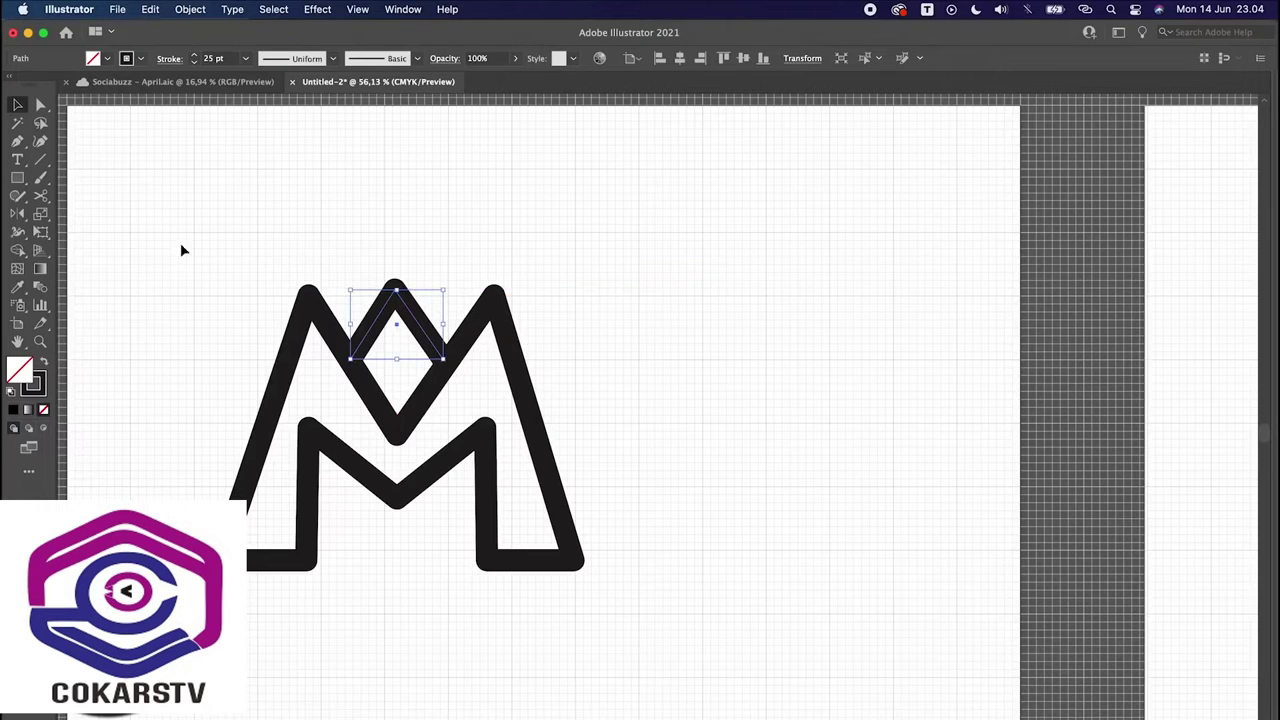
click(40, 160)
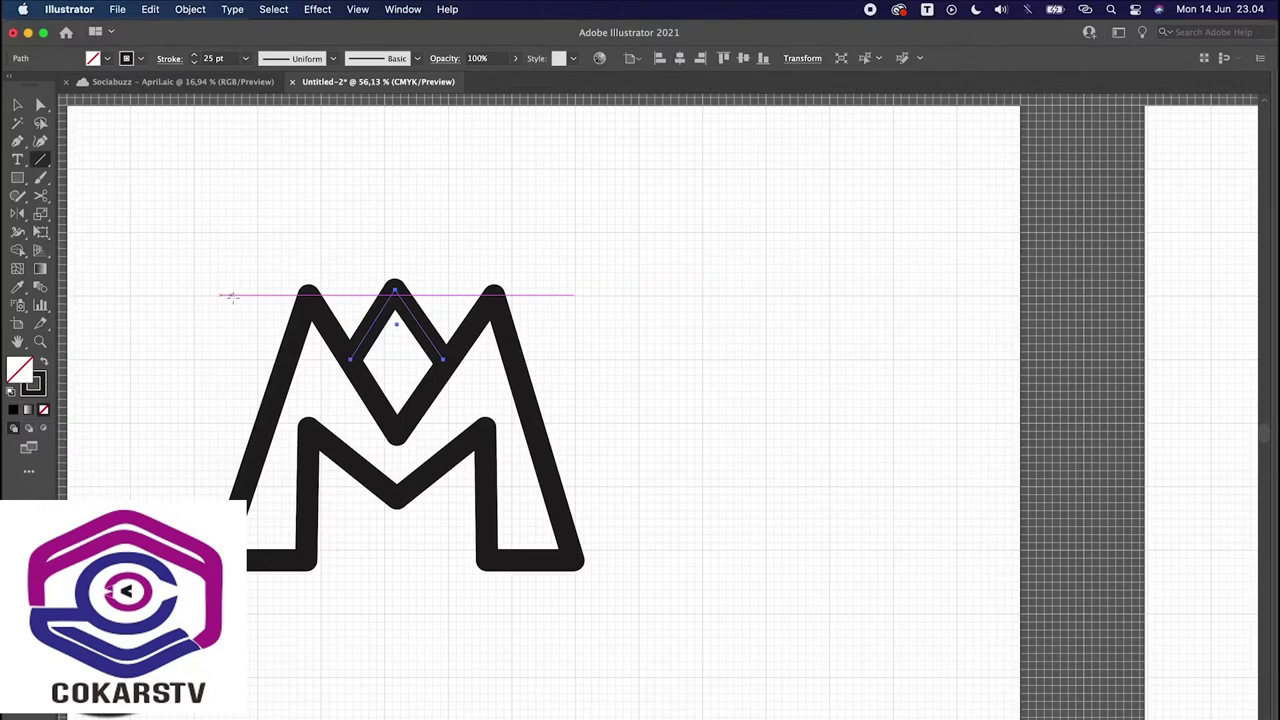
drag(230, 296, 636, 297)
key(v)
key(Delete)
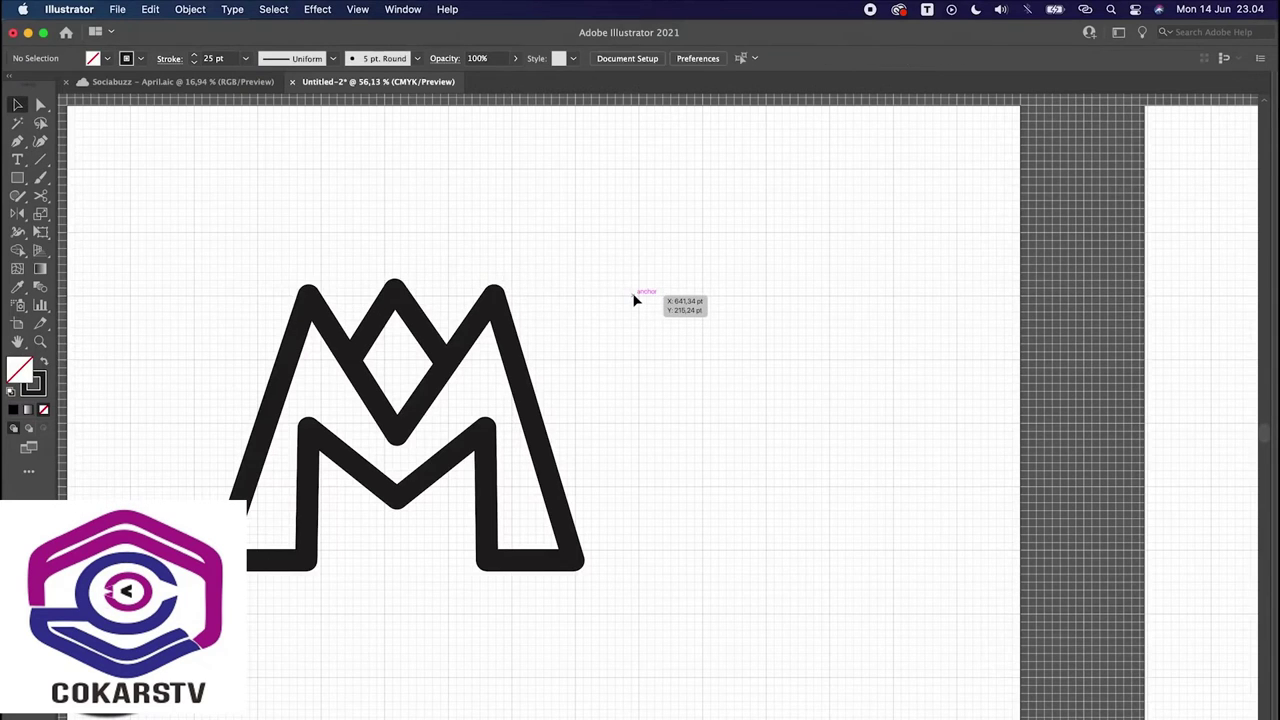
Step: Bring back the hidden panels and compare the rebuilt M with the finished MAMI logo on the neighbouring artboard
key(super+alt+0)
key(shift+Tab)
key(super+z)
key(super+z)
key(super+z)
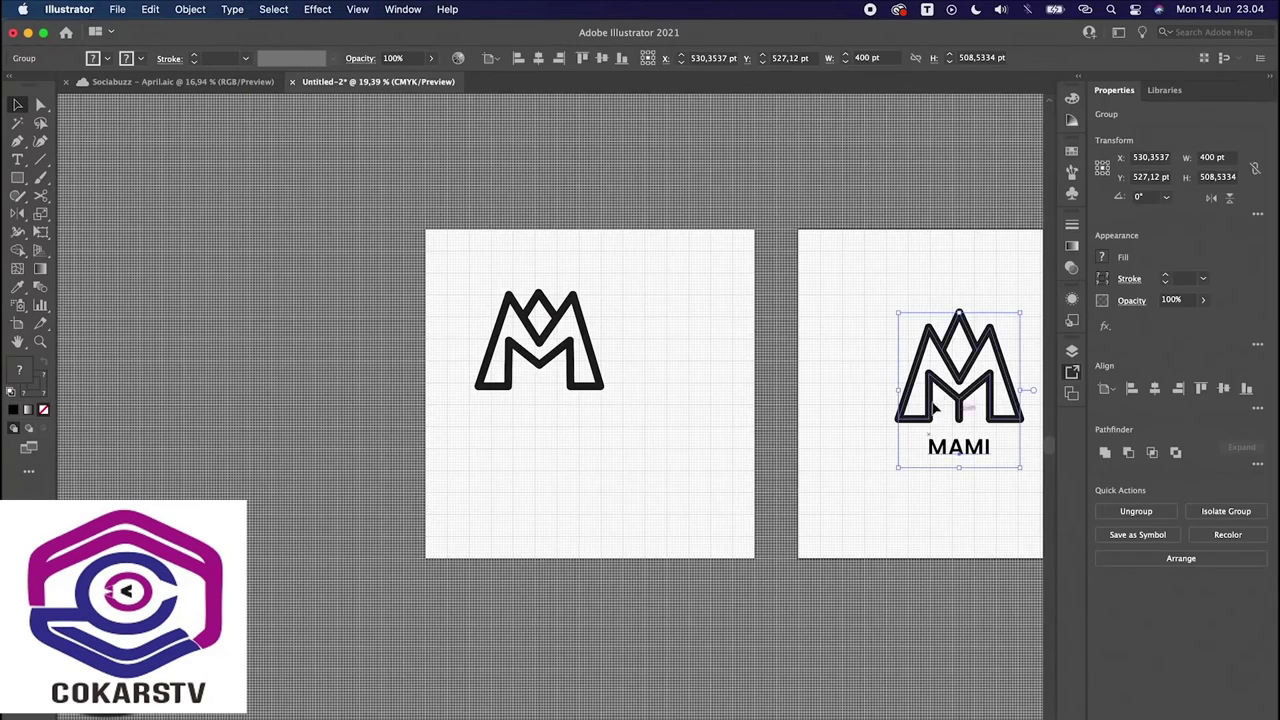
scroll(545, 348, up, 5)
key(super+apostrophe)
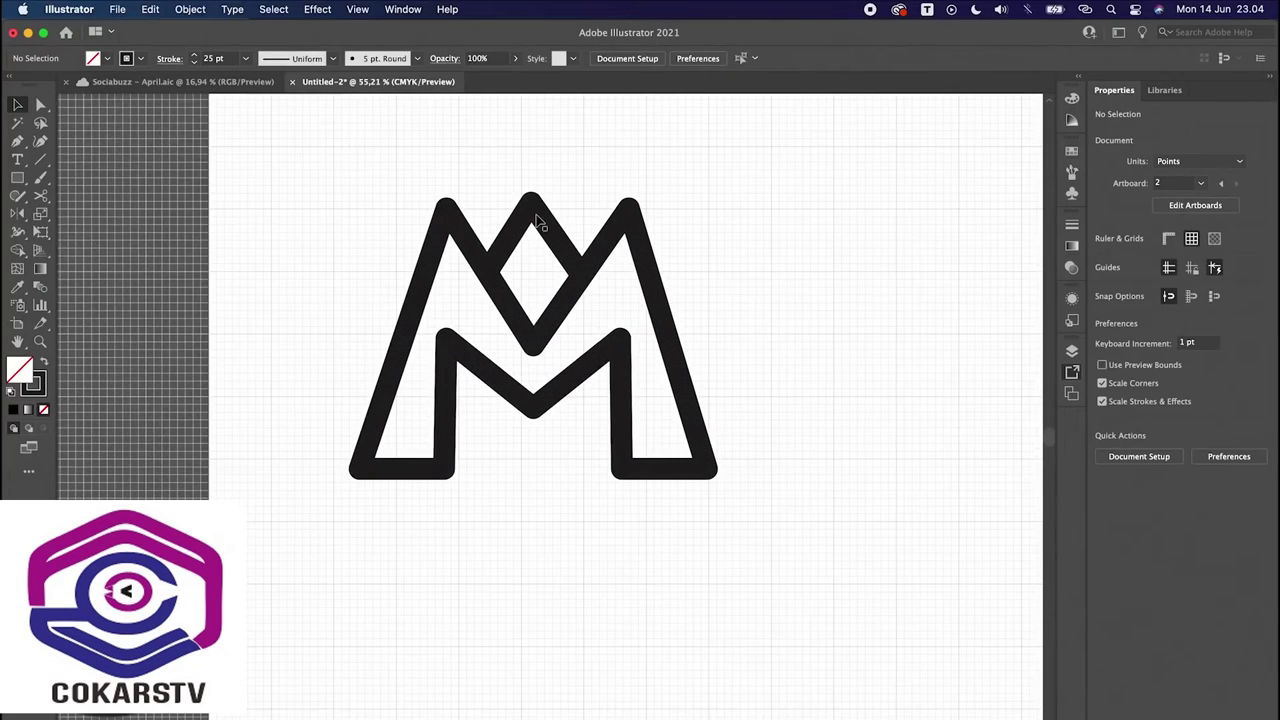
Step: Move the chevron until its tip is level with the M's peaks, check it with a horizontal test line, and undo the line
mouse_move(534, 206)
mouse_down()
mouse_move(540, 160)
mouse_move(540, 222)
mouse_up()
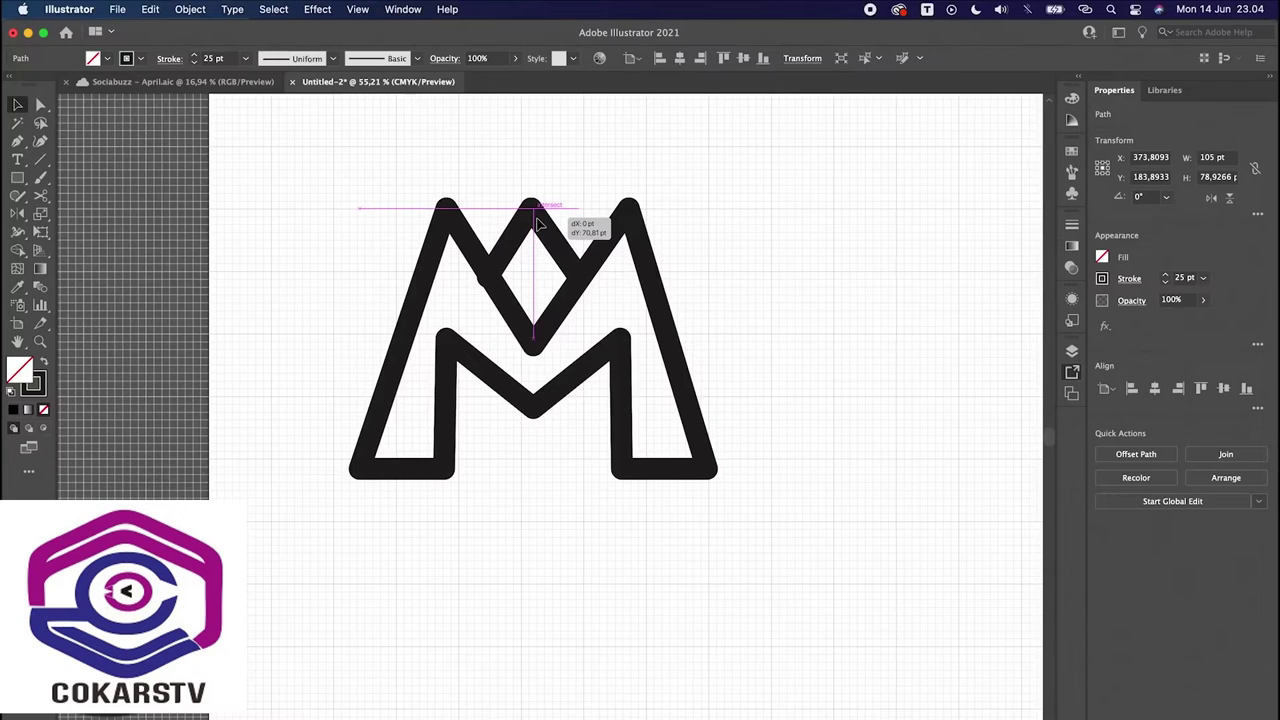
drag(537, 222, 381, 208)
click(40, 160)
drag(729, 220, 737, 212)
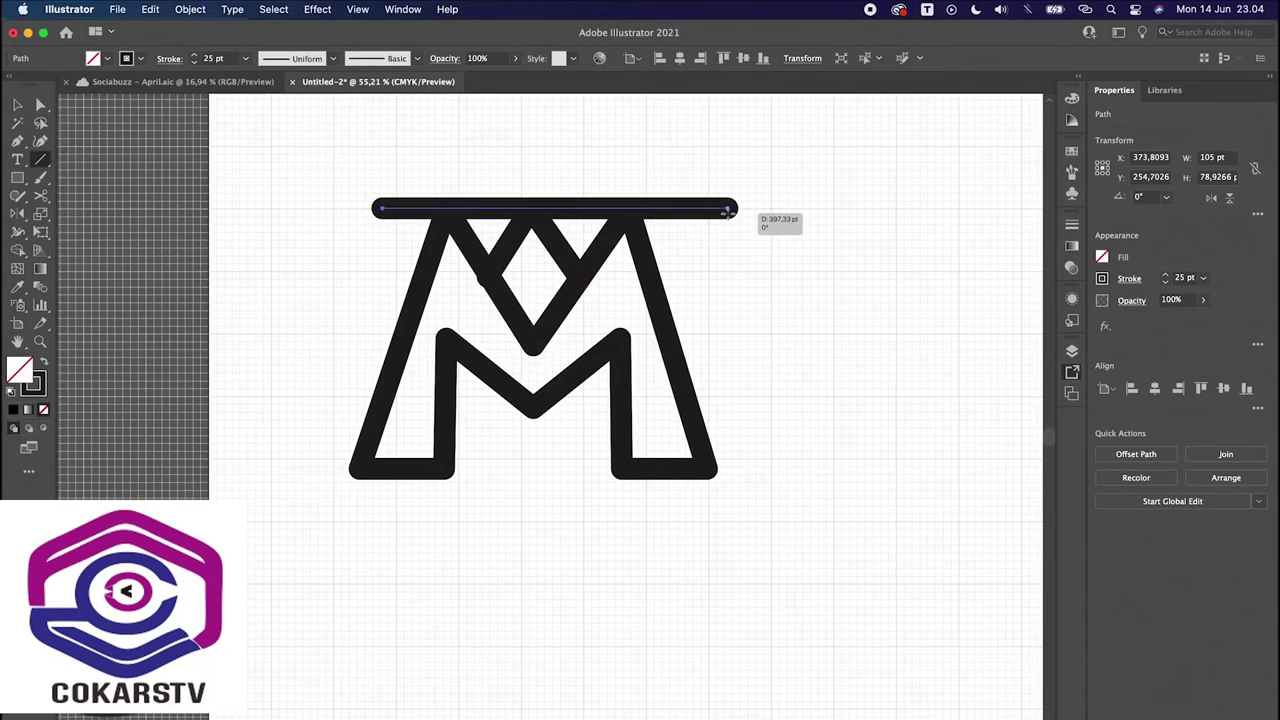
key(ctrl+z)
Step: Raise the chevron about 18 pt to Y 236.26 pt so its tip stands slightly above the M's peaks, and clear the selection
key(v)
scroll(520, 220, up, 3)
scroll(520, 220, right, 2)
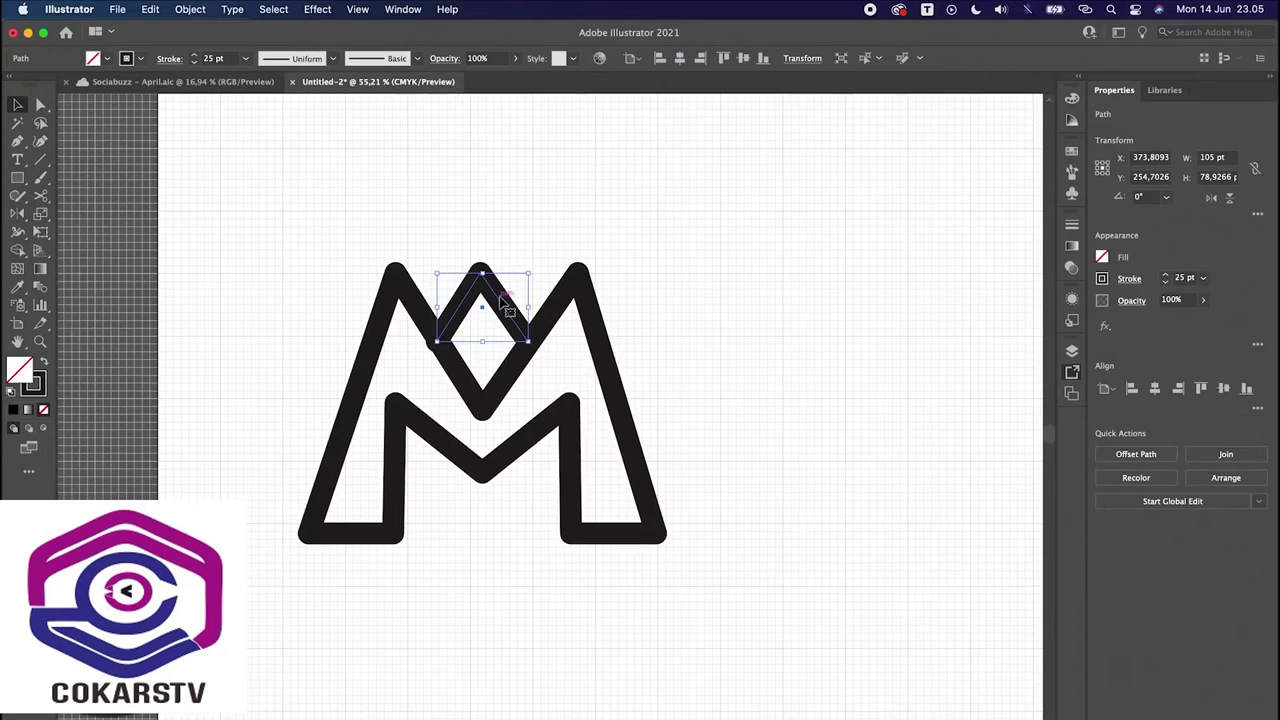
mouse_move(503, 310)
mouse_down()
mouse_move(470, 232)
mouse_move(506, 227)
mouse_move(501, 289)
mouse_up()
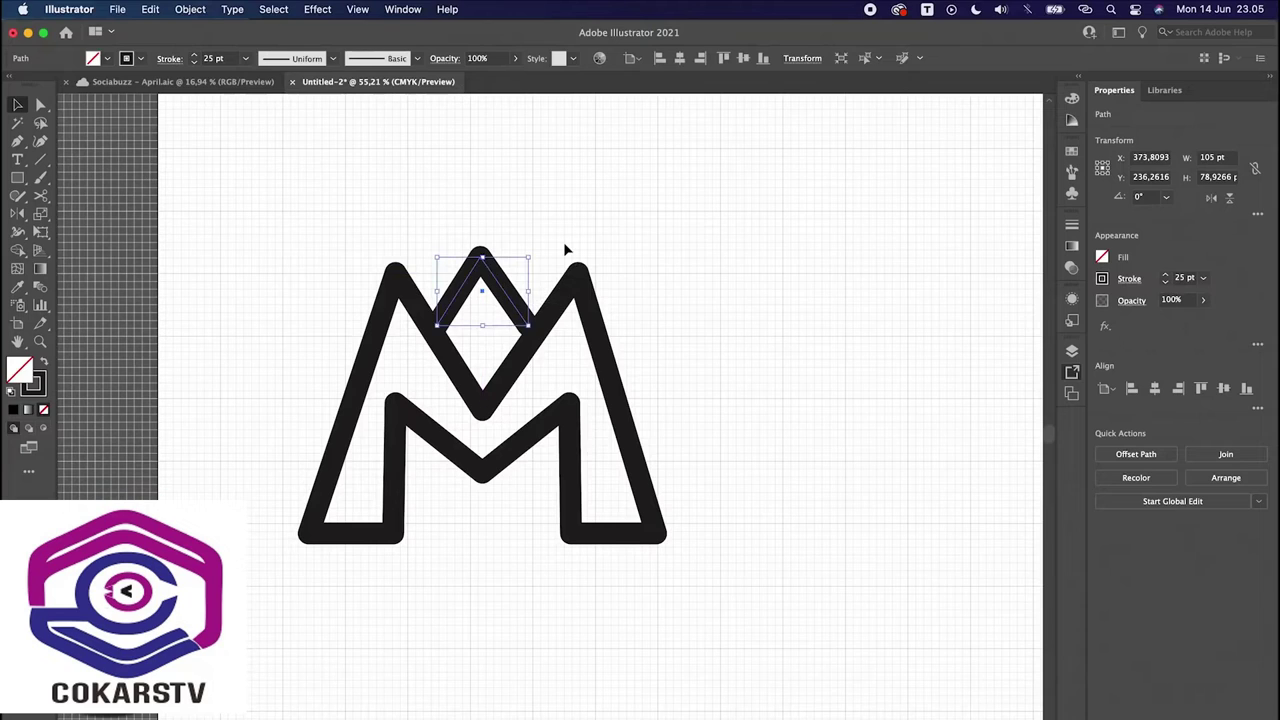
click(566, 250)
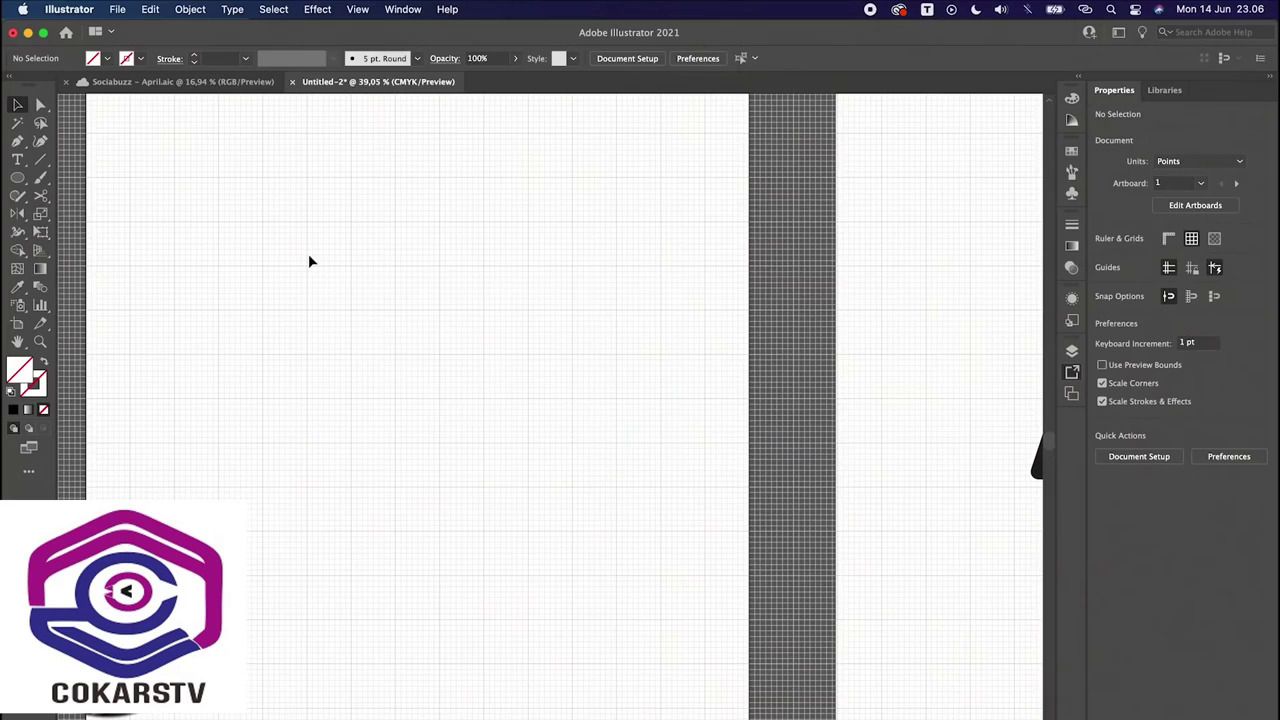
Step: Add a line of point type with random filler letters near the top of the empty first artboard
click(19, 162)
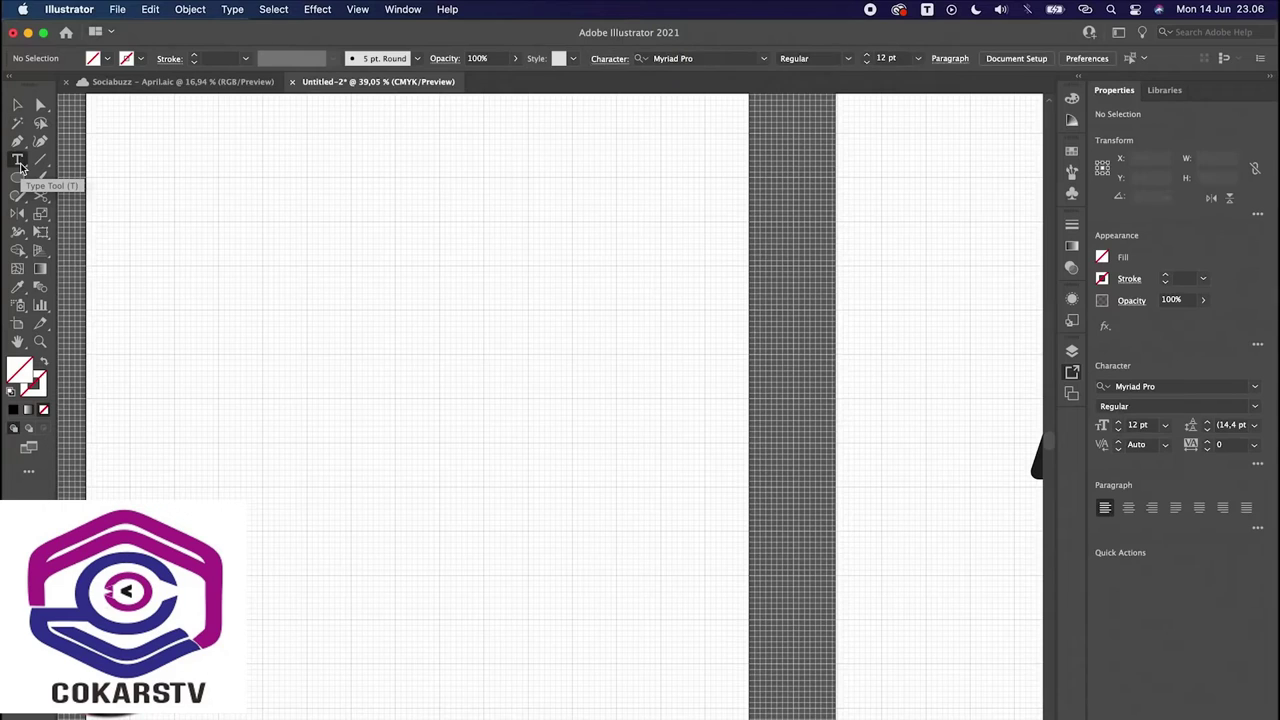
click(268, 228)
text(asjdlkasjdlkas jdlaksdj aklsdjaskldjasd)
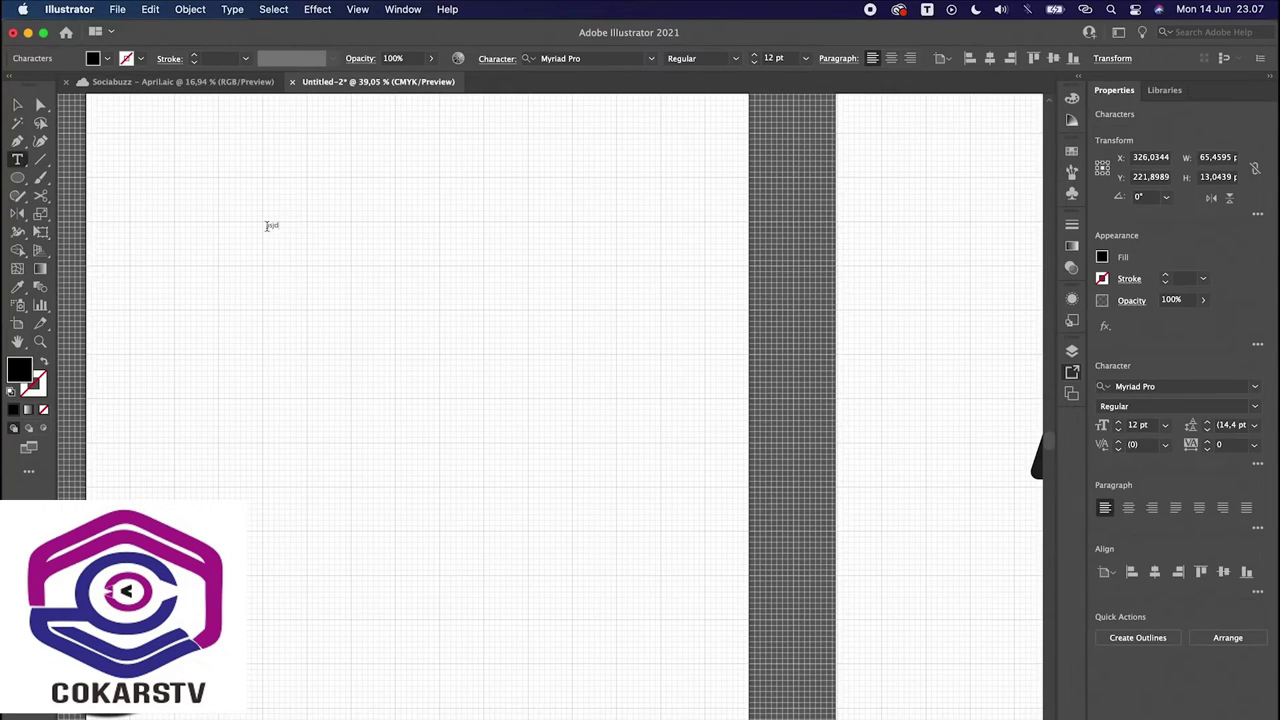
key(Escape)
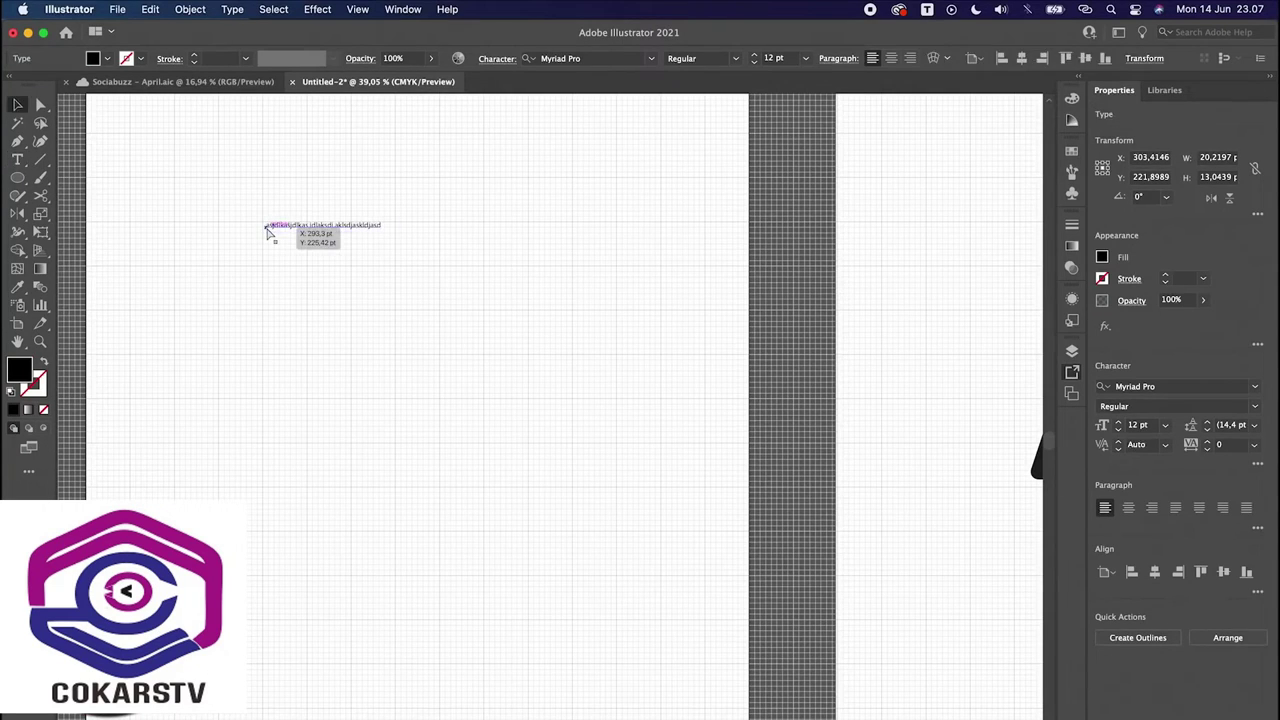
Step: Draw an area type box about 740 by 382 pt with placeholder text below the filler line, and delete both text objects
click(17, 162)
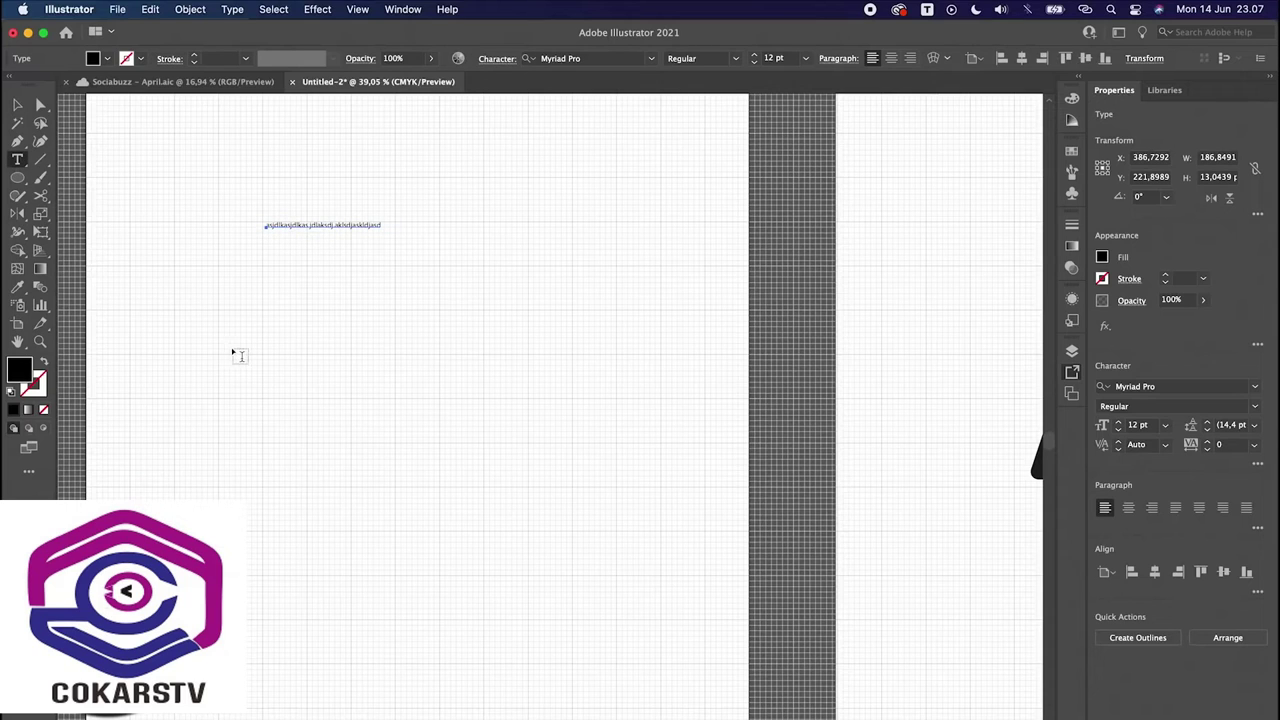
drag(170, 285, 626, 518)
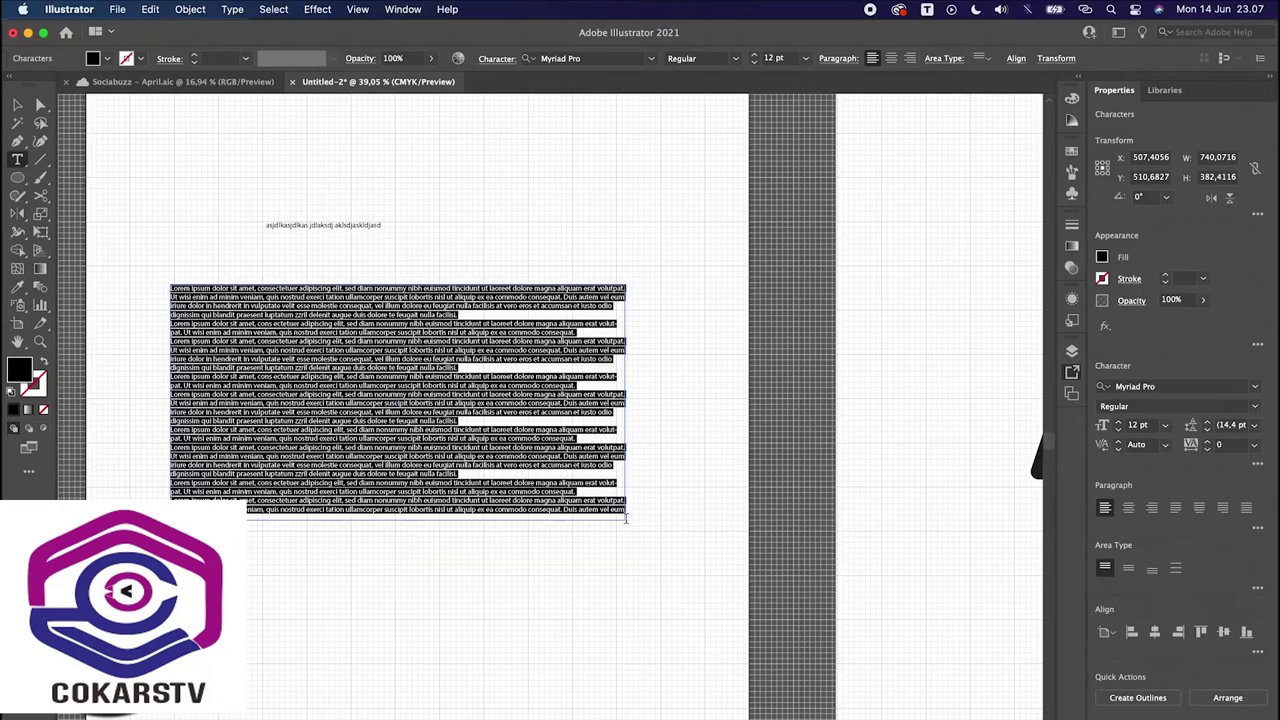
key(Escape)
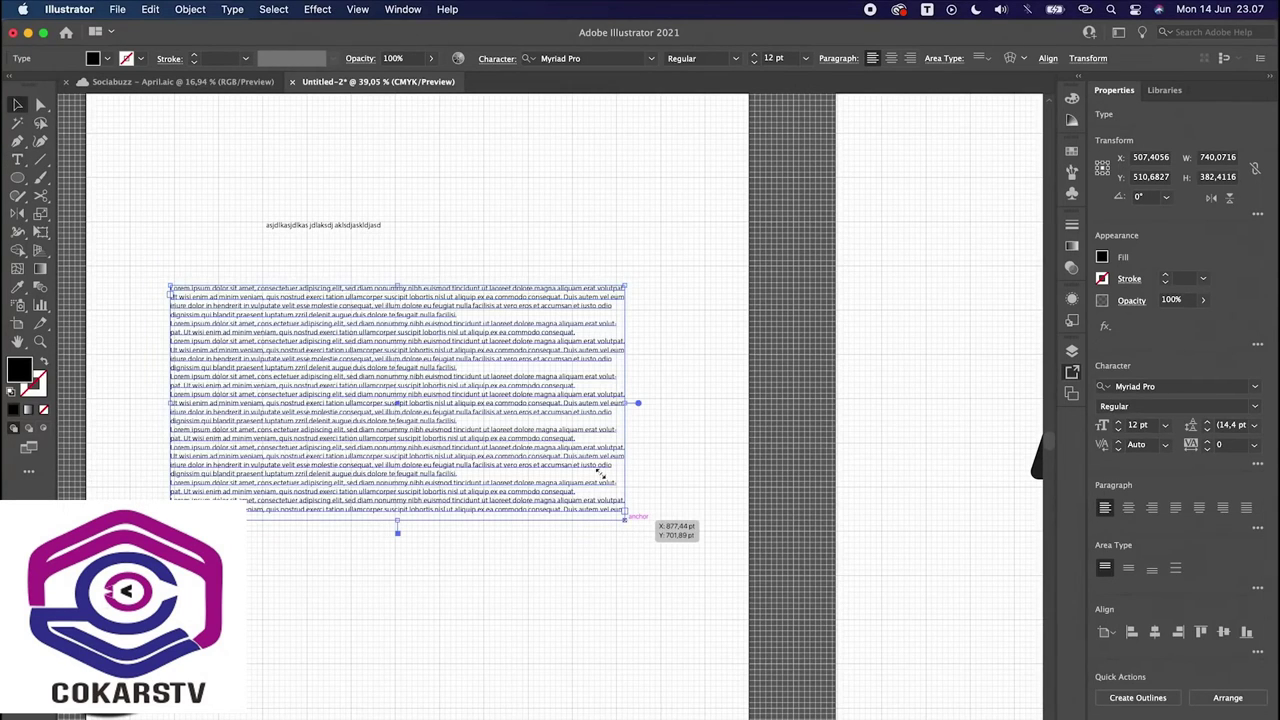
drag(343, 166, 496, 498)
key(Delete)
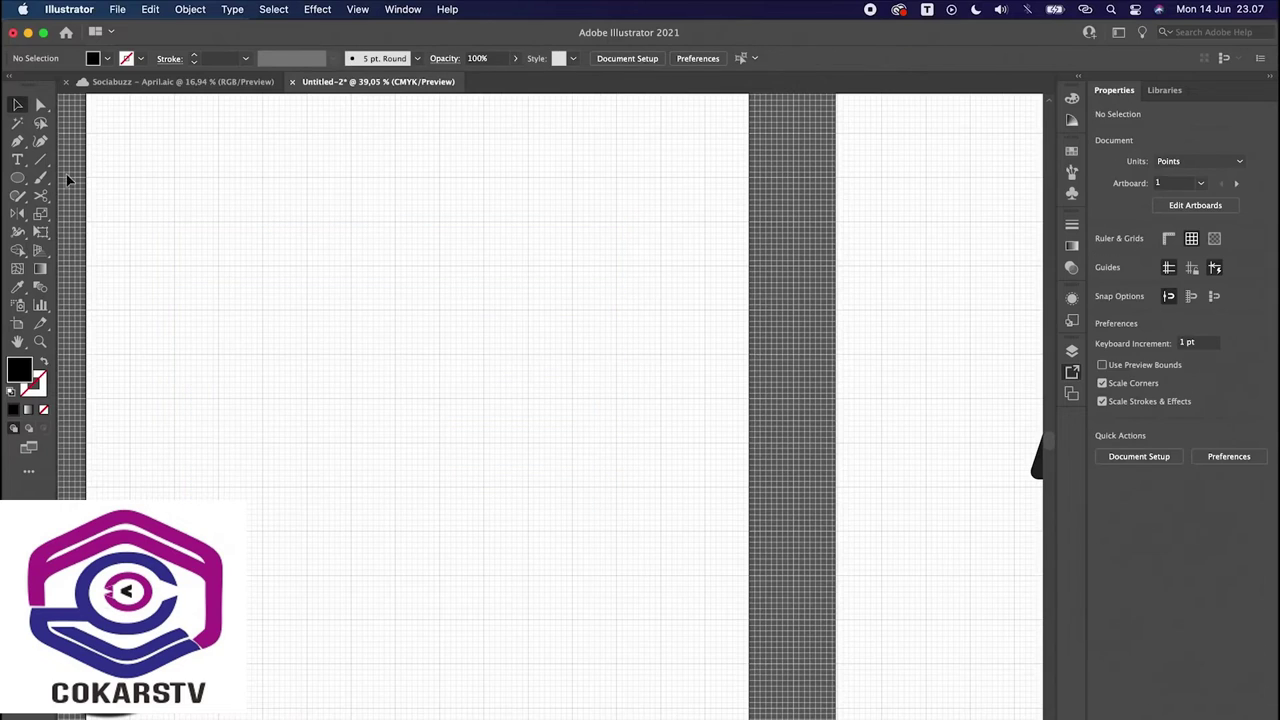
Step: Draw a circle about 563 pt in diameter on the first artboard and remove its fill
click(17, 178)
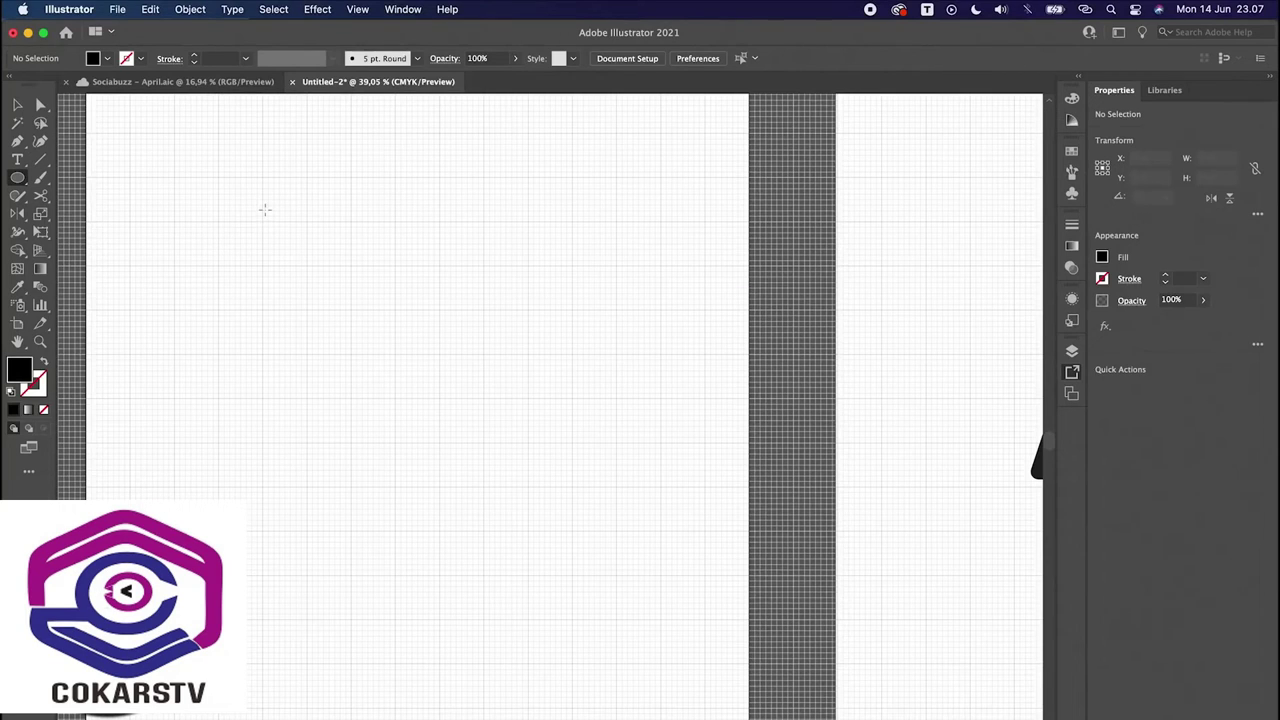
drag(264, 209, 609, 514)
key(v)
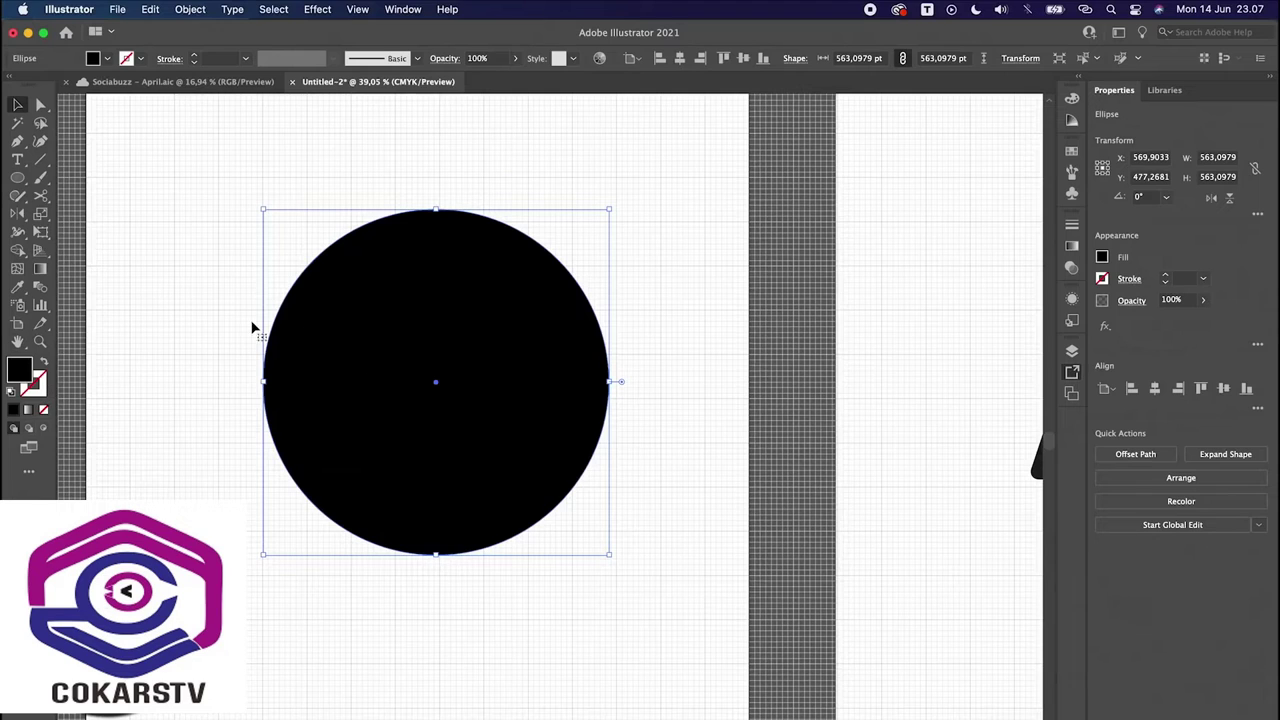
click(43, 409)
Step: Add the text "Contoh Logo" along the circle with Type on a Path, starting at the circle's topmost point
drag(17, 160, 123, 196)
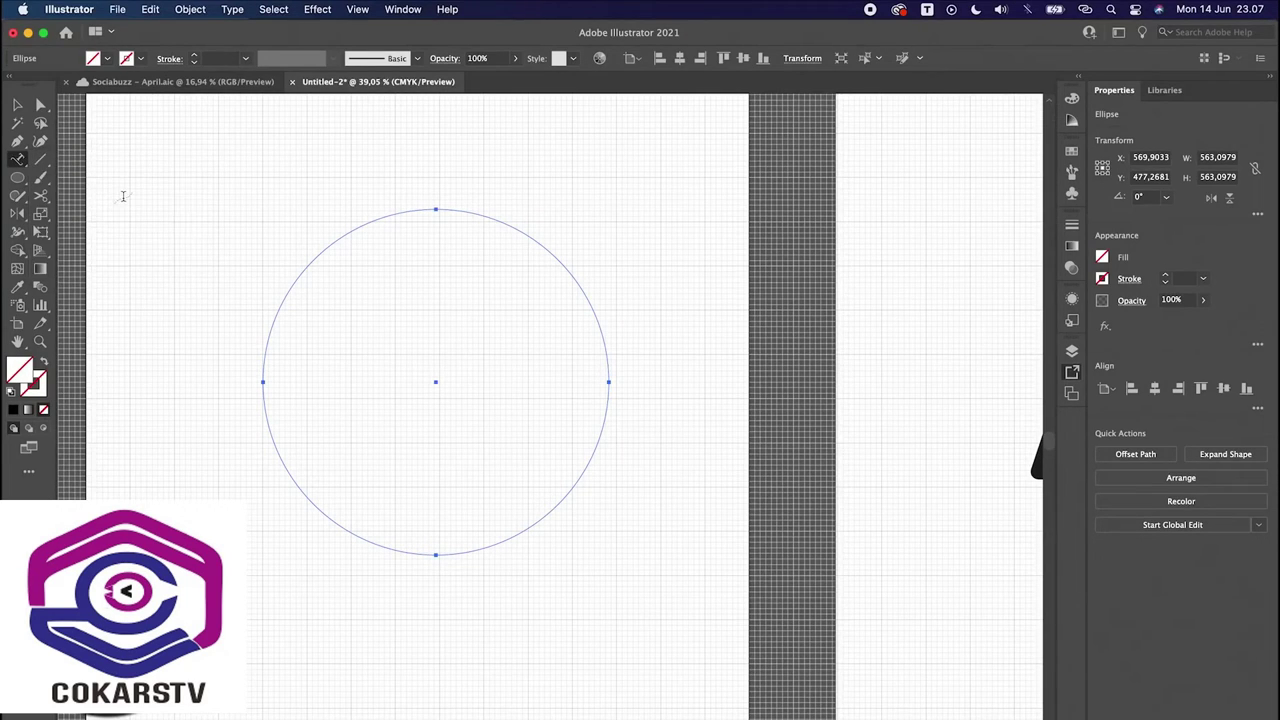
click(437, 206)
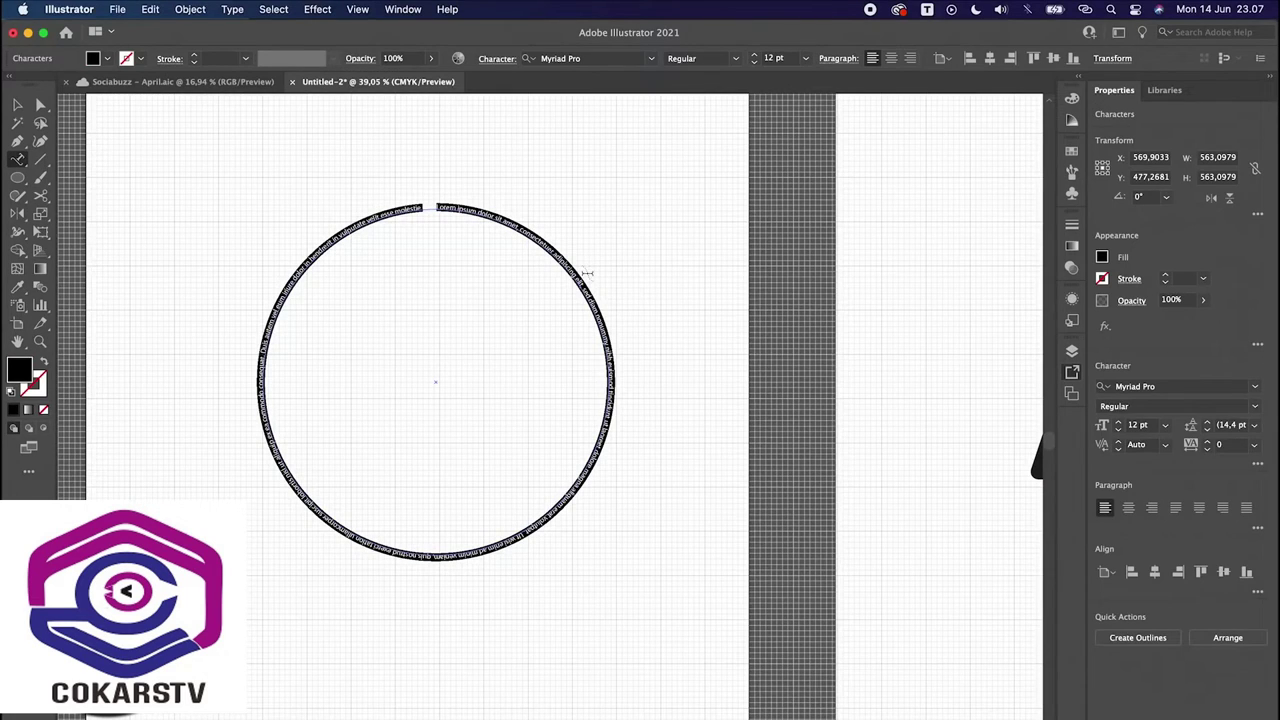
text(Contoh Logo)
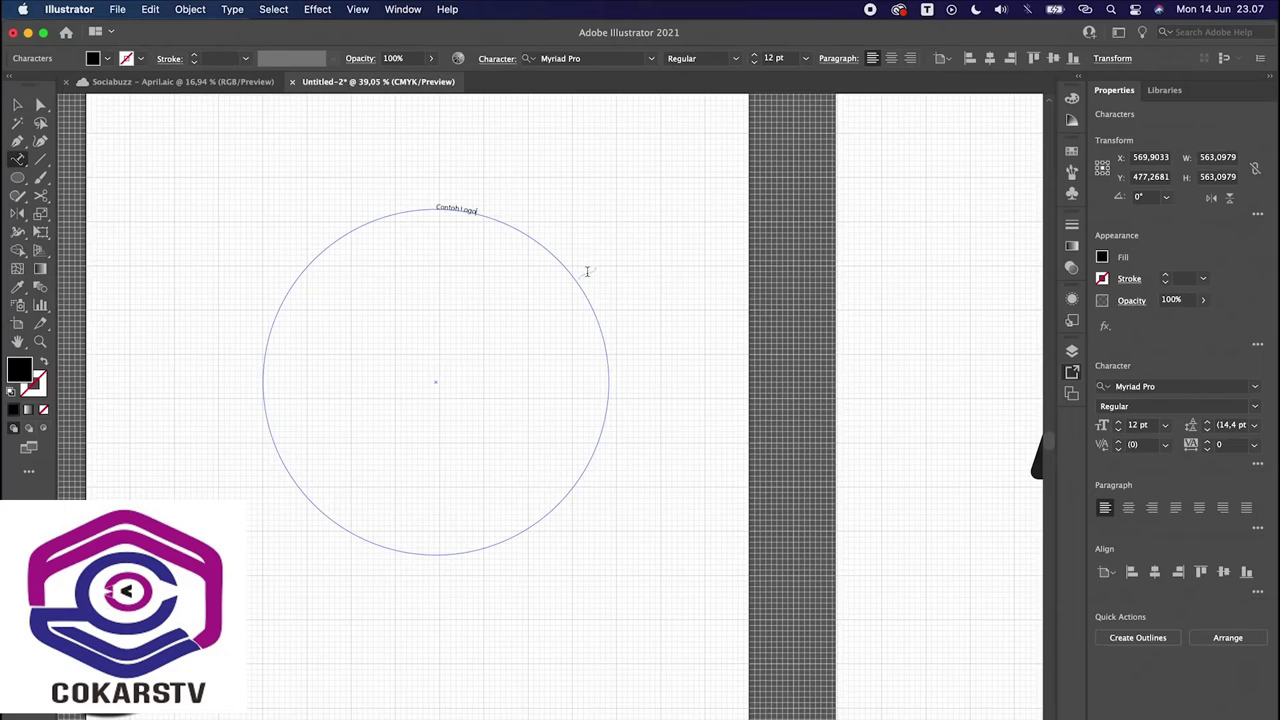
key(Escape)
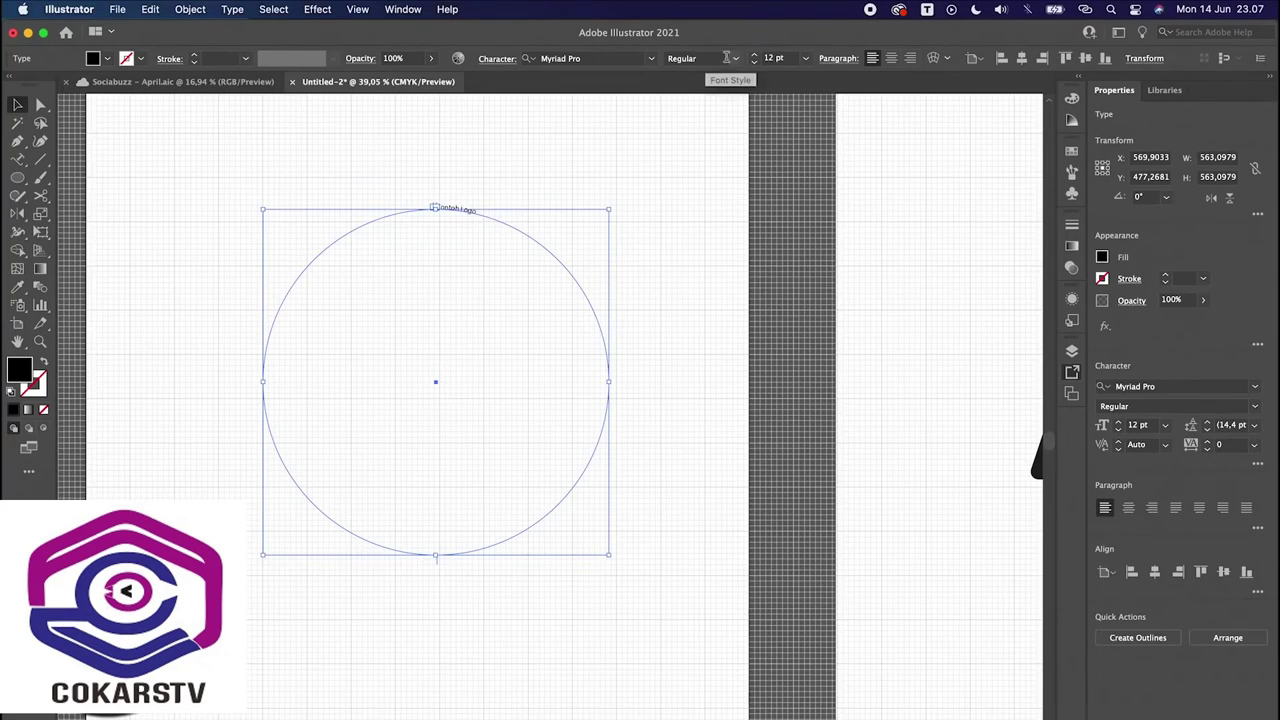
Step: Set the path text to 96 pt in Poppins Regular and clear the selection
click(786, 61)
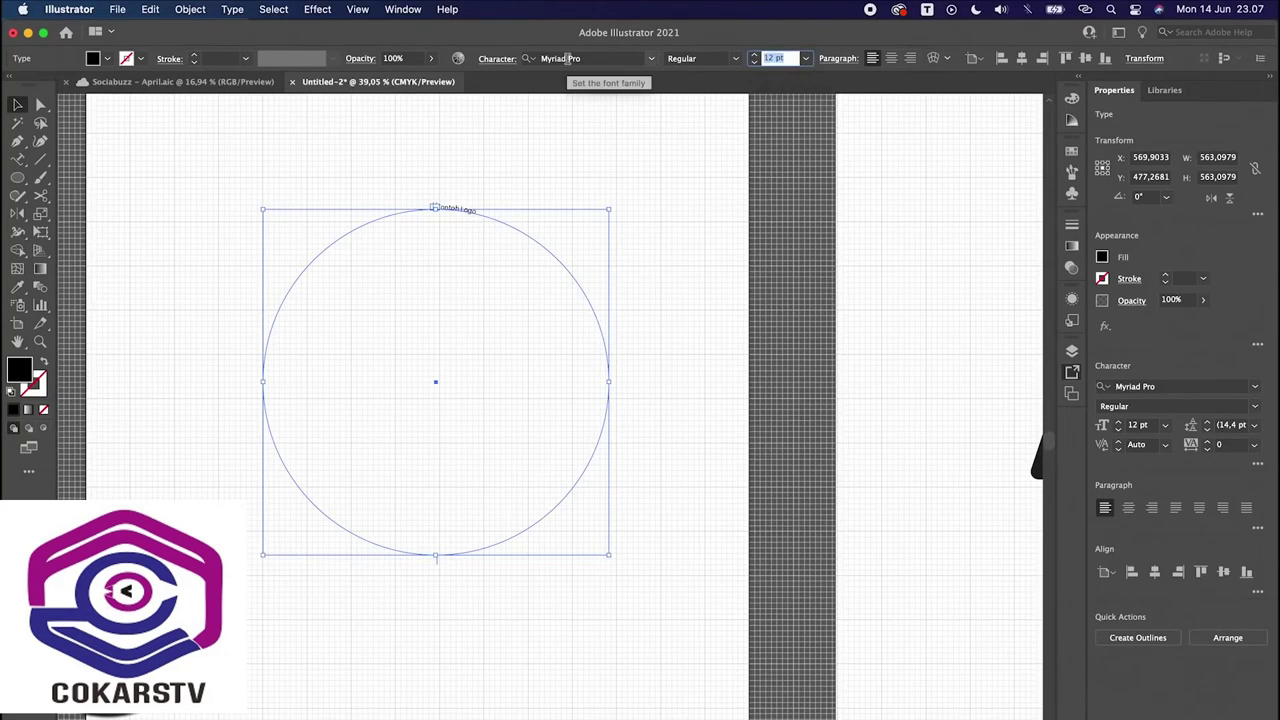
text(96)
key(Return)
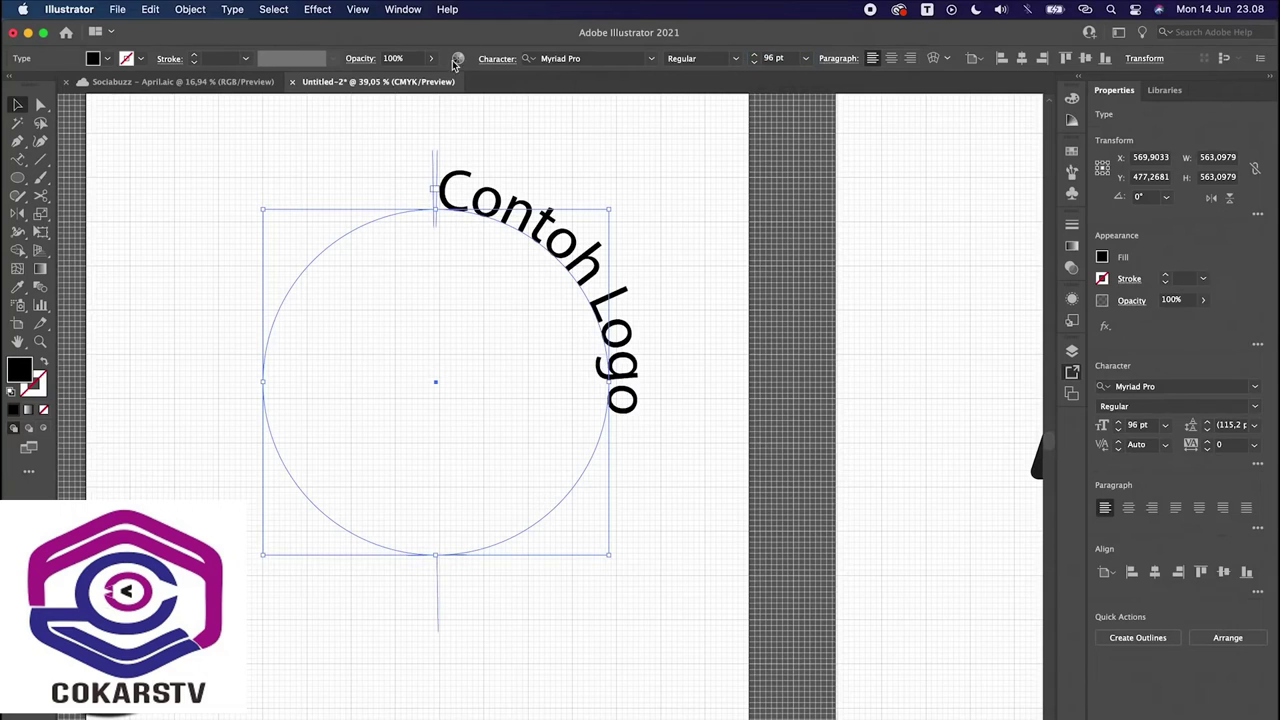
click(592, 58)
text(poppi)
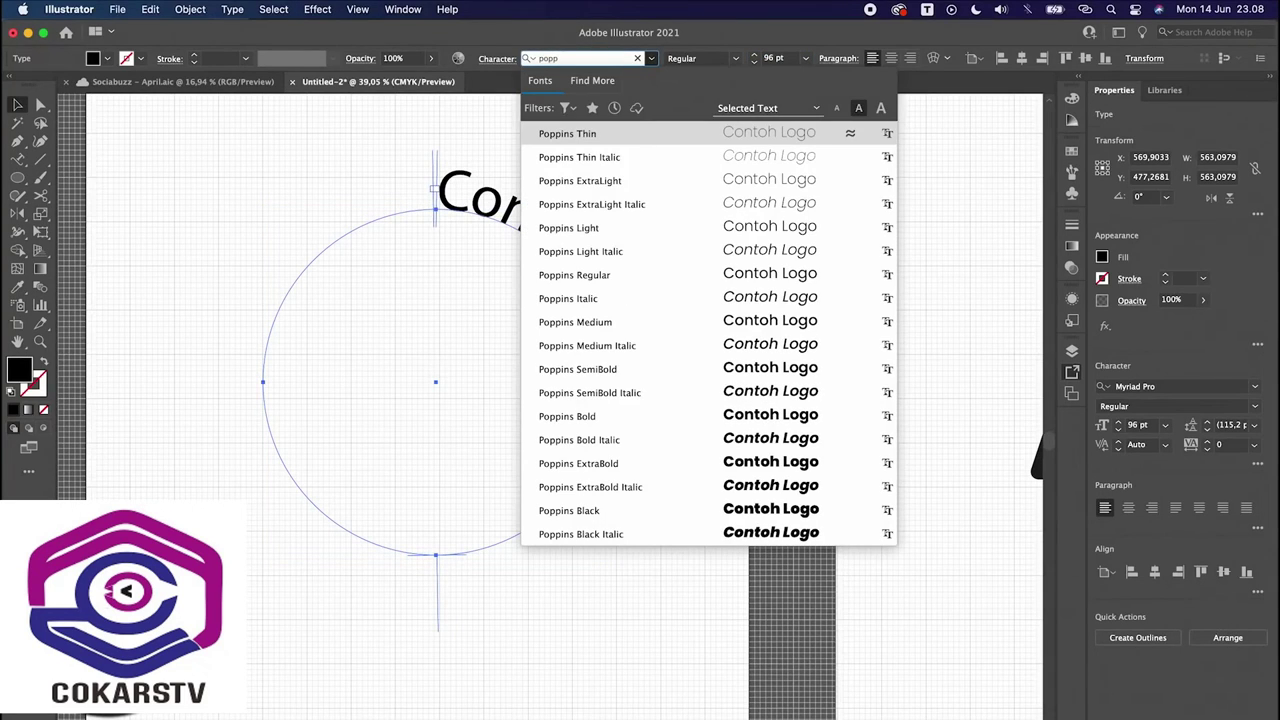
click(622, 278)
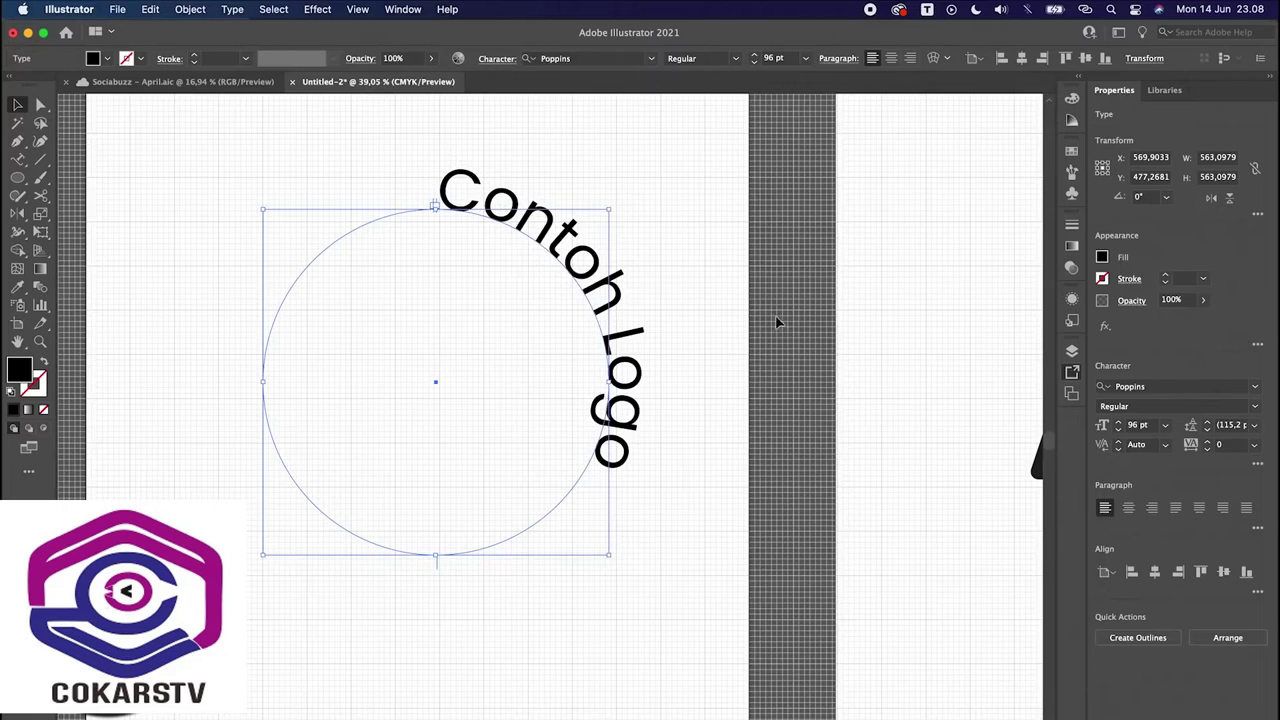
click(760, 314)
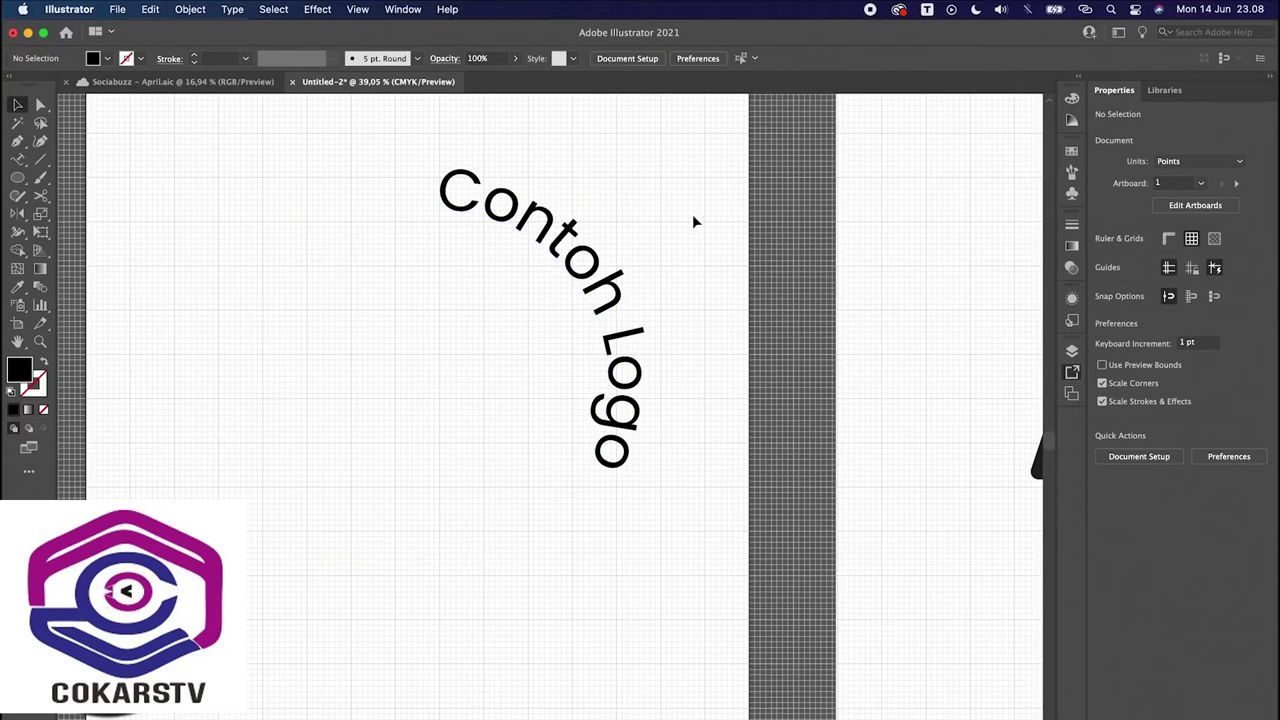
Step: Move the path text's end bracket slightly counter-clockwise along the circle's top, away from the start bracket
click(564, 249)
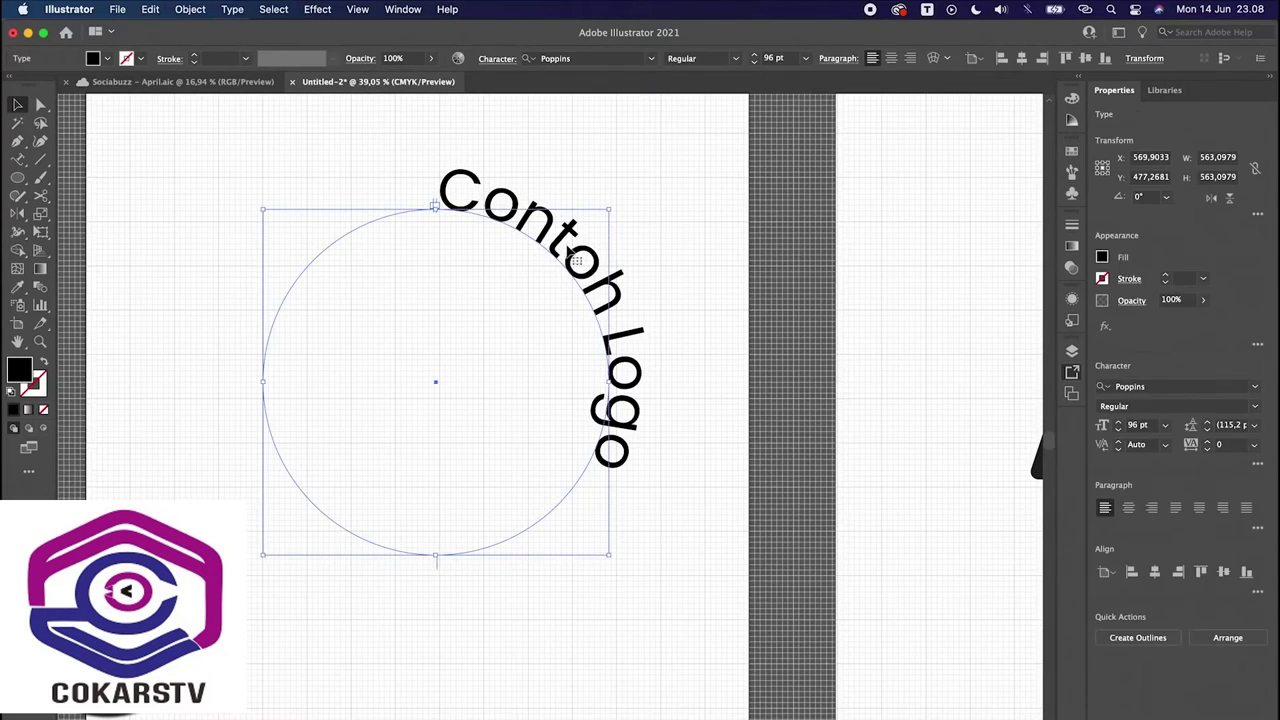
scroll(695, 259, up, 5)
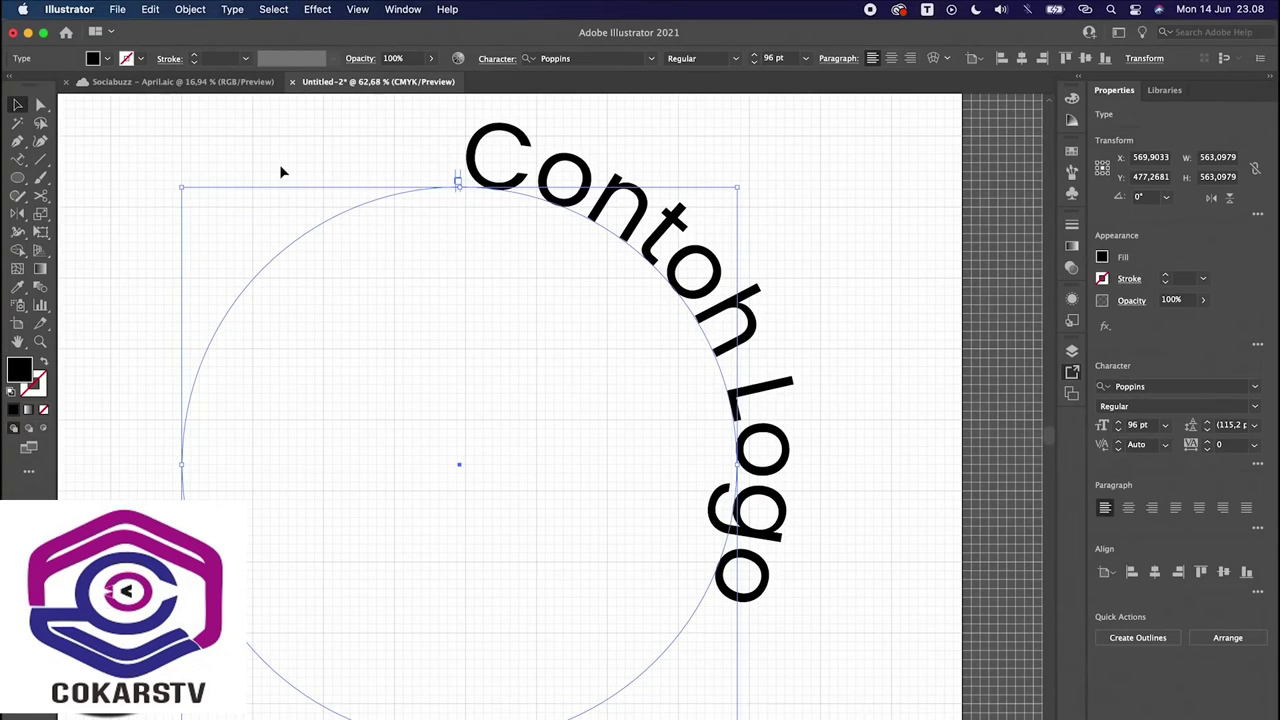
scroll(455, 173, up, 5)
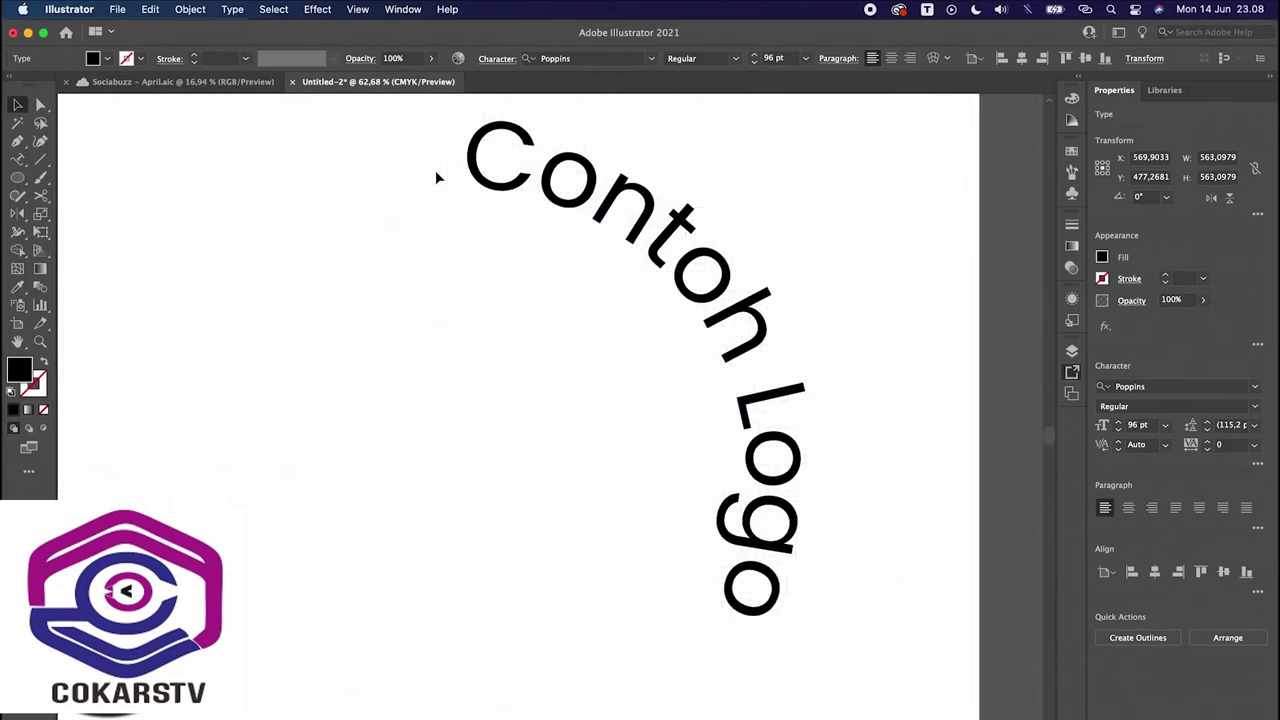
scroll(492, 170, up, 3)
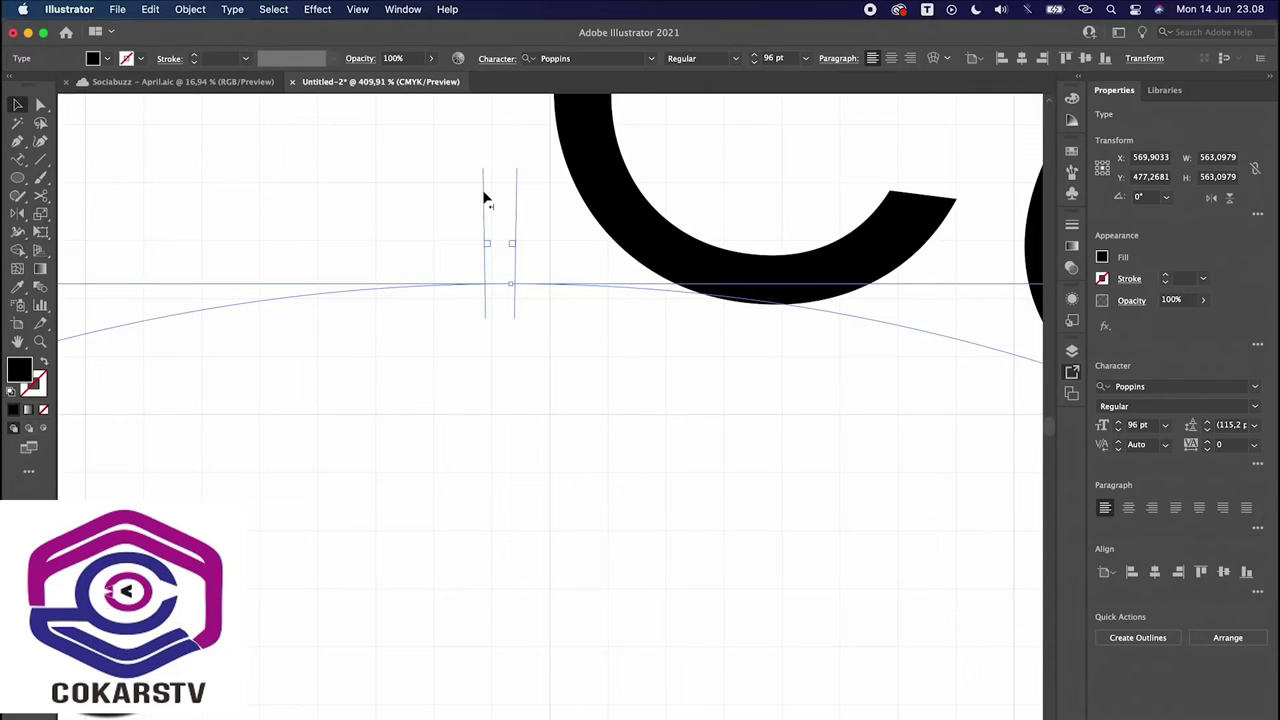
drag(484, 199, 435, 206)
scroll(435, 206, down, 10)
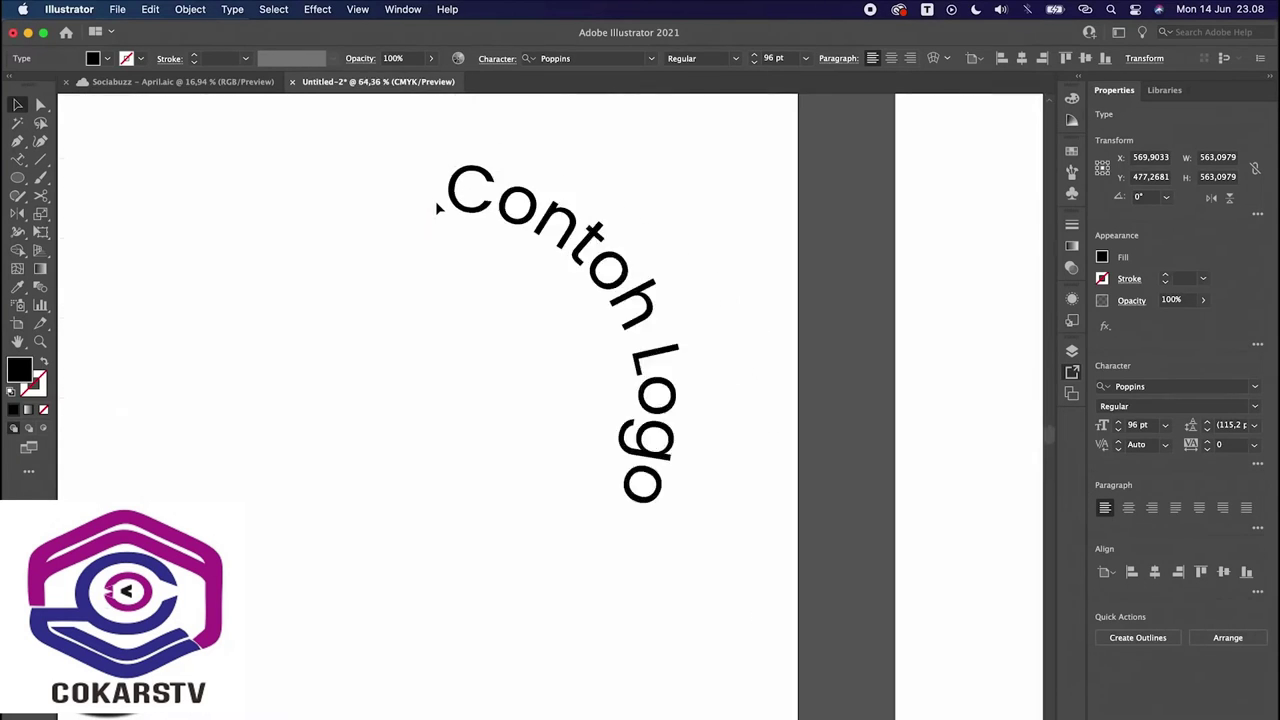
Step: Extend the path text with the filler letters "asdnaksdnaksd", cut it back to "Contoh", and finish editing
scroll(437, 207, down, 3)
double_click(586, 414)
text(asd)
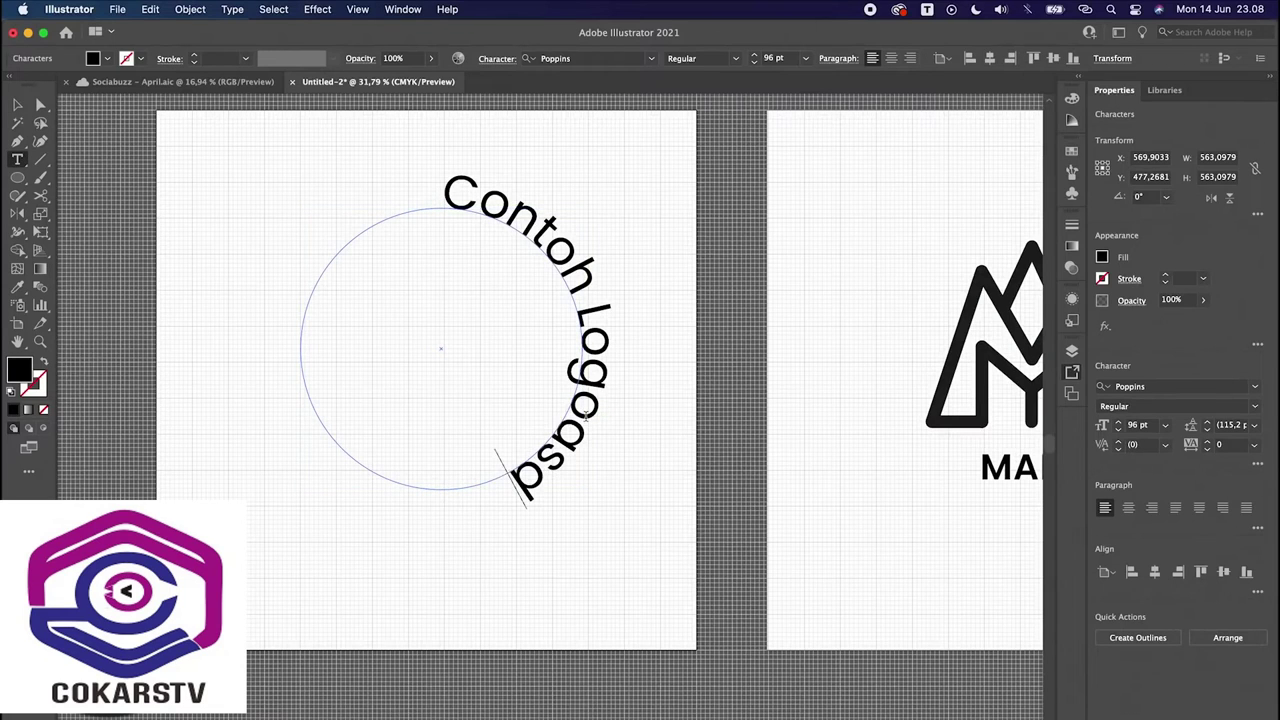
text(naksdnaksd)
key(BackSpace)
key(BackSpace)
key(BackSpace)
key(BackSpace)
key(BackSpace)
key(BackSpace)
key(BackSpace)
key(BackSpace)
key(BackSpace)
key(BackSpace)
key(BackSpace)
key(BackSpace)
key(BackSpace)
key(BackSpace)
key(BackSpace)
key(BackSpace)
key(BackSpace)
key(BackSpace)
key(Escape)
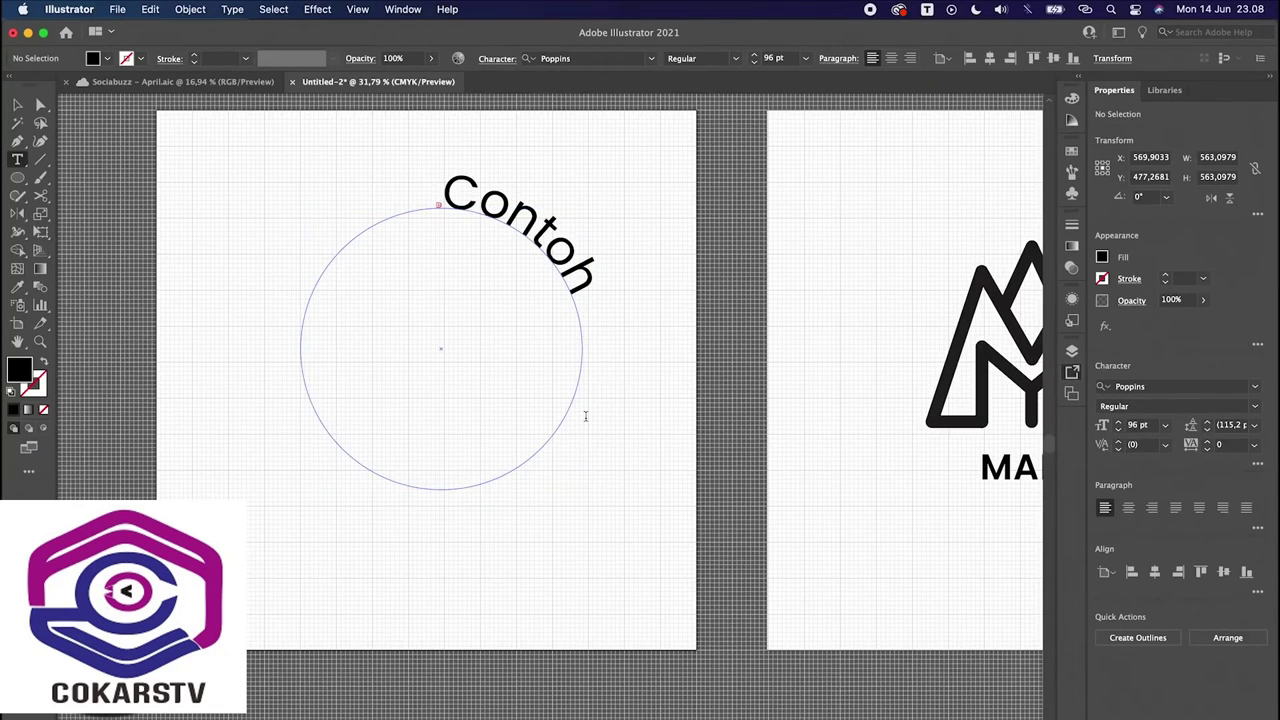
Step: Undo the last text deletion and remove only the filler letters, leaving "Contoh Logo" along the circle
key(super+z)
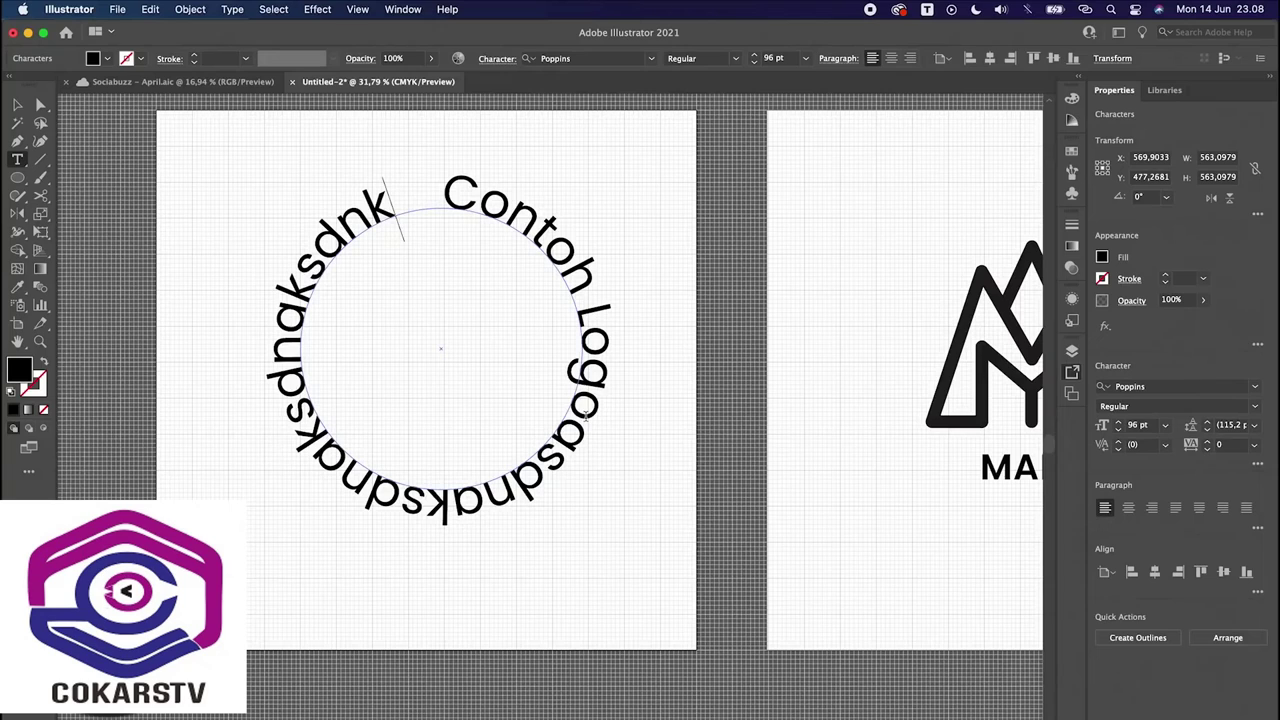
drag(394, 210, 586, 428)
key(Escape)
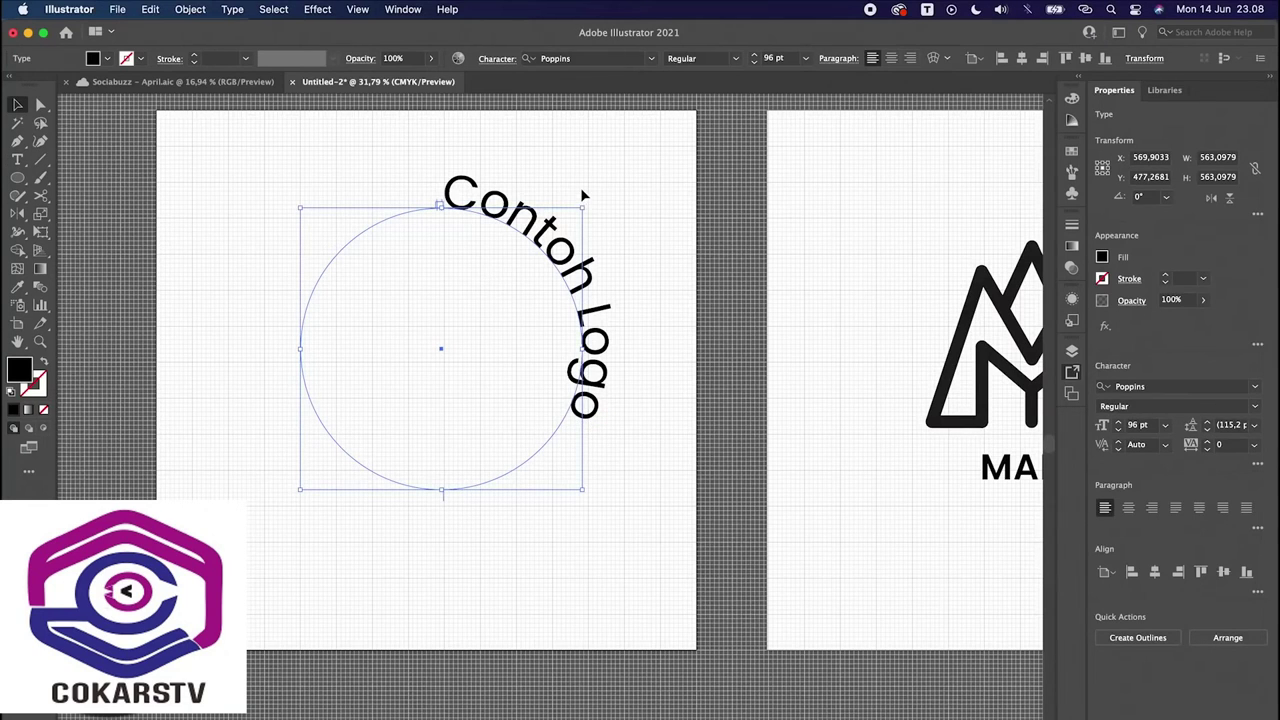
Step: Slide the path text's start bracket clockwise to the circle's upper-right arc and its end bracket to the circle's leftmost point
click(580, 187)
click(440, 205)
alt+scroll(480, 195, up, 5)
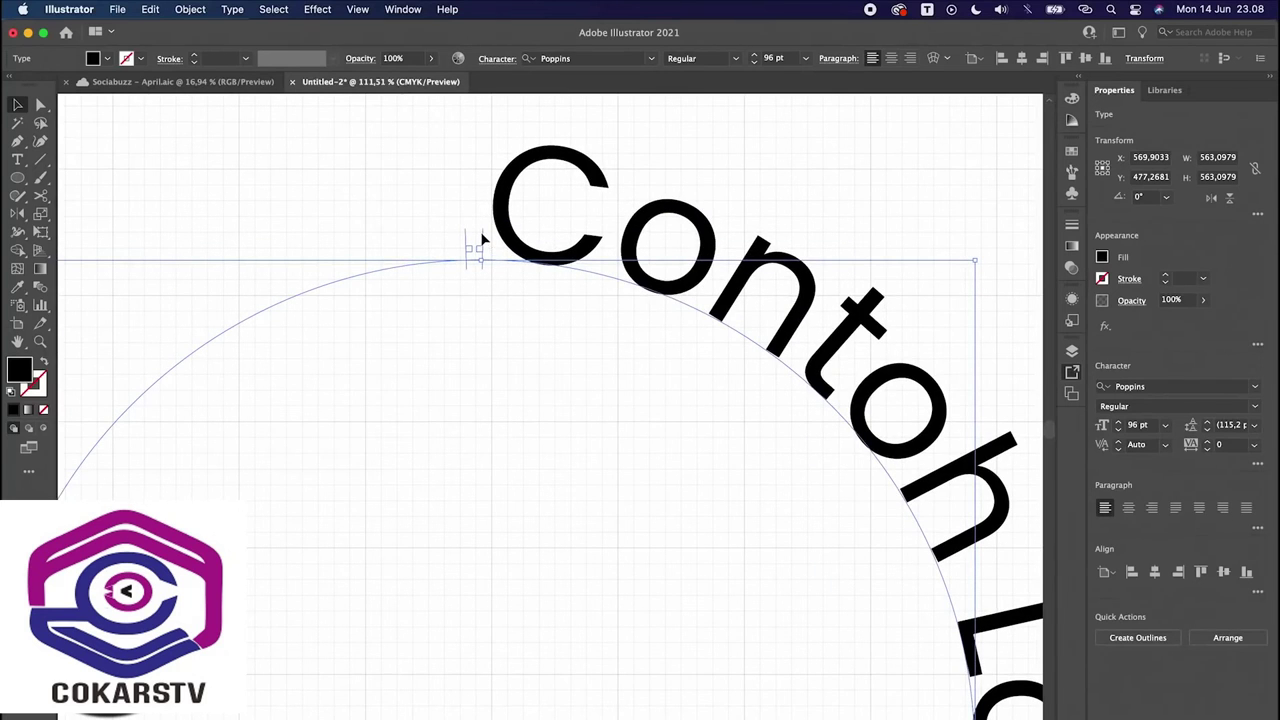
drag(482, 238, 863, 449)
alt+scroll(862, 453, down, 4)
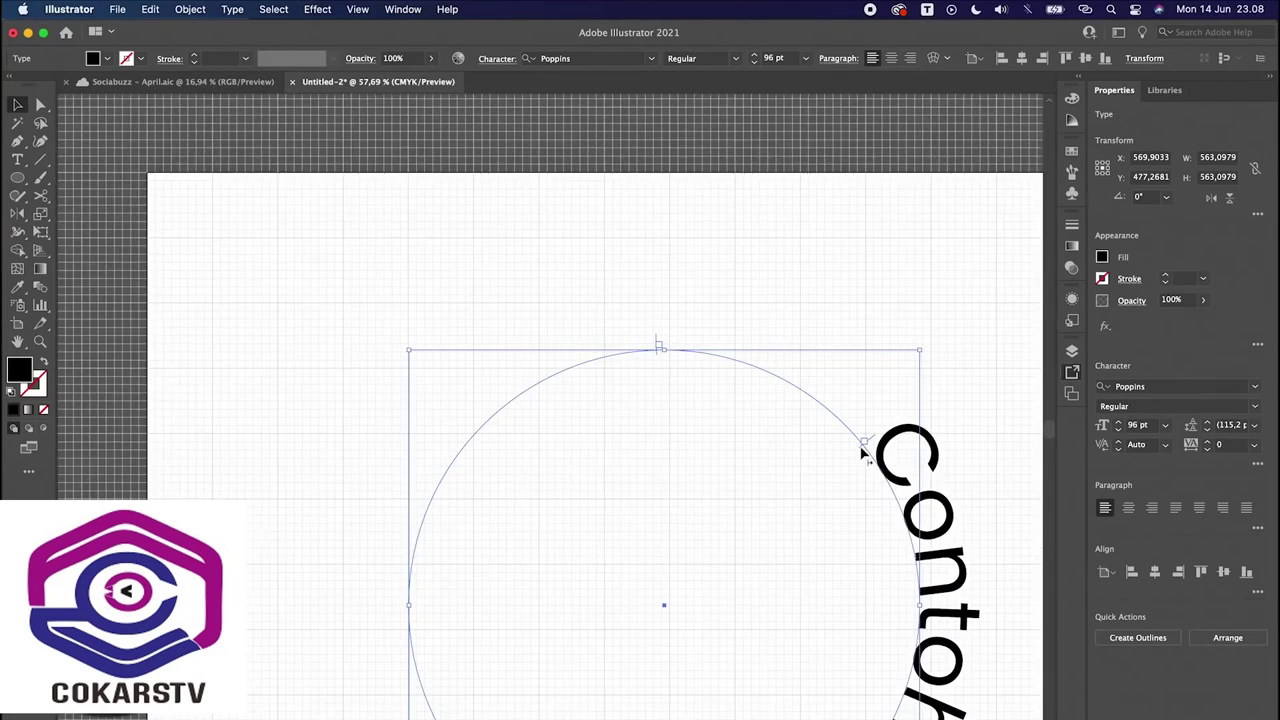
scroll(855, 443, down, 3)
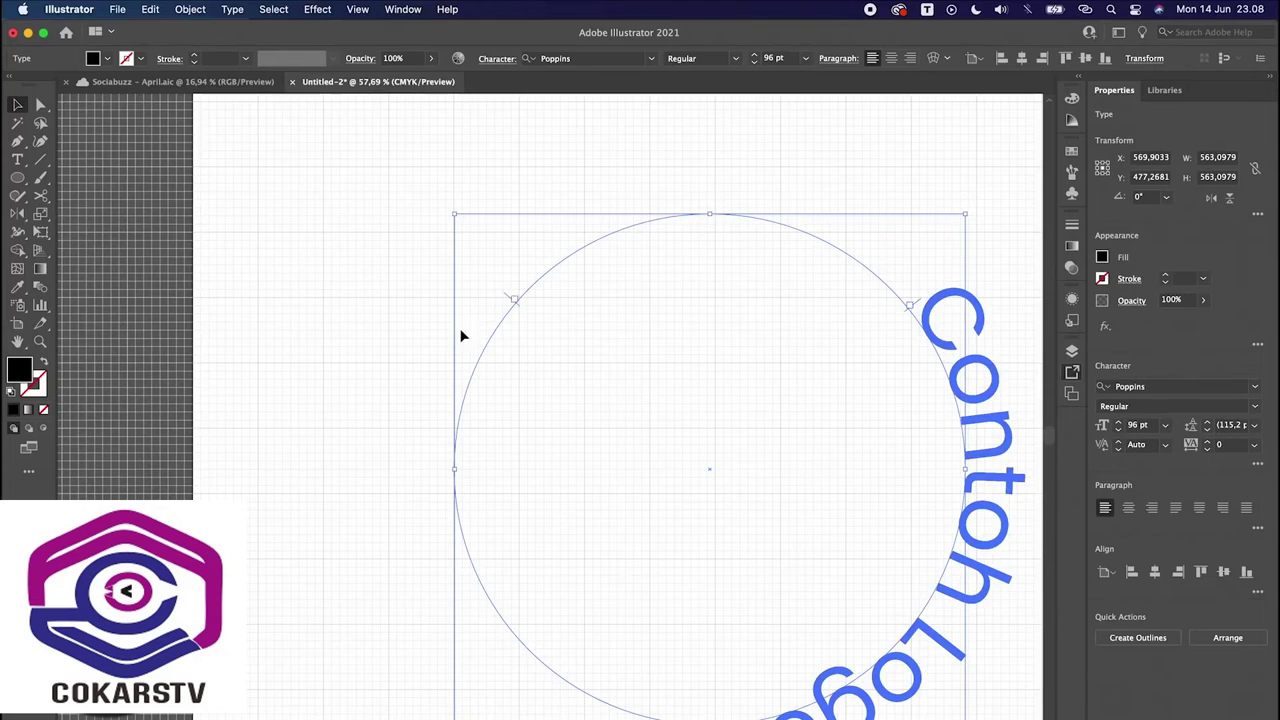
scroll(715, 342, right, 3)
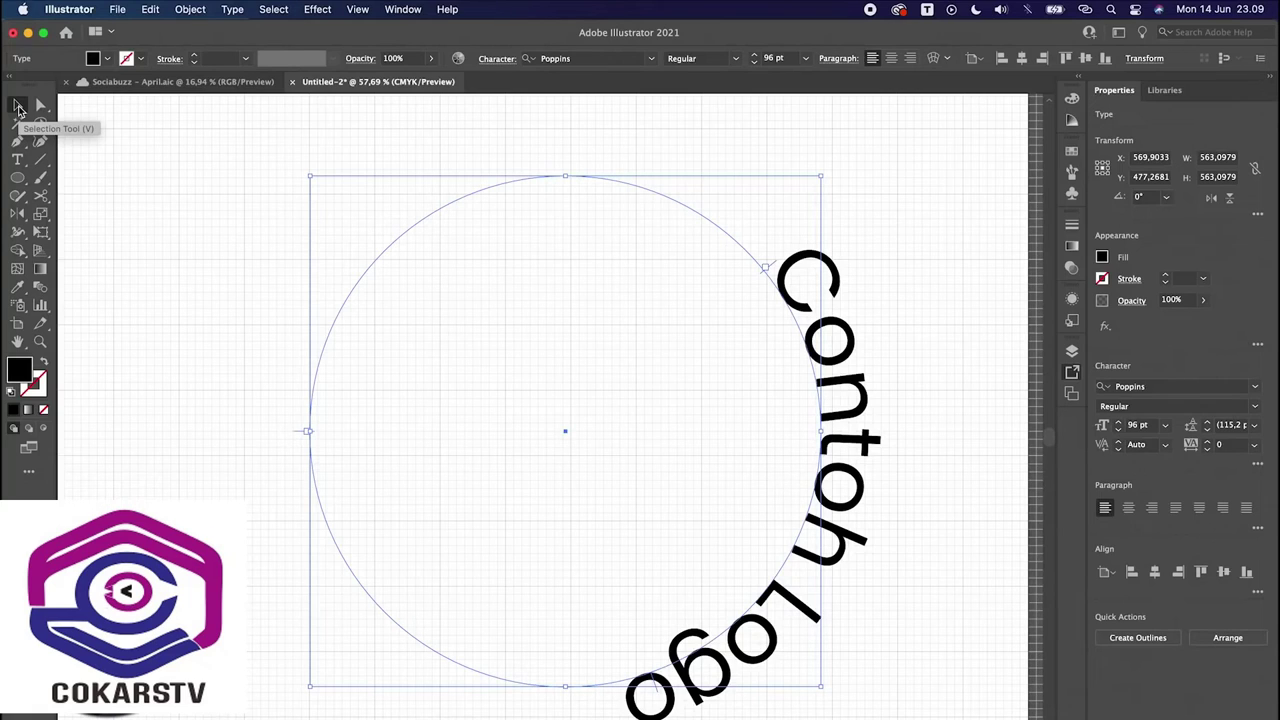
Step: Move the path text's start bracket to the circle's rightmost point and centre-align the text between both brackets
drag(40, 106, 86, 114)
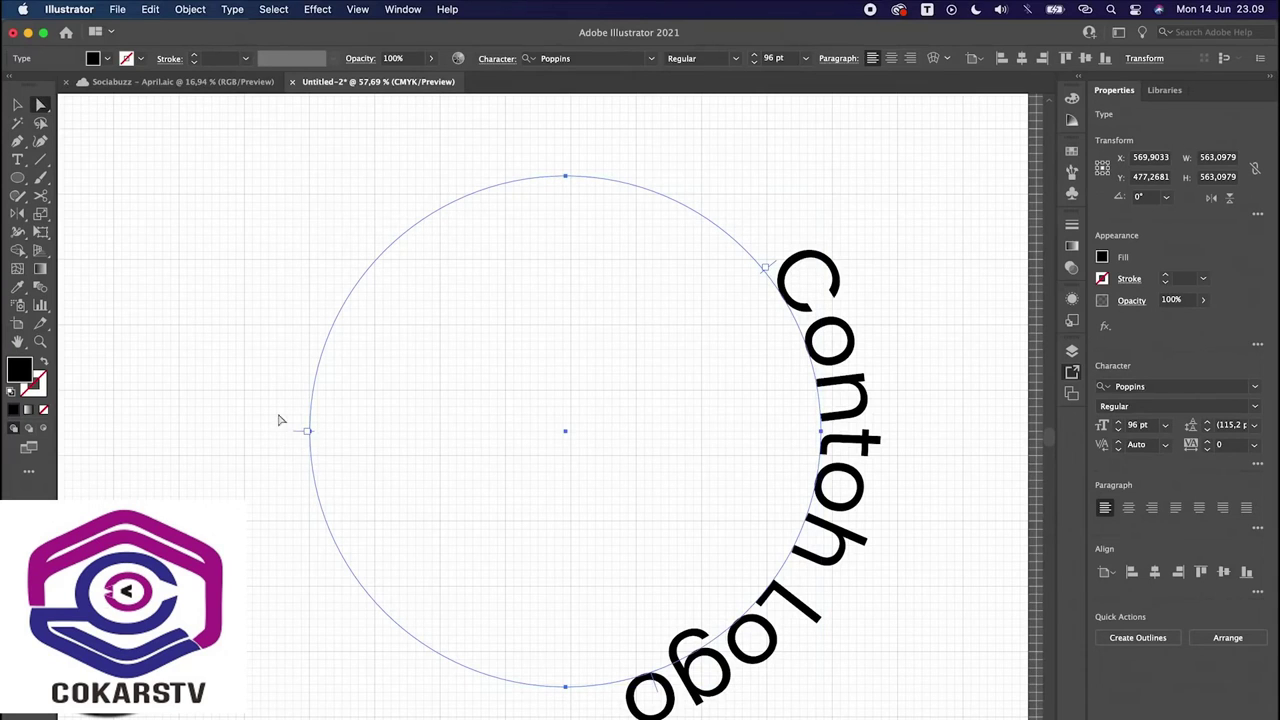
key(v)
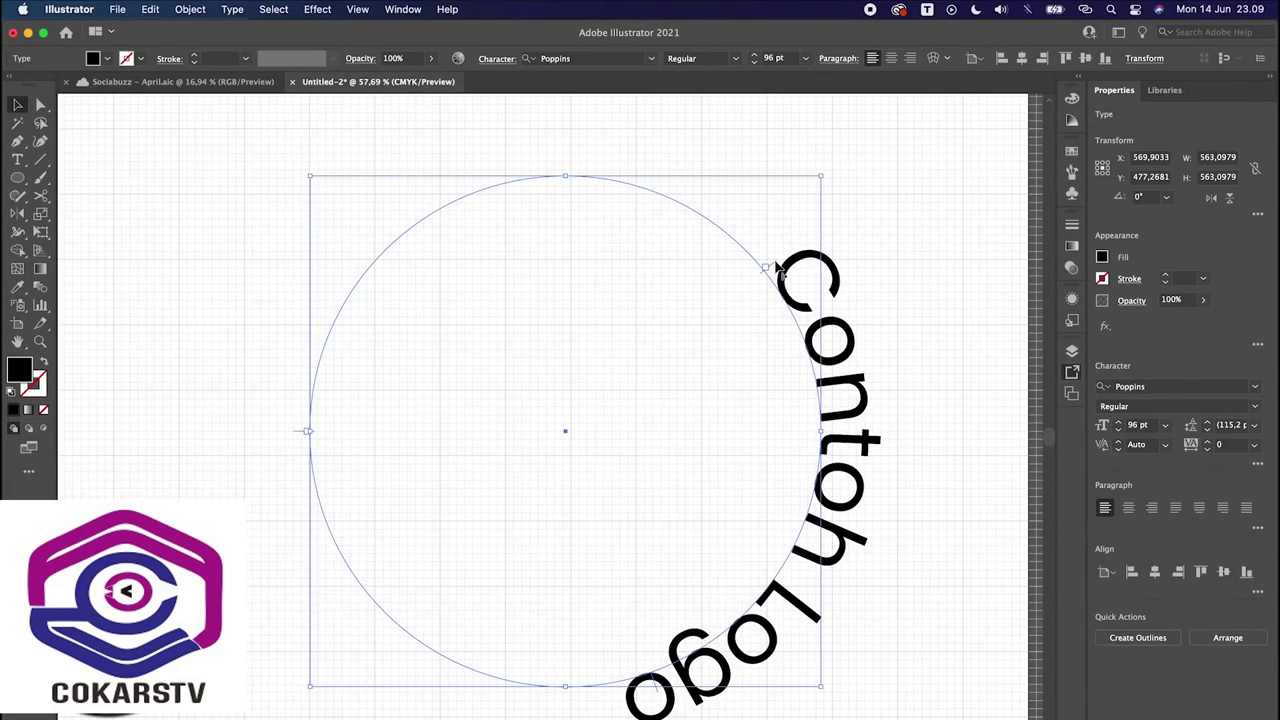
drag(781, 272, 862, 434)
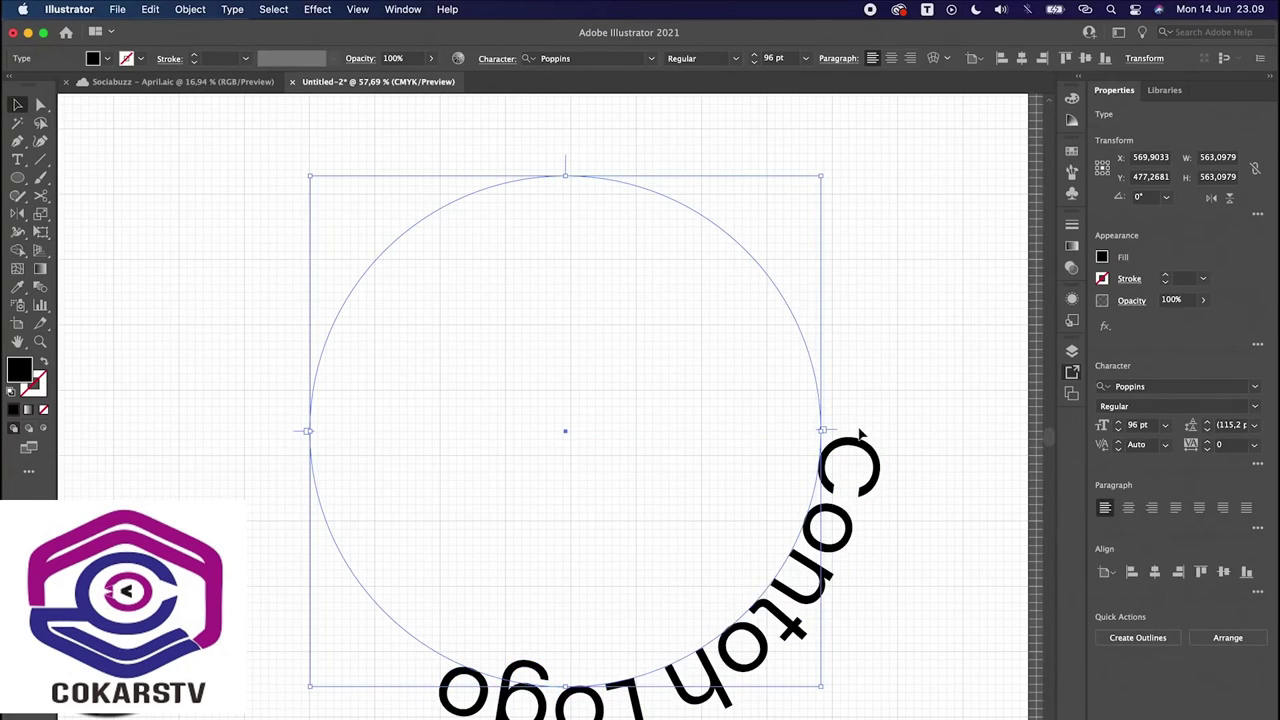
click(891, 58)
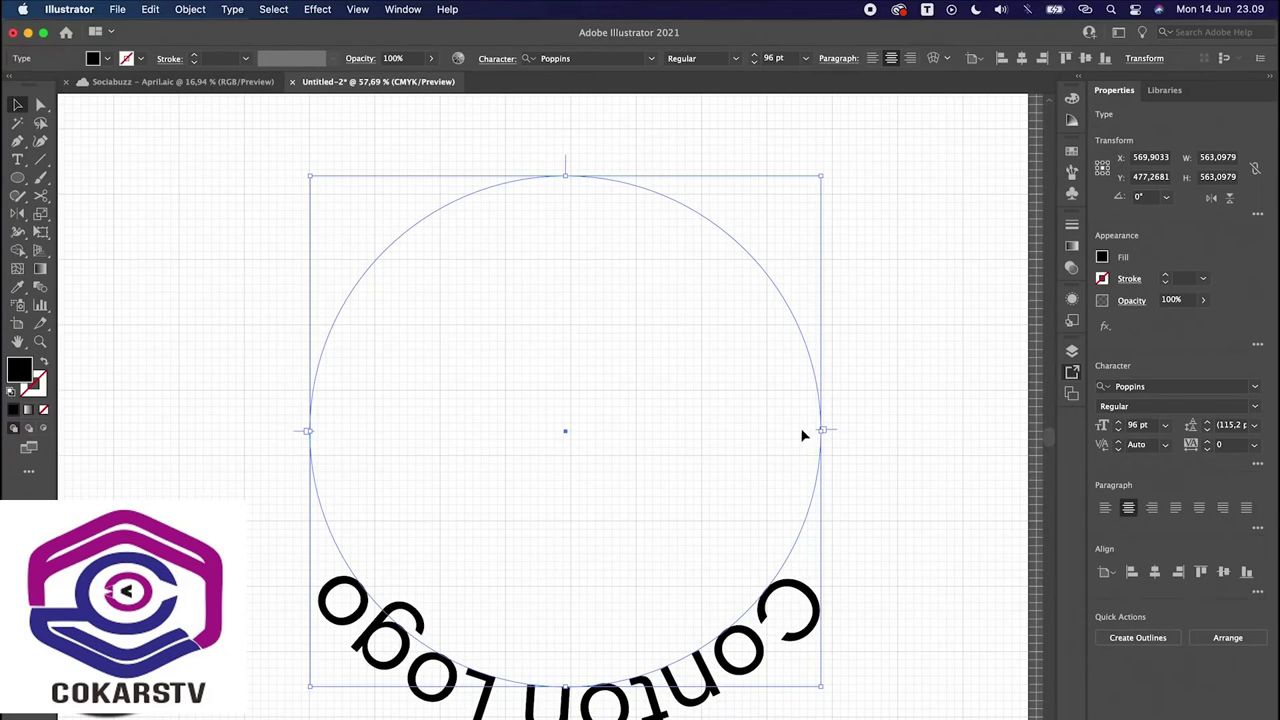
Step: Mark the start and end brackets and the arc between them with Paintbrush strokes, and undo the strokes
key(b)
mouse_move(868, 396)
mouse_down()
mouse_move(830, 442)
mouse_move(845, 392)
mouse_up()
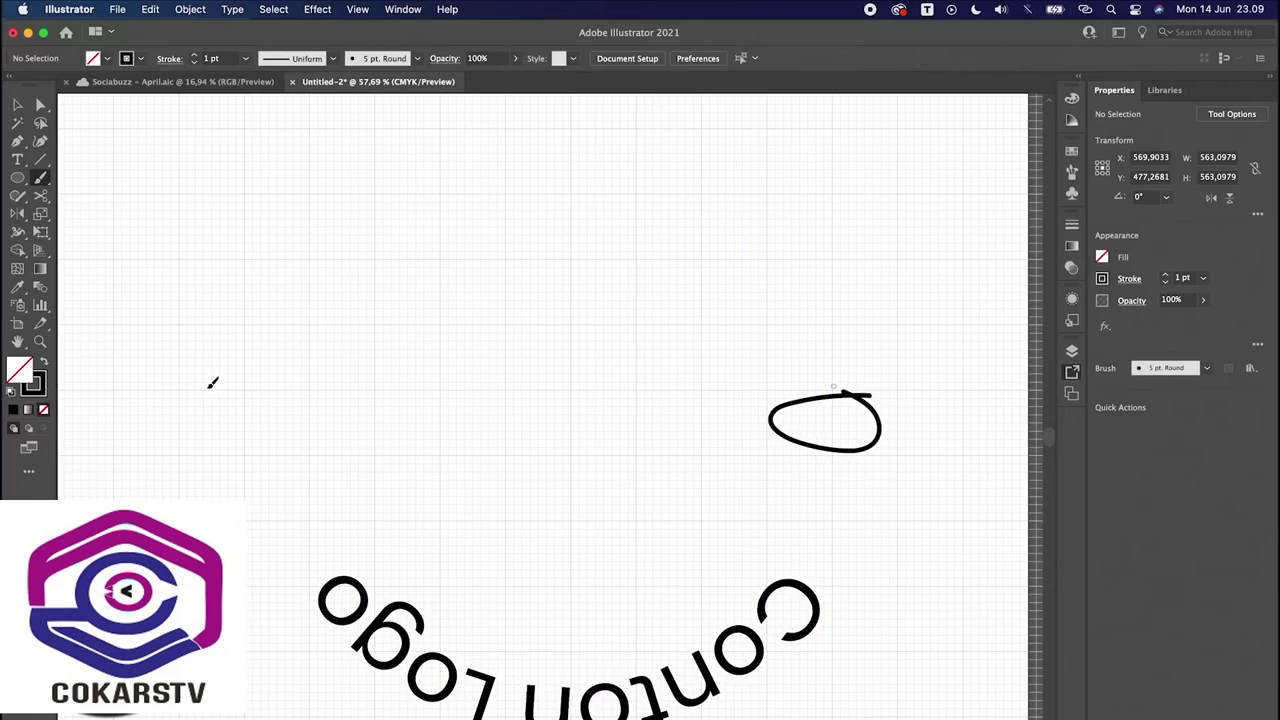
mouse_move(340, 417)
mouse_down()
mouse_move(376, 446)
mouse_move(353, 385)
mouse_up()
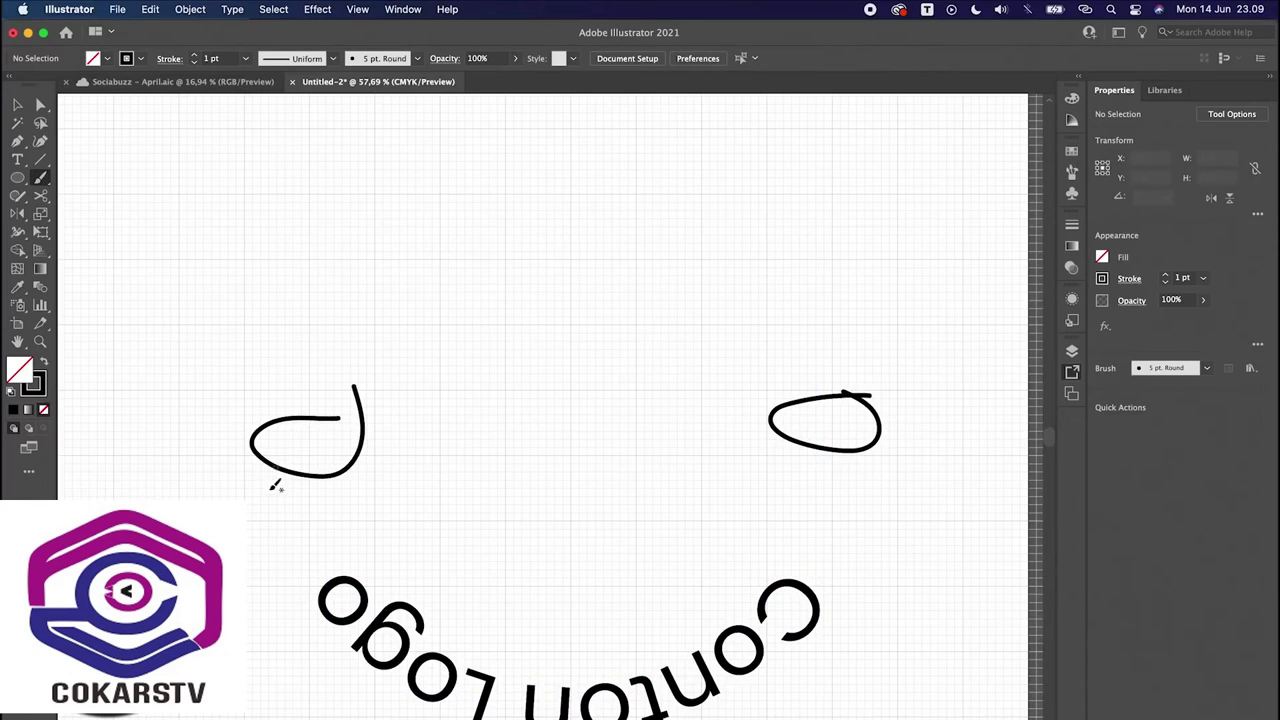
mouse_move(270, 498)
mouse_down()
mouse_move(394, 688)
mouse_move(738, 669)
mouse_move(808, 462)
mouse_up()
key(super+z)
key(super+z)
key(super+z)
key(v)
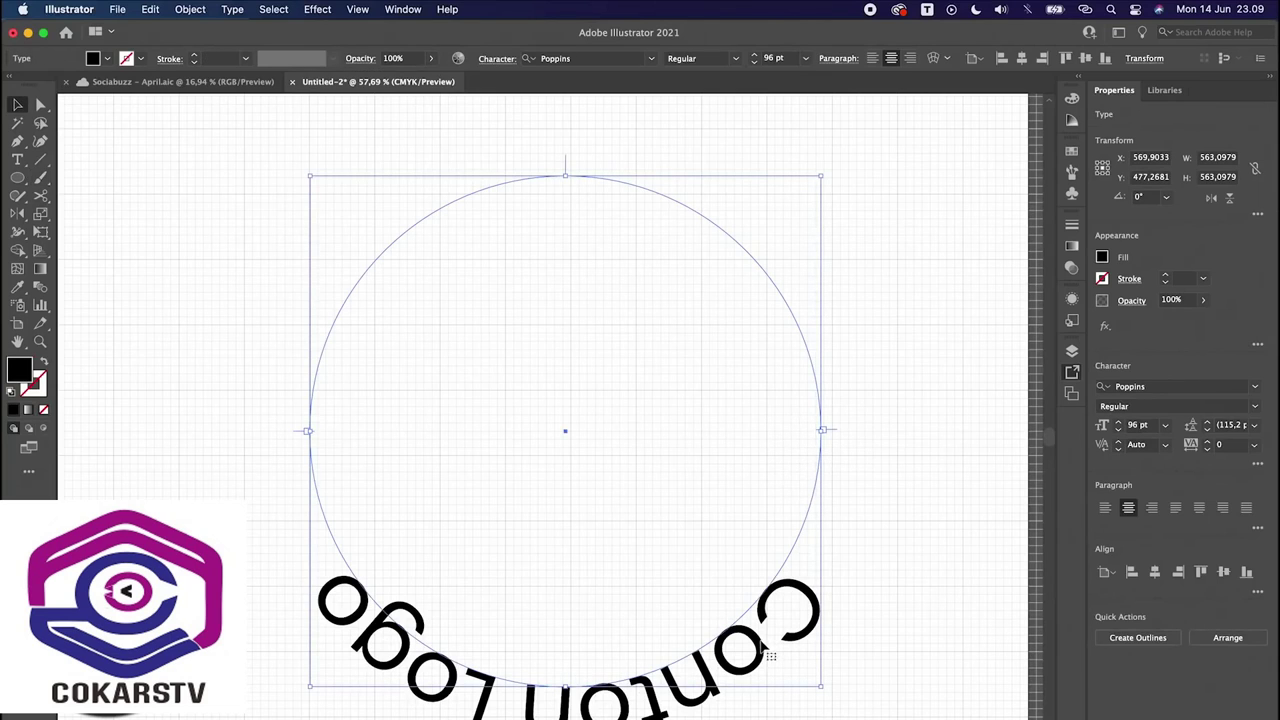
scroll(583, 617, down, 3)
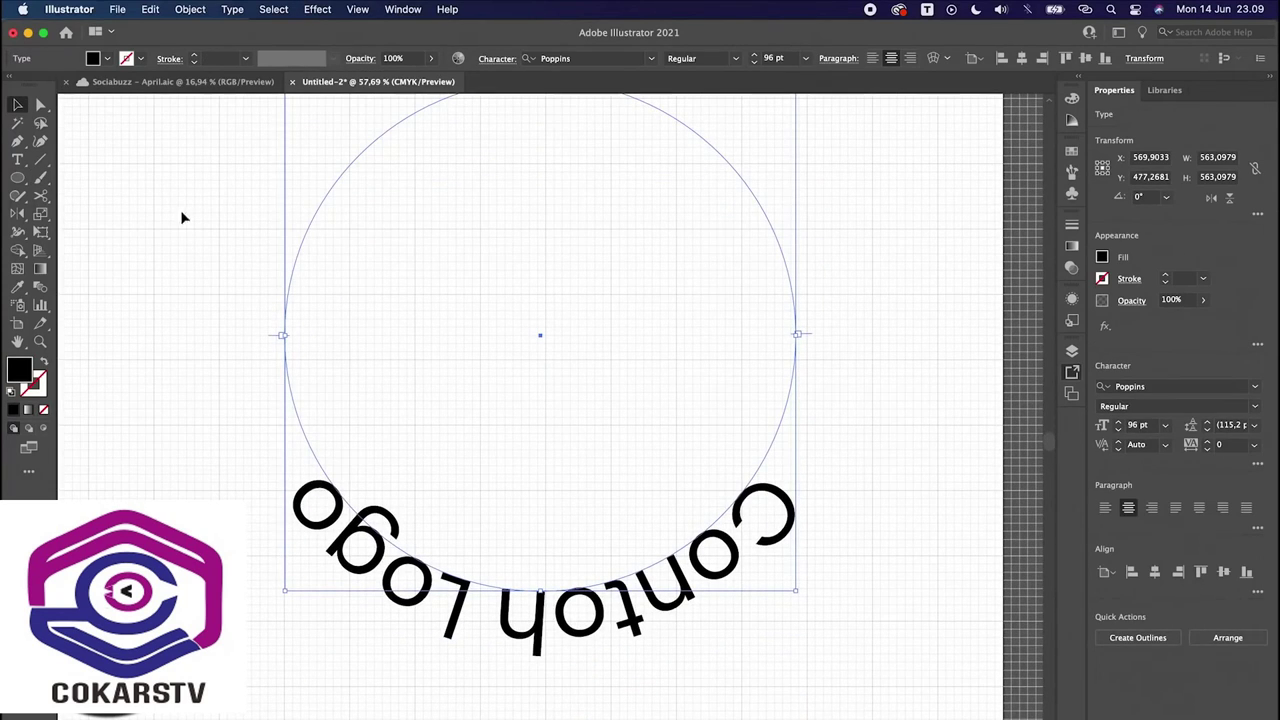
key(super+h)
key(super+h)
scroll(533, 643, up, 2)
scroll(566, 650, down, 4)
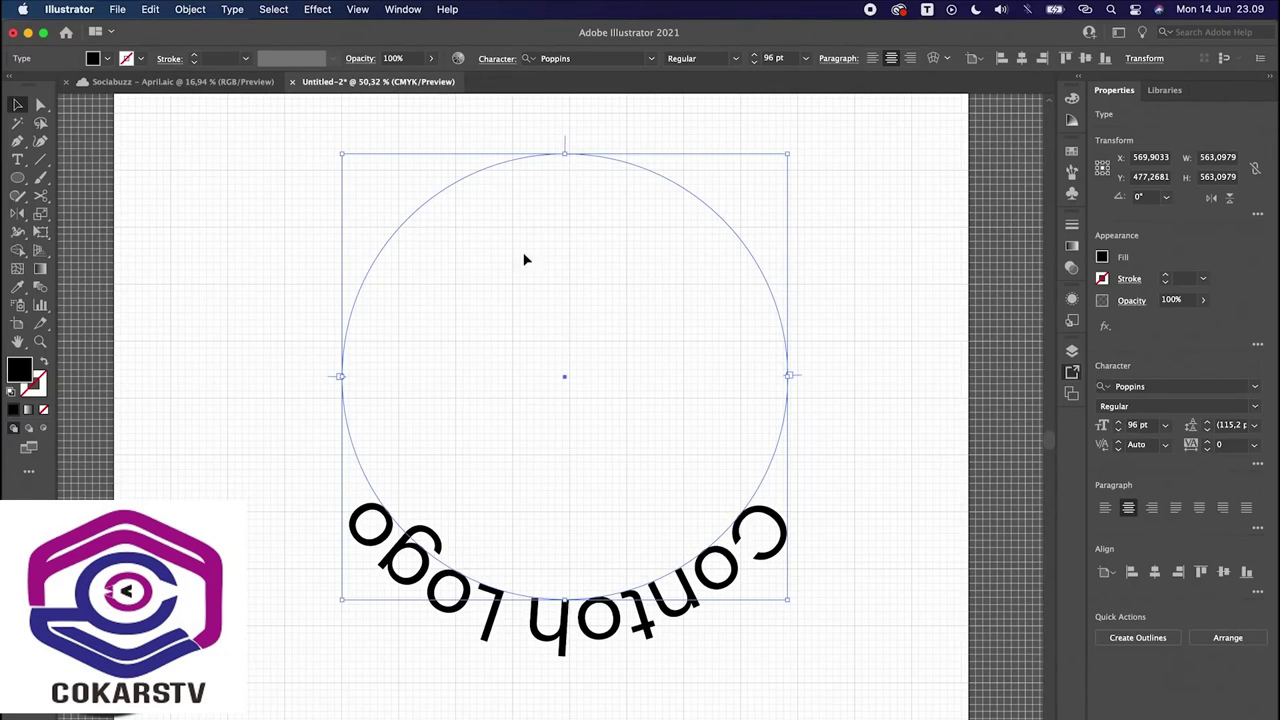
click(280, 404)
click(760, 515)
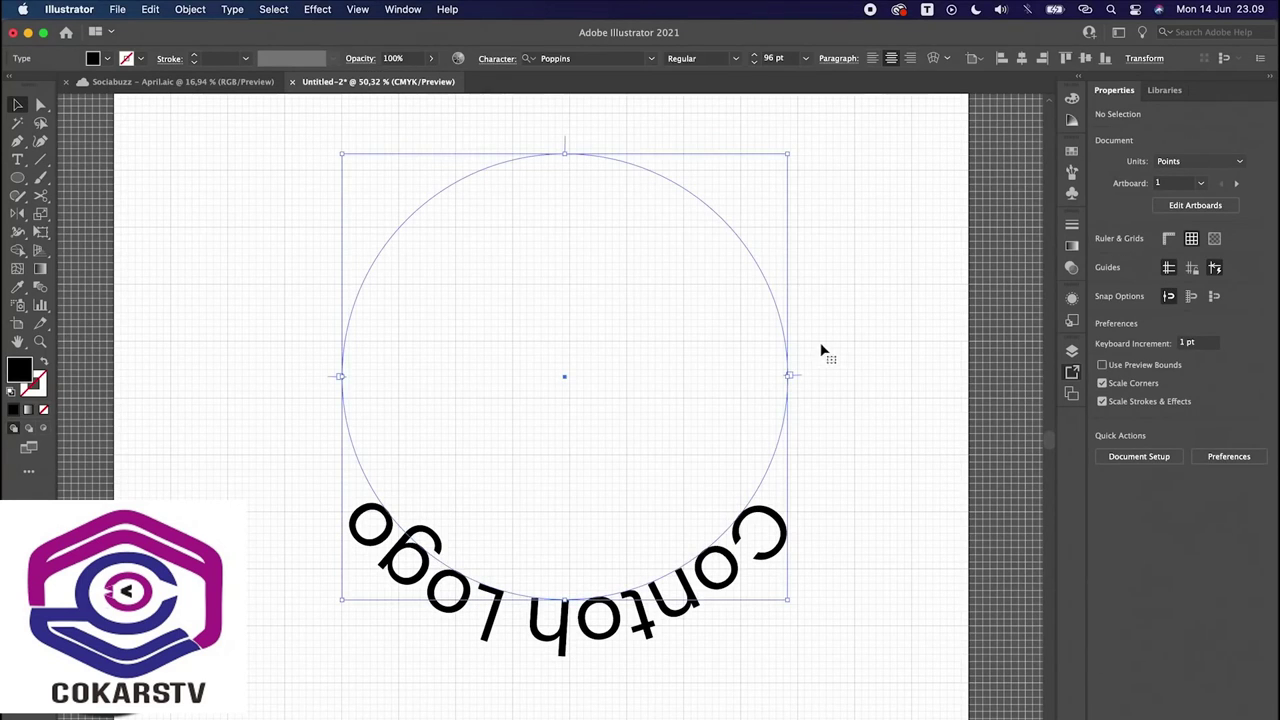
Step: Circle the two side brackets with small Paintbrush marks and undo both marks
key(b)
drag(778, 382, 819, 376)
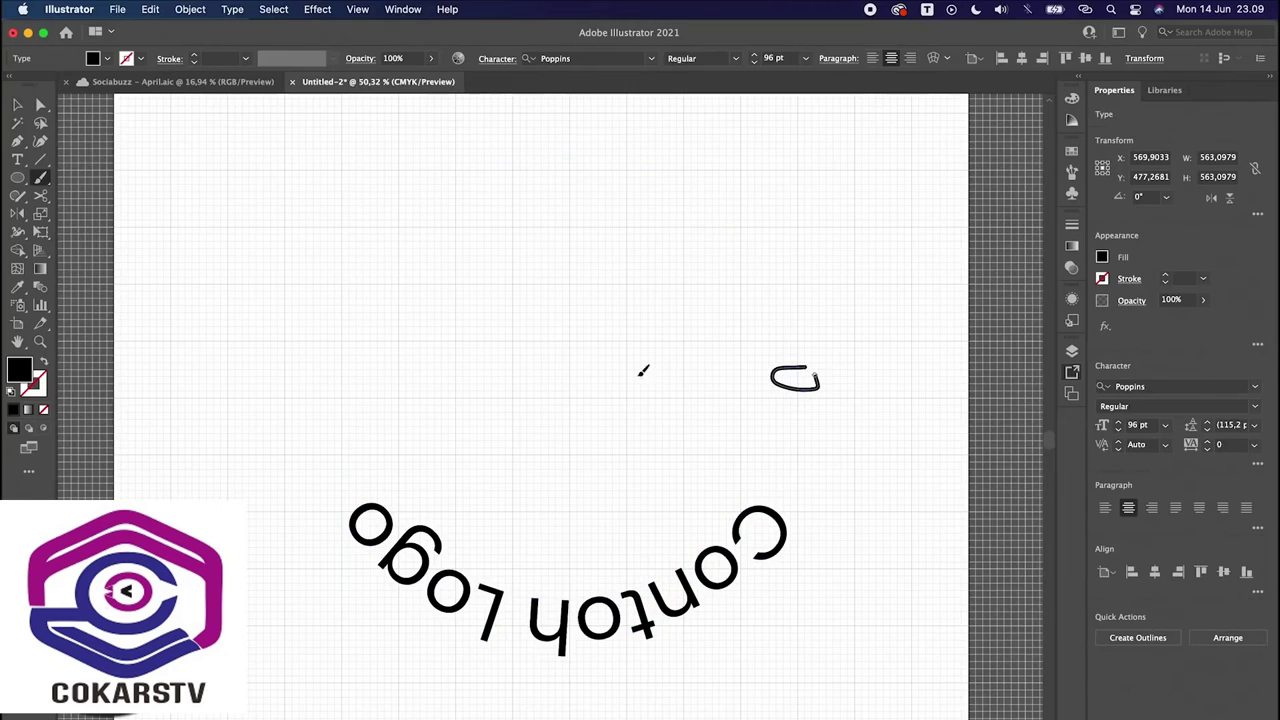
mouse_move(364, 367)
mouse_down()
mouse_move(320, 395)
mouse_move(369, 388)
mouse_up()
key(cmd+z)
key(cmd+z)
key(v)
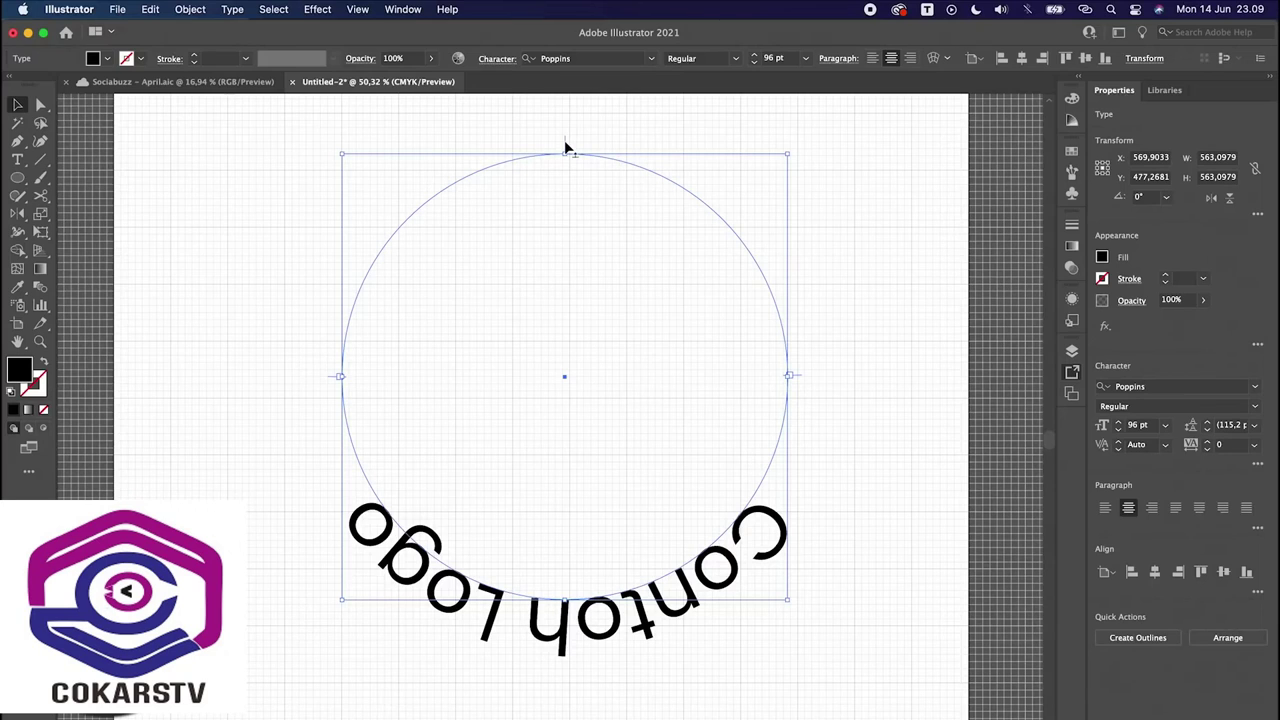
Step: Flip the path text to the inside of the circle, centre it along the bottom arc, and clear the selection
drag(565, 147, 569, 187)
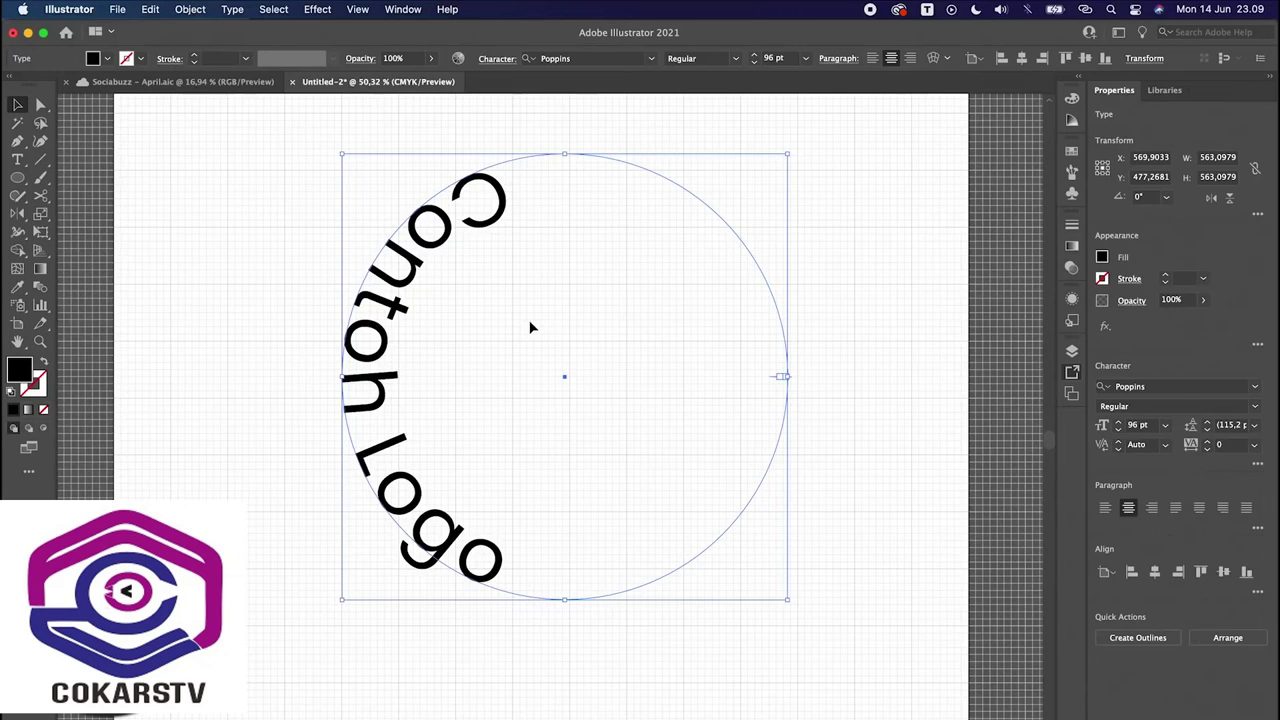
click(746, 386)
click(786, 380)
drag(769, 377, 565, 473)
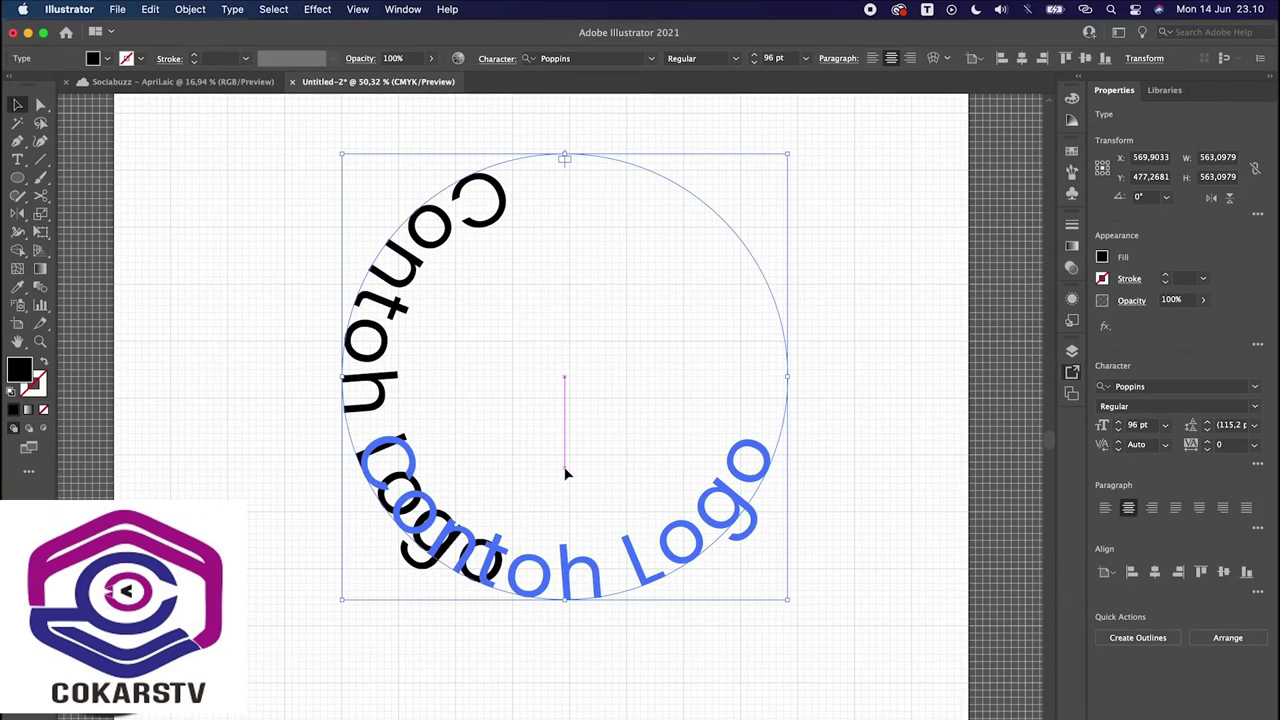
drag(565, 473, 566, 471)
click(650, 448)
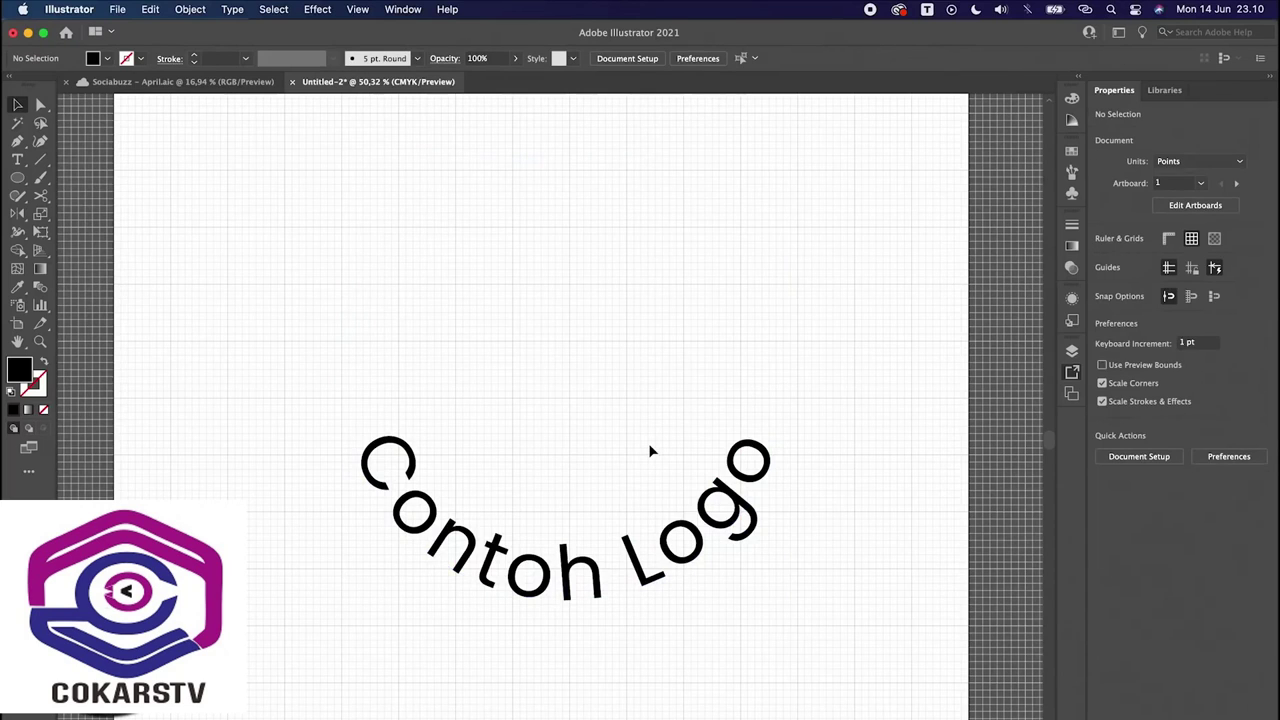
Step: Delete the "Contoh Logo" path text from the first artboard
click(710, 510)
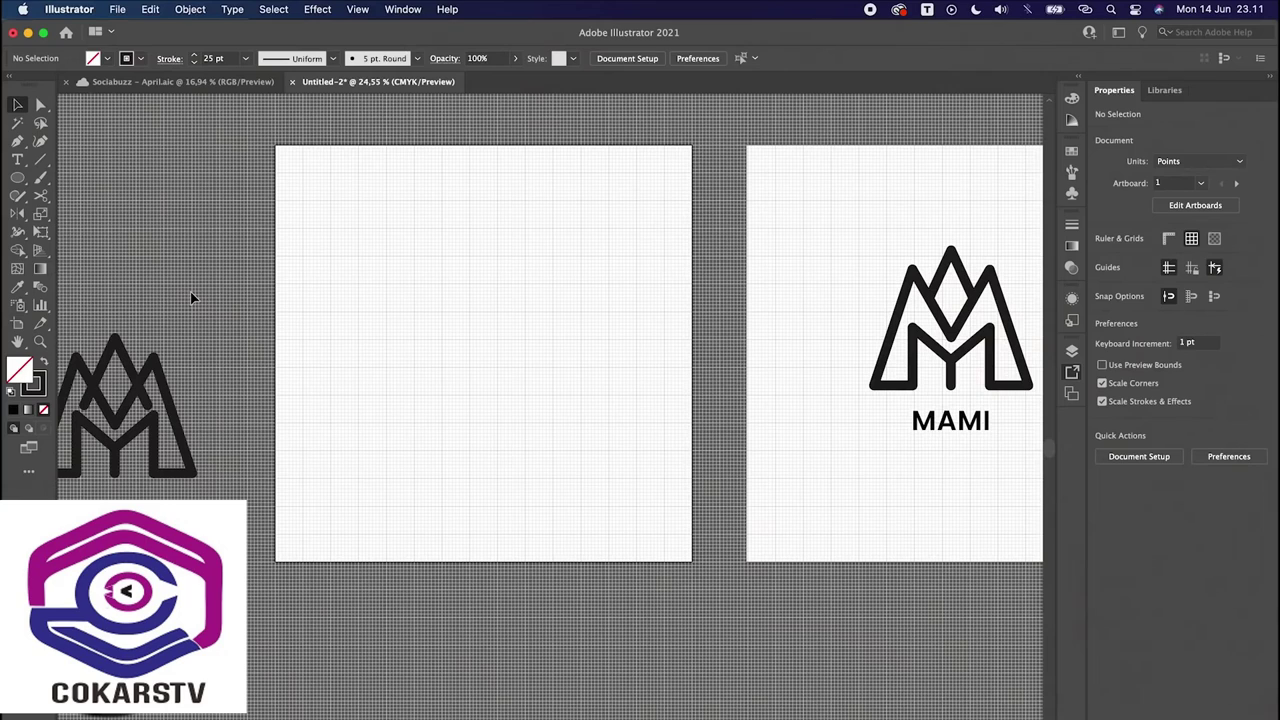
key(shift+m)
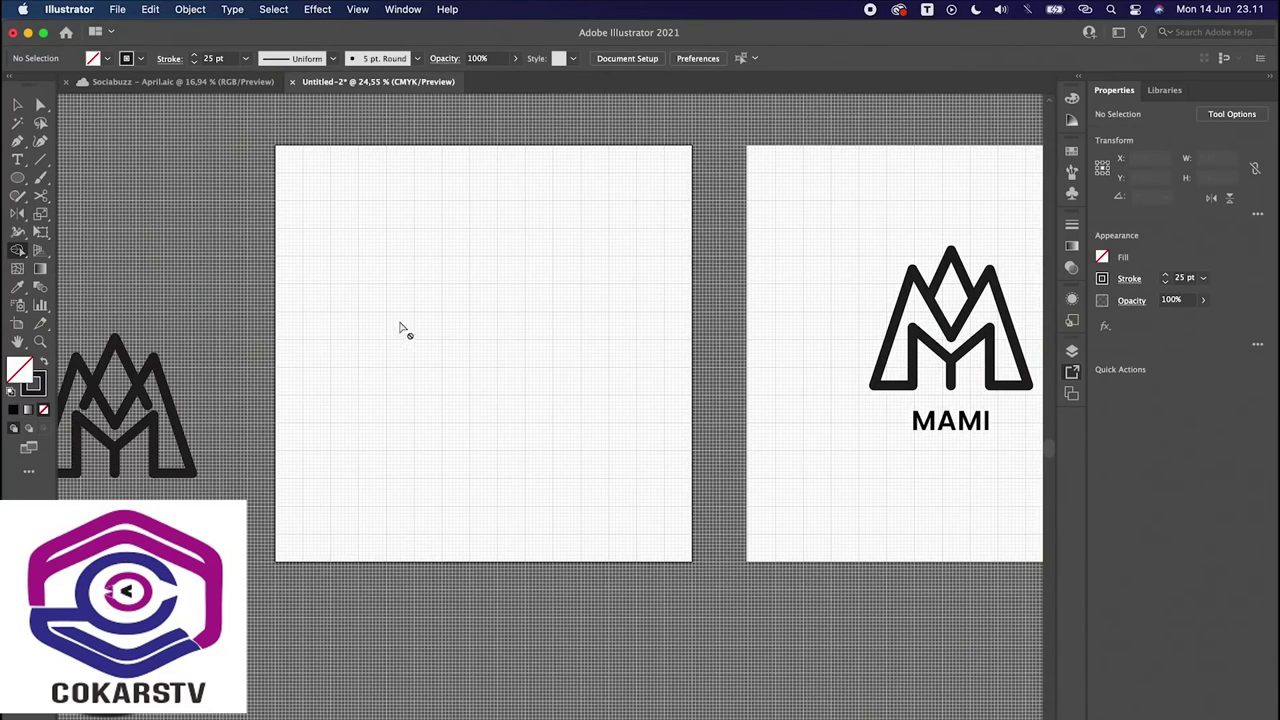
key(v)
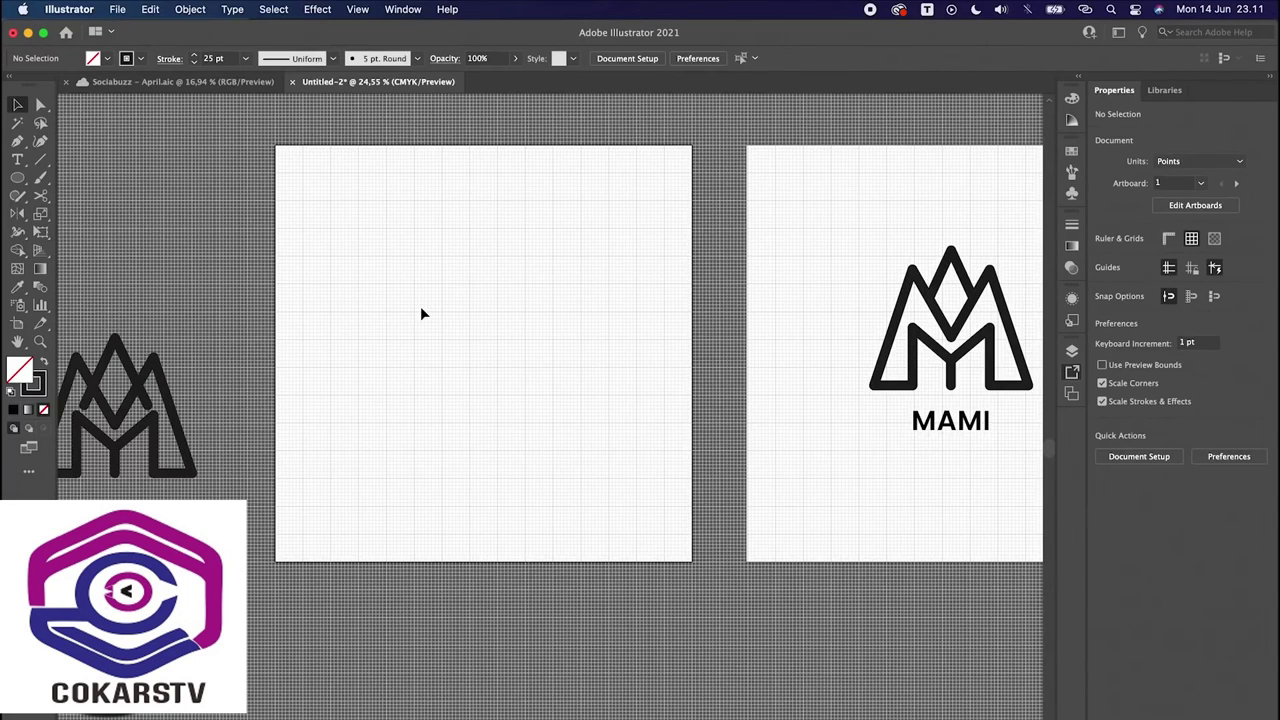
Step: Draw a rectangle about 323 by 347 pt on the first artboard and swap its fill and stroke for a solid dark fill
key(m)
drag(355, 201, 485, 339)
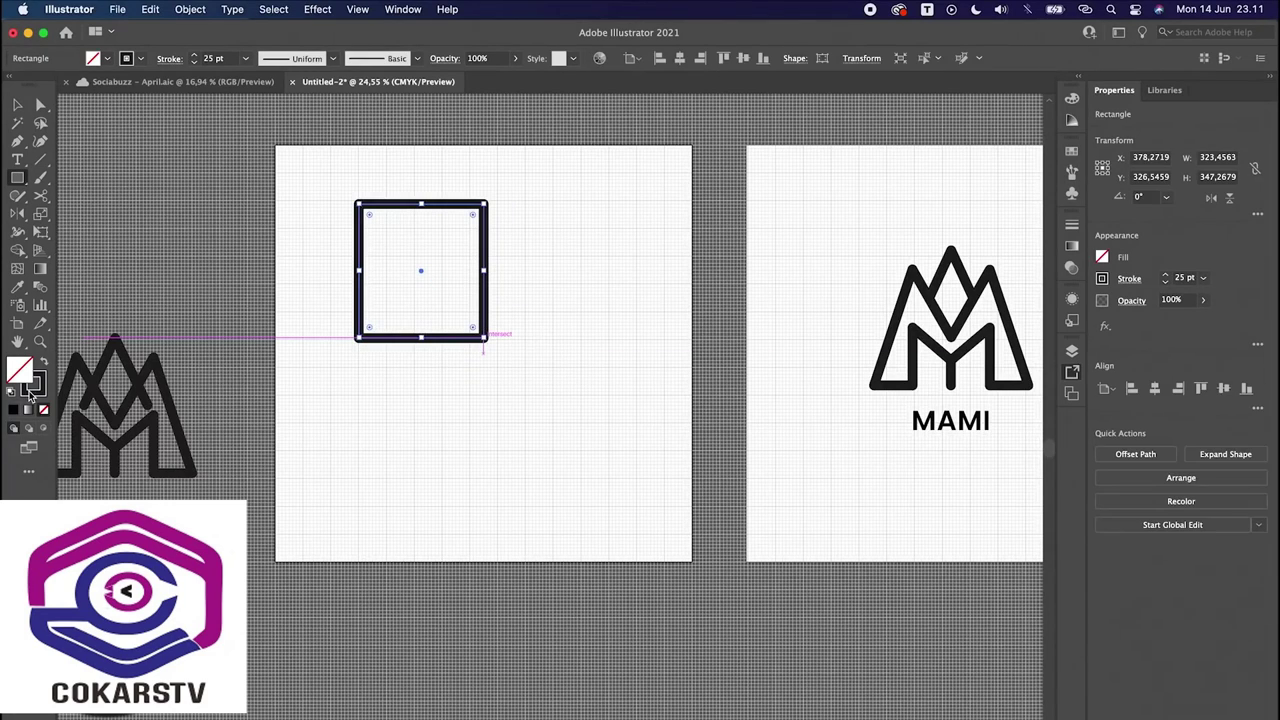
key(shift+x)
key(v)
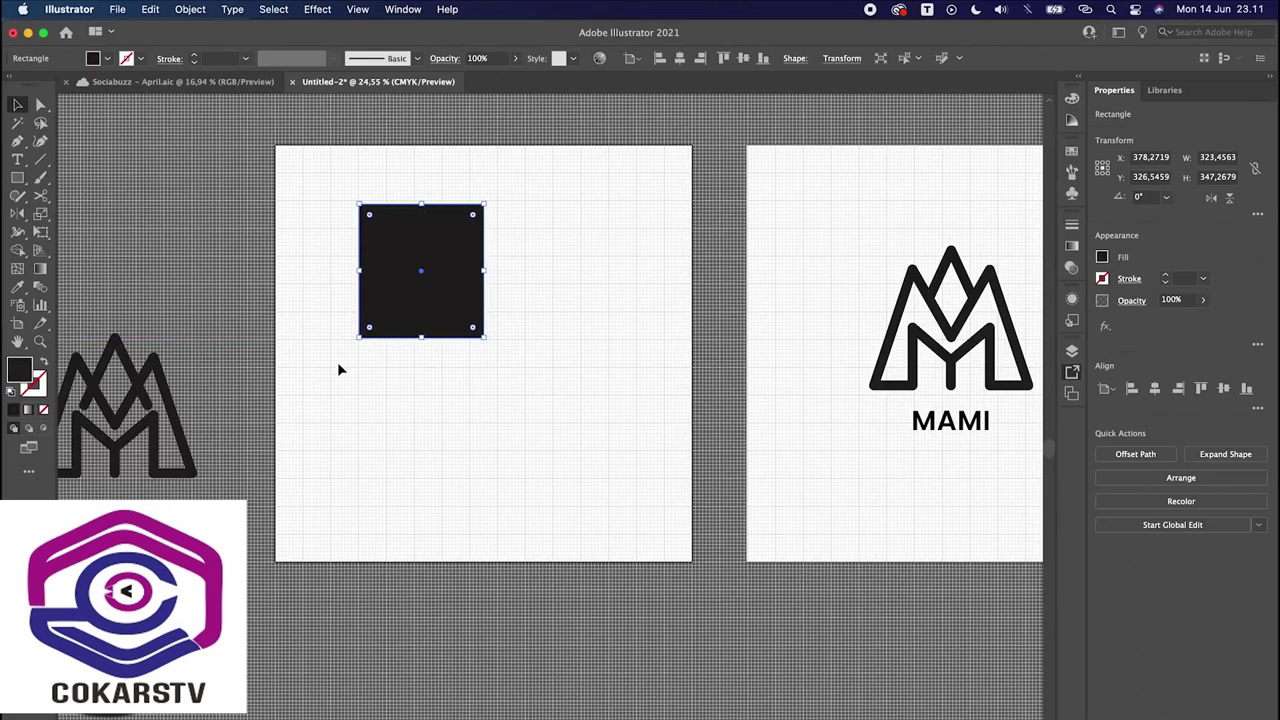
Step: Draw a circle about 368 pt wide overlapping the rectangle's lower-right corner and fill it with crimson
key(l)
drag(412, 265, 555, 407)
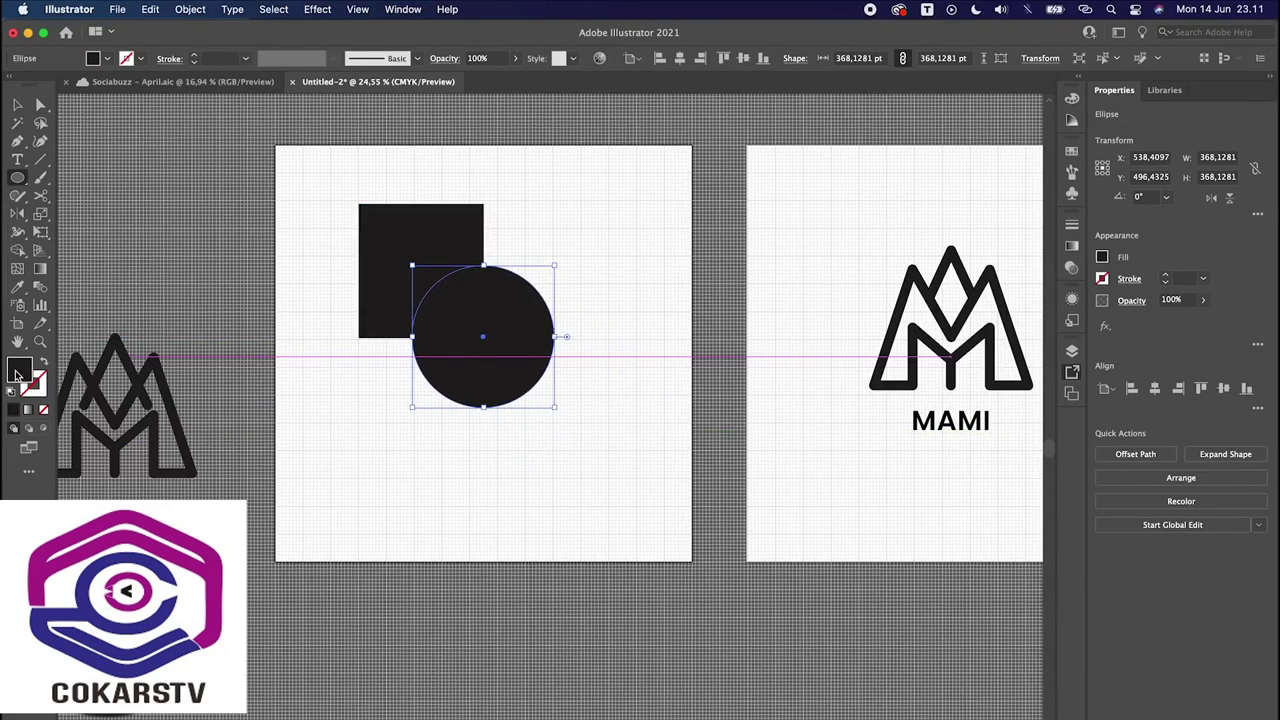
double_click(17, 375)
click(494, 286)
key(Return)
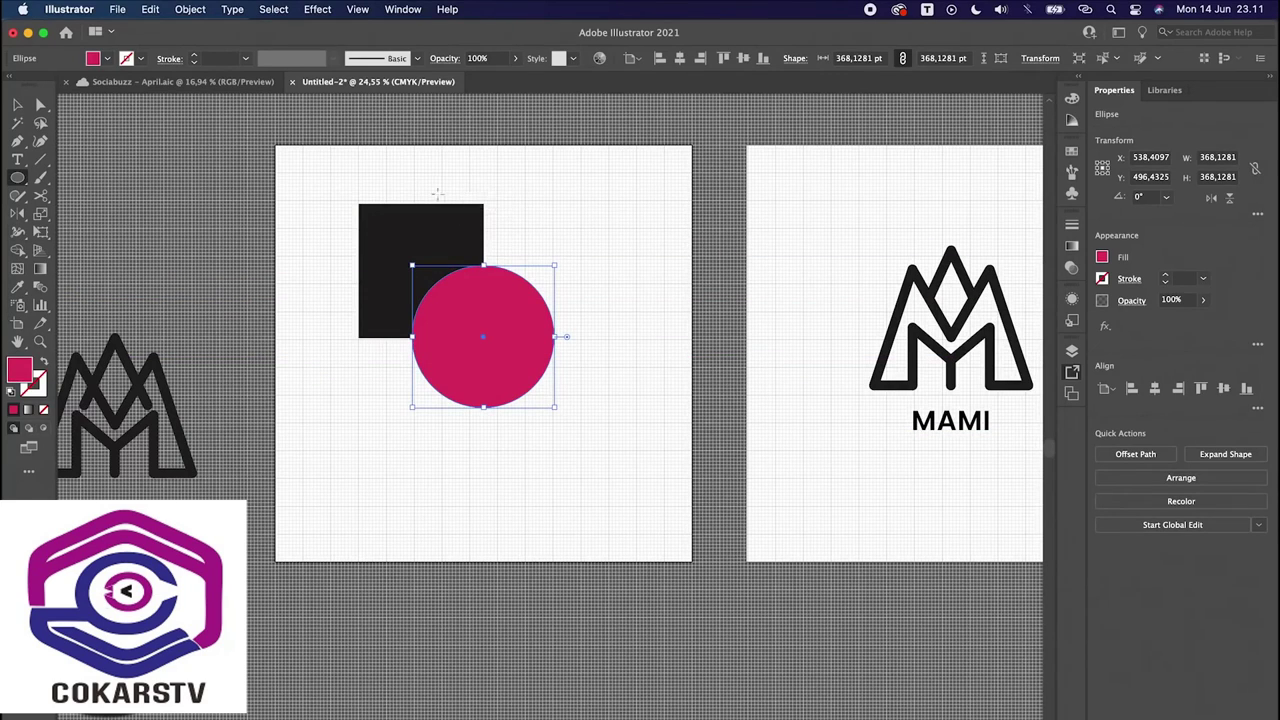
Step: Draw a second circle about 415 pt wide overlapping the rectangle and the crimson circle, and fill it with green 35d839
mouse_move(436, 192)
mouse_down()
mouse_move(605, 340)
mouse_move(578, 319)
mouse_up()
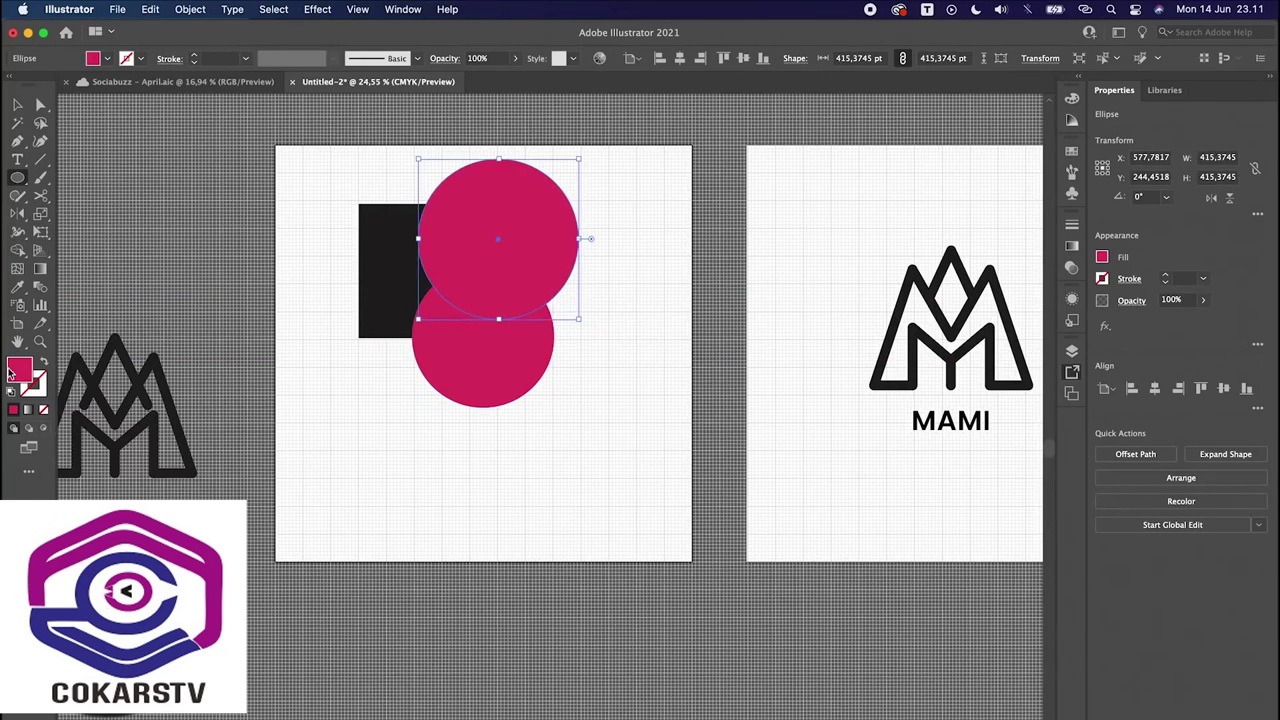
double_click(12, 372)
click(565, 389)
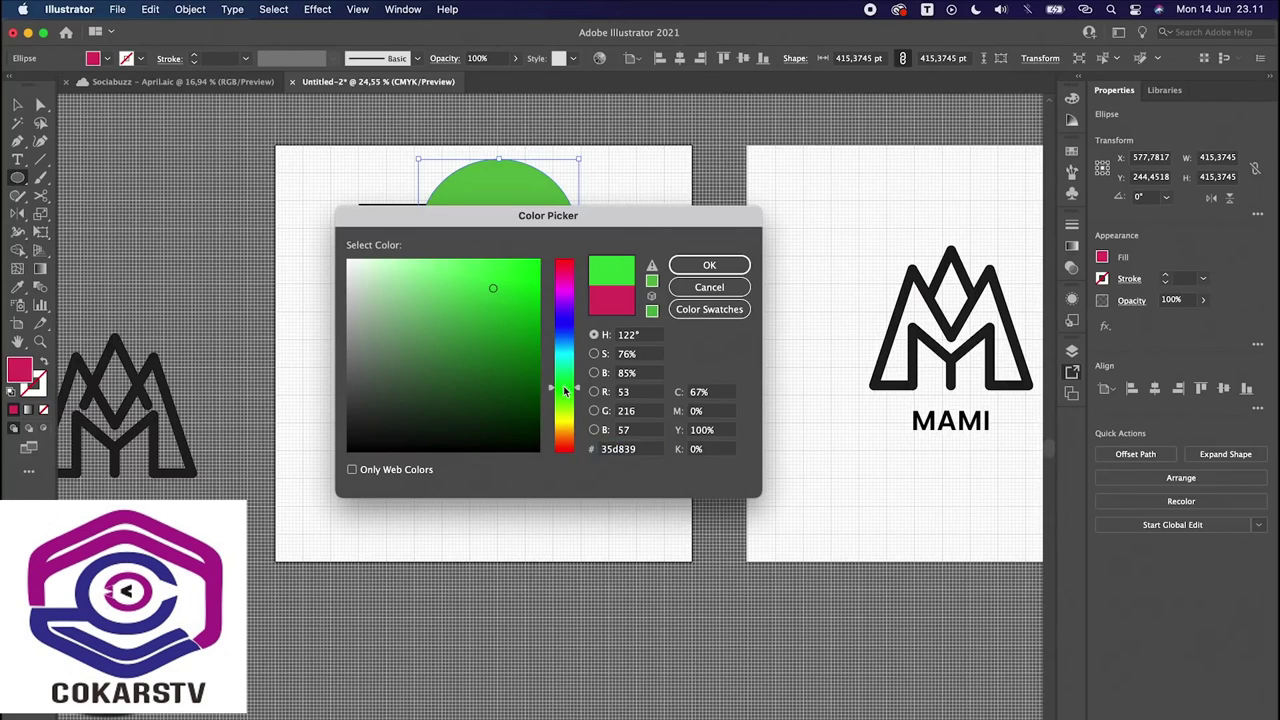
key(Return)
Step: Try uniting the dark rectangle and both overlapping circles into one shape with Shape Builder, and undo the merge
scroll(623, 274, up, 5)
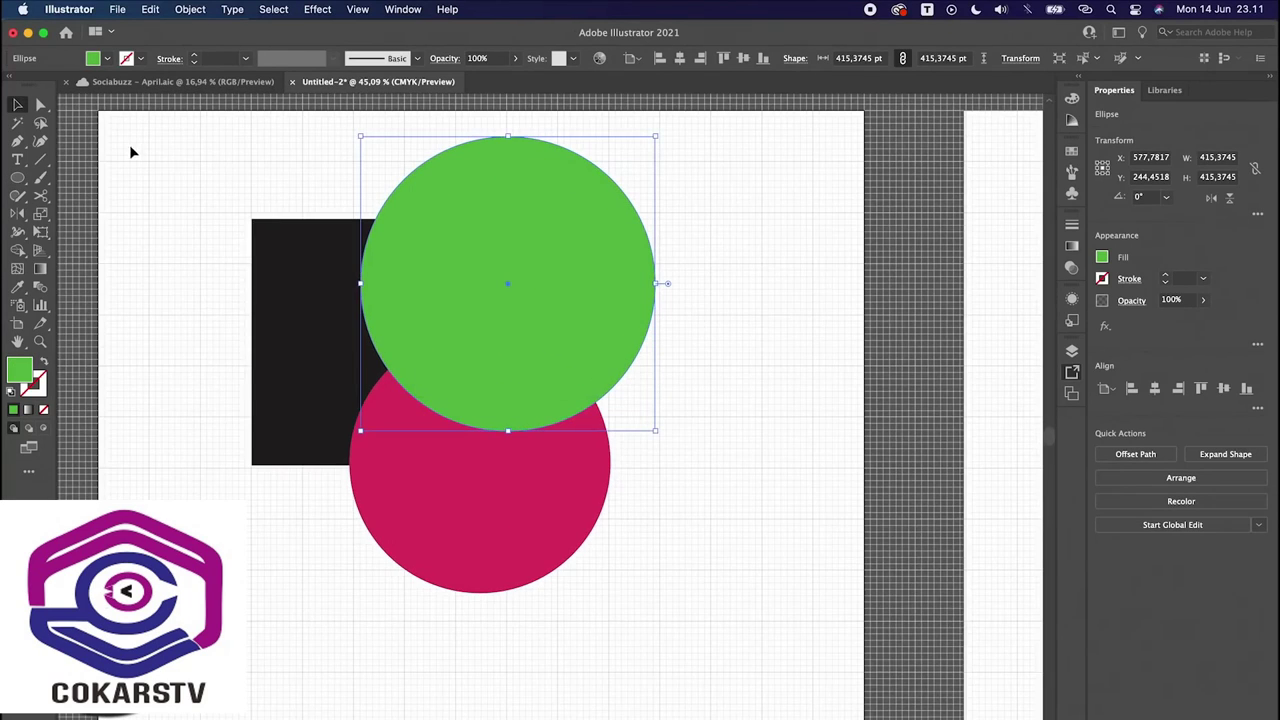
drag(131, 152, 605, 595)
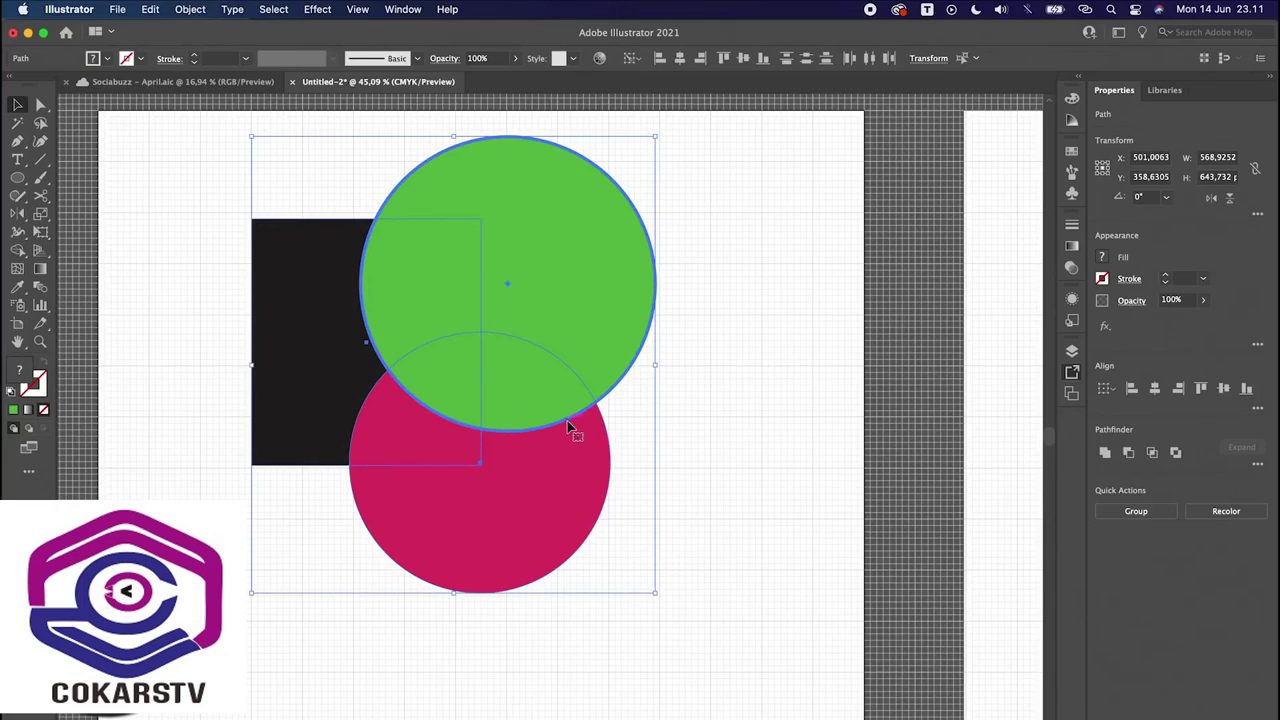
click(174, 170)
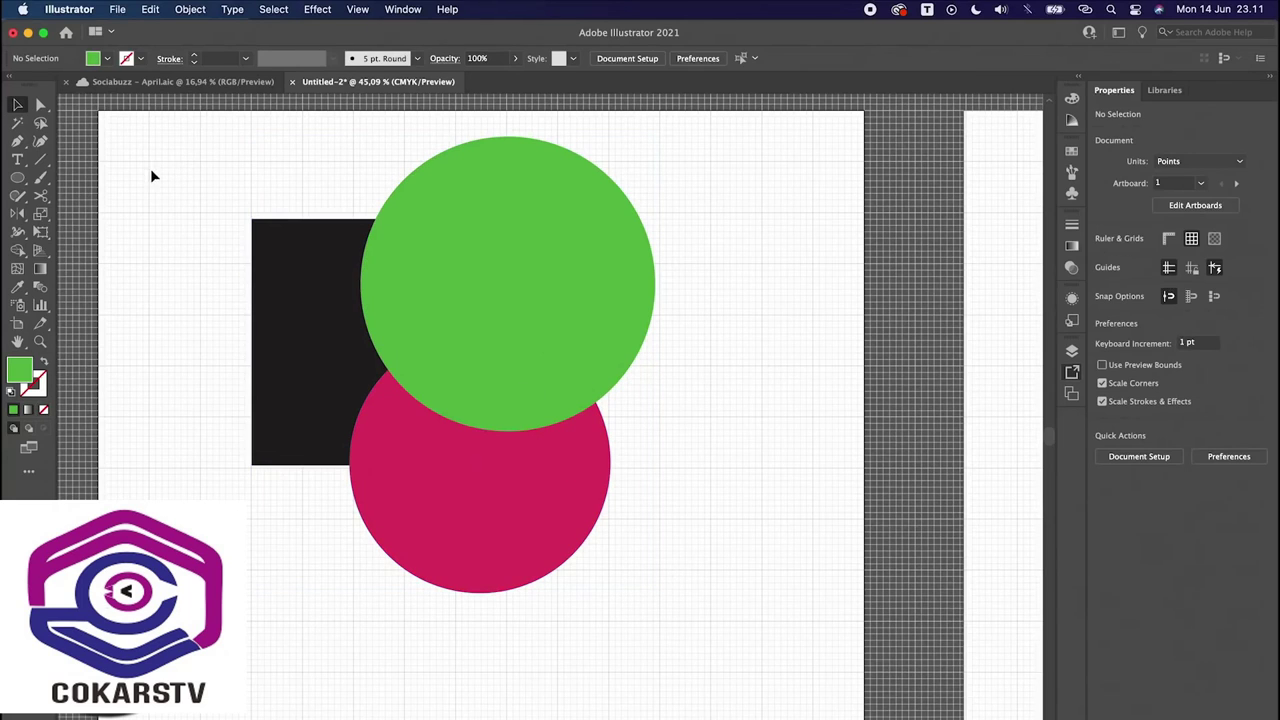
drag(152, 176, 689, 613)
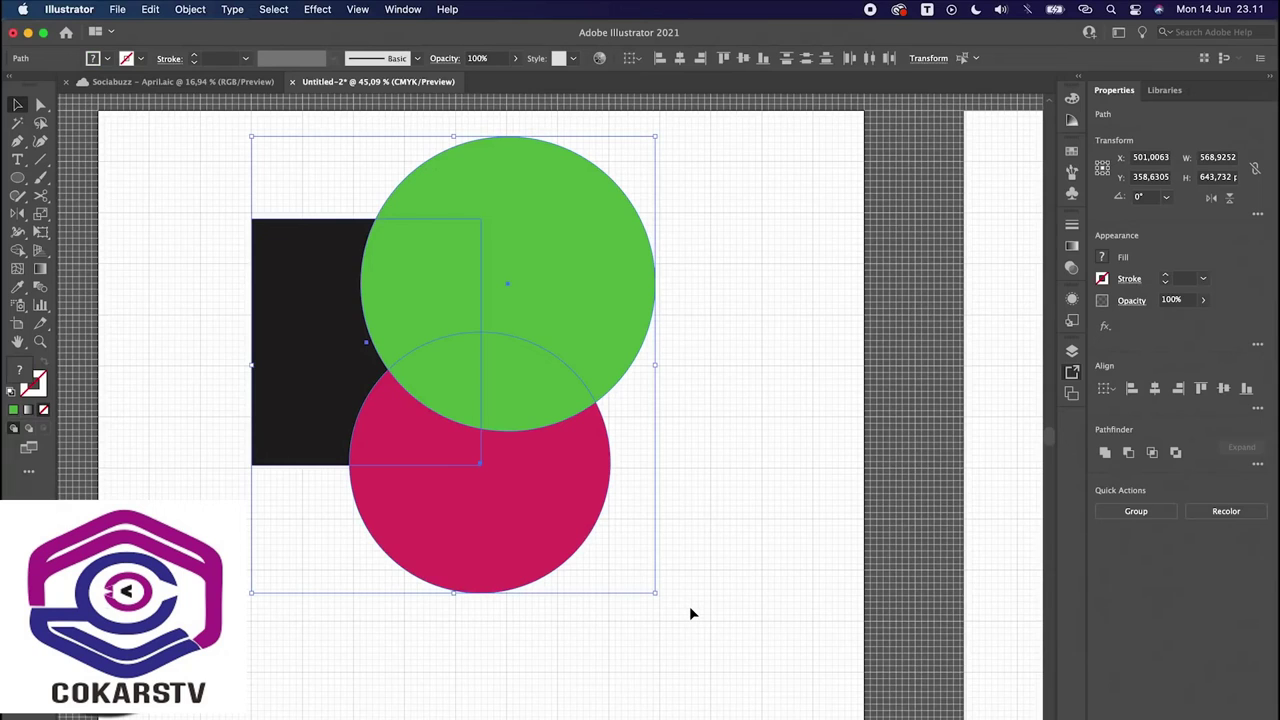
key(shift+m)
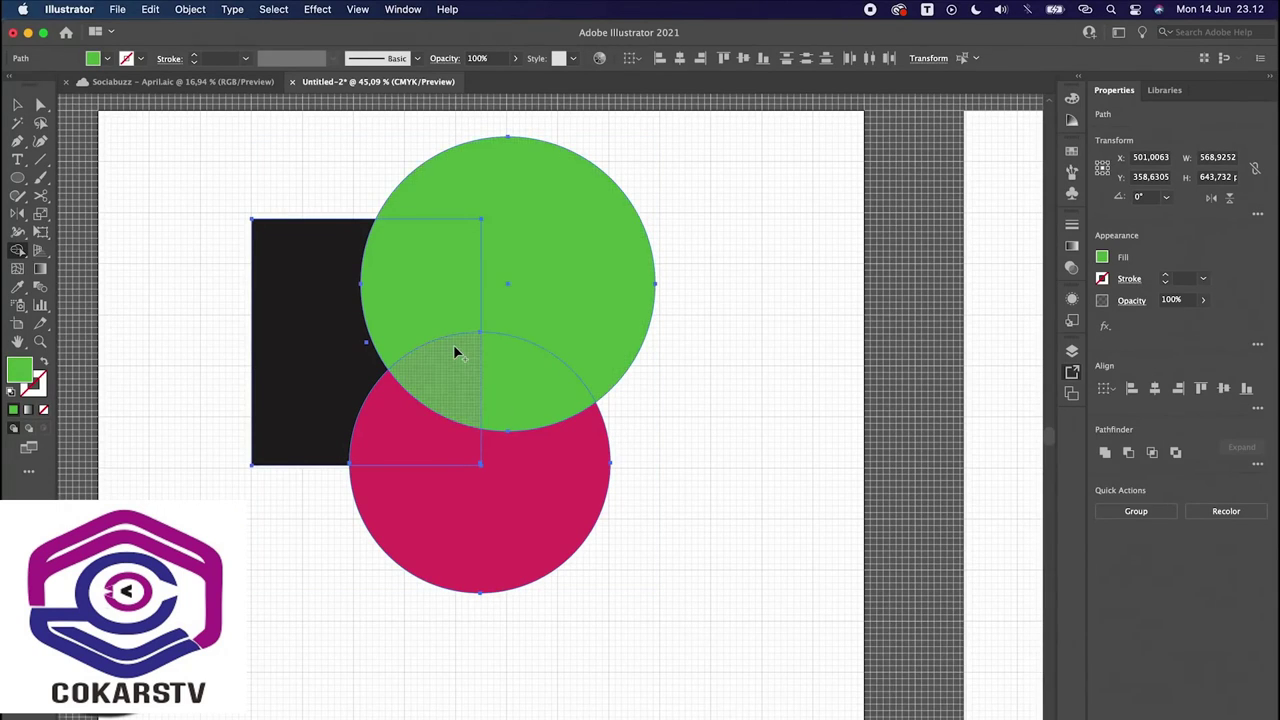
scroll(454, 347, up, 5)
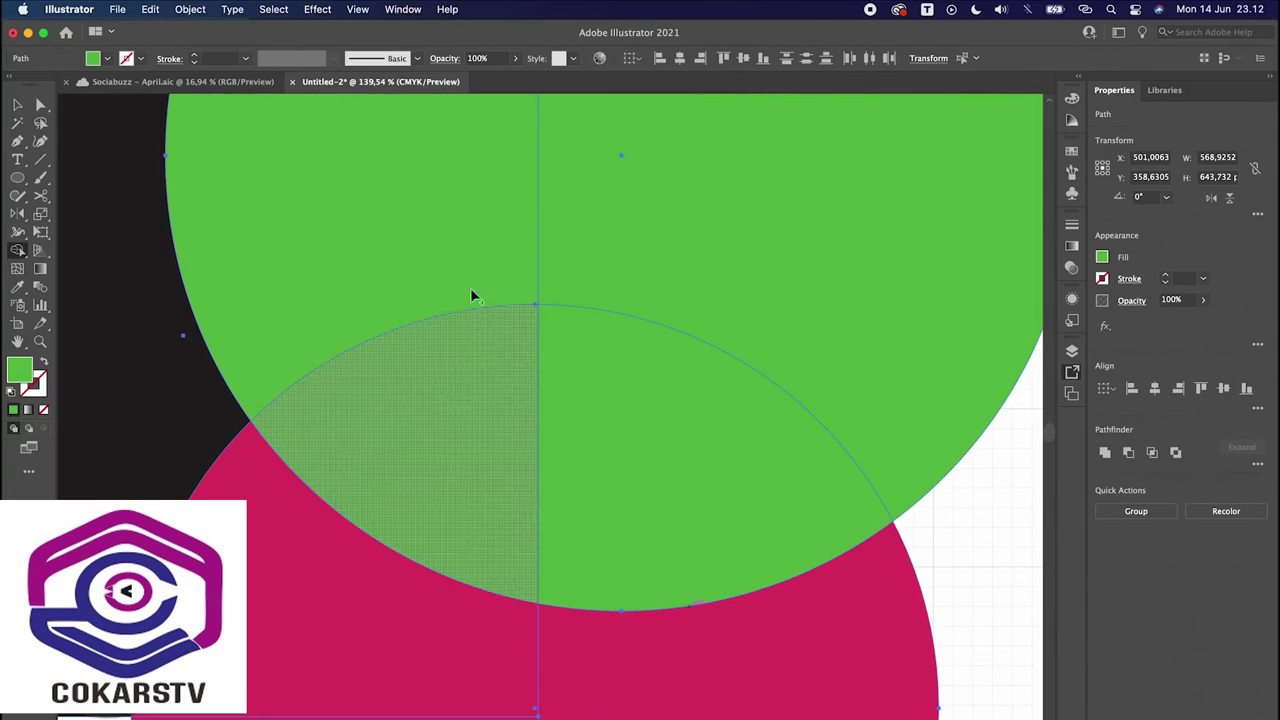
scroll(932, 503, right, 4)
scroll(932, 503, down, 2)
scroll(932, 495, right, 3)
scroll(932, 495, down, 1)
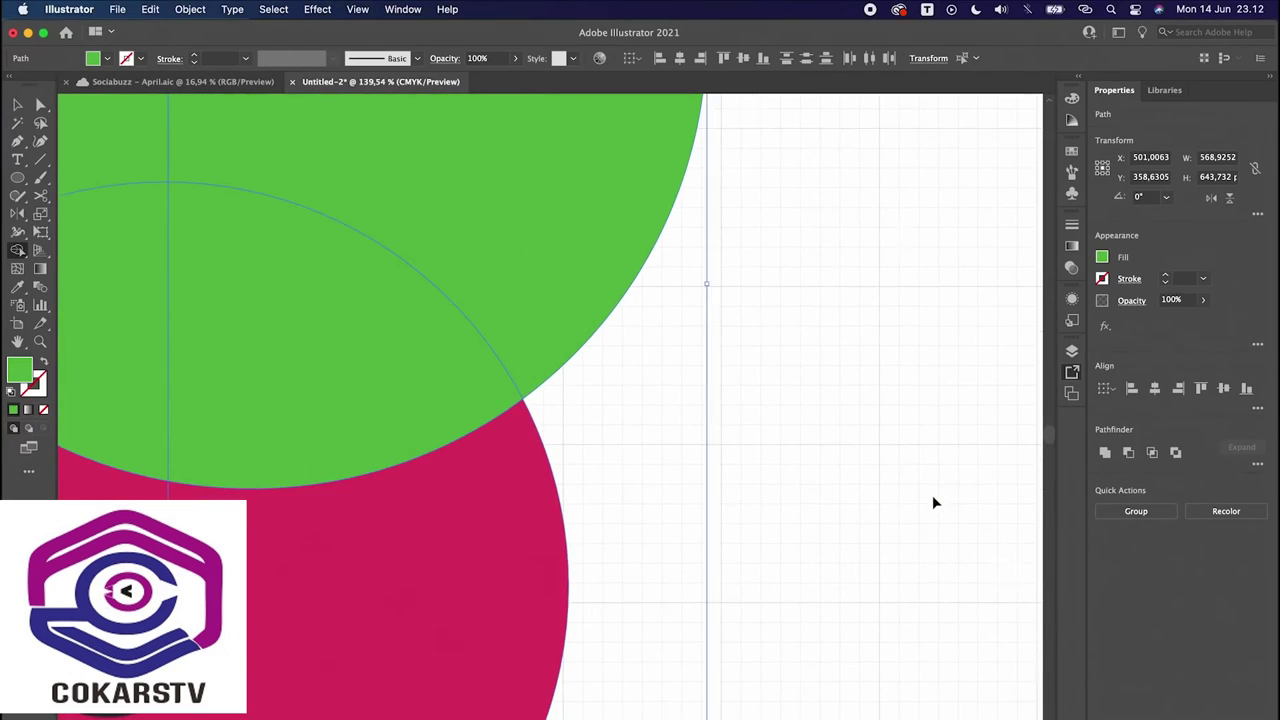
scroll(739, 449, up, 1)
scroll(739, 449, up, 3)
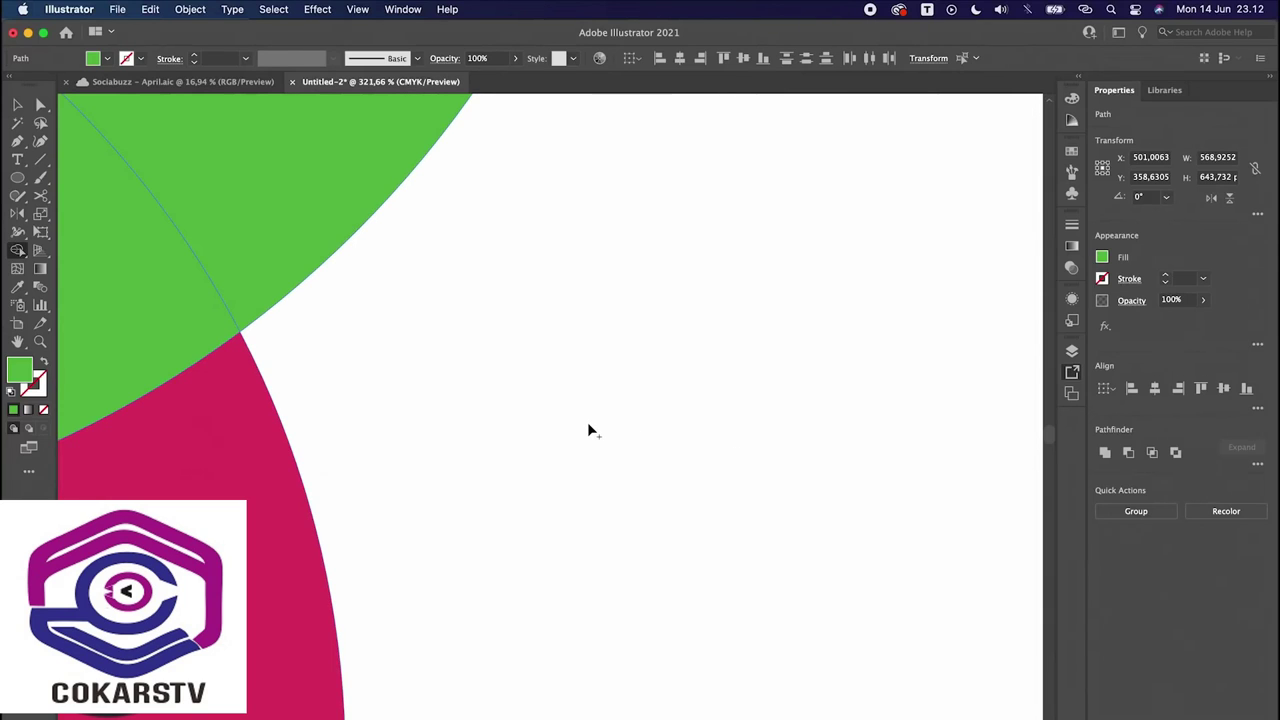
scroll(588, 425, down, 8)
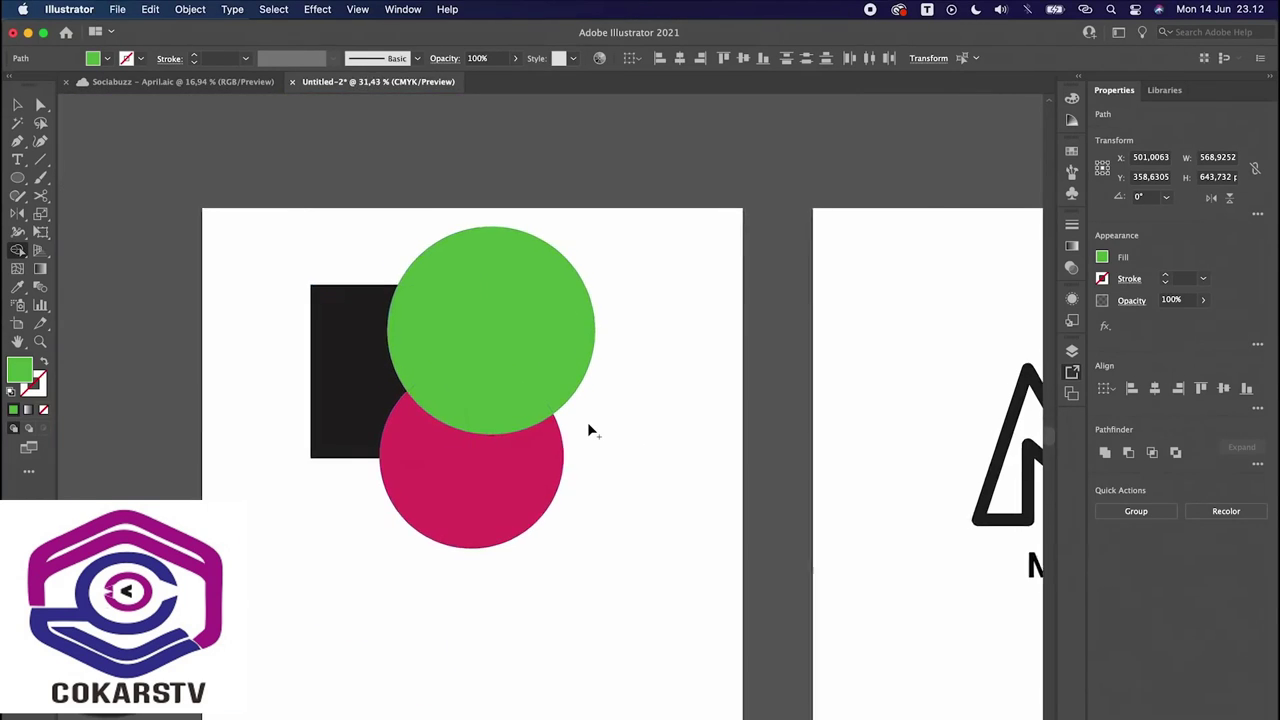
scroll(587, 422, up, 1)
scroll(587, 422, left, 2)
scroll(587, 422, up, 1)
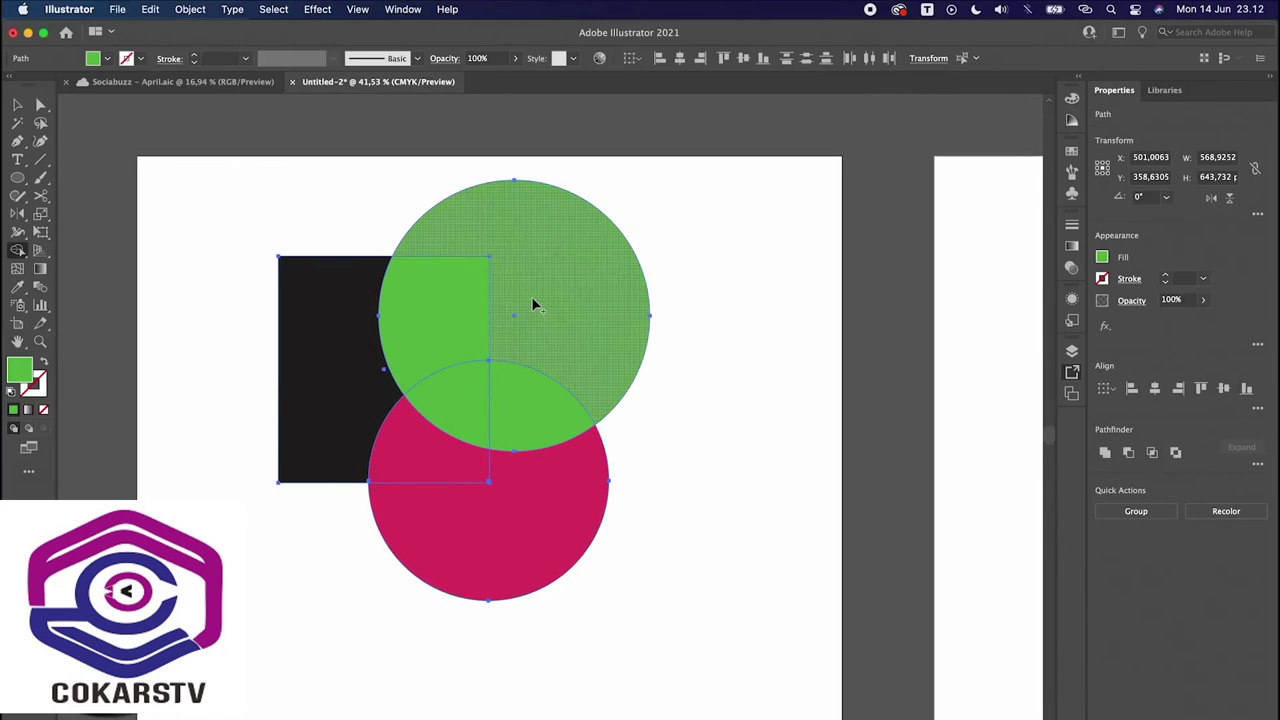
mouse_move(517, 260)
mouse_down()
mouse_move(419, 308)
mouse_move(337, 377)
mouse_move(327, 435)
mouse_move(395, 448)
mouse_move(461, 414)
mouse_up()
mouse_move(466, 464)
mouse_down()
mouse_move(504, 486)
mouse_move(522, 436)
mouse_up()
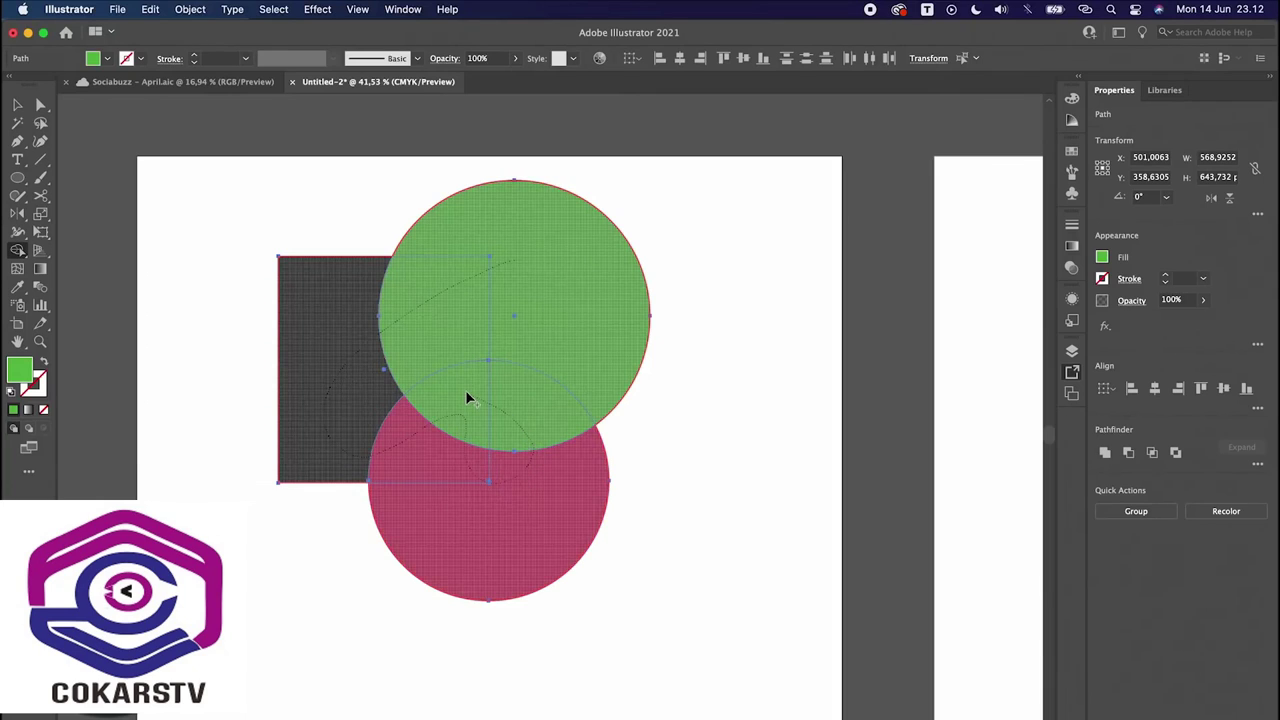
drag(466, 396, 467, 396)
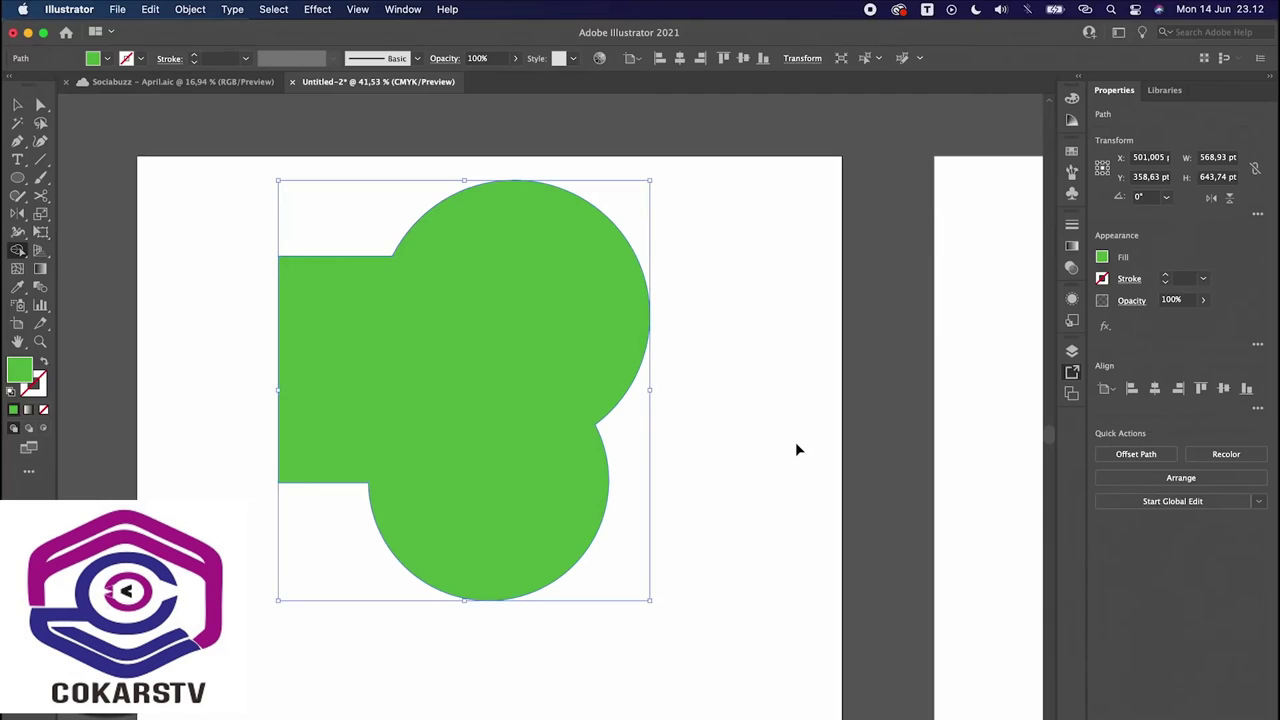
key(super+z)
Step: Try removing the green circle's overlaps with the rectangle and the crimson circle using Shape Builder, and restore the shapes
scroll(535, 367, up, 3)
scroll(535, 375, up, 2)
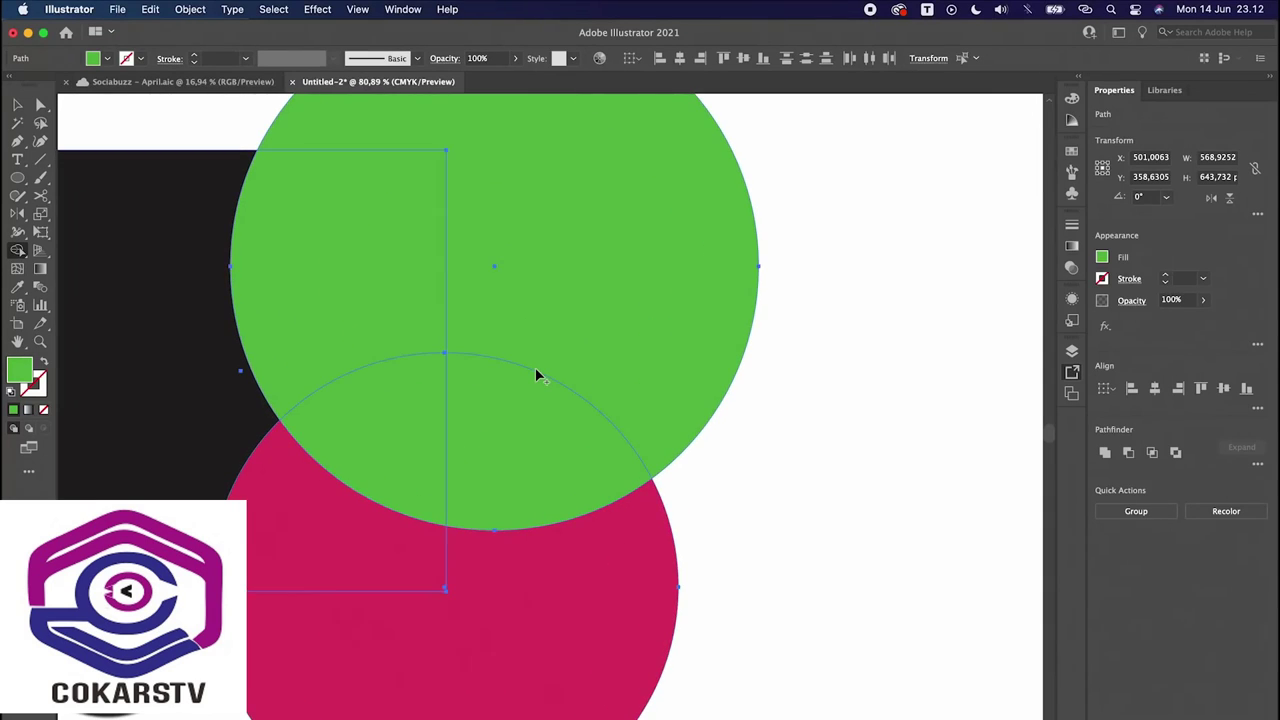
scroll(888, 514, right, 3)
scroll(888, 514, down, 1)
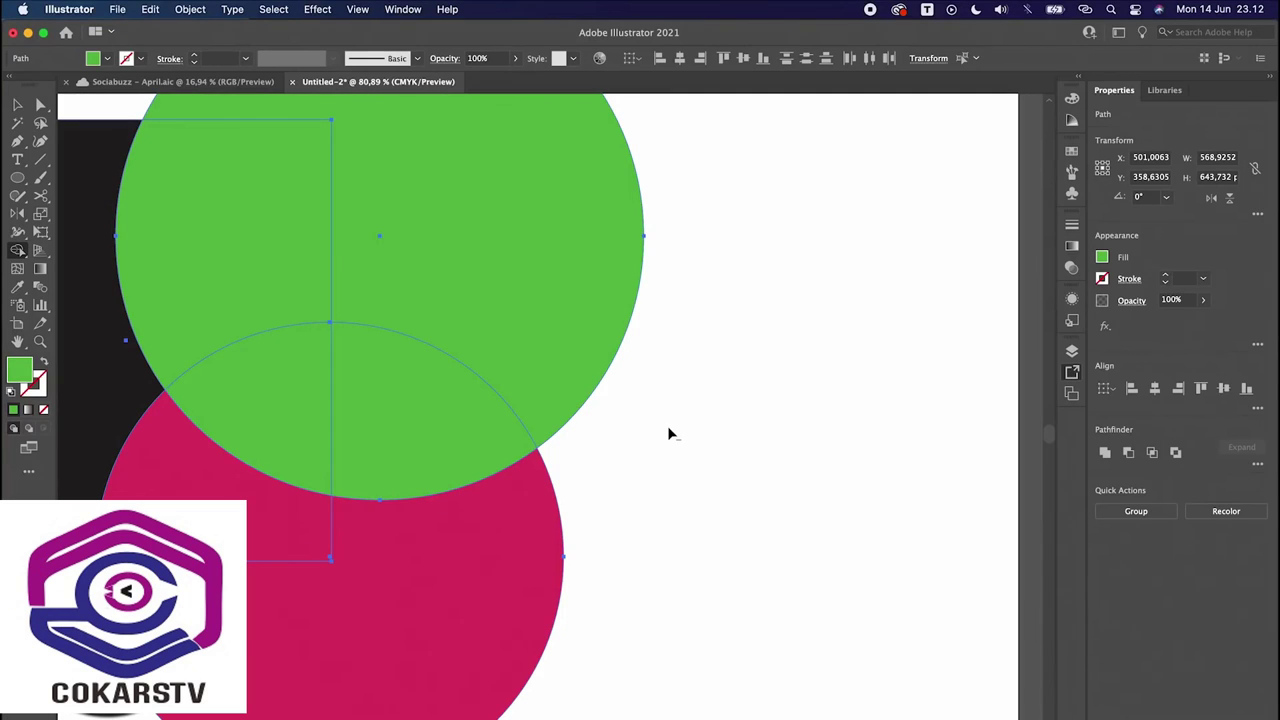
key(super+0)
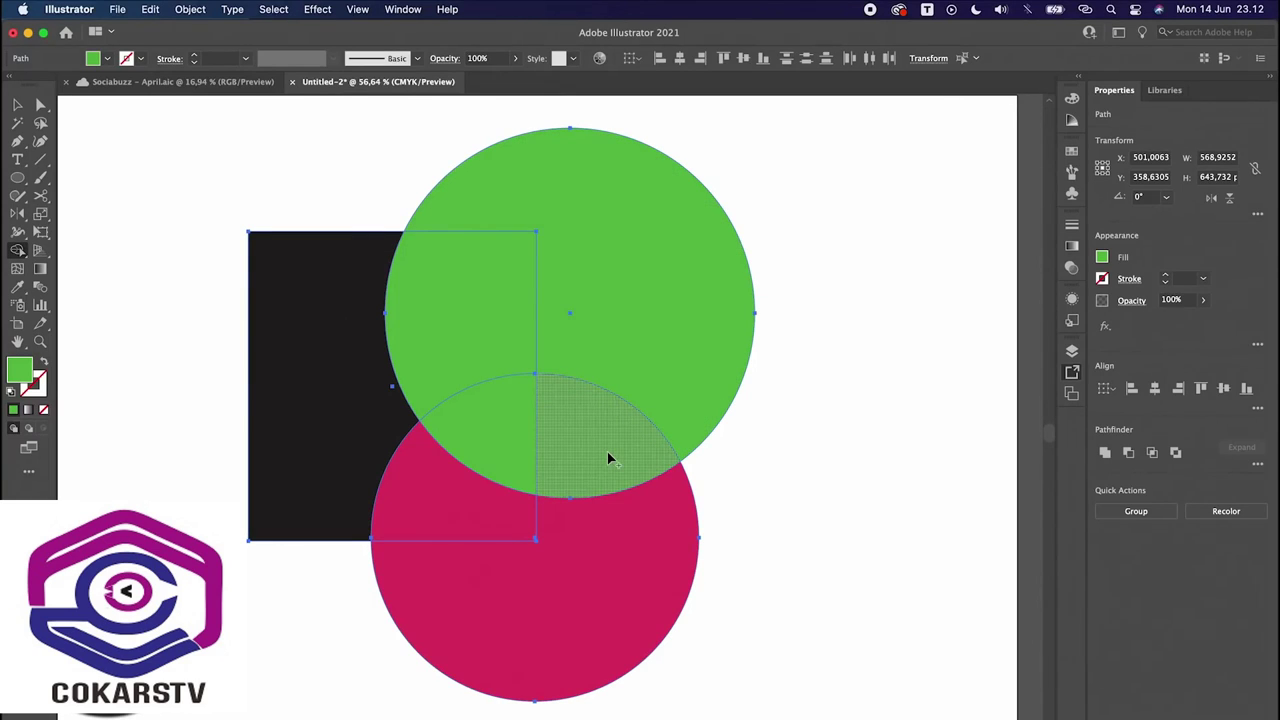
drag(608, 459, 531, 447)
drag(473, 380, 493, 395)
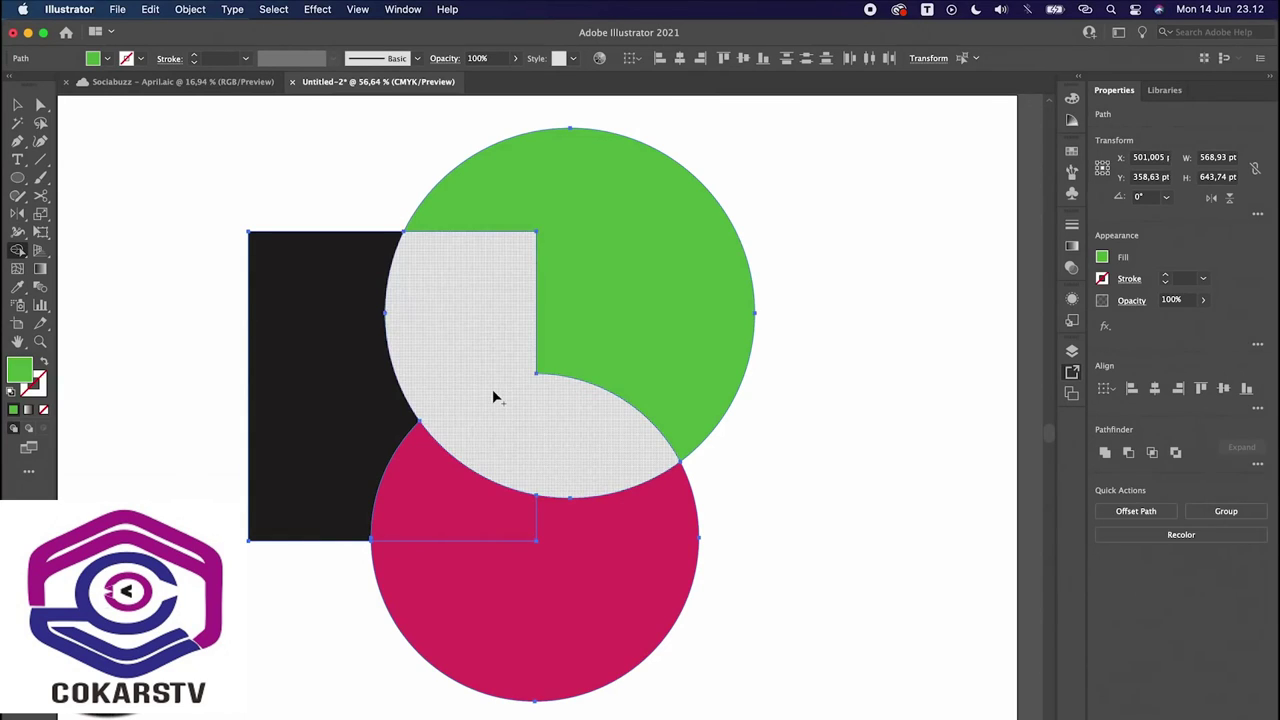
key(v)
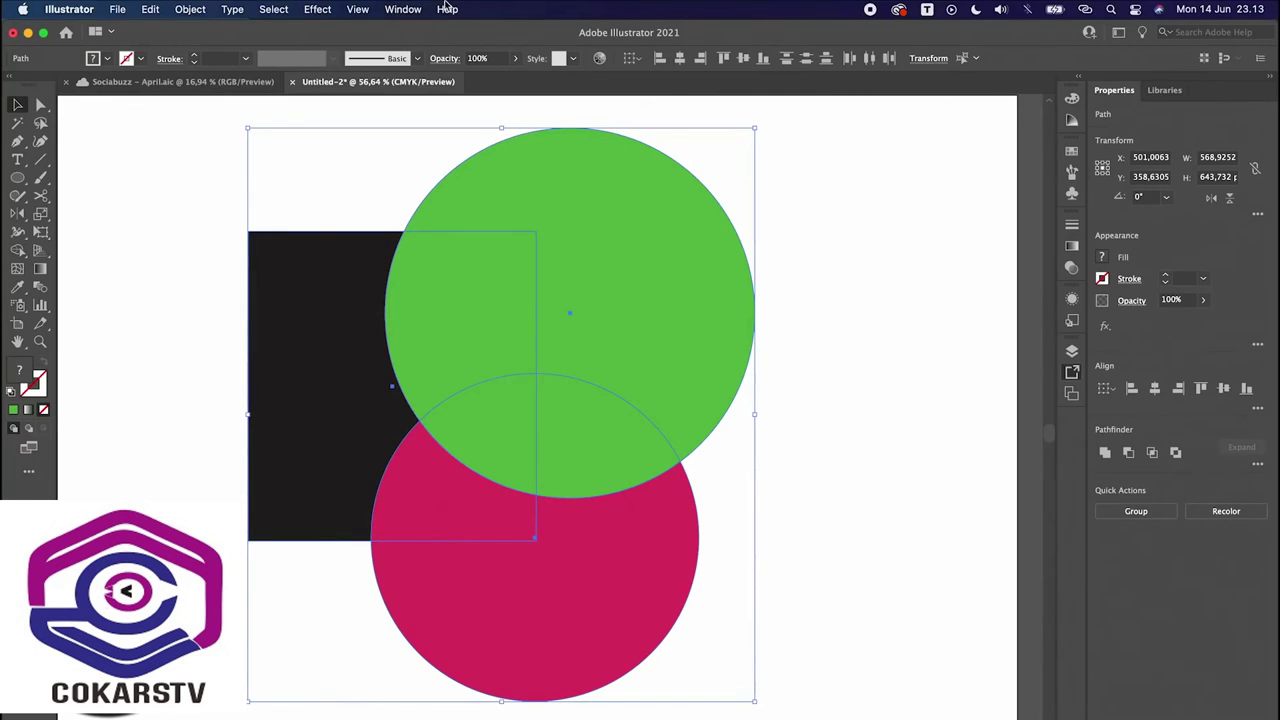
Step: Try the Pathfinder Minus Front and Intersect modes on the rectangle and both circles, undoing each
click(400, 9)
click(408, 600)
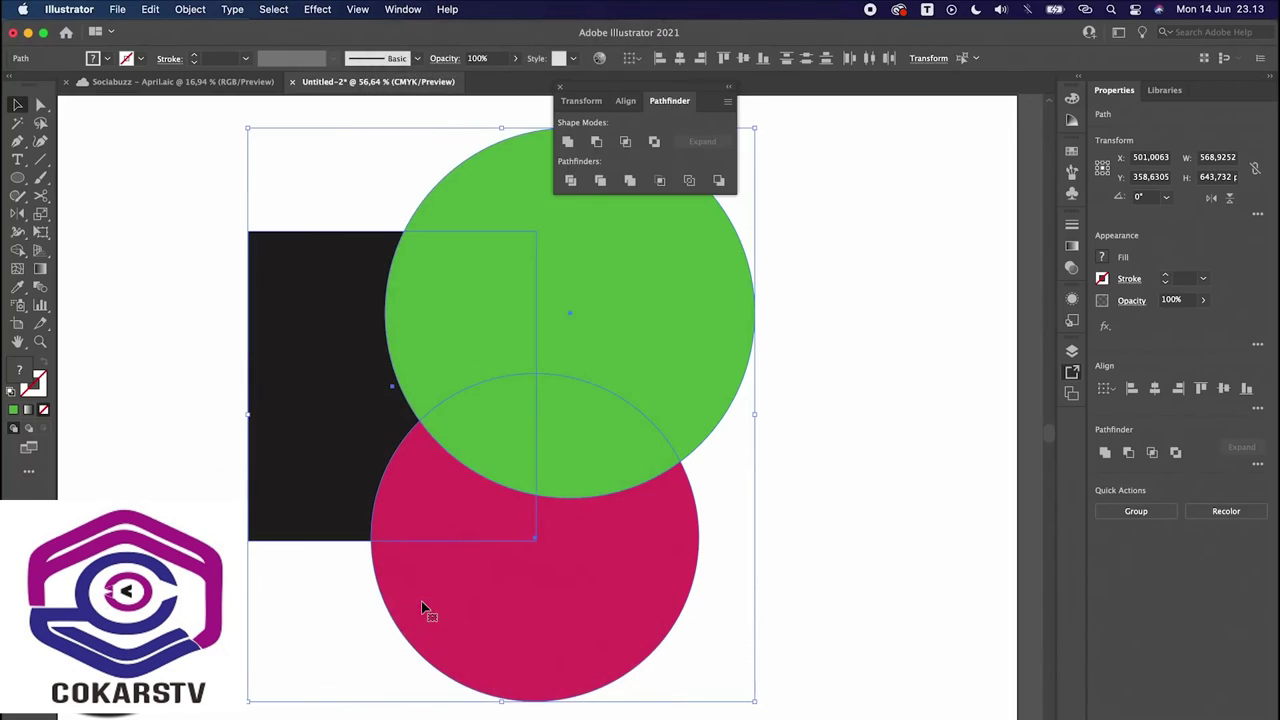
click(597, 141)
key(super+z)
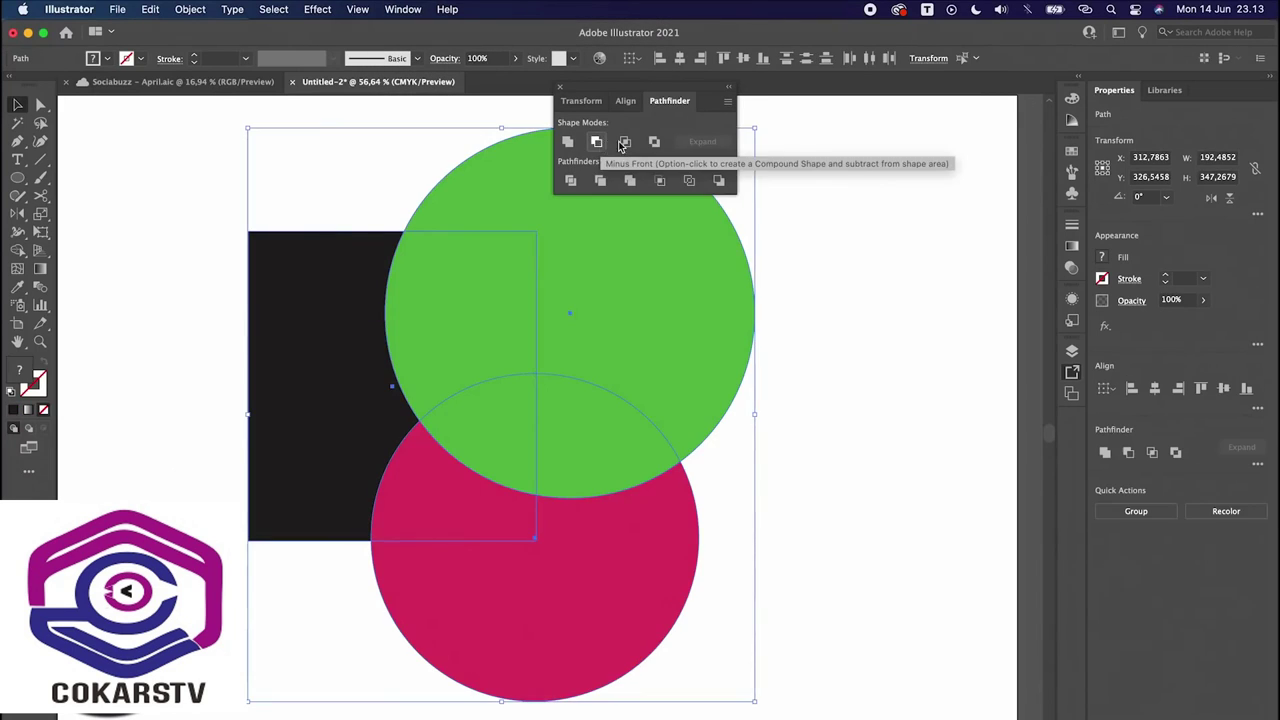
click(625, 142)
key(super+z)
Step: Try the Pathfinder Unite, Minus Front and Exclude modes on the three shapes, undoing each, and deselect them
click(567, 141)
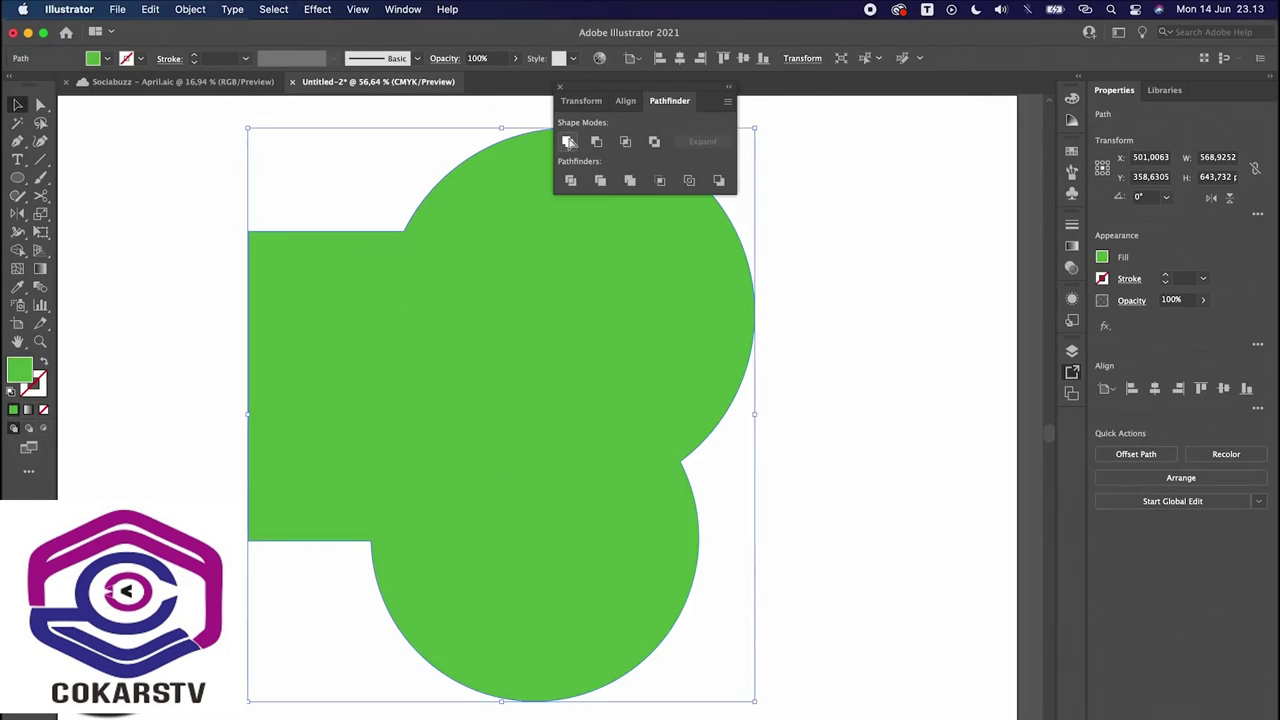
key(super+z)
click(597, 142)
key(super+z)
click(654, 142)
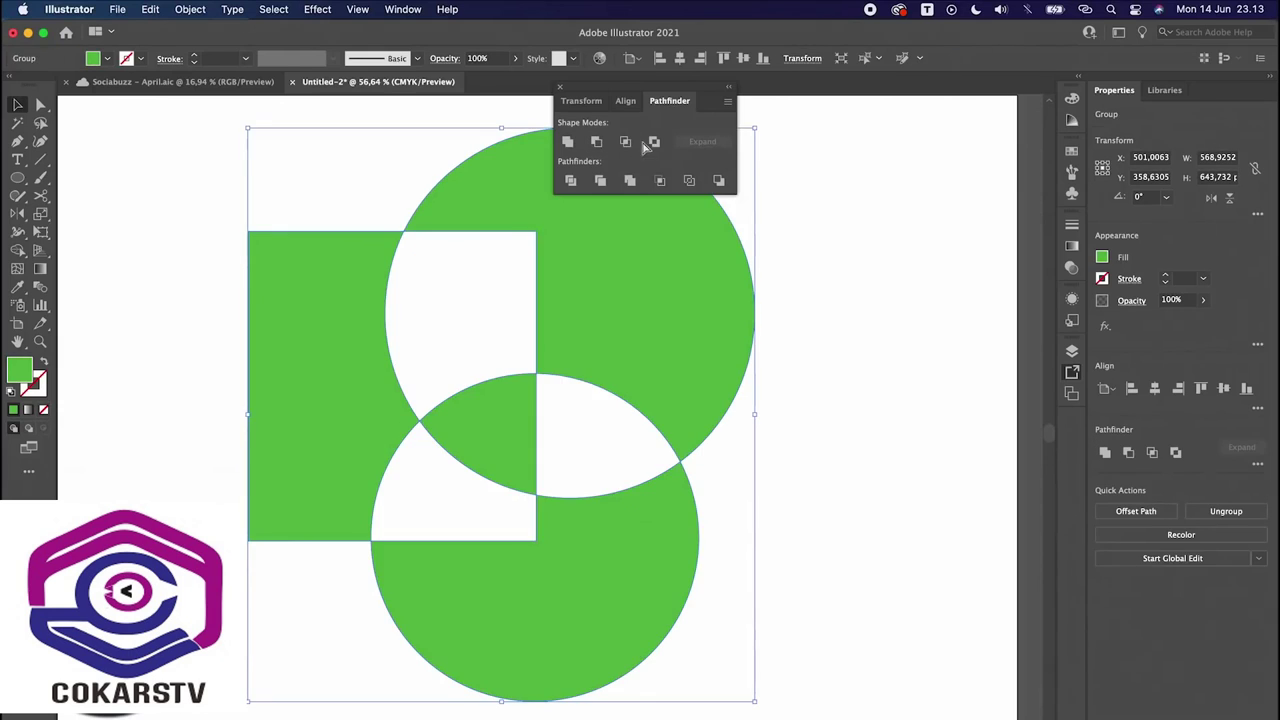
key(super+z)
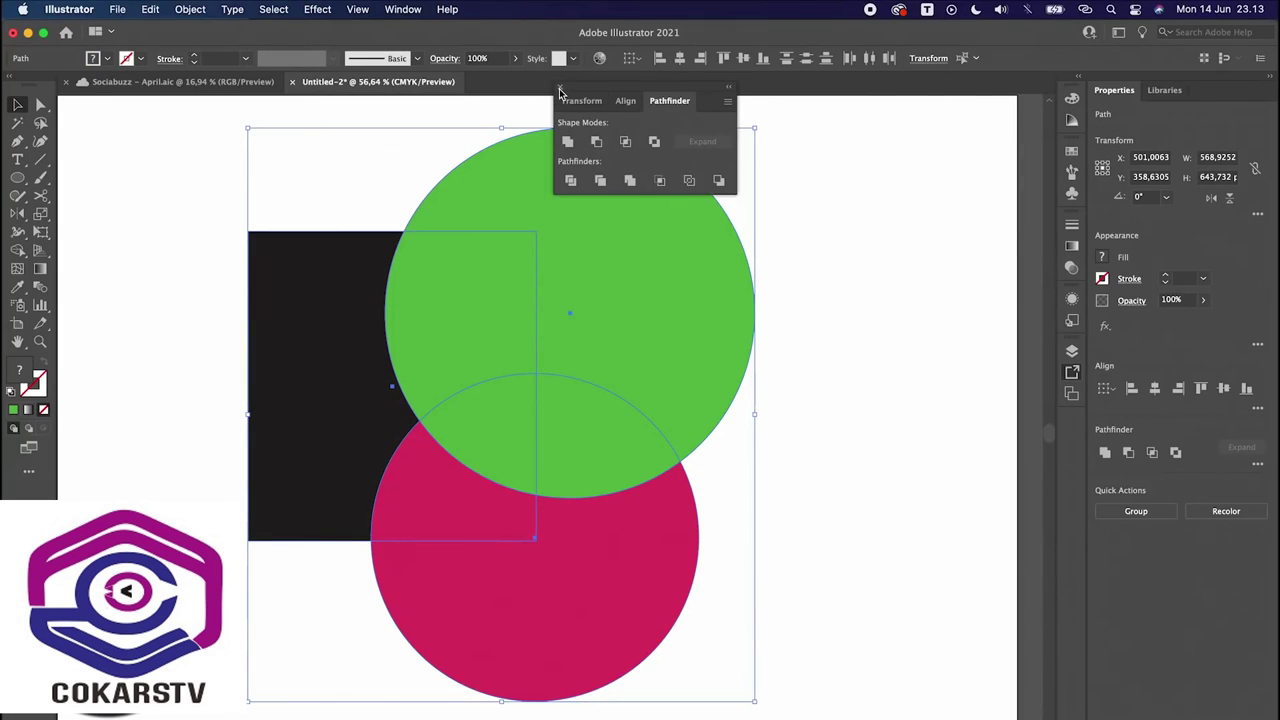
click(561, 89)
click(786, 209)
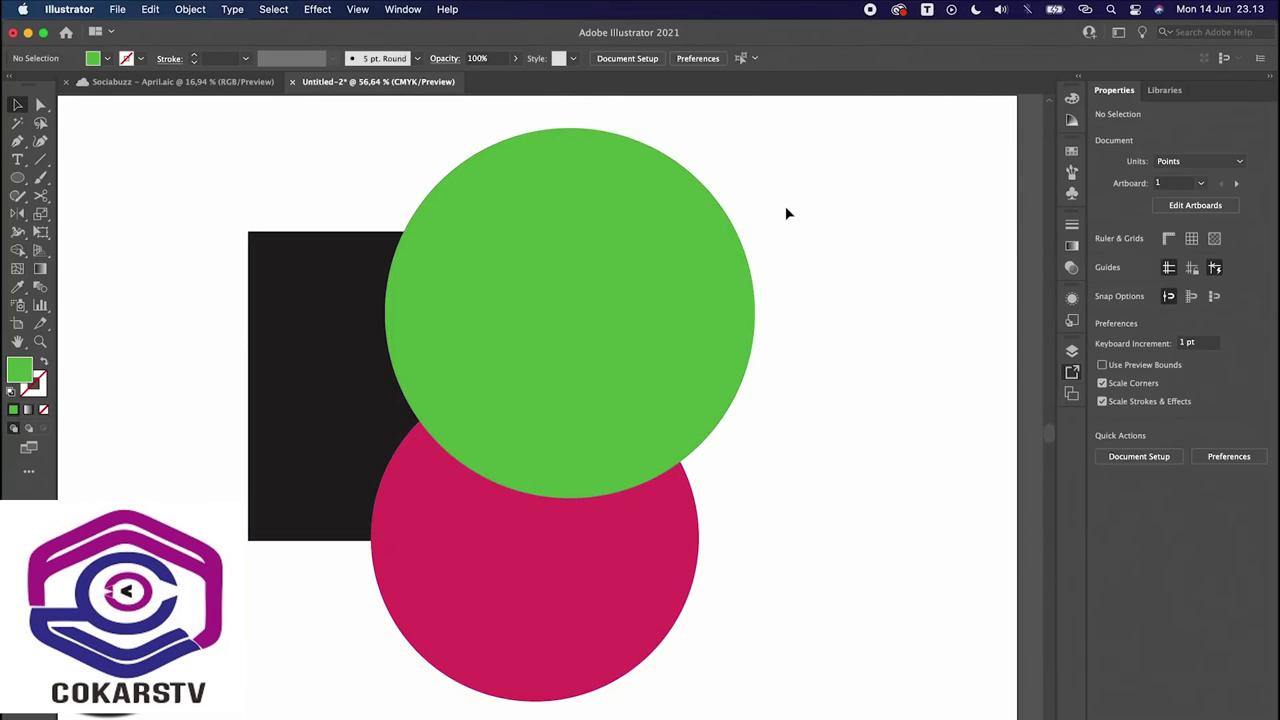
Step: With Shape Builder, remove the green circle's overlaps and merge the remaining rectangle and crimson circle regions into one green shape
drag(800, 209, 267, 576)
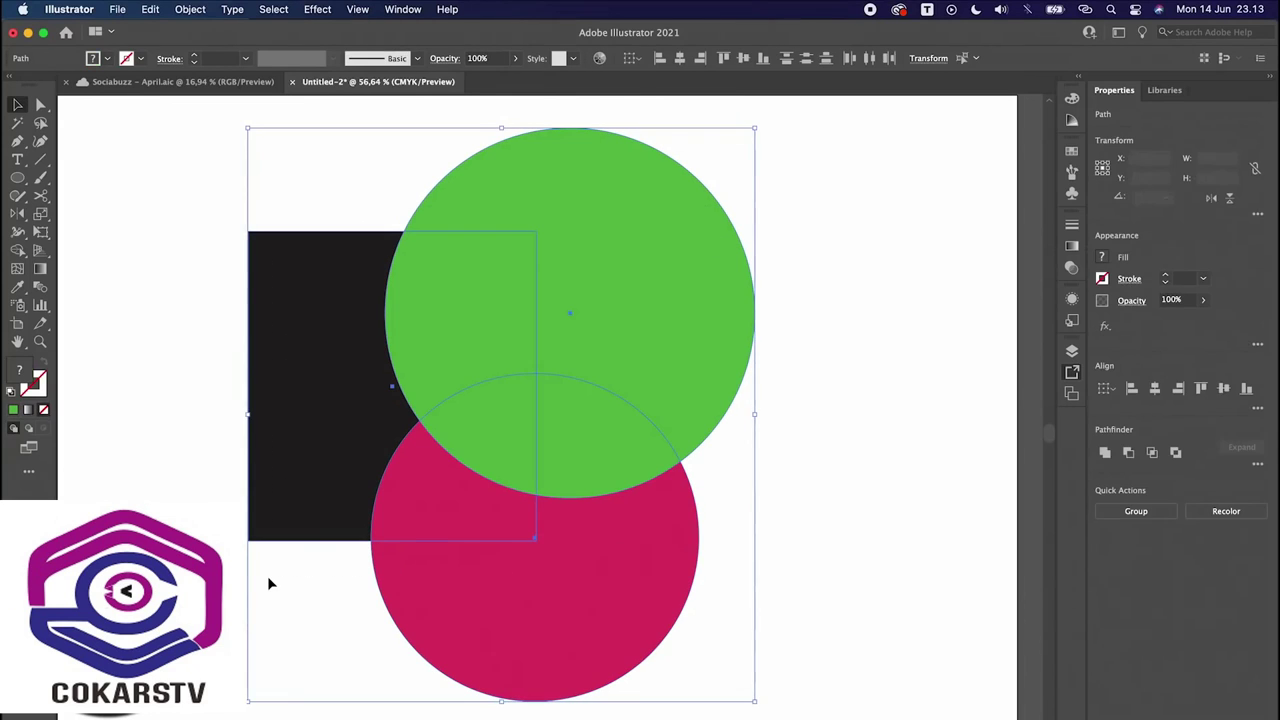
key(shift+m)
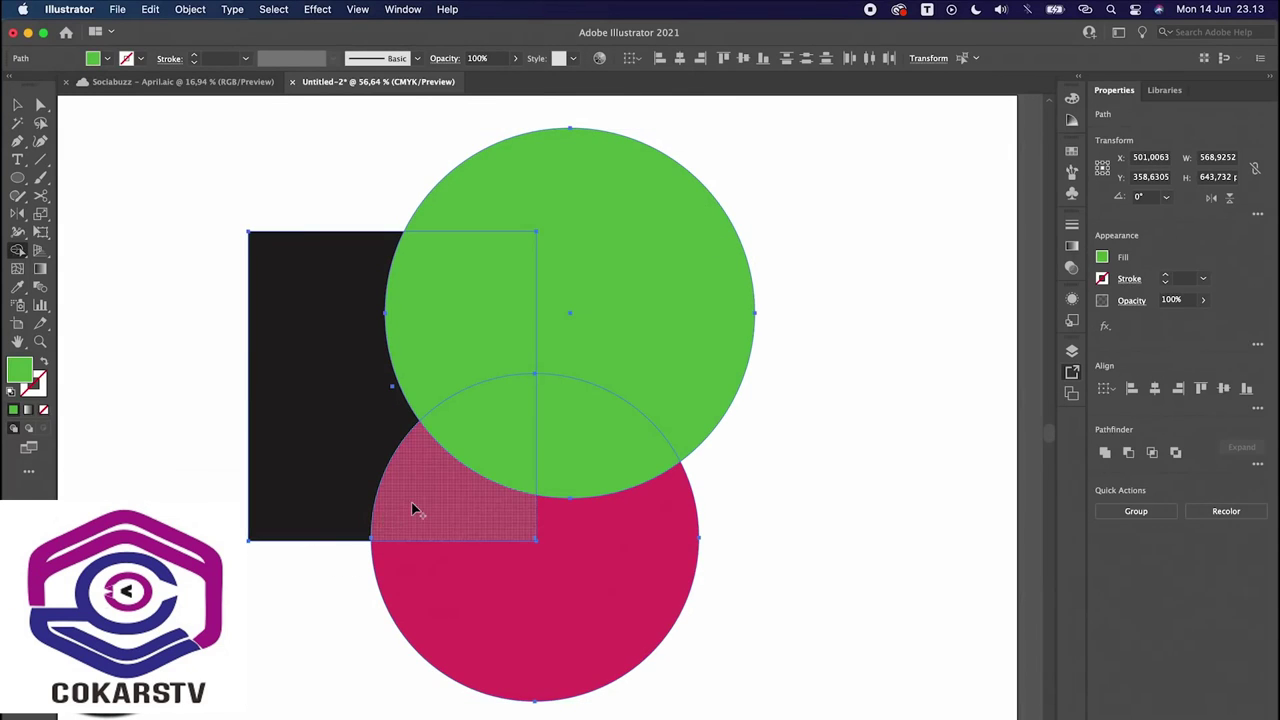
click(468, 442)
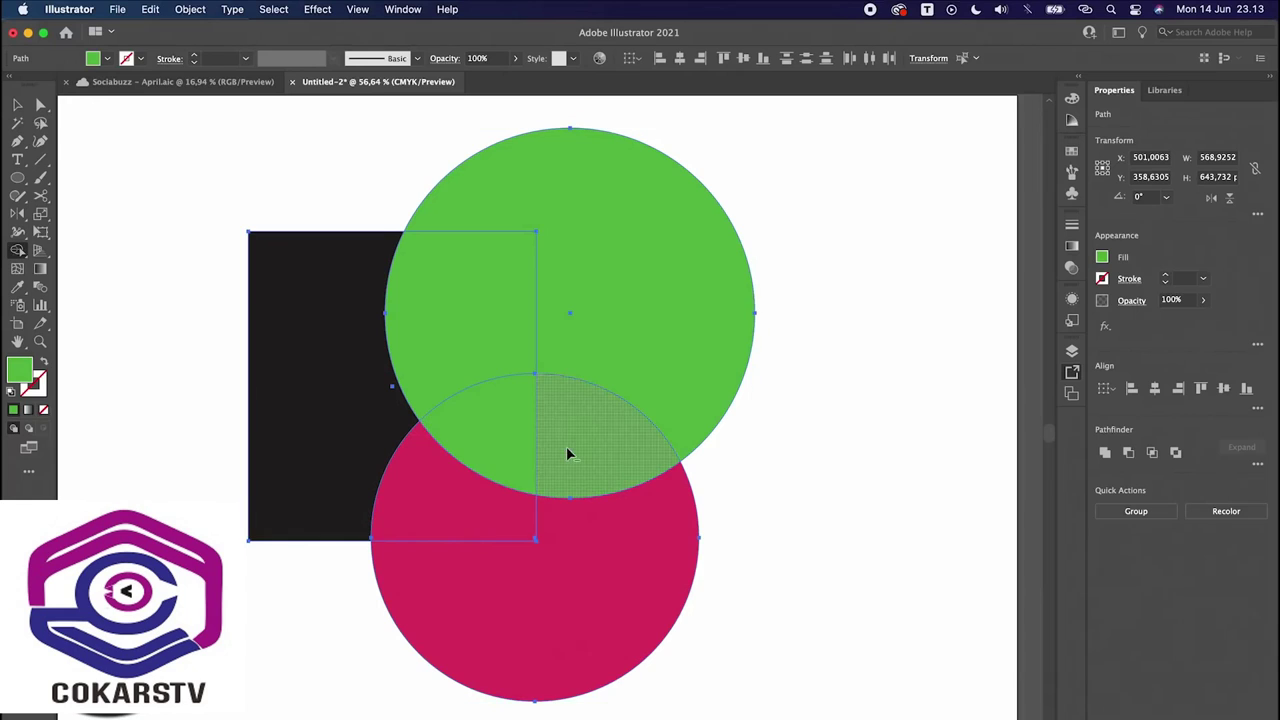
alt+click(491, 470)
drag(549, 589, 305, 428)
alt+click(438, 345)
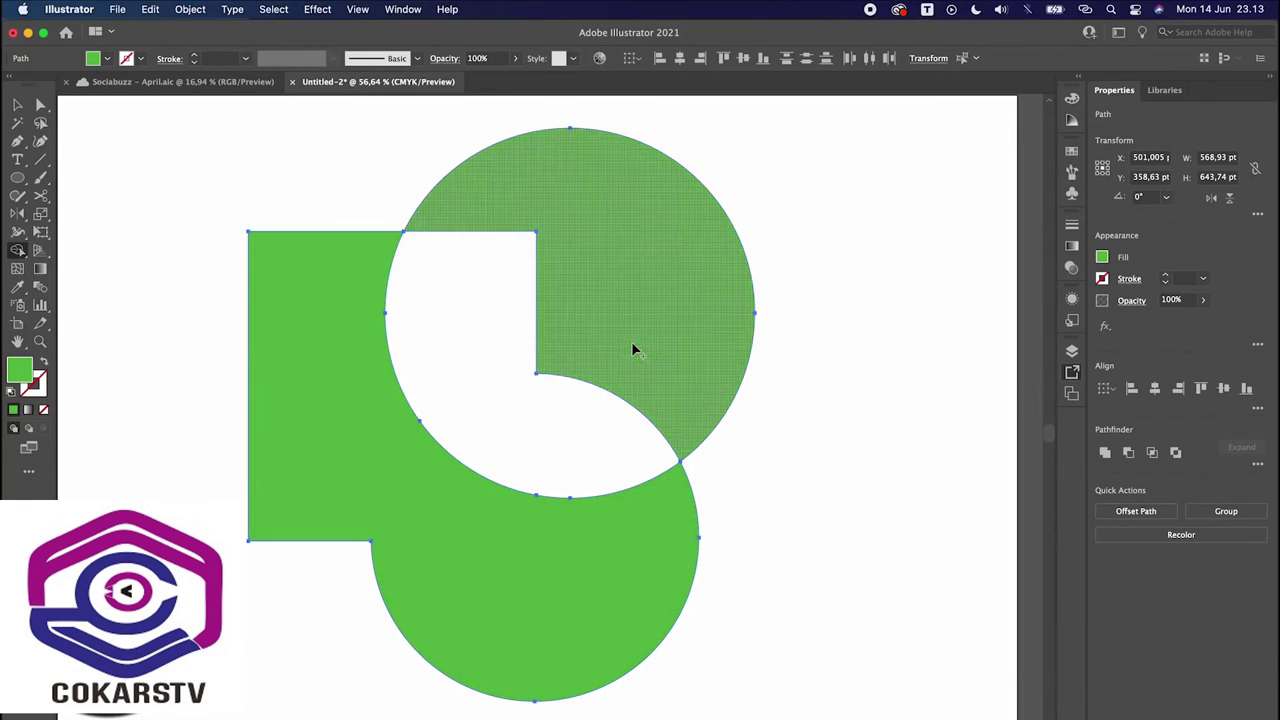
key(v)
click(832, 341)
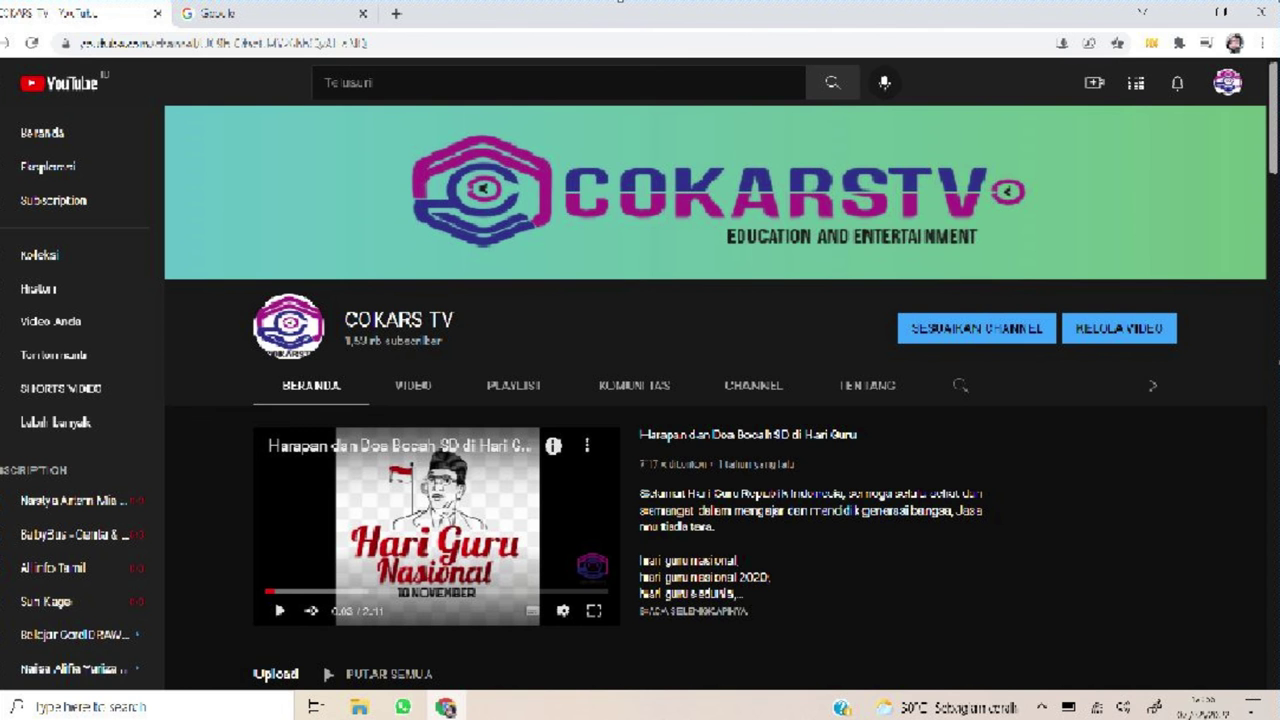